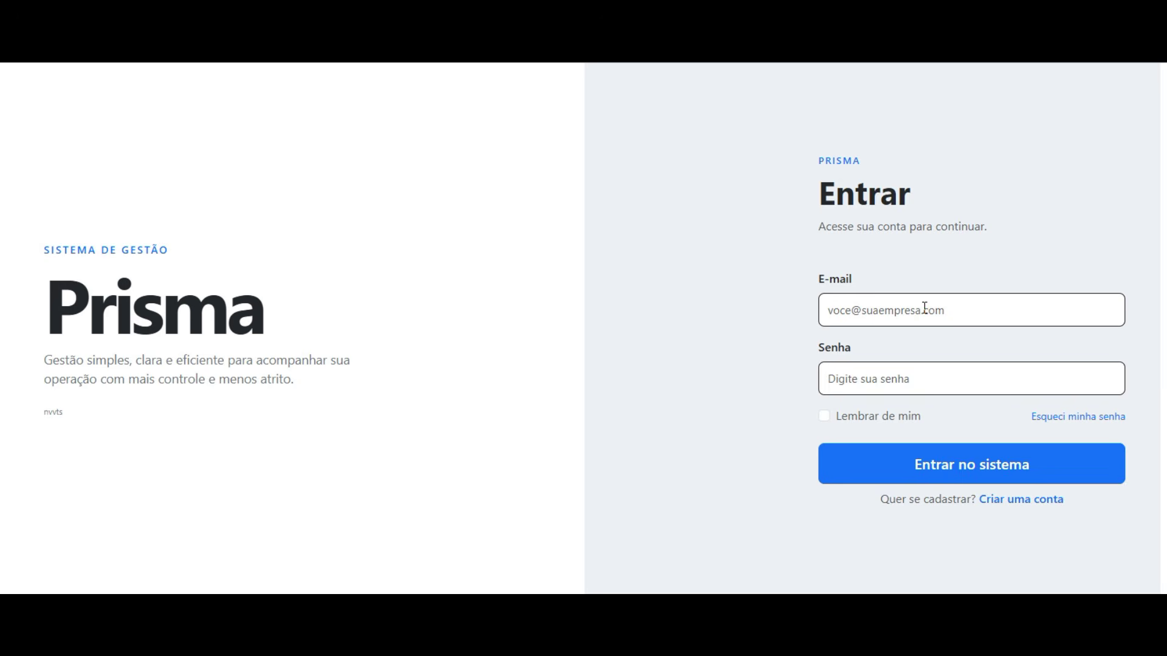
- Open the sign-up form and enter company Empresa teste and user name Administrador
left_click(1016, 505)
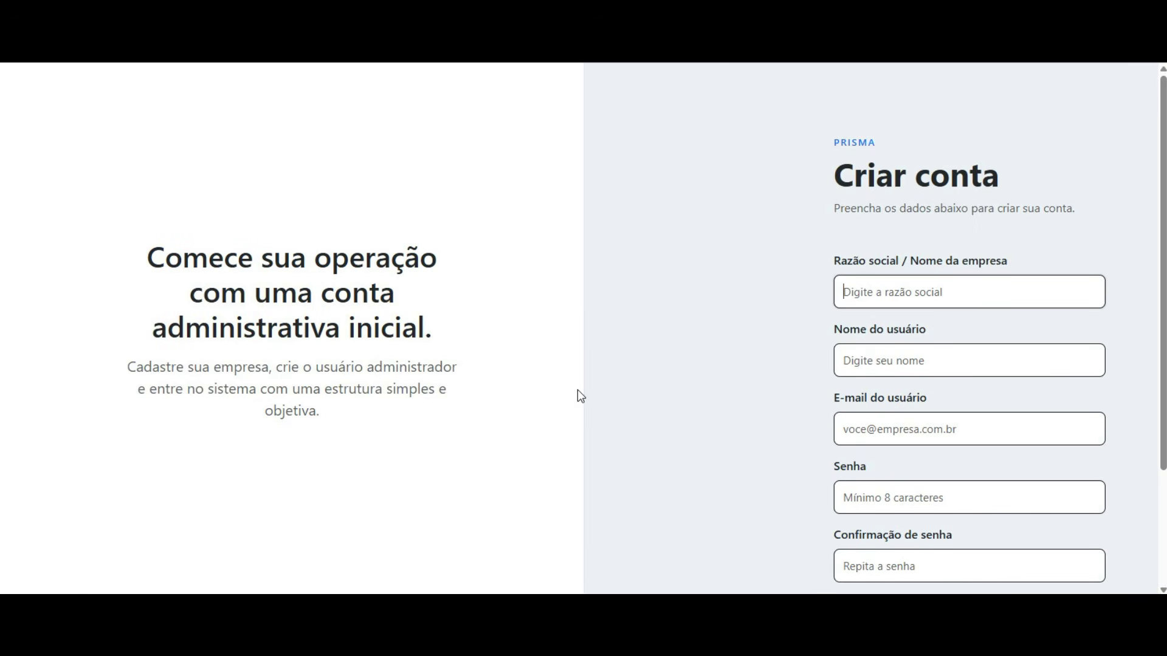
type("Empresa teste")
key("Tab")
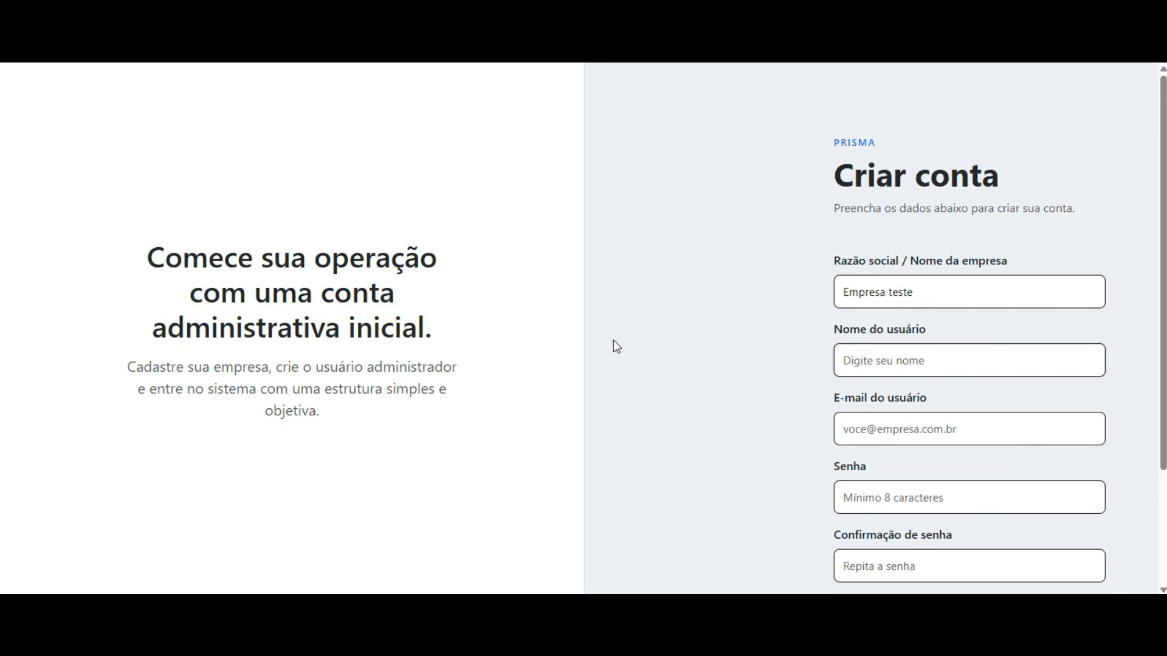
type("Administrador")
key("Tab")
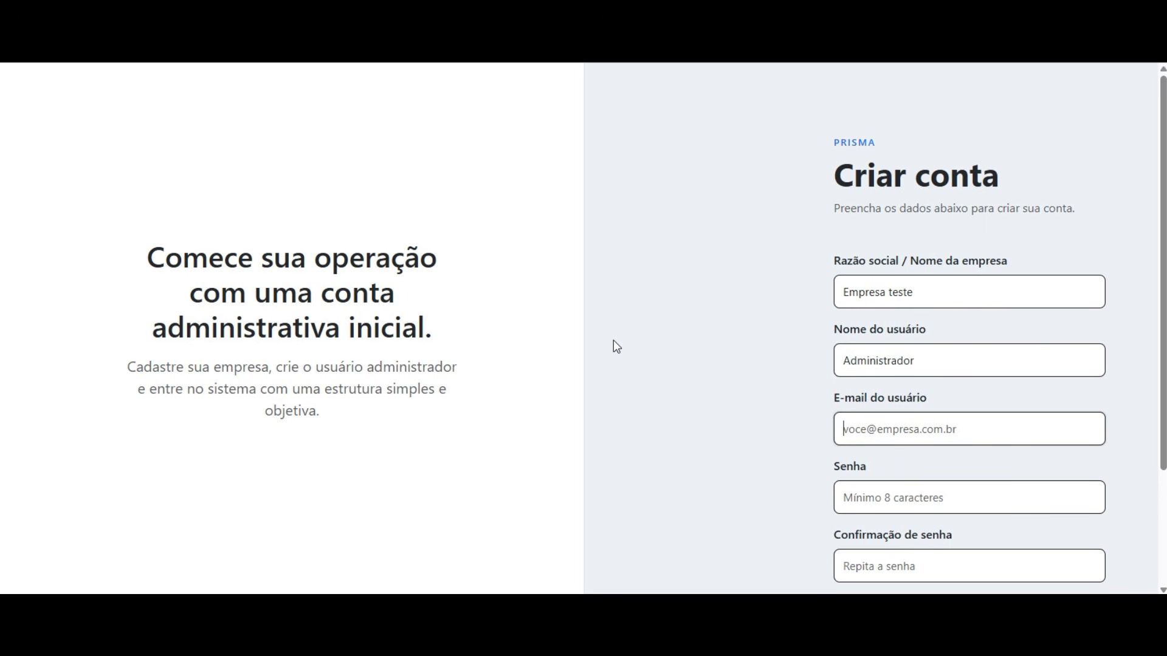
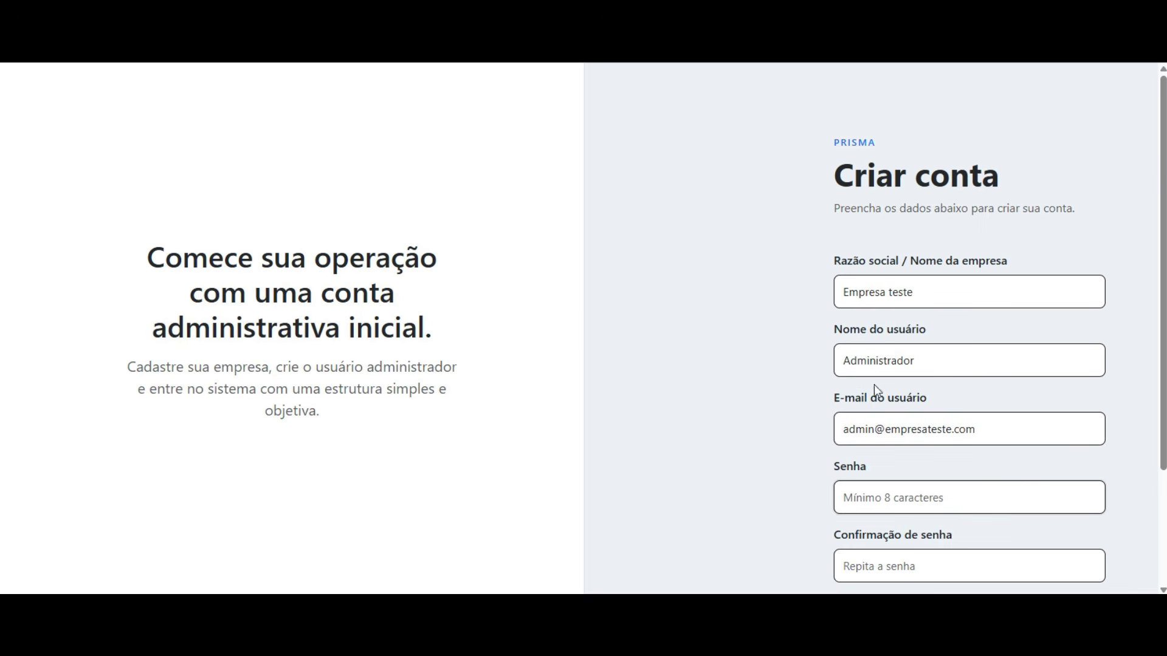
- Enter the admin e-mail address and check it in the field
scroll(1034, 377, "down", 3)
left_click(981, 281)
left_click_drag(959, 291, 990, 275)
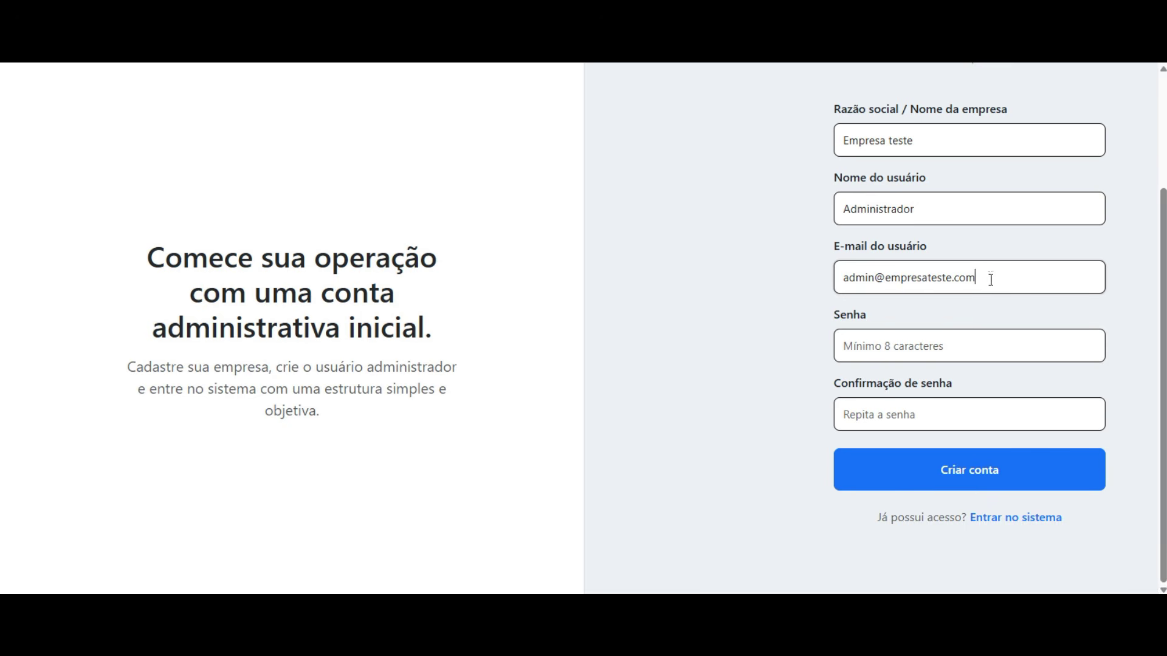
left_click_drag(846, 283, 985, 285)
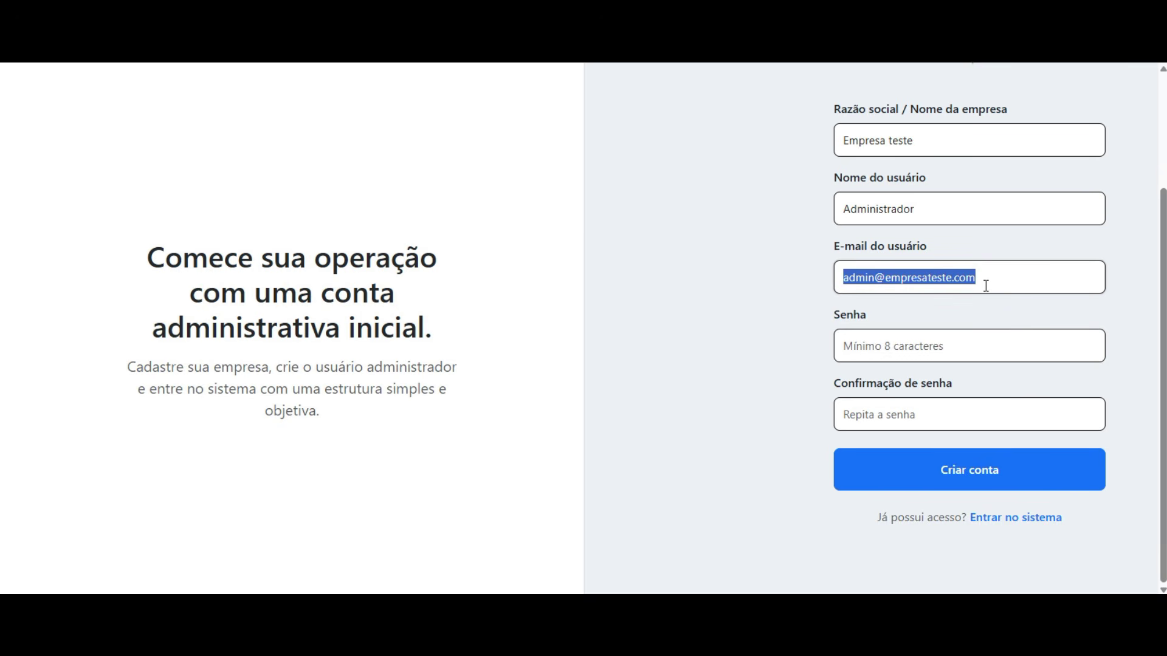
left_click(1004, 277)
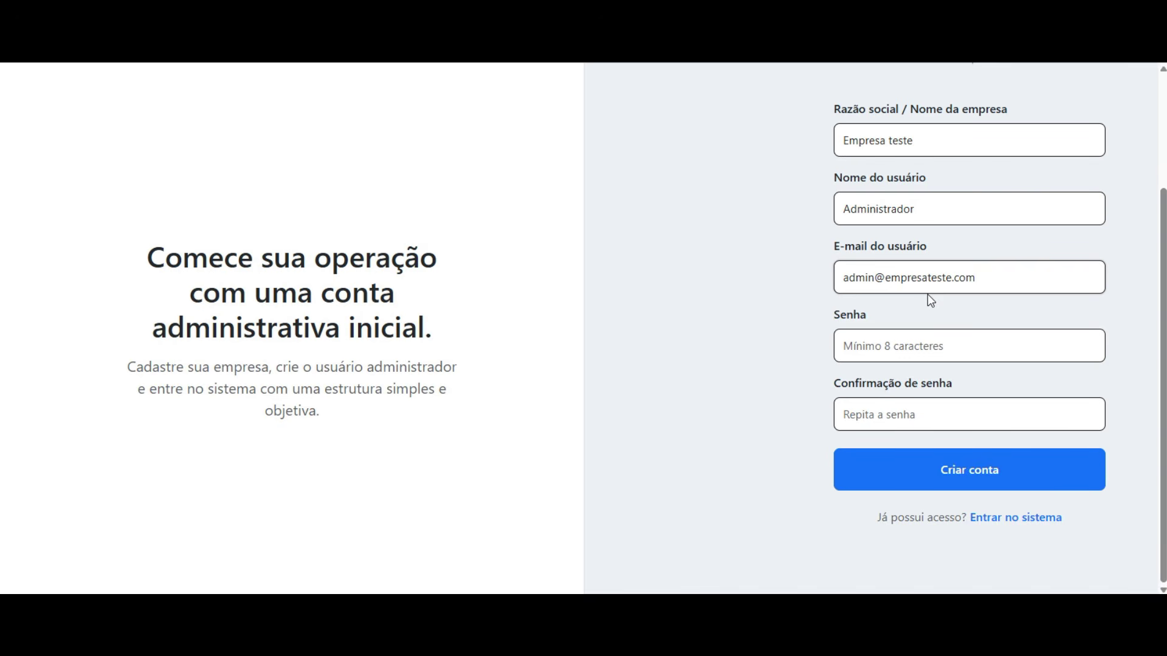
- Enter the account password and its matching confirmation
left_click(927, 341)
type("123456789")
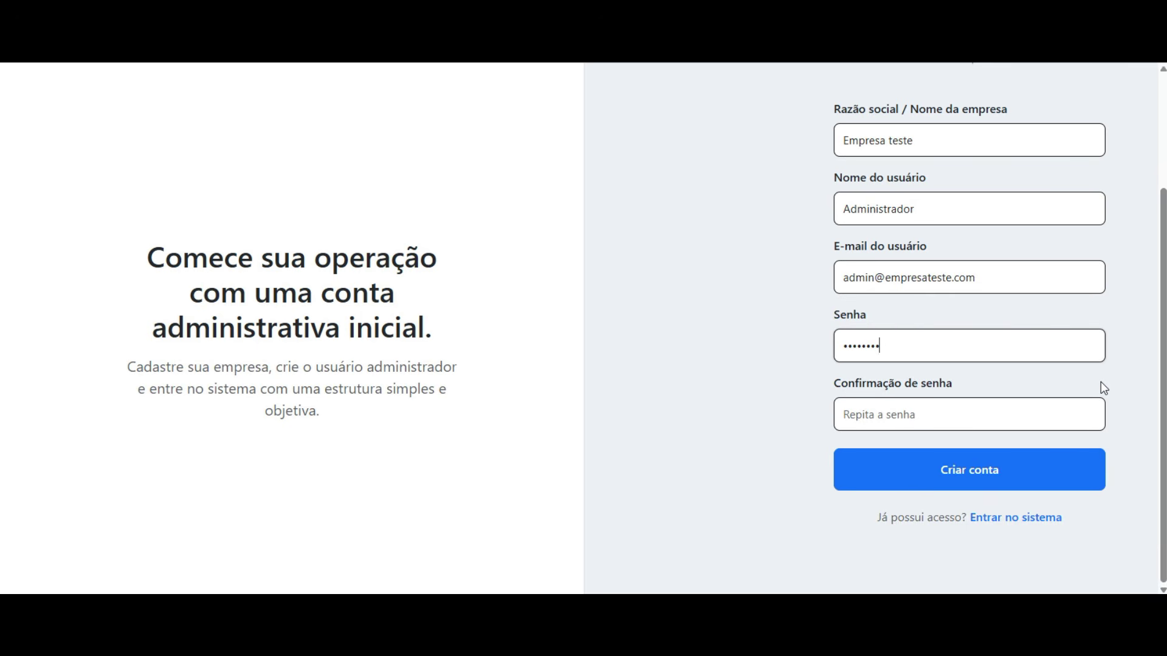
key("Tab")
type("123456789")
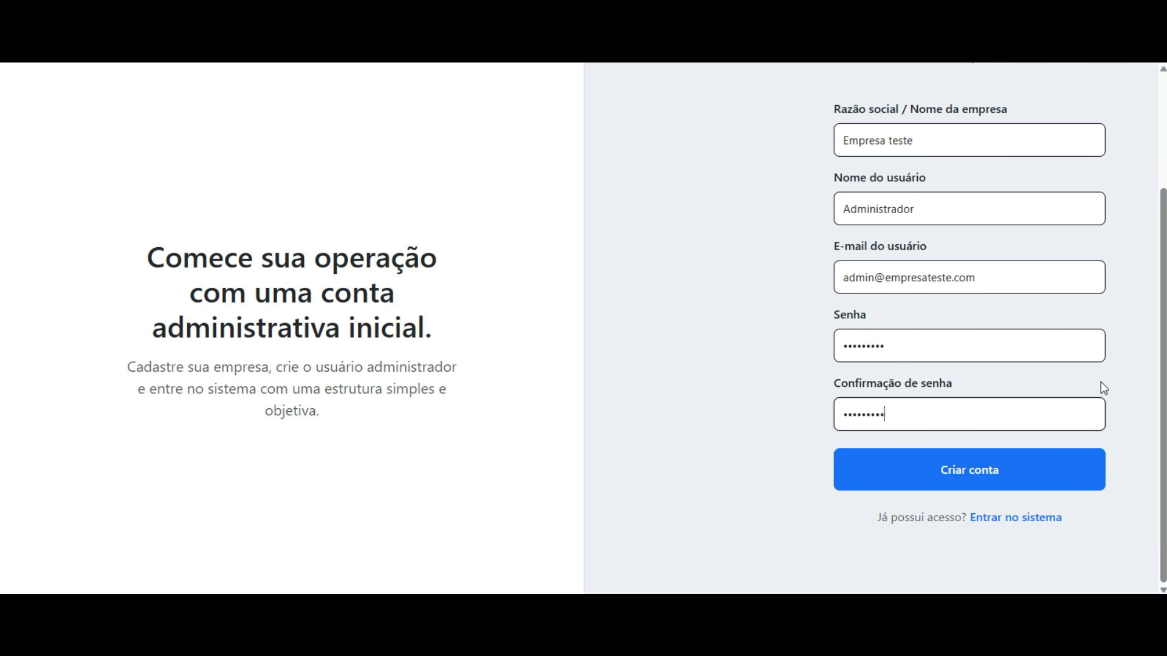
left_click_drag(999, 287, 604, 293)
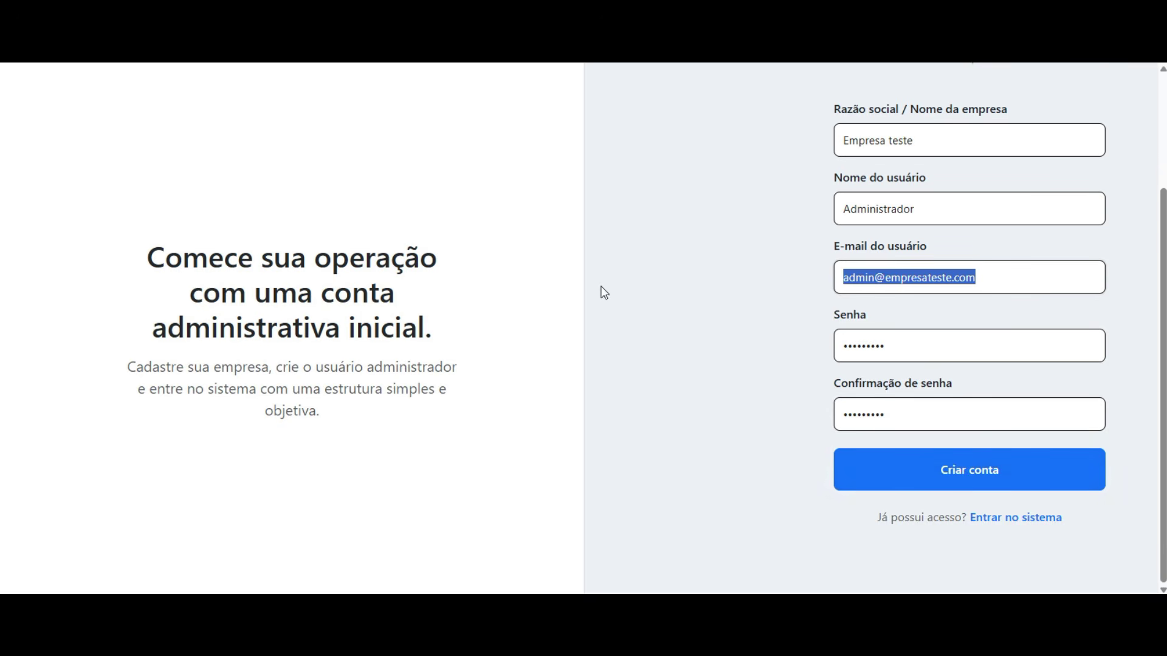
- Create the account, decline Chrome's save-password prompts, and sign in with the new credentials
left_click(975, 480)
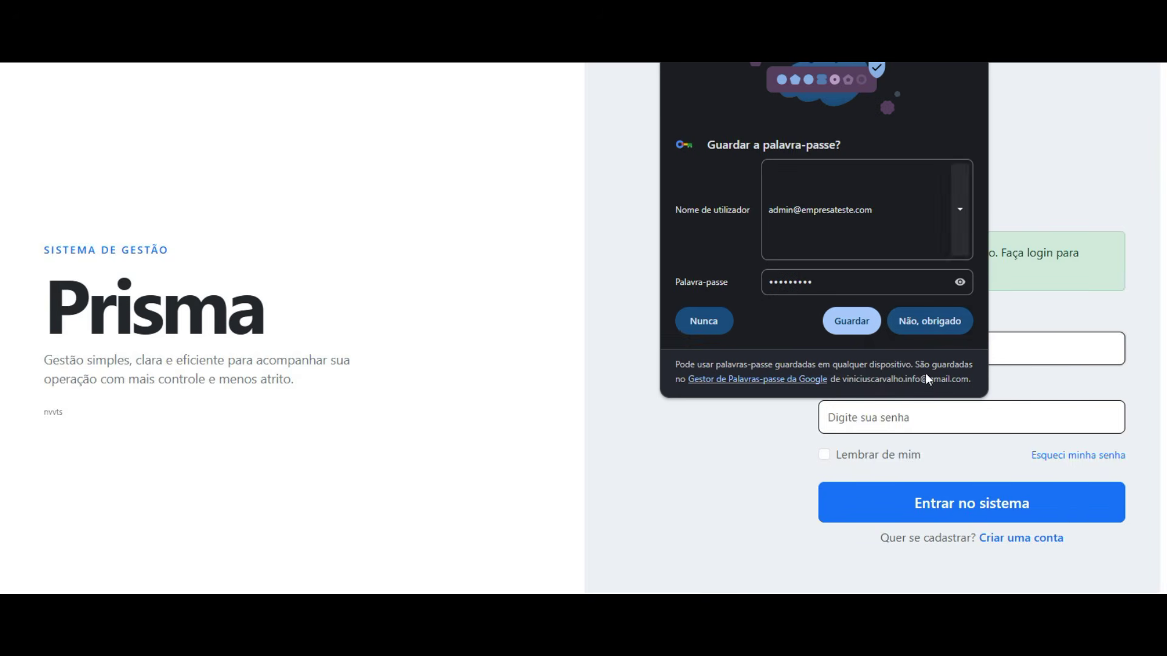
left_click(919, 325)
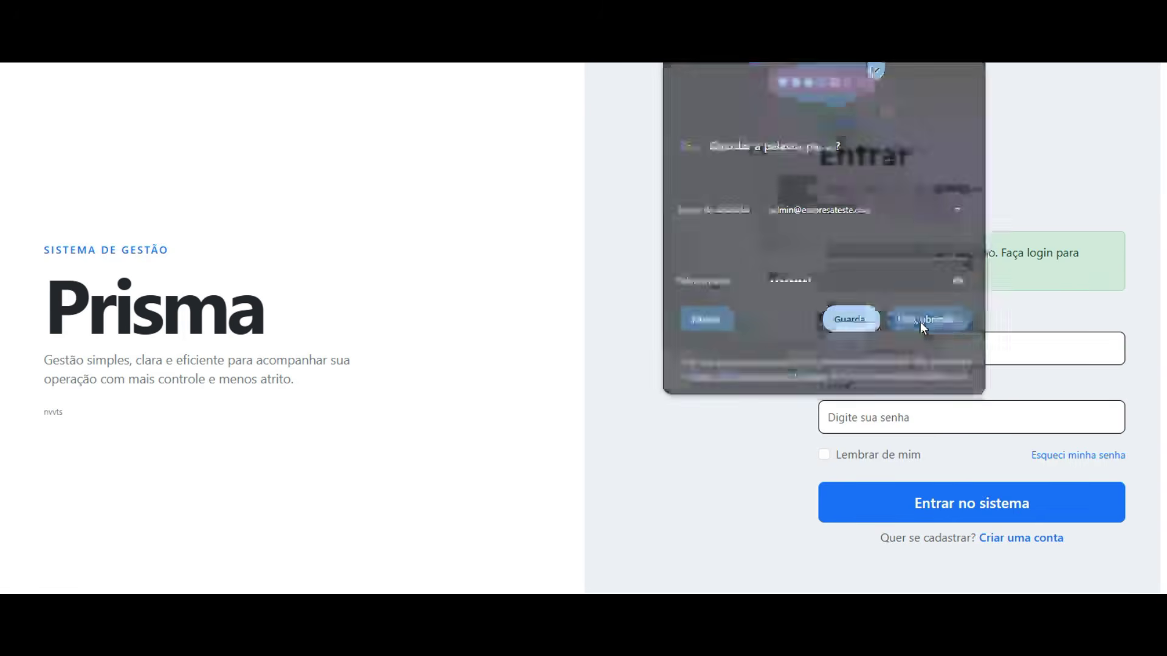
left_click(963, 336)
left_click(983, 401)
type("••••••••")
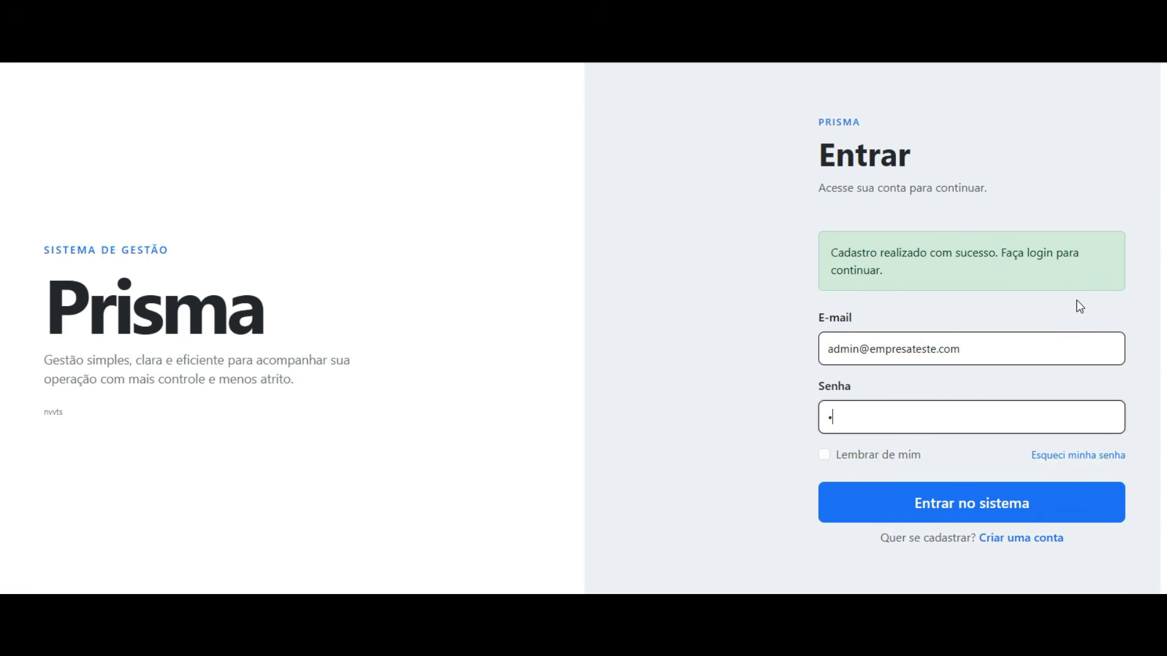
type("•")
left_click(959, 505)
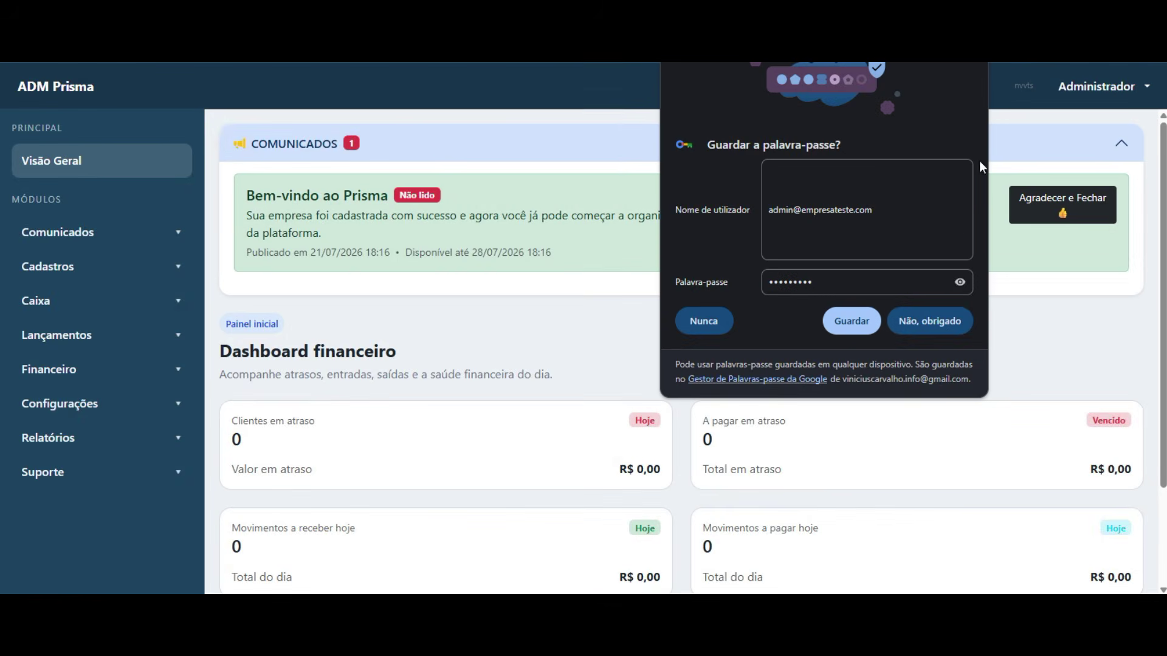
left_click(931, 324)
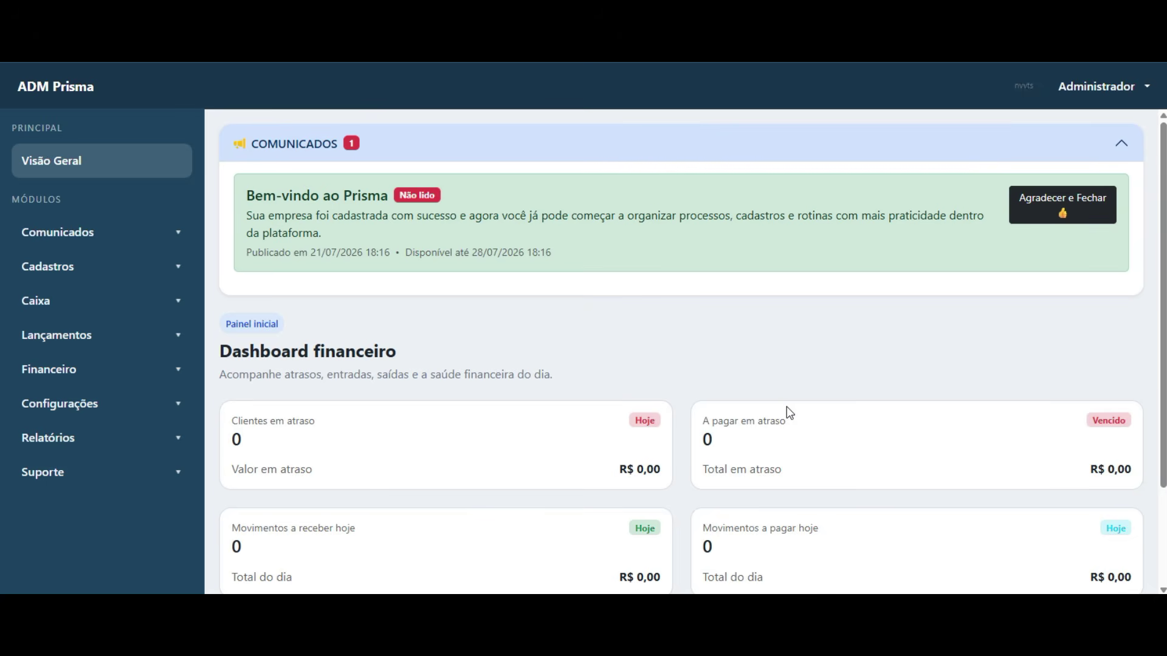
- Review the financial dashboard title and the overdue-clients card
scroll(464, 327, "down", 3)
scroll(469, 331, "up", 3)
scroll(480, 374, "down", 2)
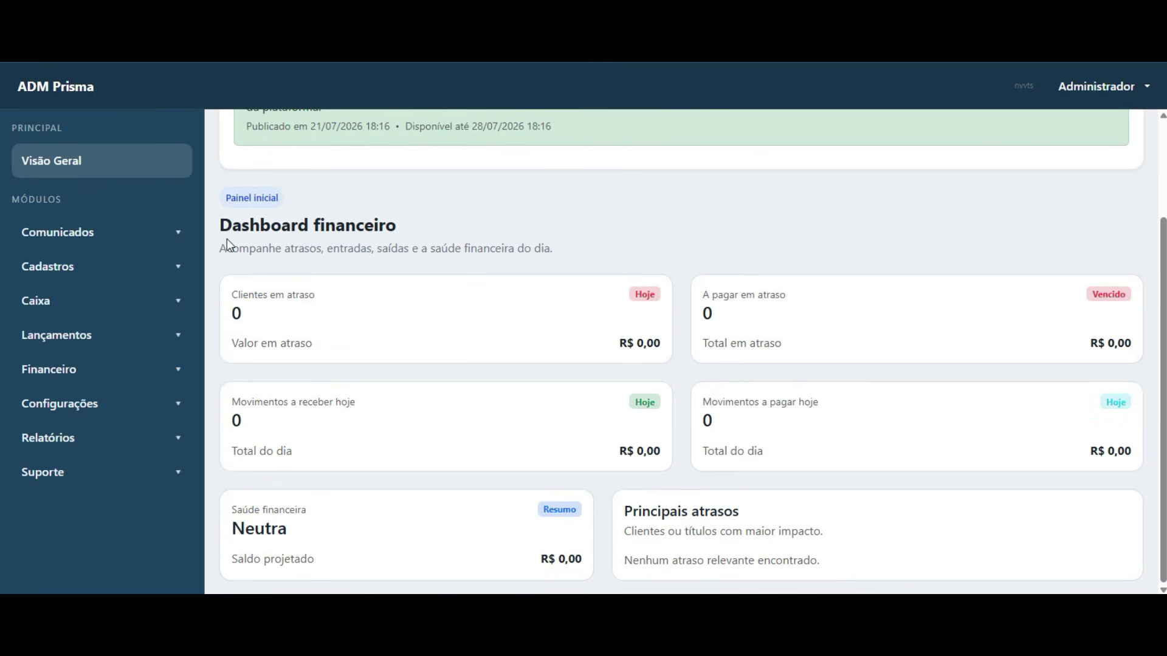
left_click_drag(221, 239, 539, 284)
left_click(560, 370)
scroll(402, 404, "up", 2)
scroll(401, 403, "down", 2)
left_click_drag(615, 346, 1127, 398)
left_click(1118, 363)
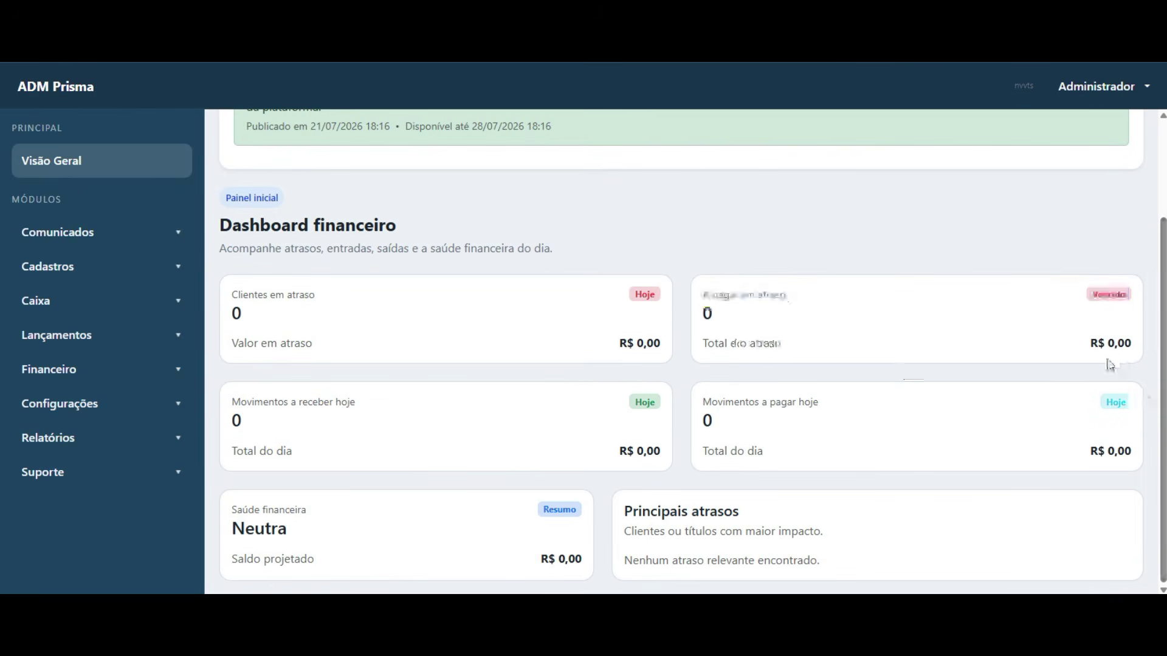
- Check the R$ 0,00 overdue payables and the Movimentos a pagar hoje card
double_click(1118, 363)
left_click(614, 473)
left_click_drag(616, 474, 685, 456)
left_click(613, 496)
scroll(578, 459, "up", 2)
scroll(486, 443, "down", 2)
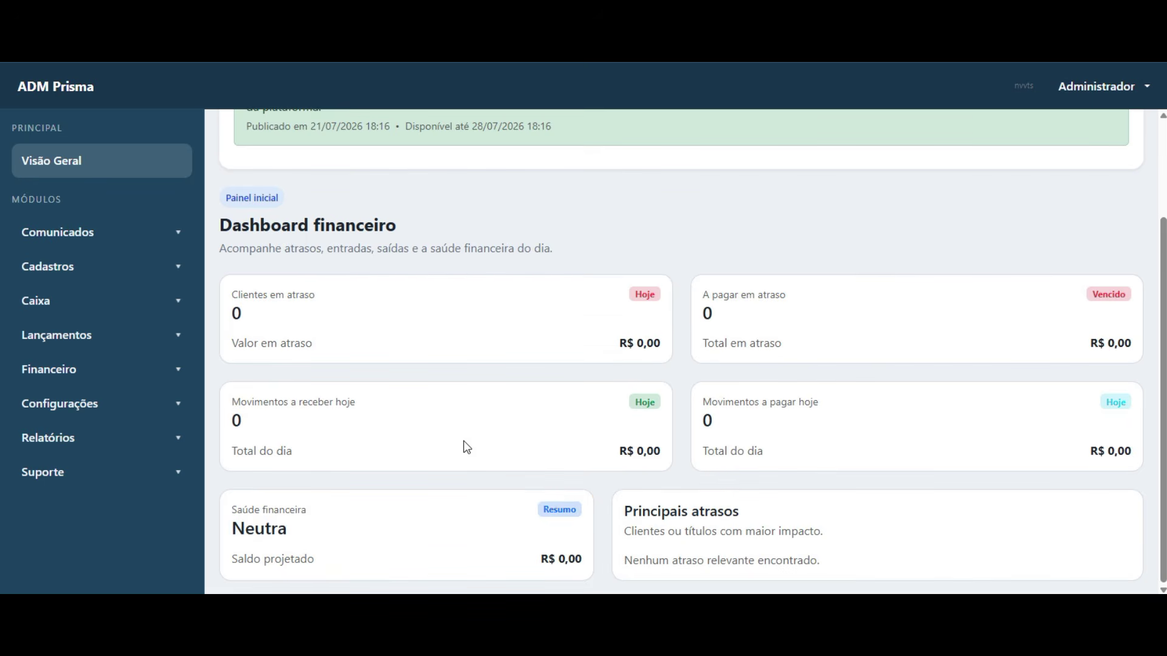
scroll(467, 447, "up", 2)
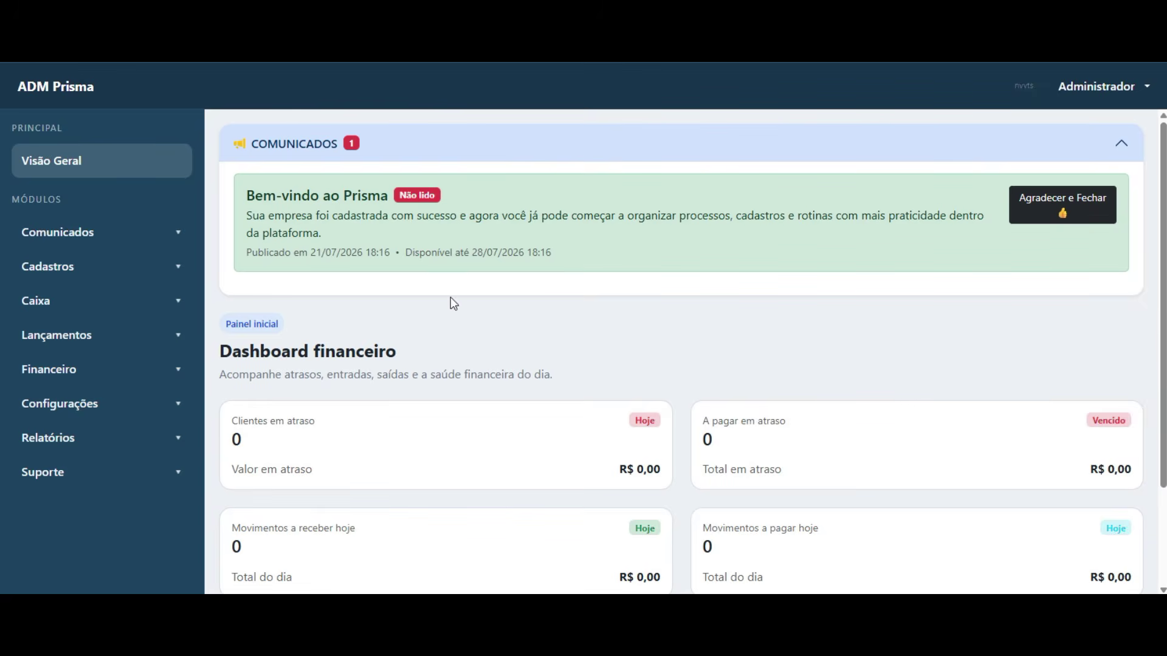
- Read the Comunicados welcome message and its date, then acknowledge and close it
double_click(684, 157)
left_click(674, 160)
left_click(674, 159)
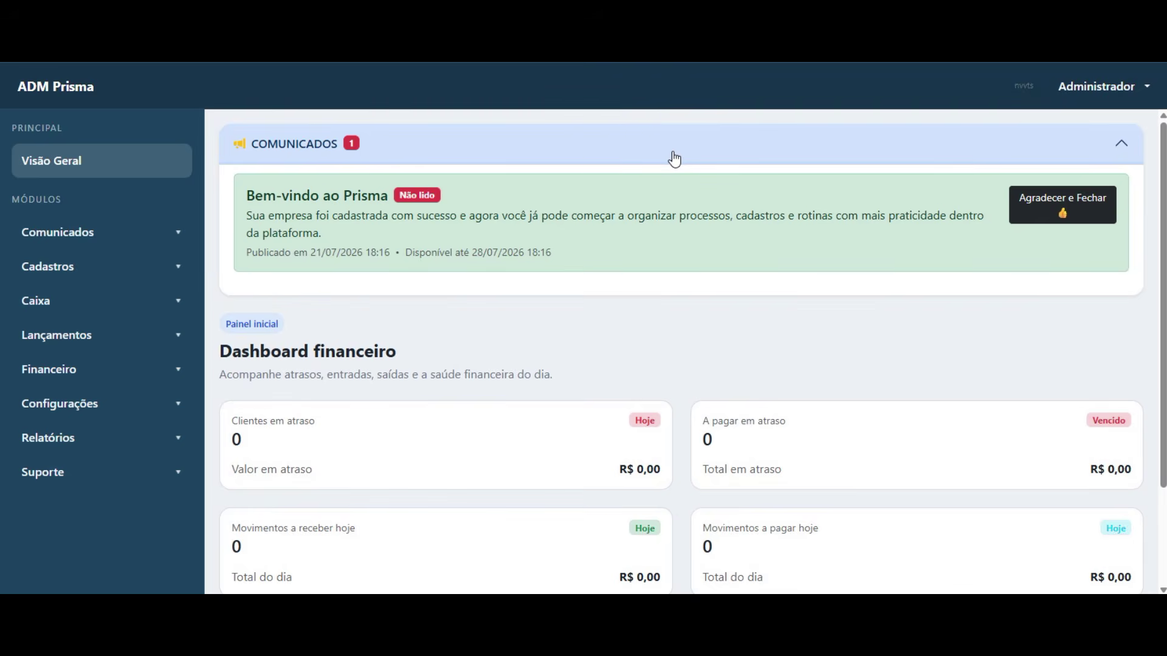
left_click_drag(248, 198, 605, 265)
left_click(621, 240)
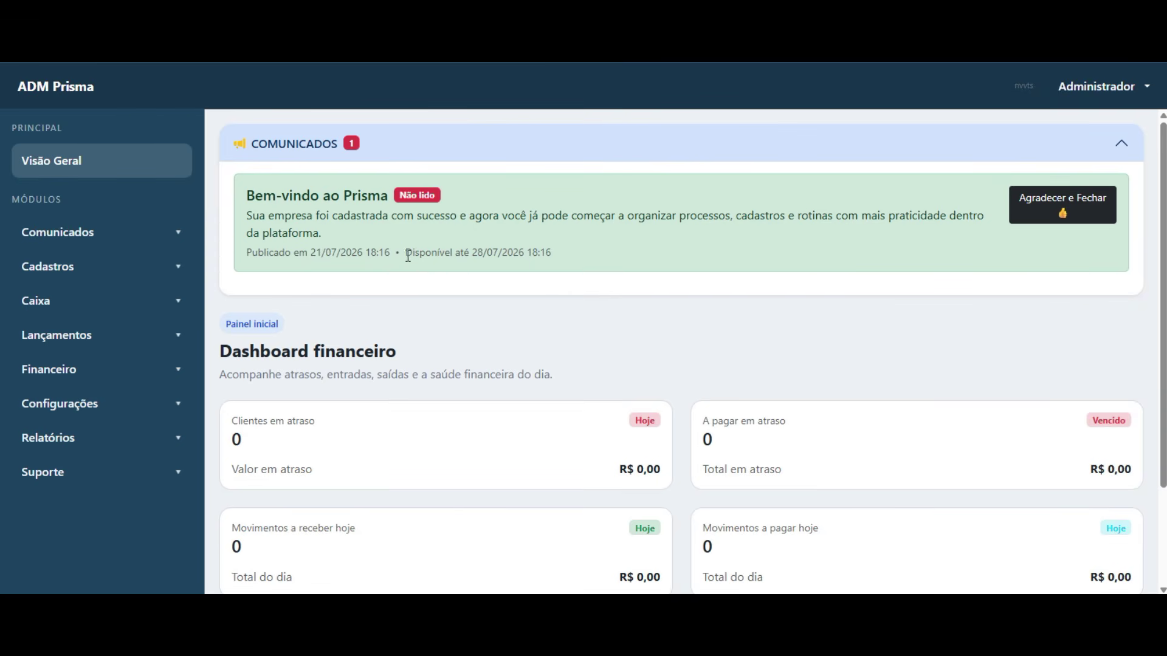
left_click_drag(408, 256, 586, 270)
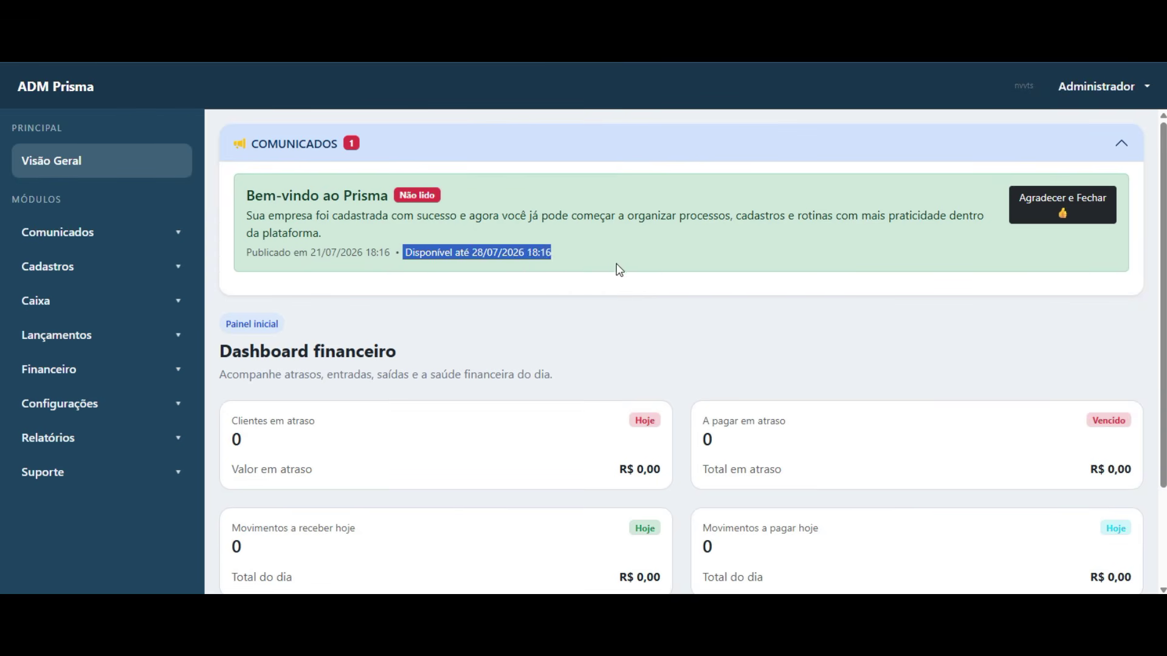
left_click(585, 271)
left_click(1065, 210)
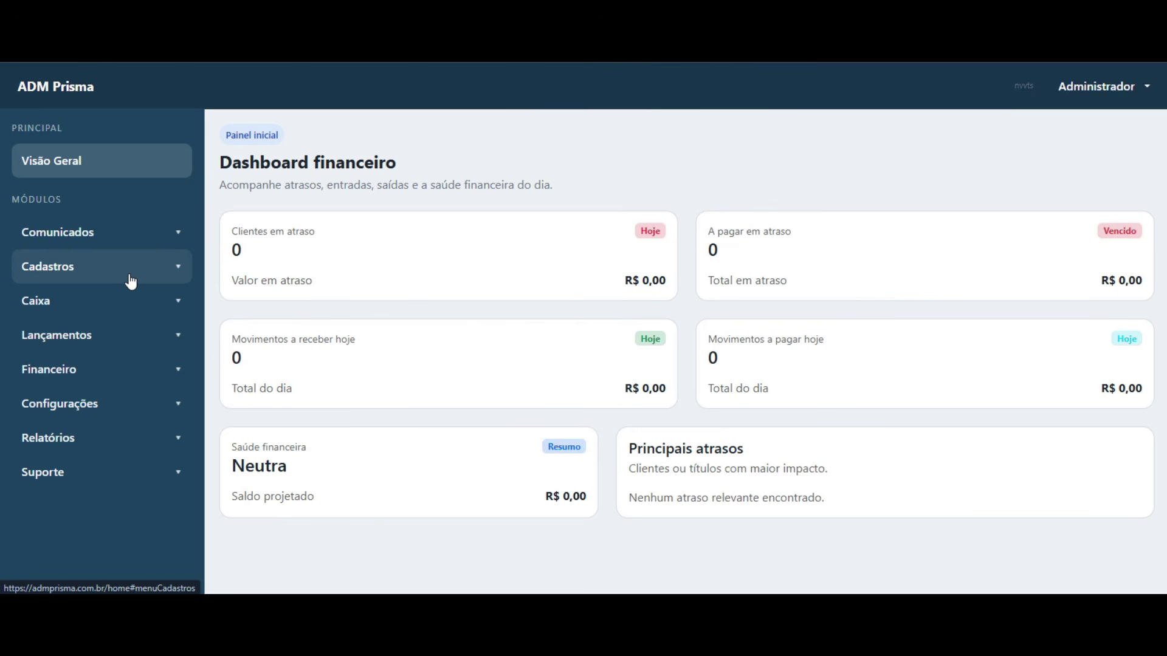
- Under Cadastros > Pessoas, save a new person with profile Cliente and Razão social 'Cliente'
left_click(161, 272)
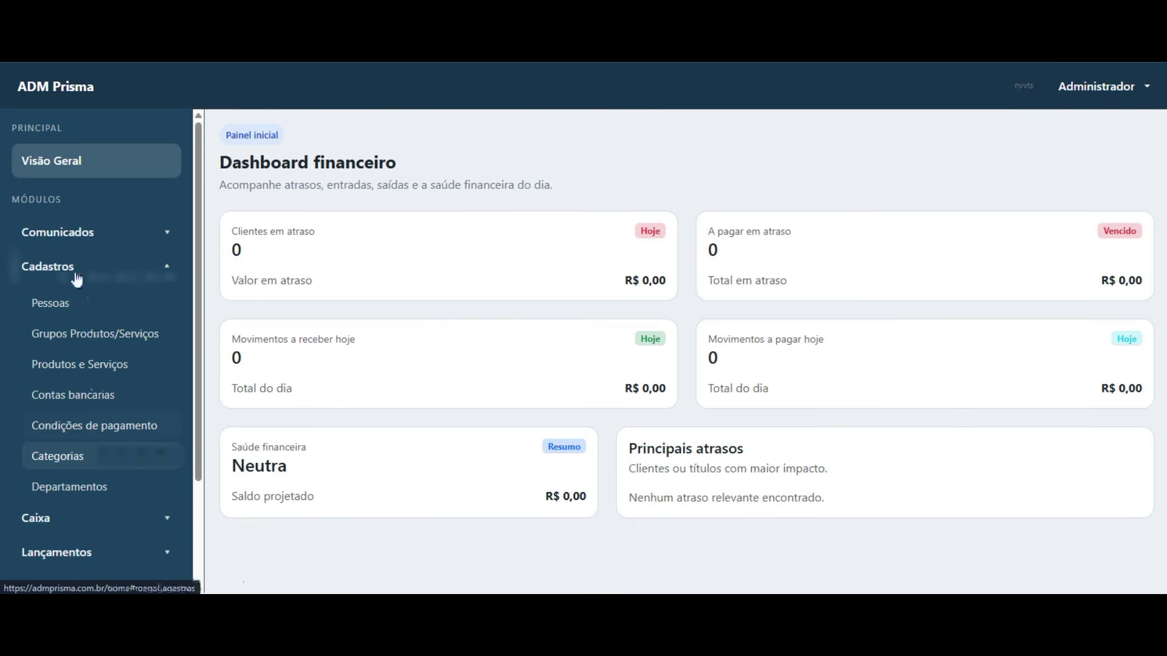
left_click(84, 311)
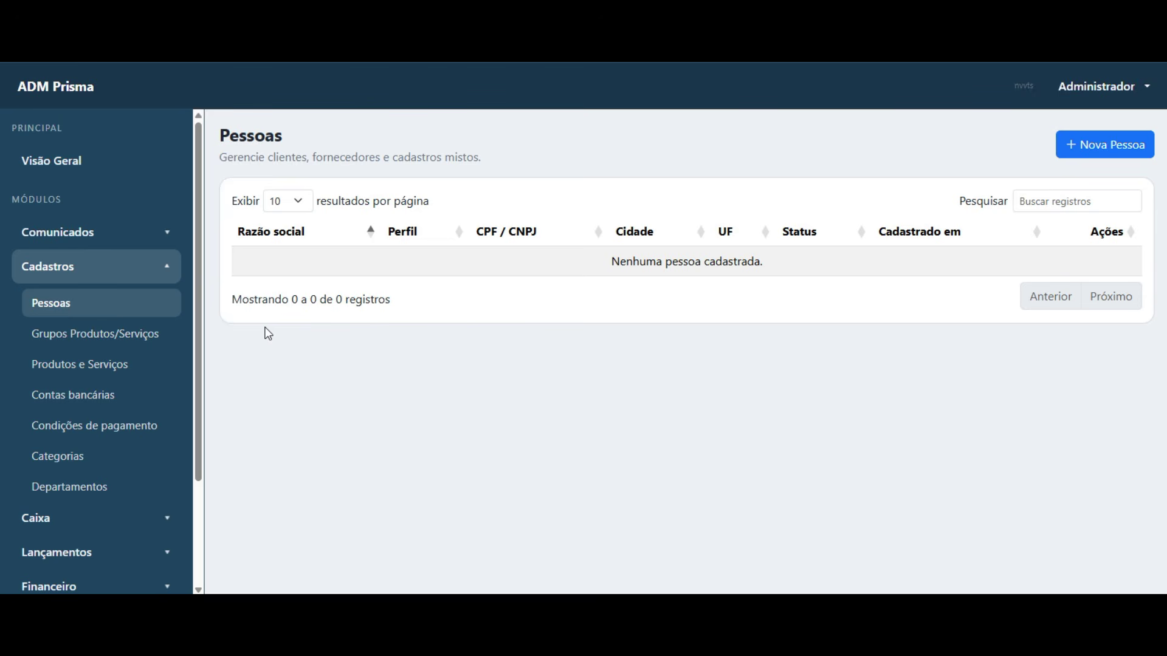
left_click(1105, 154)
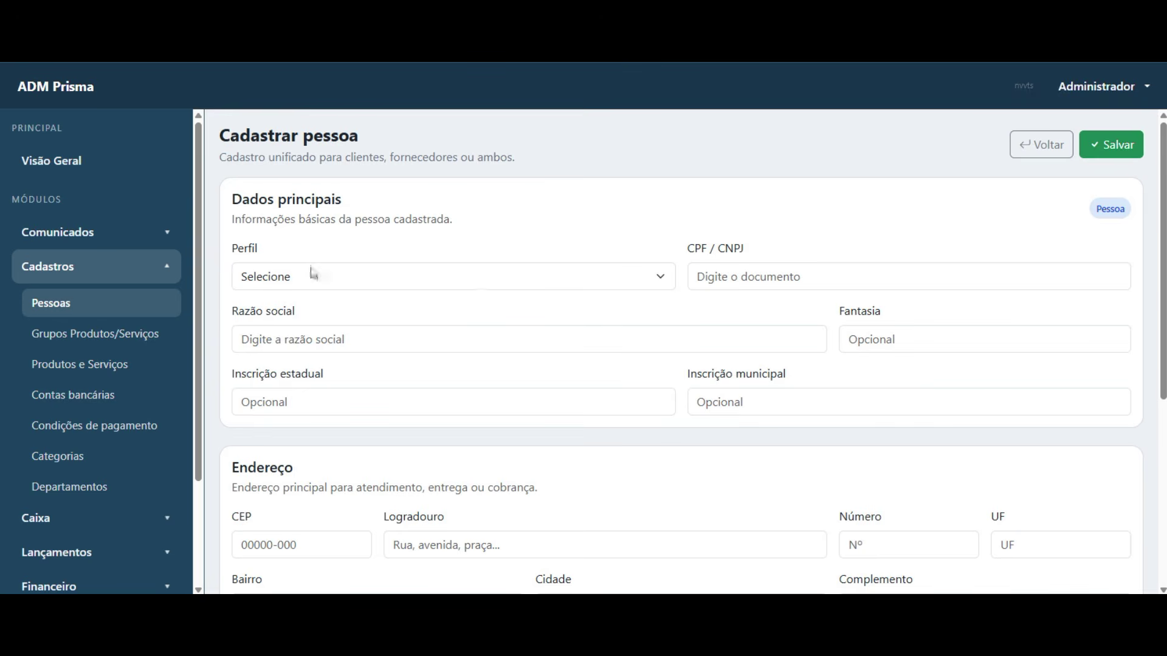
left_click(451, 284)
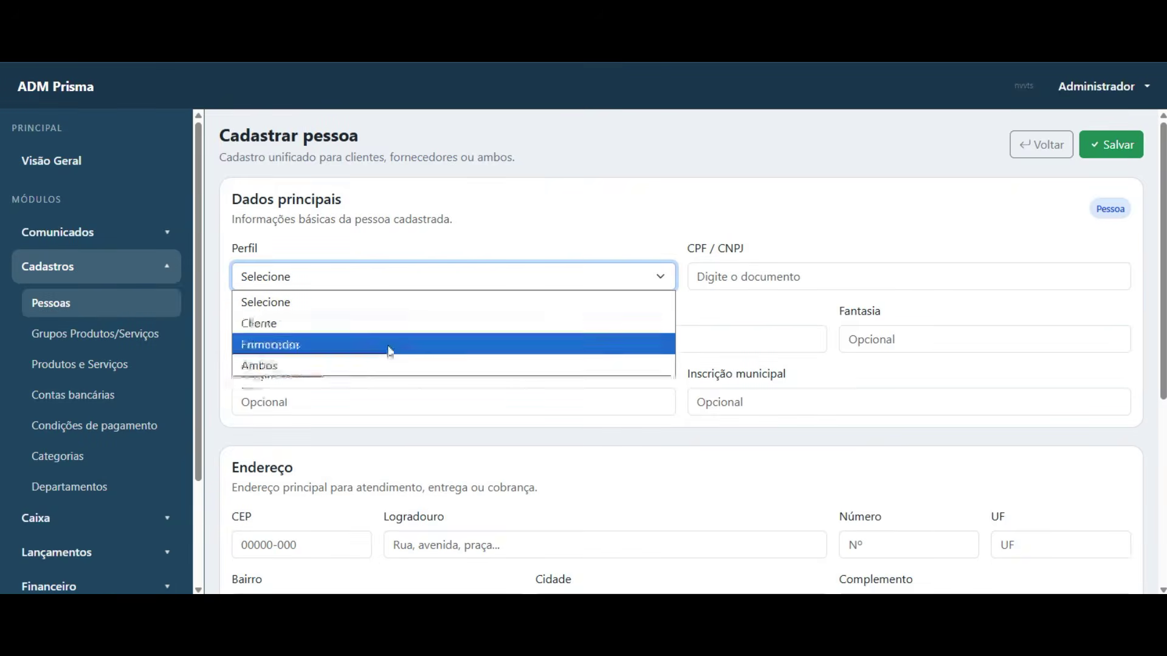
left_click(379, 323)
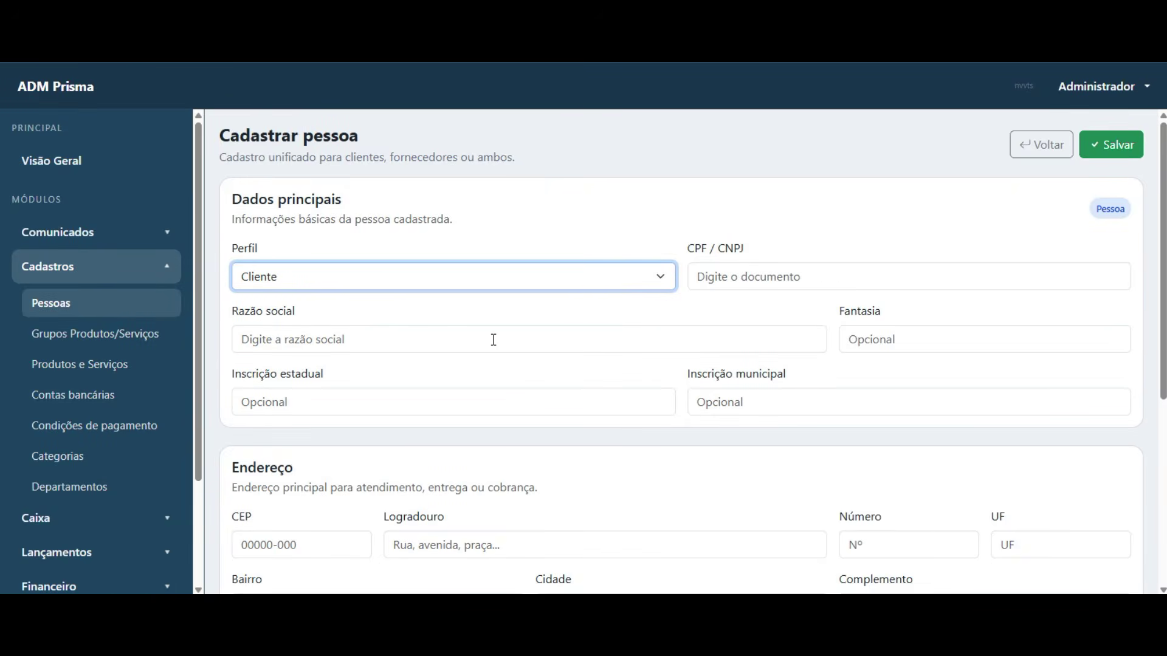
left_click(464, 343)
type("Cliente")
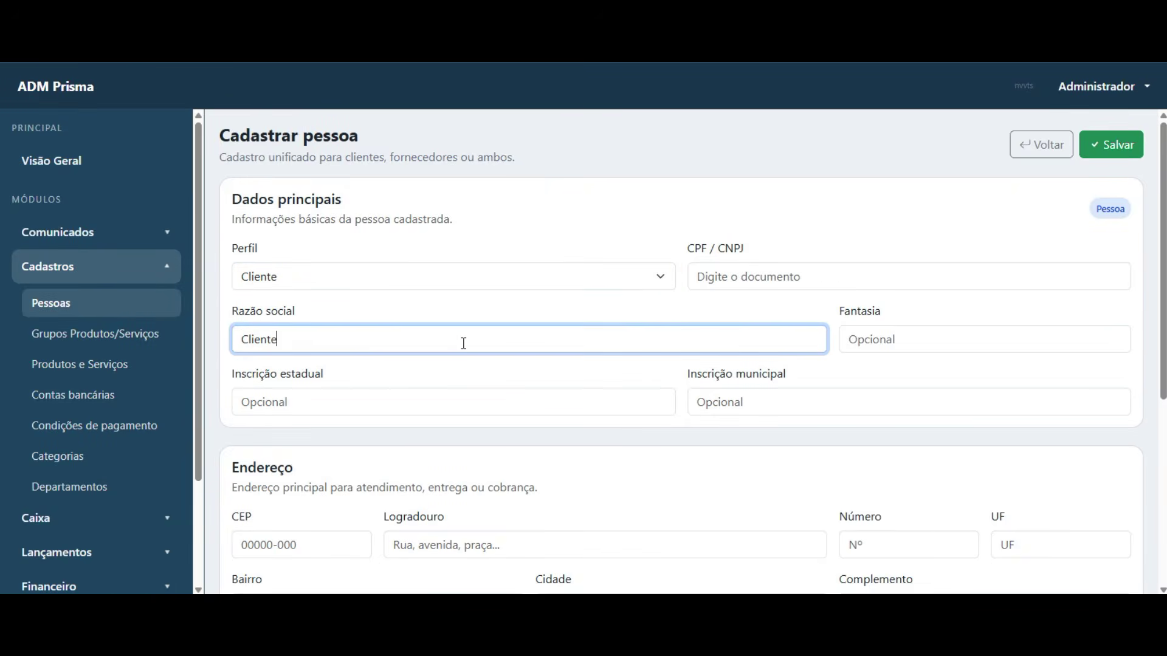
left_click(1117, 145)
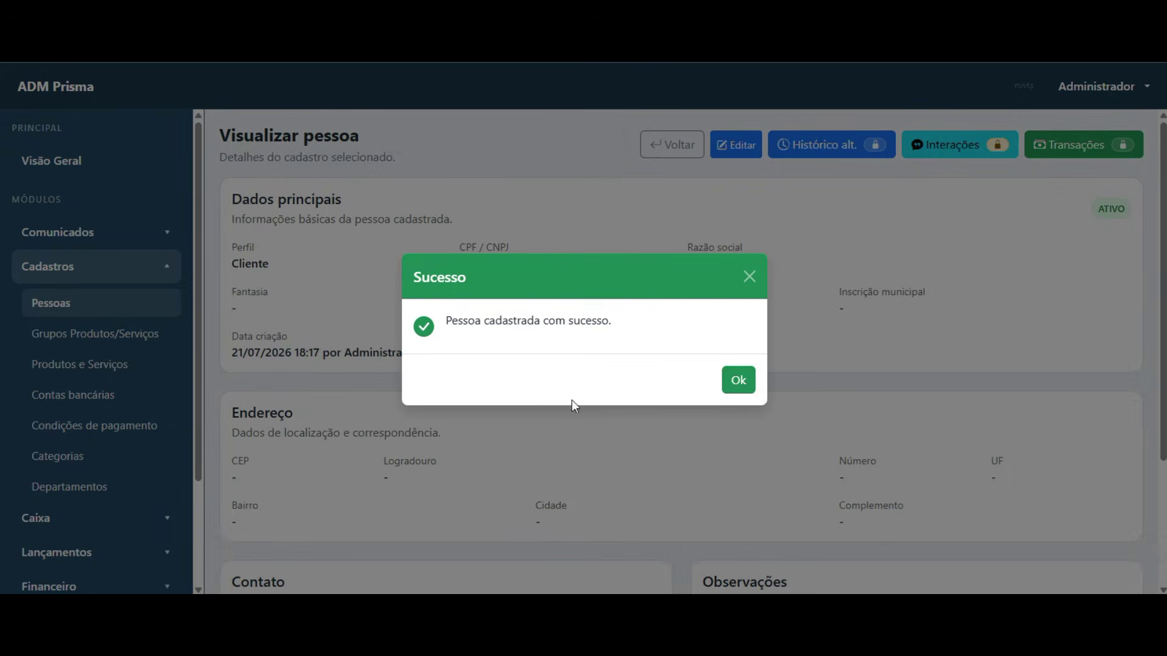
left_click(744, 387)
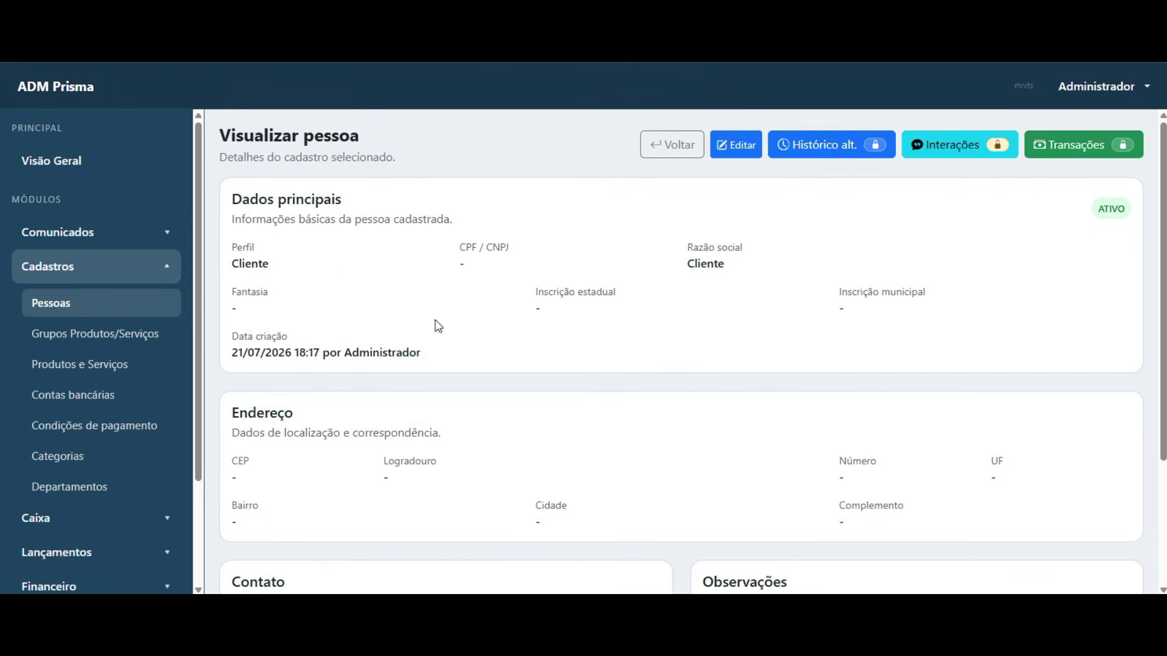
- Return to the Pessoas list and reopen the Cliente record's details
left_click(672, 146)
left_click_drag(238, 267, 421, 277)
left_click(421, 277)
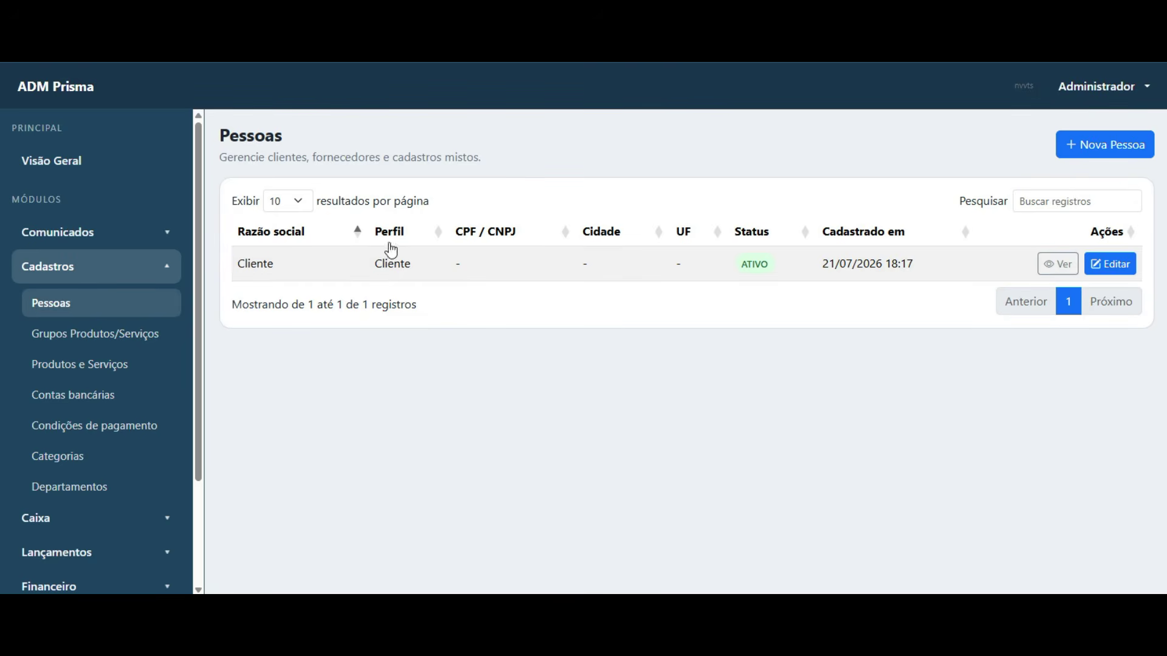
left_click(1041, 266)
scroll(85, 432, "down", 3)
scroll(91, 429, "up", 3)
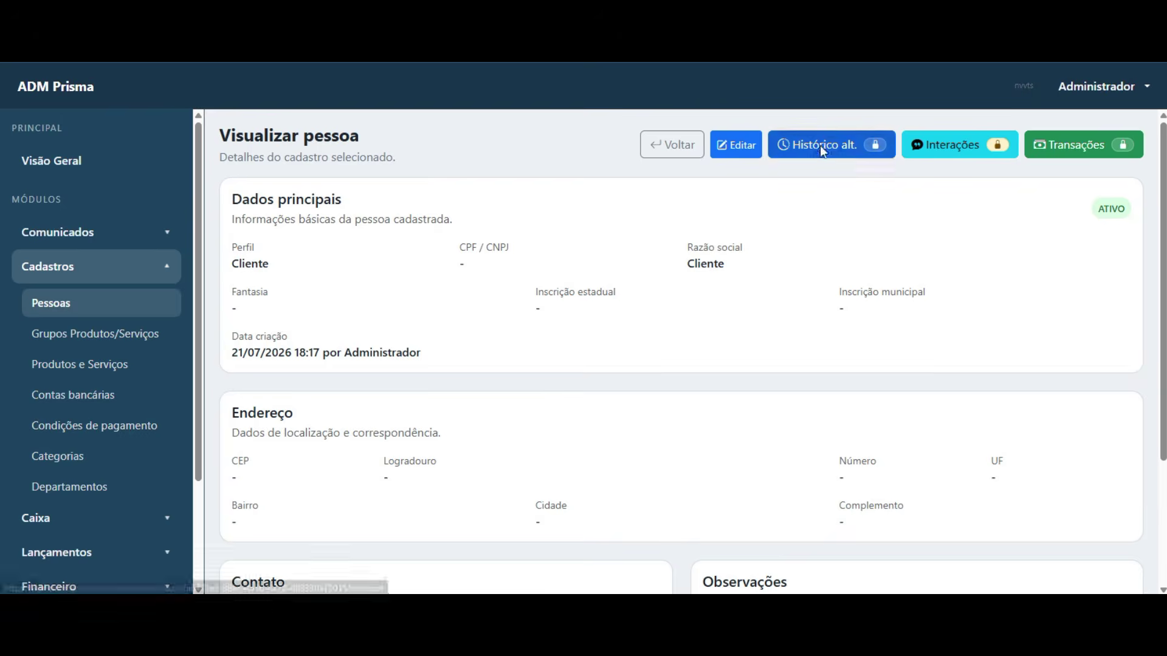
- Try Histórico alt. and Transações, closing both unavailable-feature notices
left_click(834, 144)
left_click(655, 443)
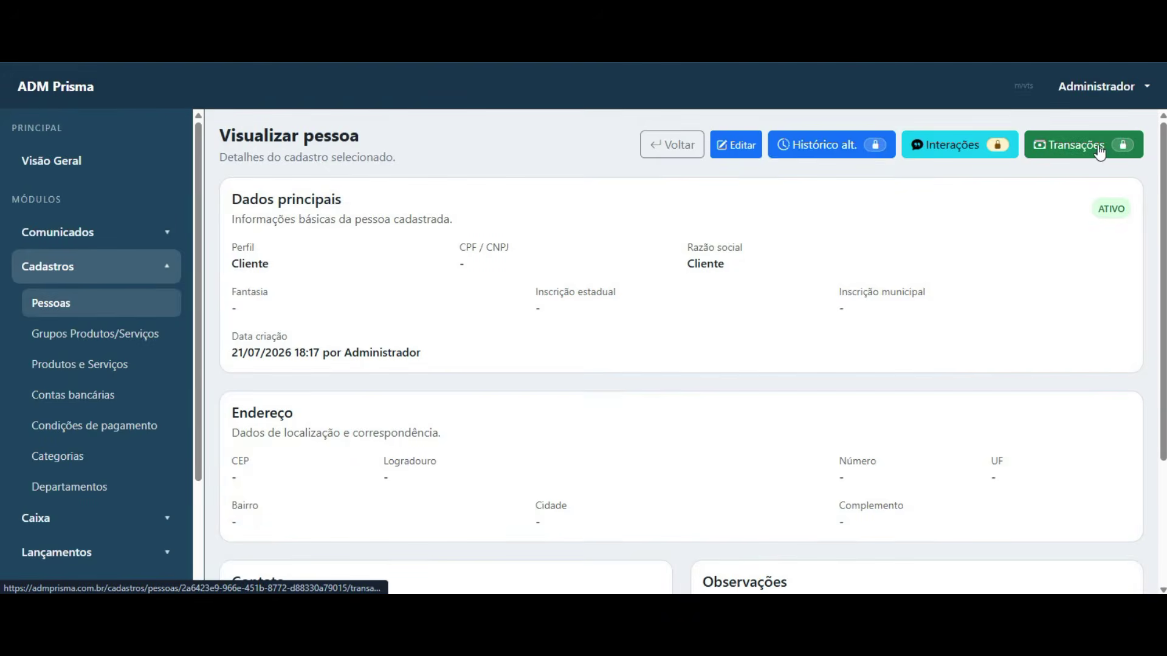
left_click(1079, 144)
left_click(620, 367)
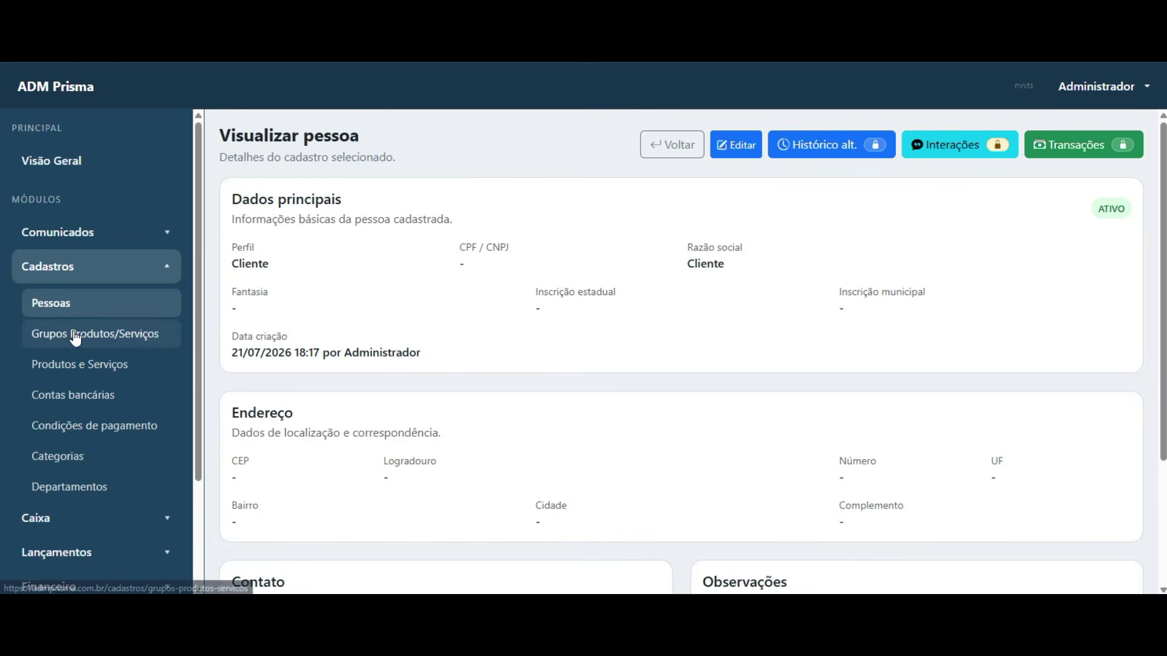
scroll(84, 336, "down", 2)
scroll(83, 338, "up", 2)
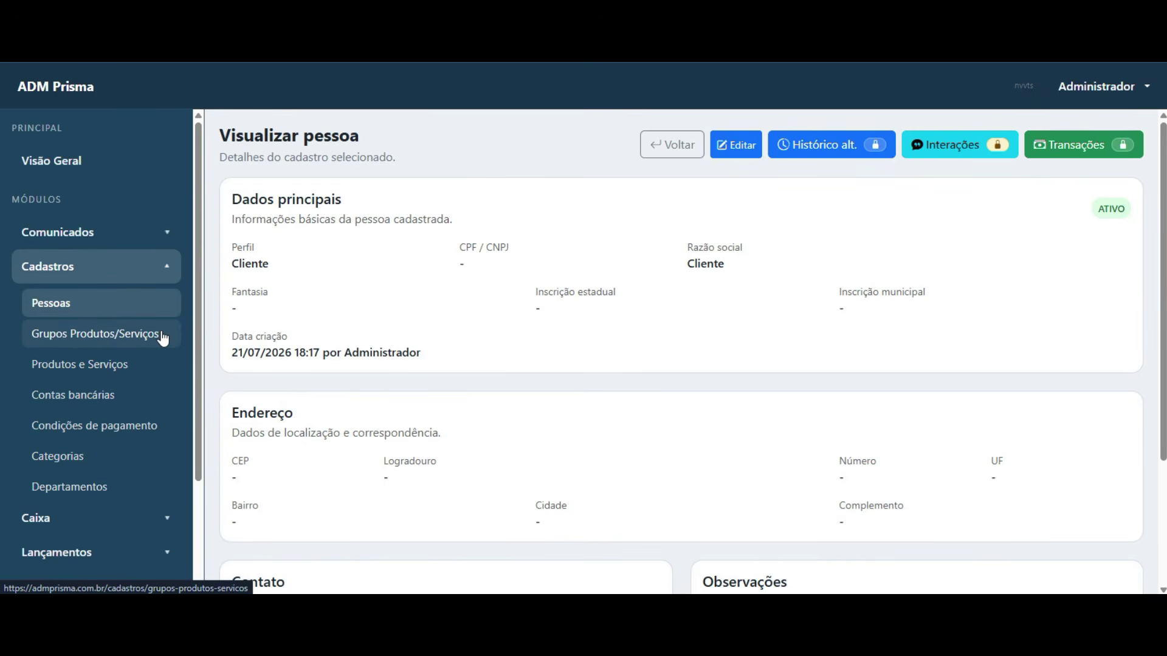
scroll(117, 372, "down", 2)
scroll(94, 404, "up", 2)
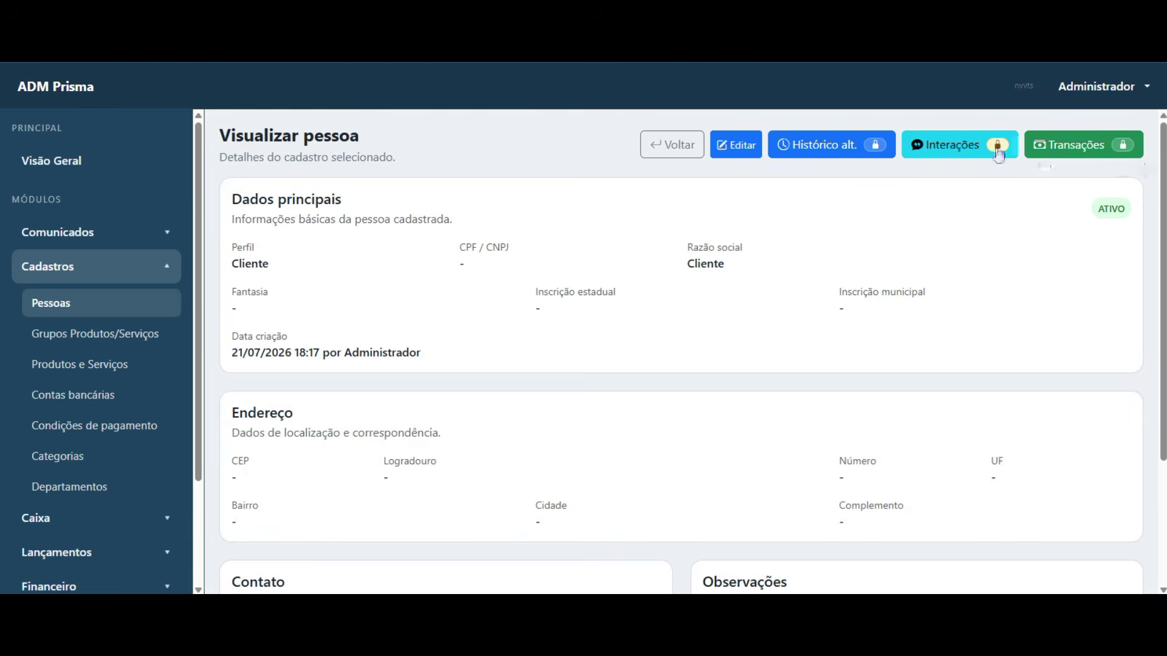
- Go back to the Pessoas list holding the single Cliente record
left_click(671, 144)
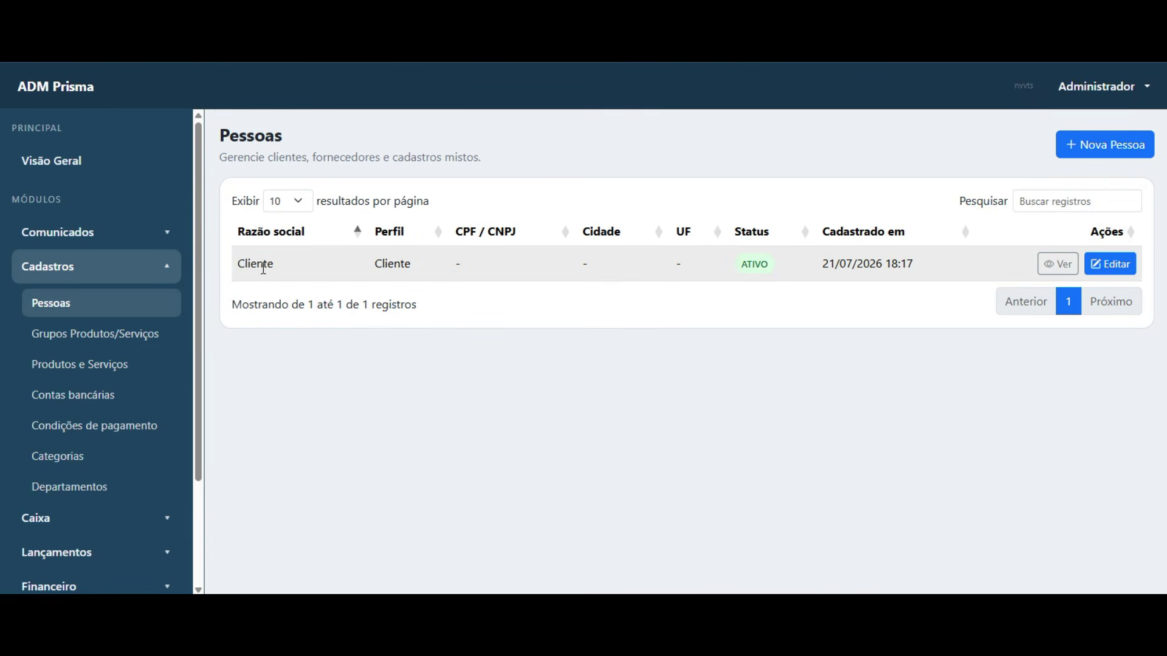
double_click(239, 265)
left_click(134, 369)
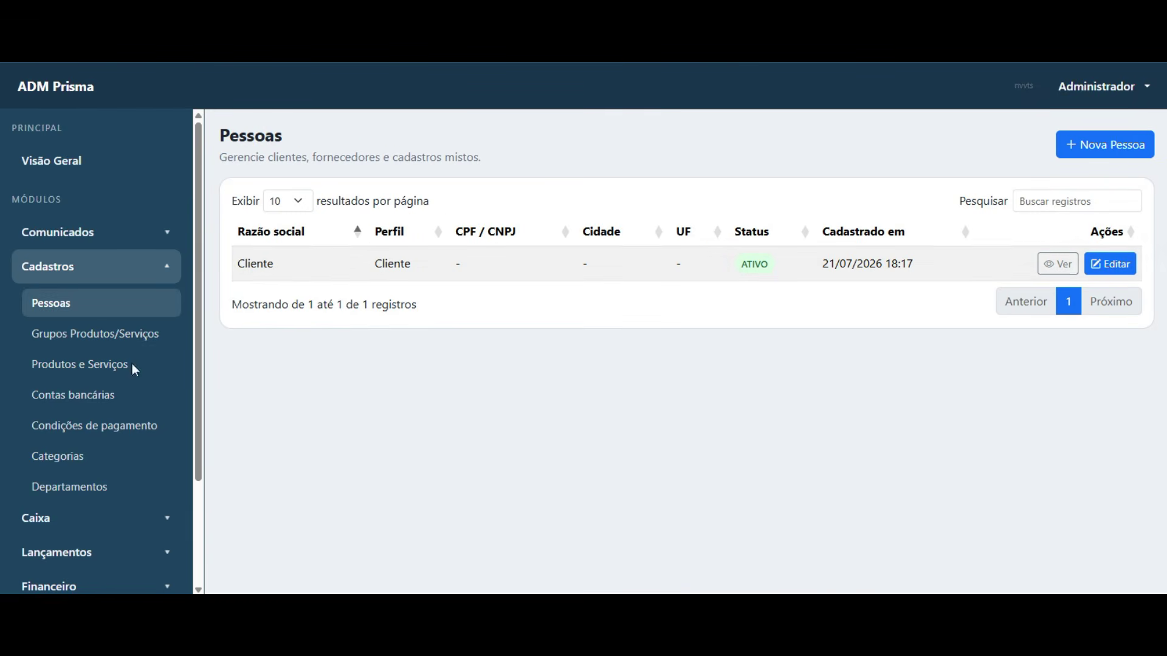
- Create and save product group 'Grupo grupo', copying the short name into the long name
left_click(99, 340)
left_click(1098, 145)
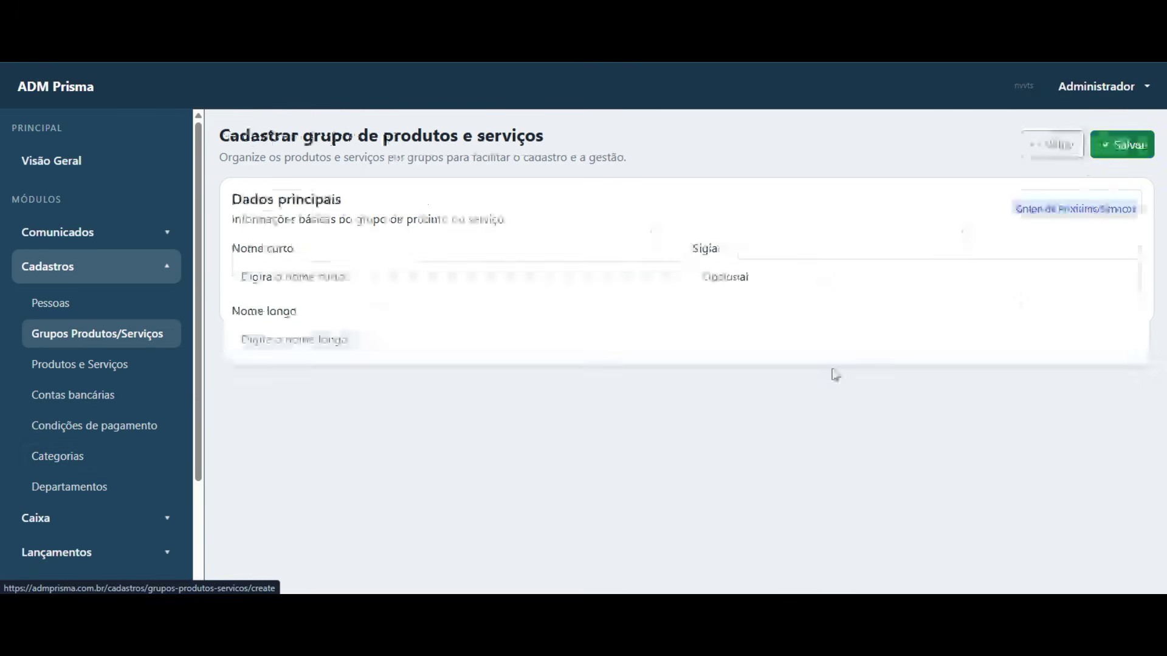
left_click(350, 276)
type("Grupo")
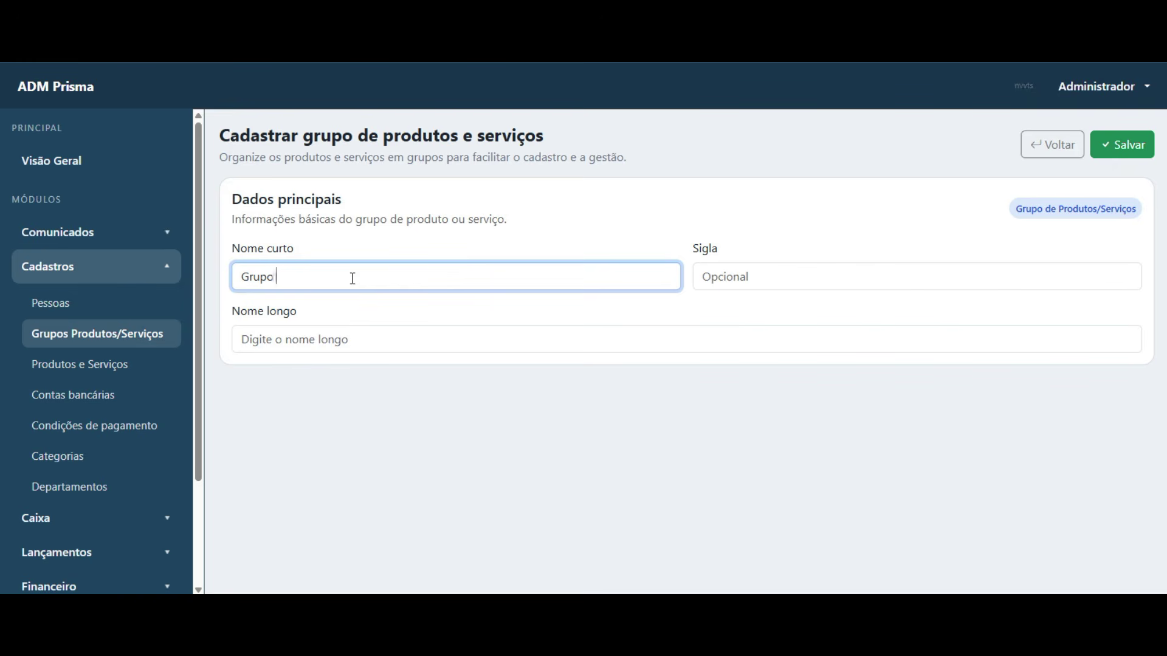
type(" grupo")
key("Tab")
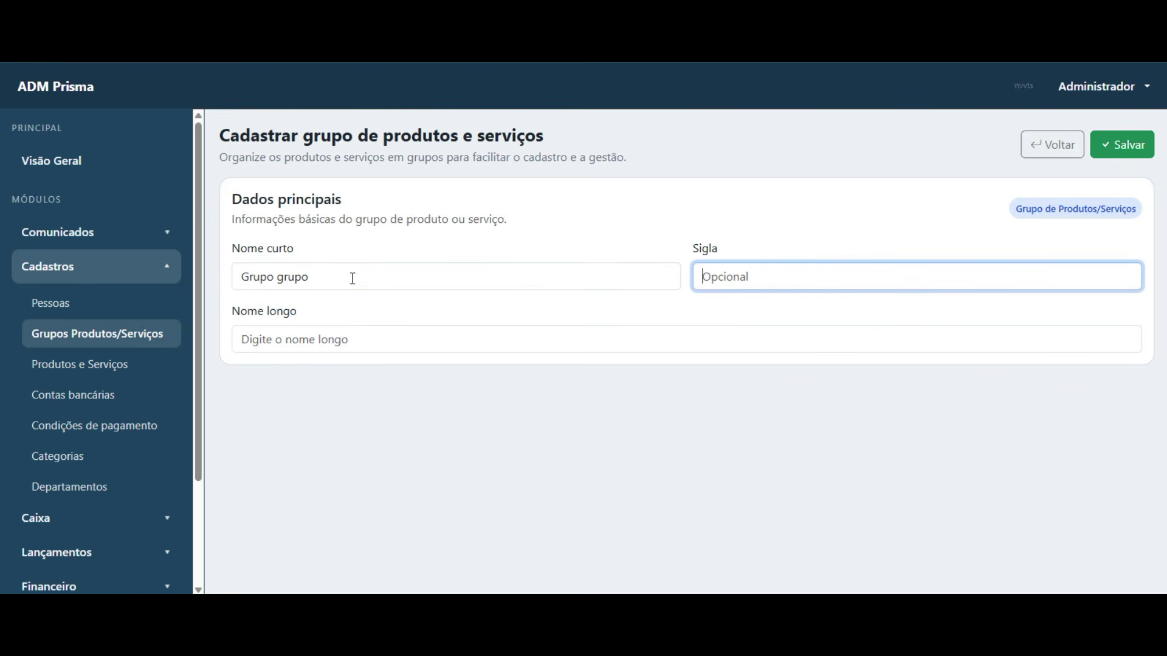
left_click_drag(309, 277, 247, 268)
key("ctrl+c")
left_click(422, 339)
key("ctrl+v")
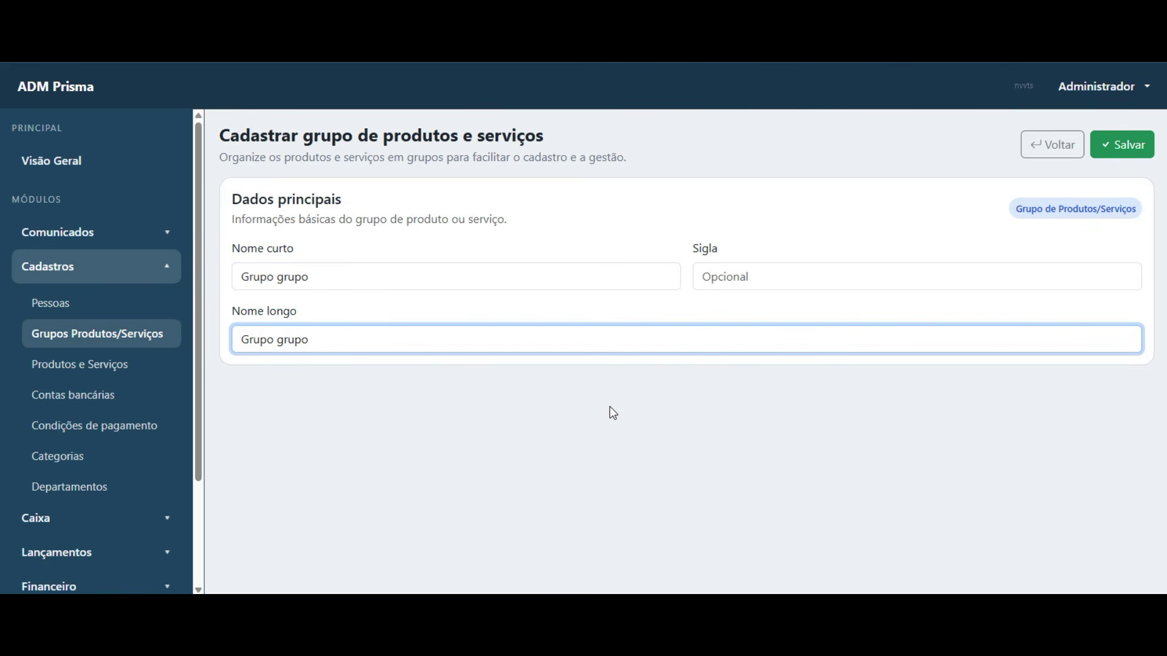
left_click(1123, 144)
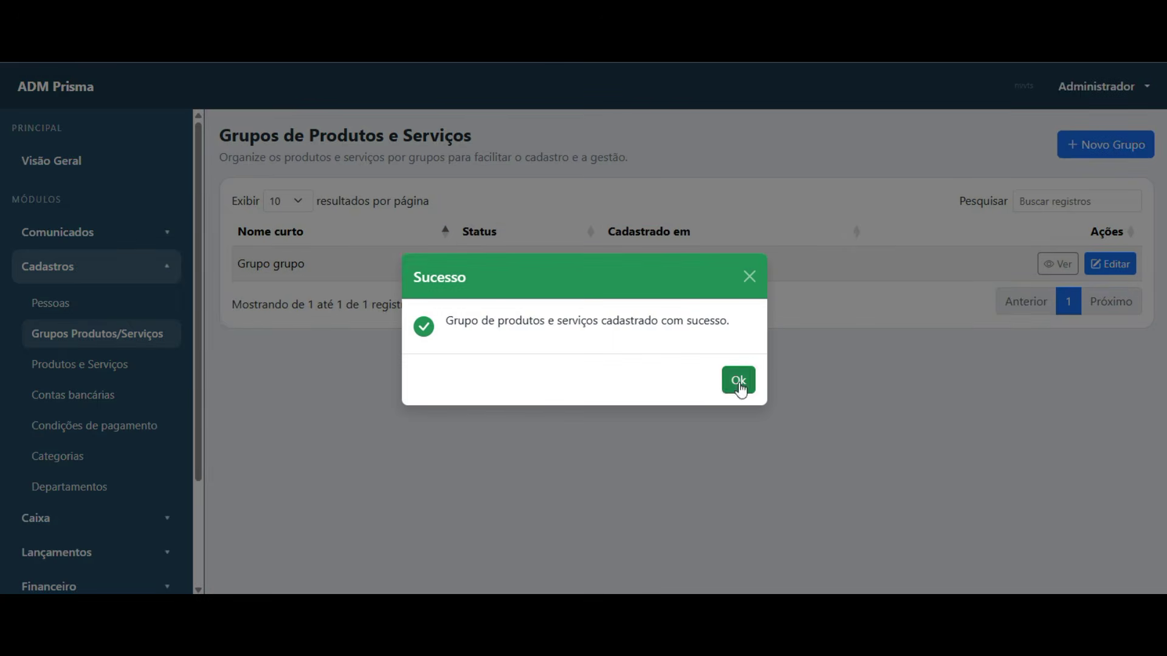
left_click(739, 378)
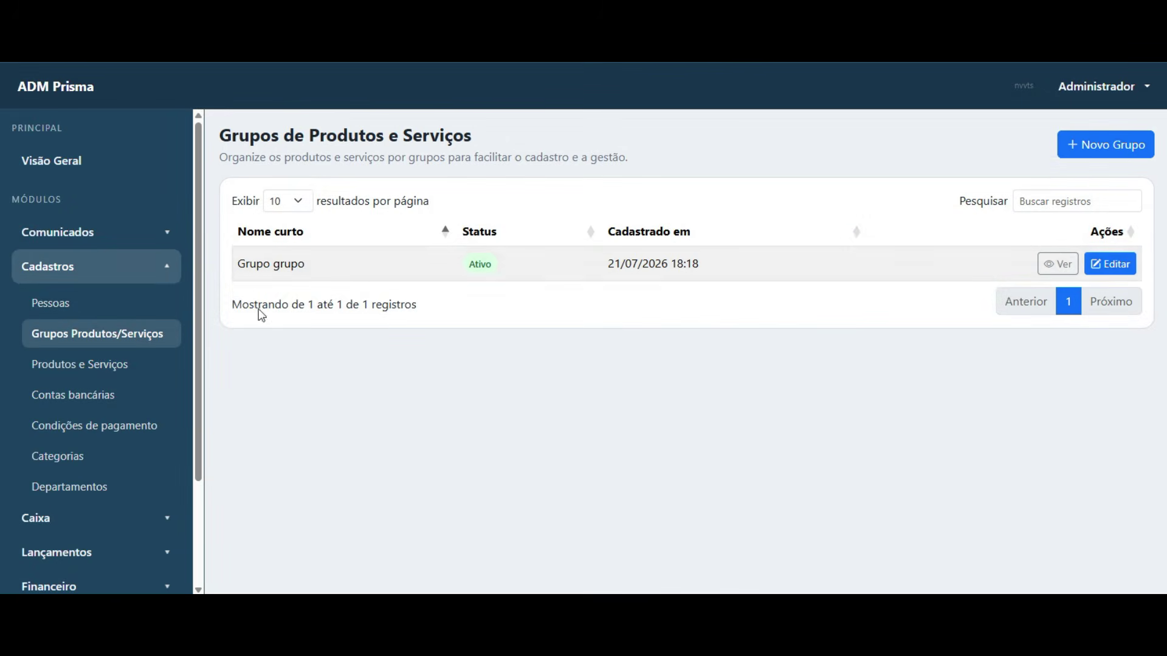
- Start a new item of type Produto assigned to group Grupo grupo
left_click(93, 363)
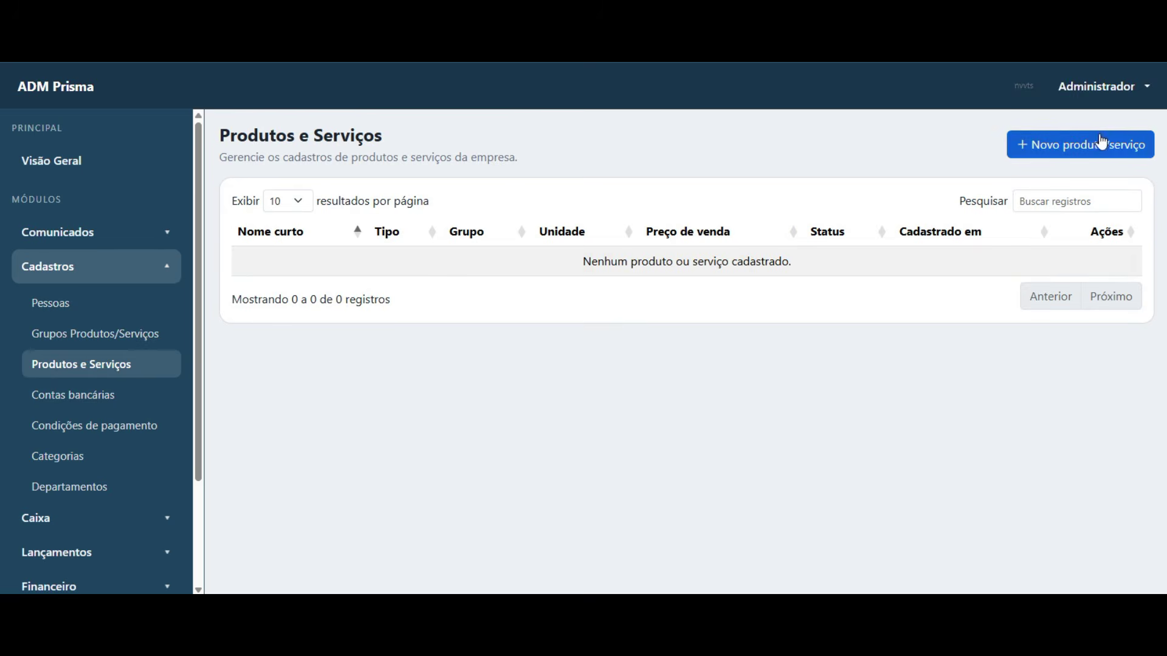
left_click(1102, 146)
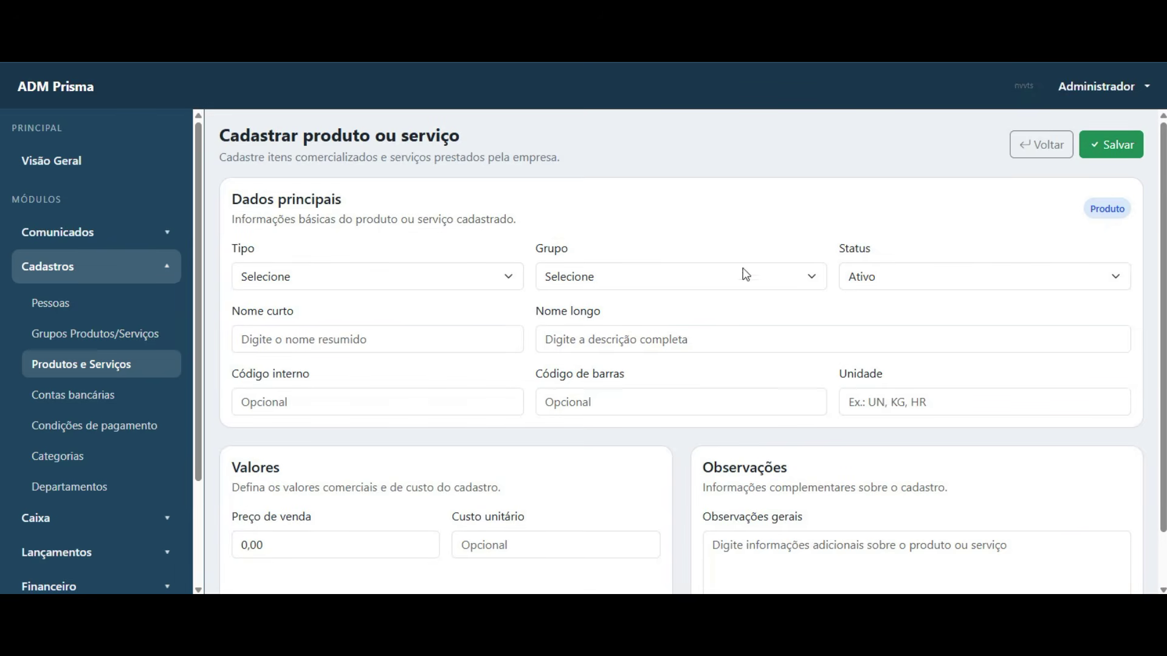
left_click(468, 282)
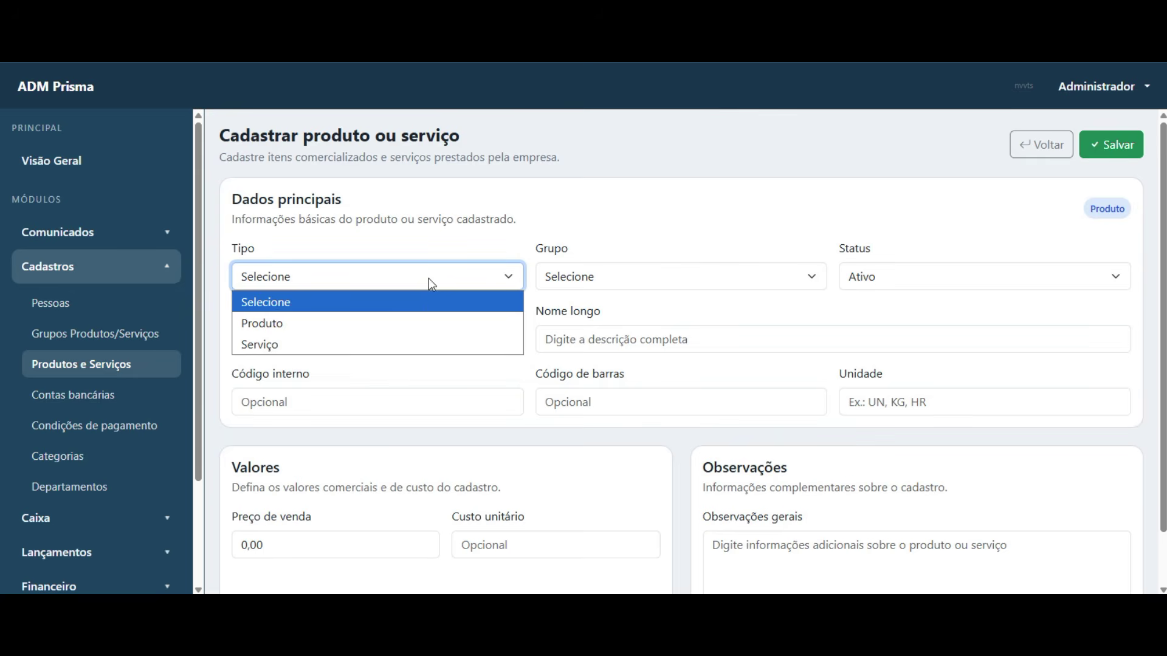
left_click(412, 324)
left_click(674, 284)
left_click(671, 324)
left_click(326, 275)
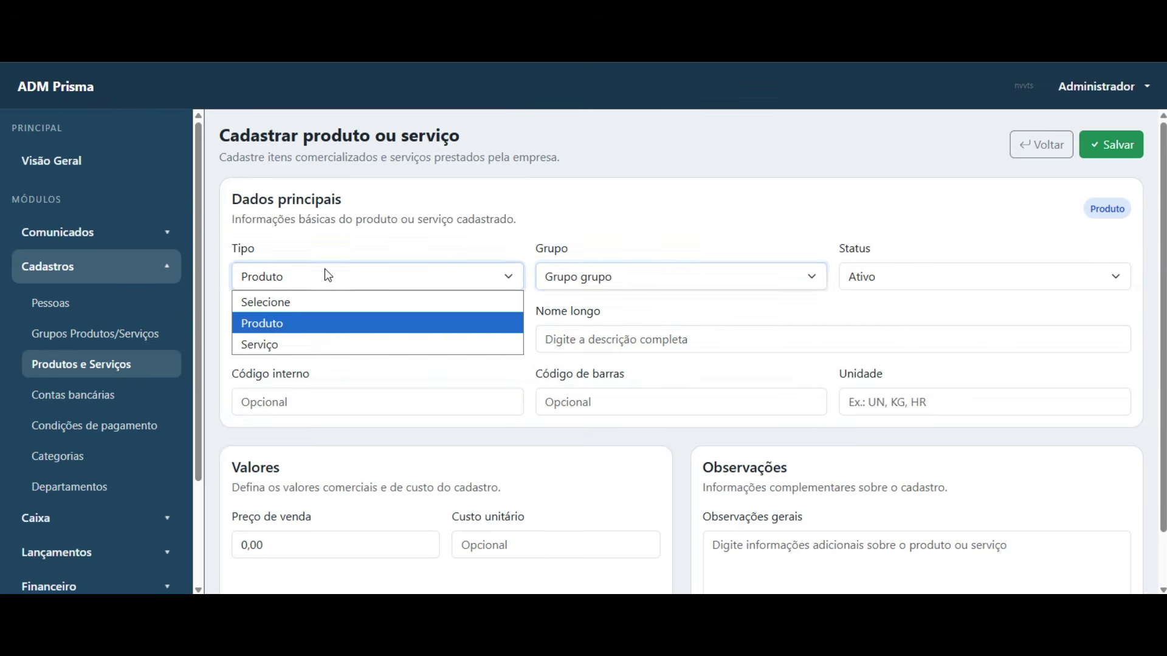
left_click(322, 323)
- Enter 'produto 1' as both the short and long product name
left_click(409, 339)
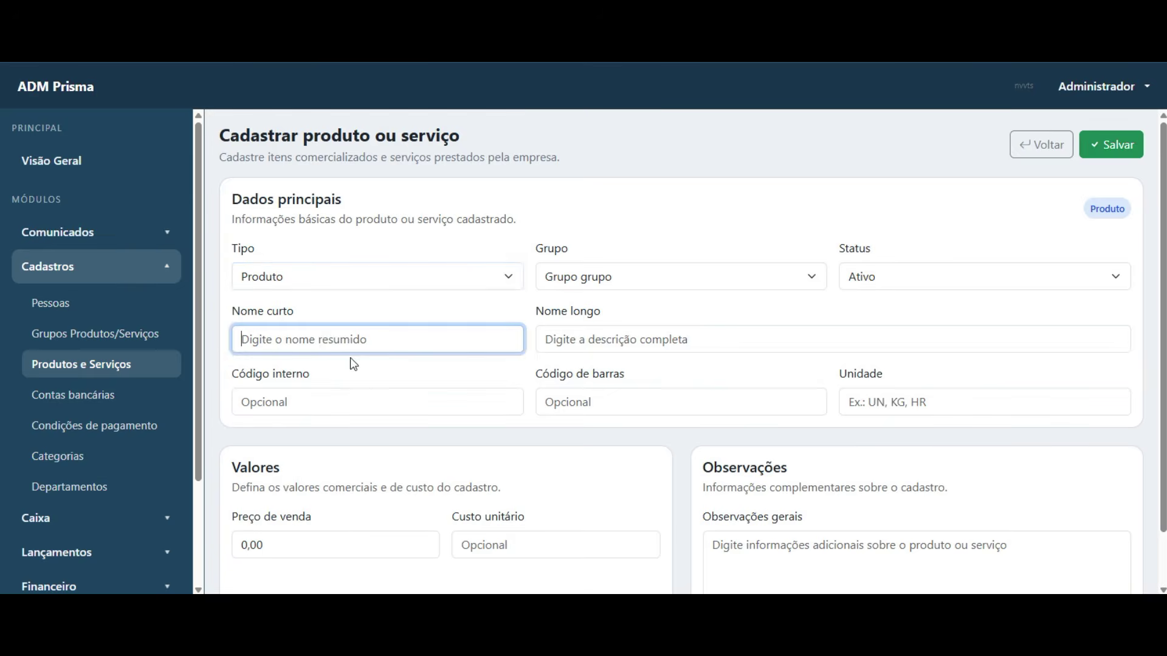
type("produto 1")
key("Tab")
triple_click(408, 339)
key("ctrl+c")
left_click(643, 340)
key("ctrl+v")
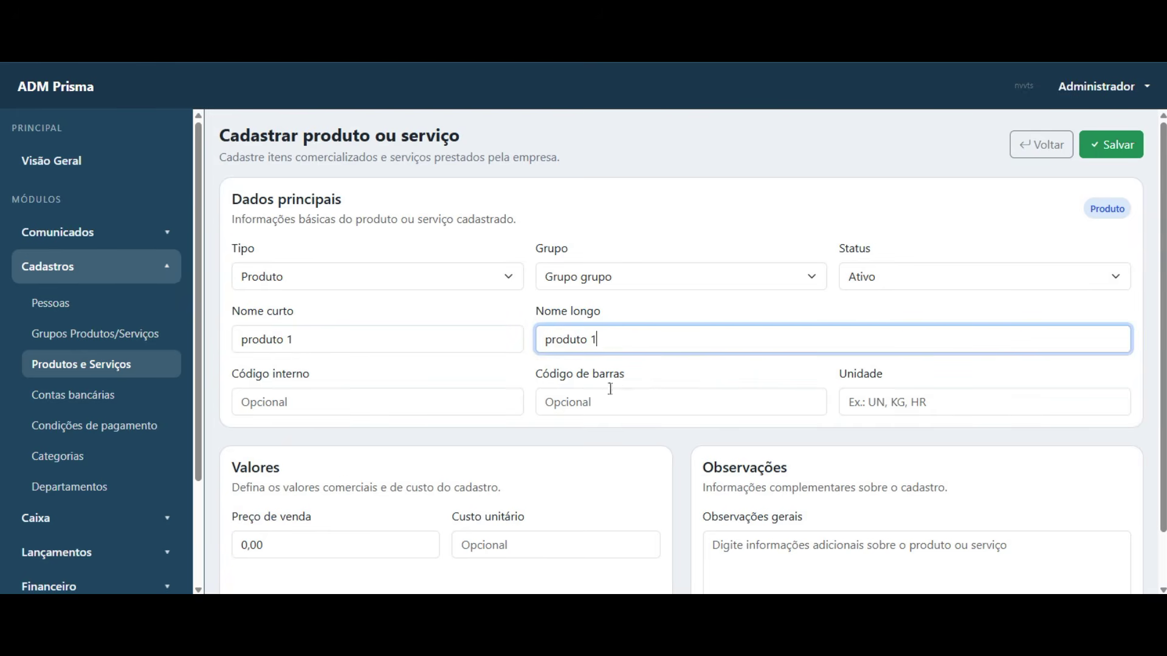
scroll(611, 389, "down", 1)
left_click(274, 484)
left_click(526, 494)
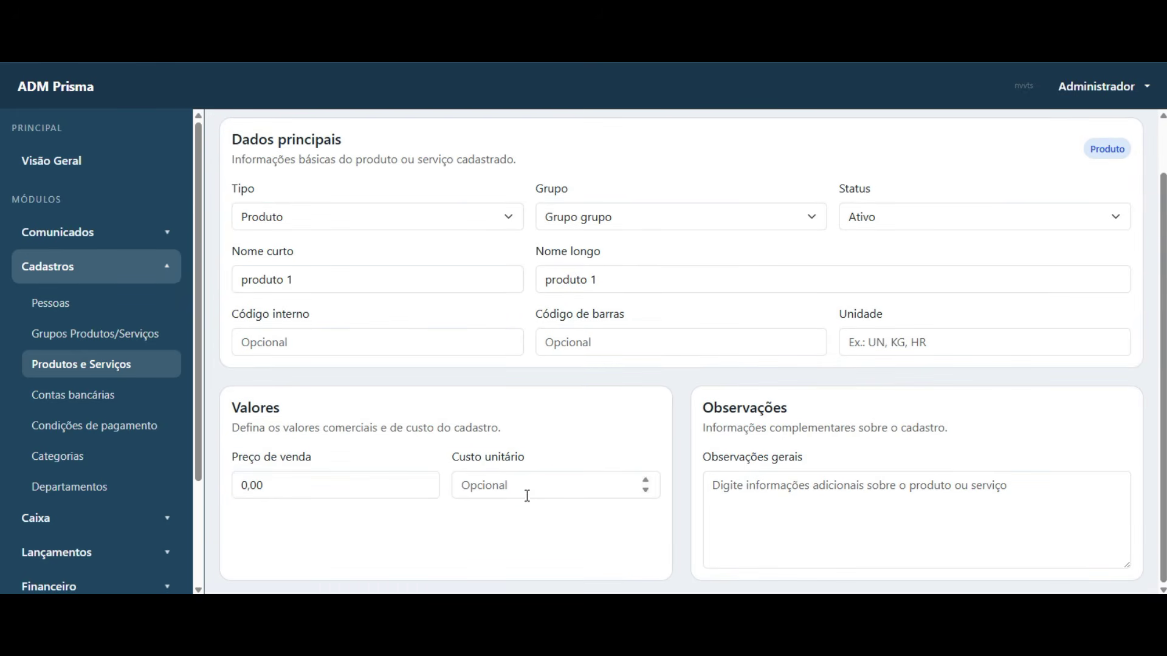
left_click(774, 519)
scroll(516, 528, "up", 1)
- Fill the required unit with UN and save the product
left_click(1107, 146)
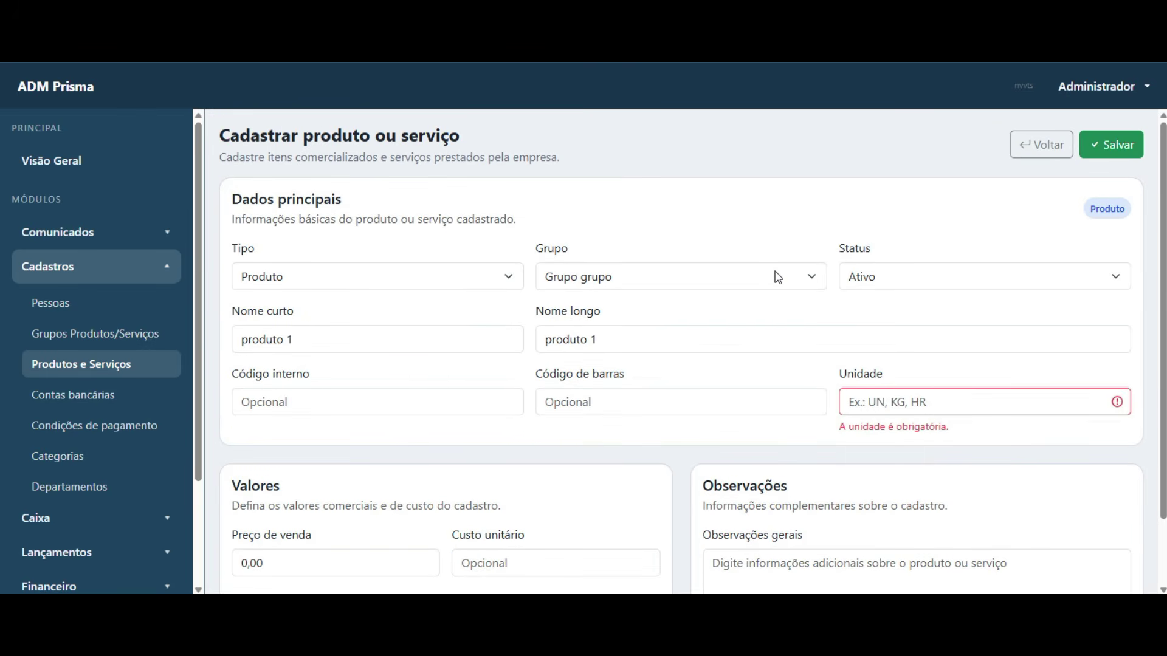
left_click(936, 401)
type("UN")
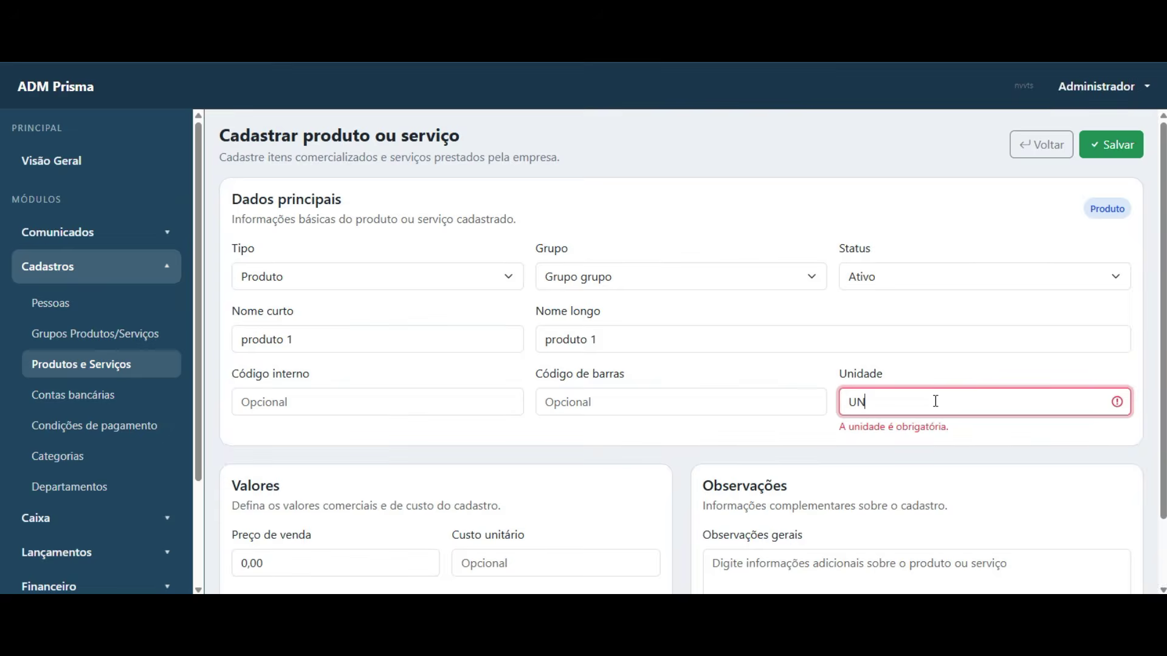
left_click(1111, 144)
left_click(737, 380)
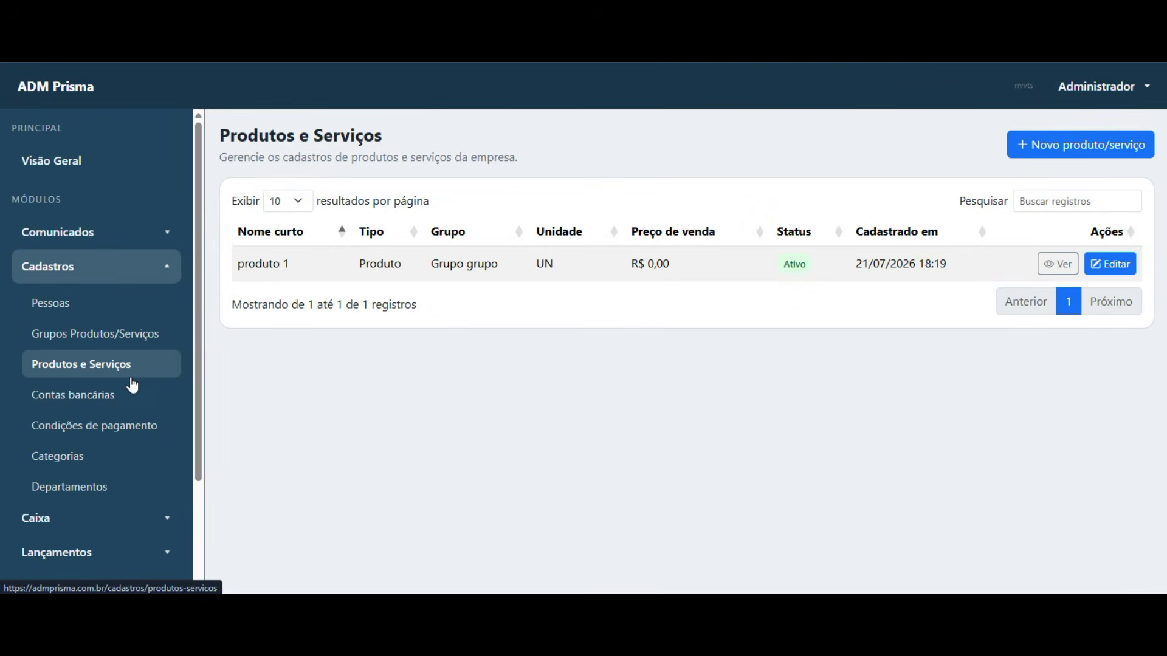
- Open Contas bancárias, note it has no accounts, and start a new bank account
left_click(100, 396)
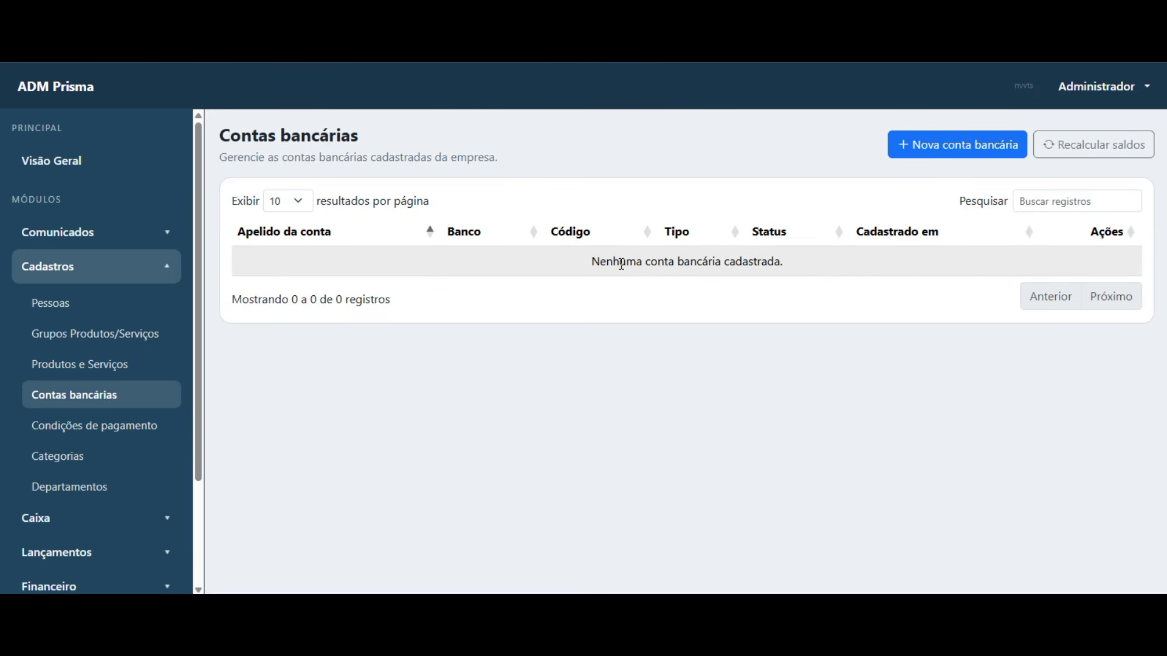
left_click_drag(594, 261, 790, 279)
left_click(741, 317)
left_click_drag(591, 265, 727, 304)
left_click(671, 283)
left_click(952, 159)
- Enter bank code 1, name and nickname 'banco teste', and account type Corrente
left_click(374, 284)
type("1")
key("Tab")
type("1")
key("BackSpace")
type("banco teste")
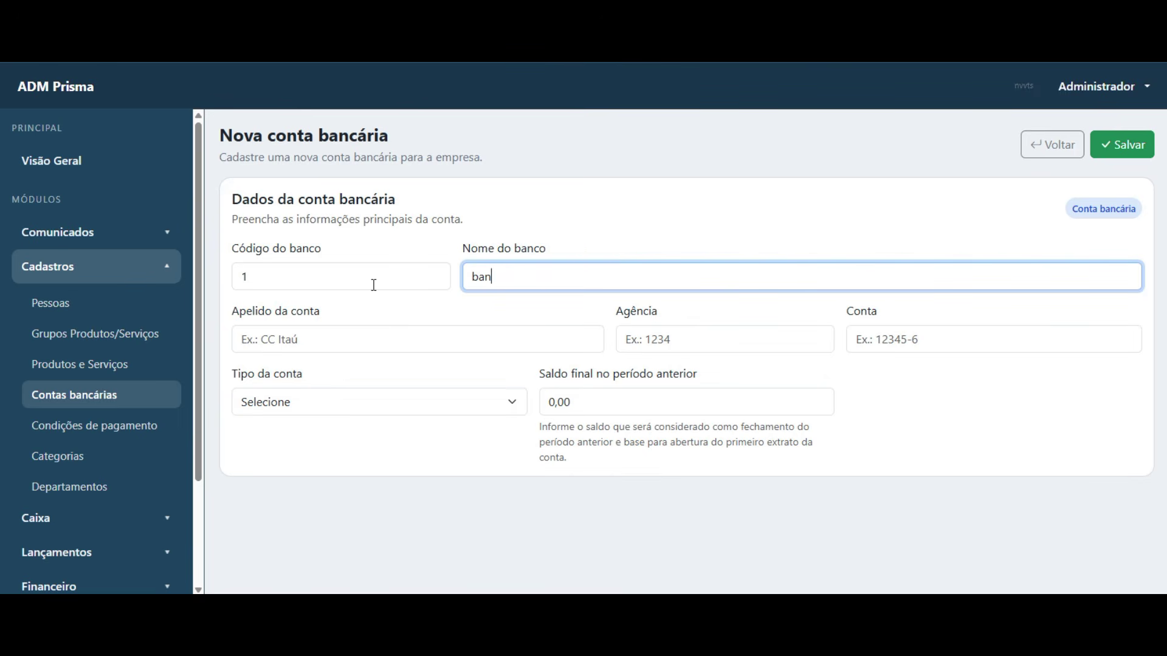
key("Tab")
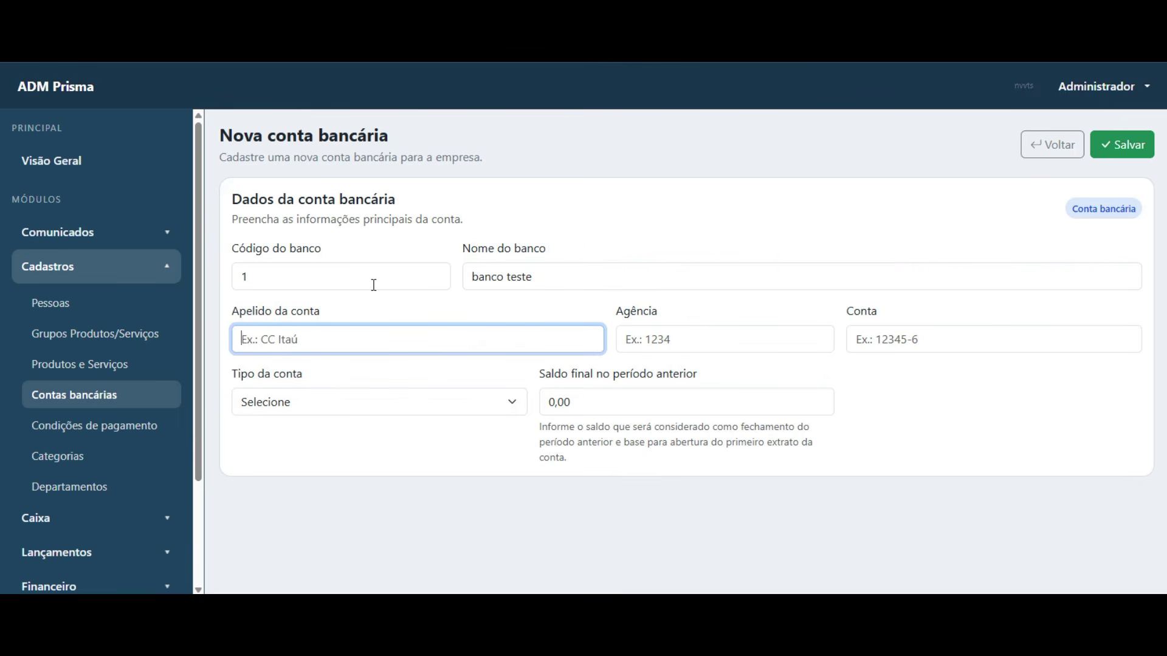
type("banco teste")
key("Tab")
key("Tab")
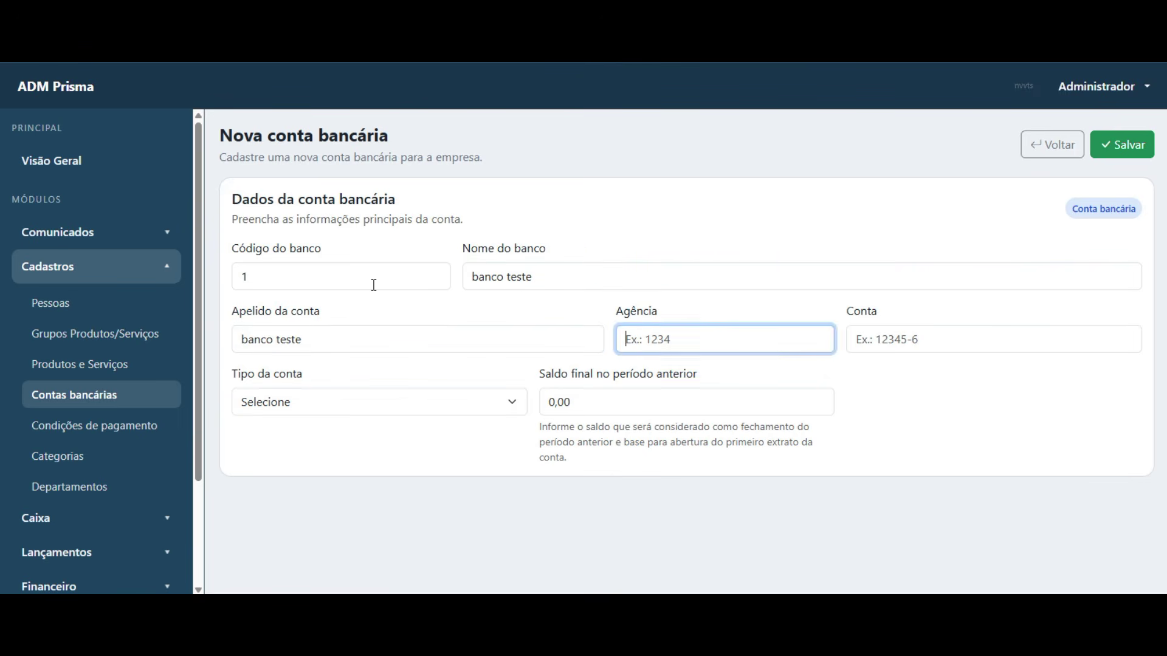
key("Tab")
left_click(395, 402)
left_click(400, 451)
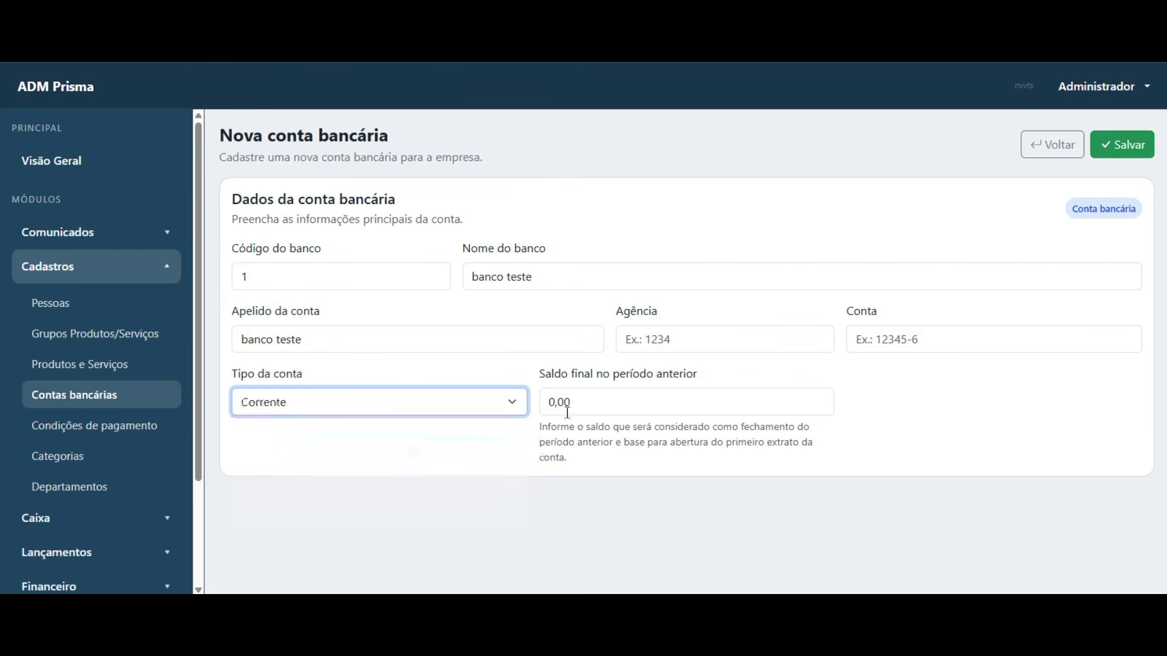
- Replace the 0,00 previous-period balance with 500,00
left_click_drag(538, 375, 706, 382)
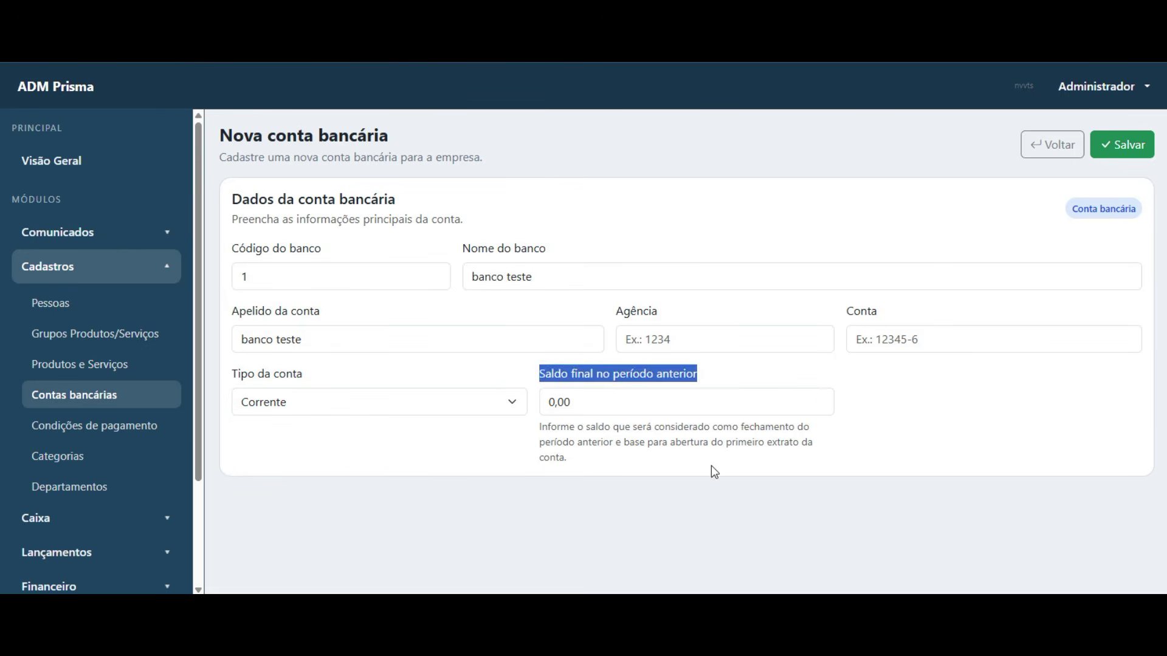
left_click(662, 469)
left_click(572, 402)
left_click(577, 401)
left_click_drag(578, 401, 546, 402)
type("500,00")
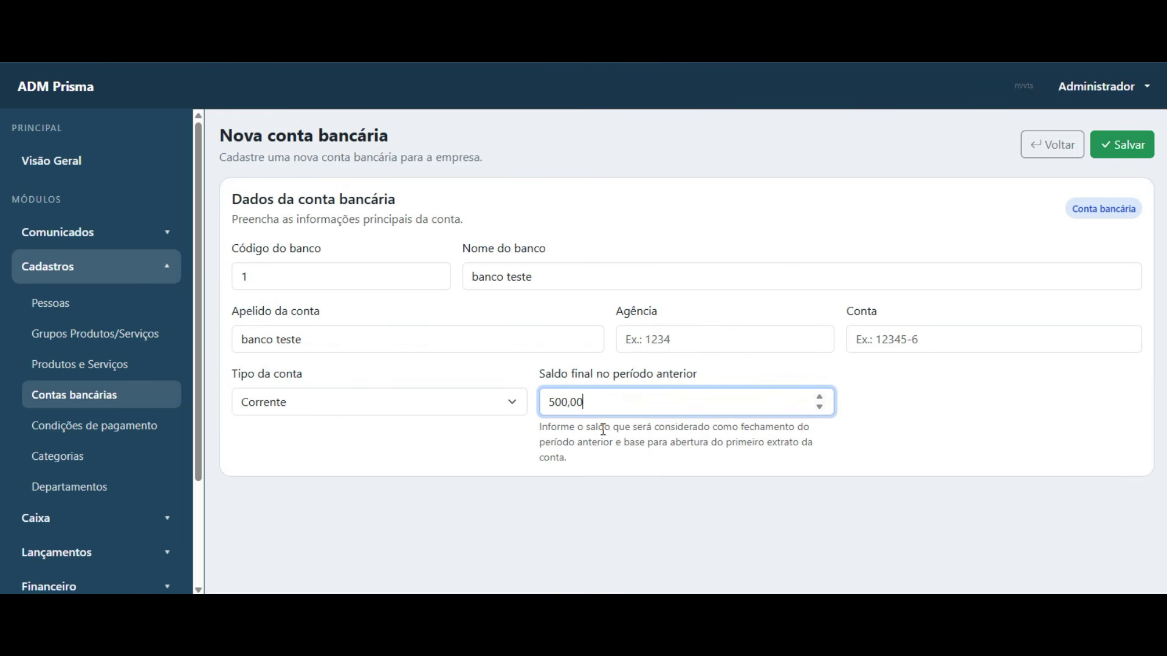
left_click_drag(653, 410, 516, 403)
key("End")
key("shift+Home")
key("Home")
key("shift+End")
key("Home")
key("shift+End")
key("Home")
key("shift+End")
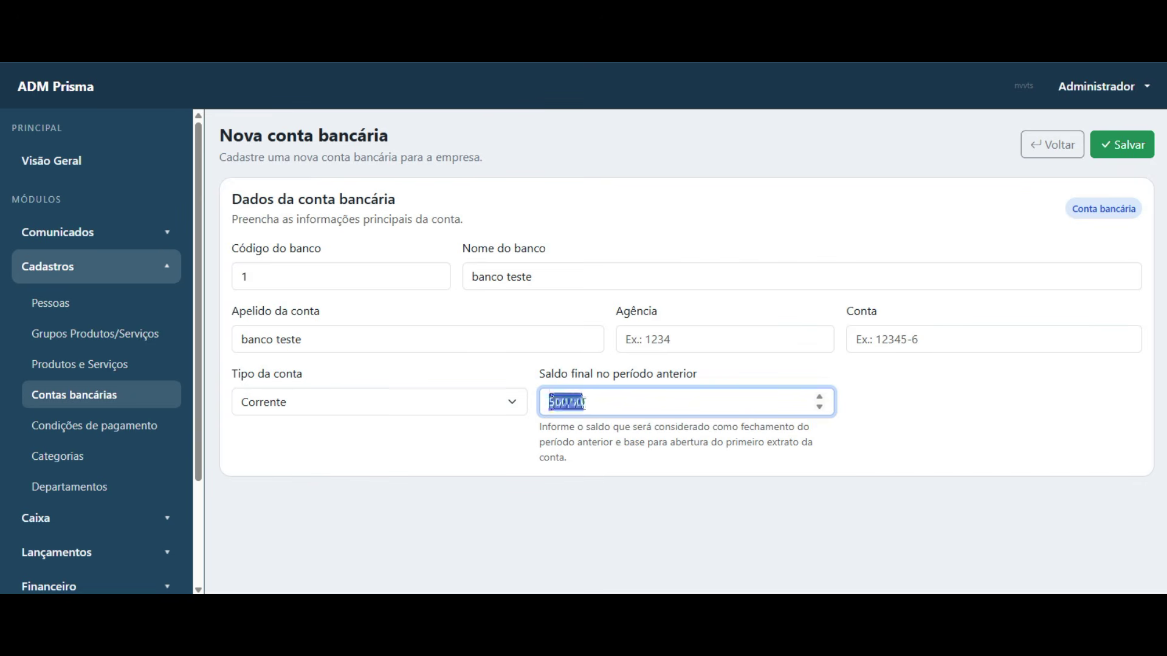
left_click(566, 446)
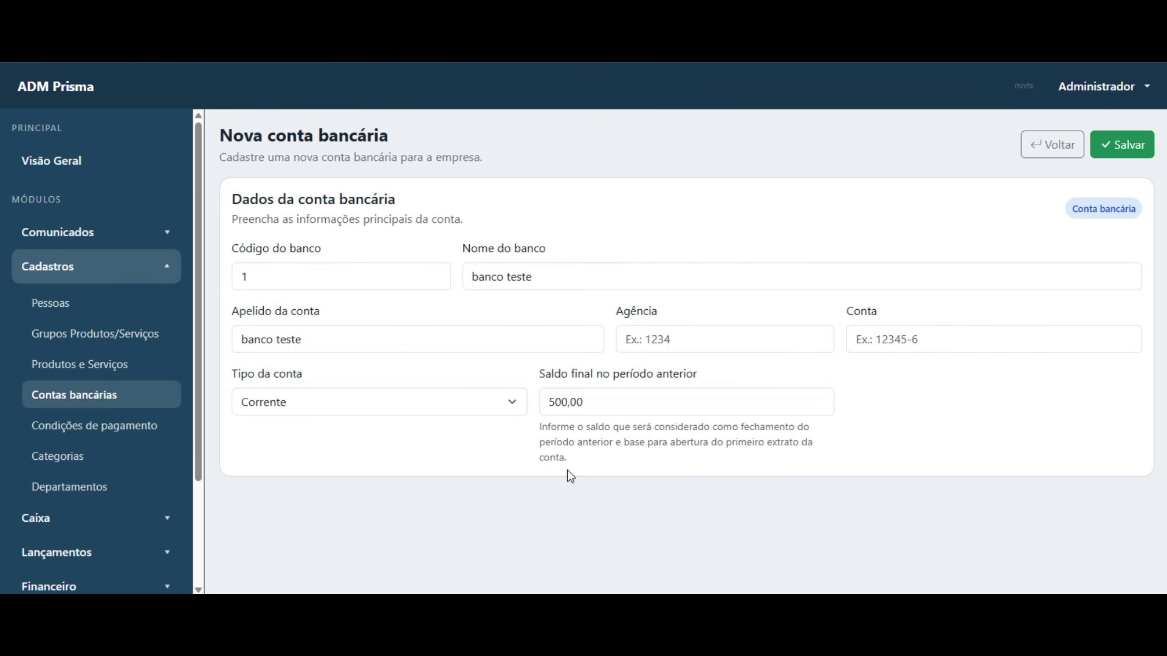
left_click_drag(550, 402, 589, 403)
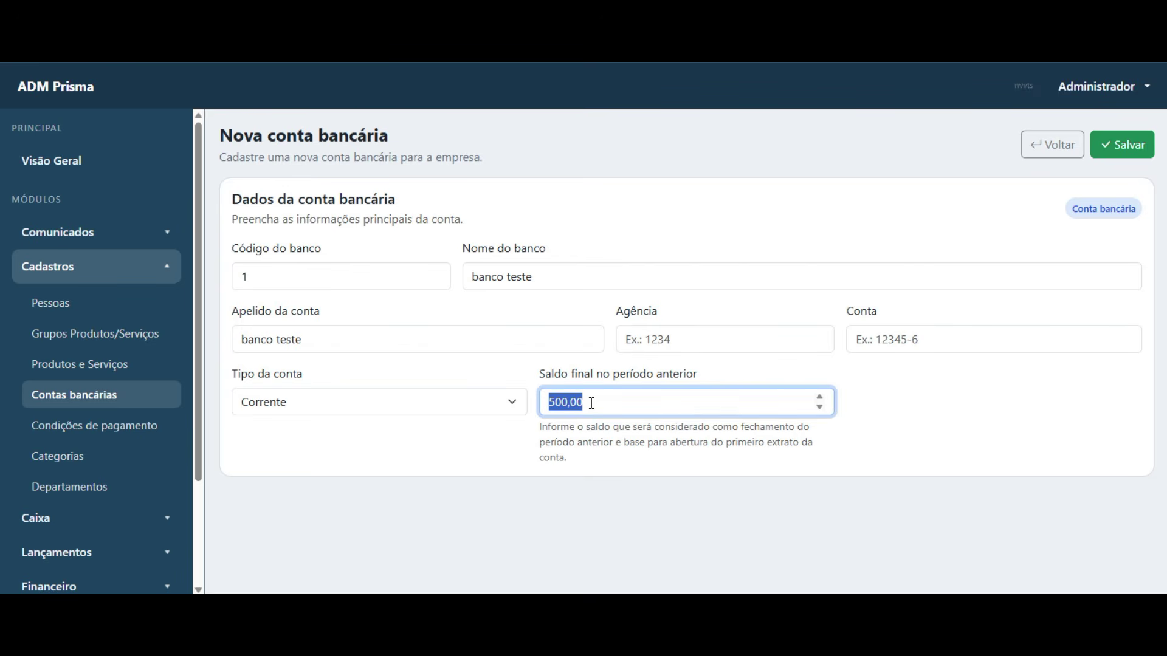
left_click(614, 456)
left_click(595, 399)
- Save the bank account and acknowledge the Sucesso message
left_click(1119, 145)
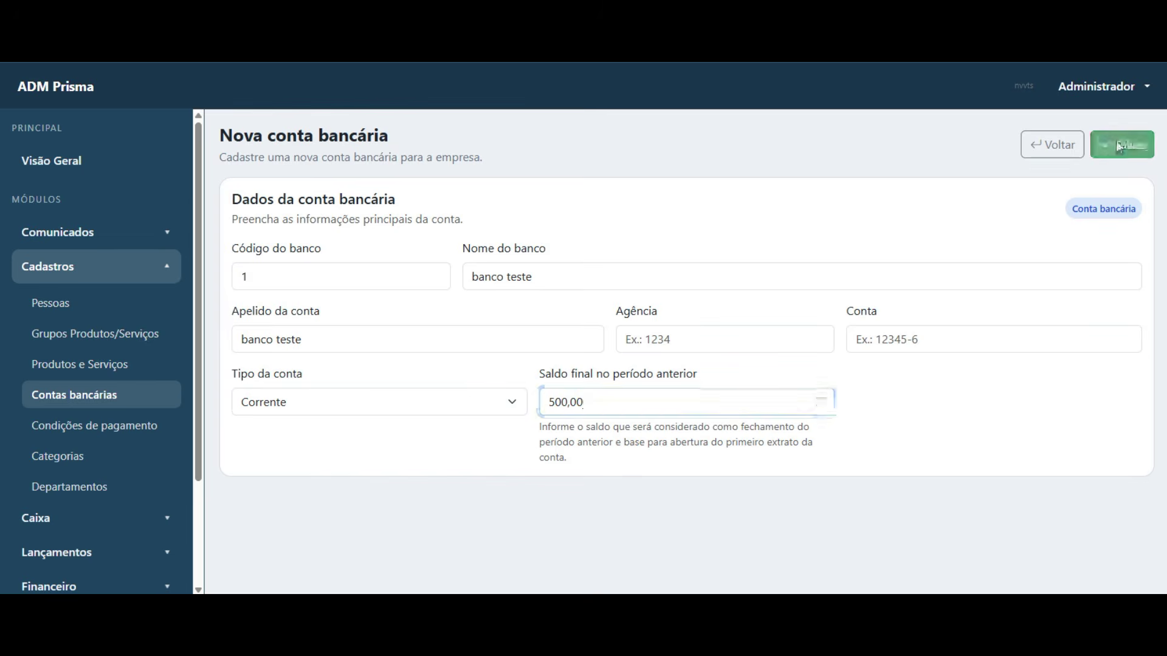
left_click(743, 383)
scroll(95, 398, "down", 2)
- Browse the Condições de pagamento table and glance at a blank Nova condição form
left_click(31, 362)
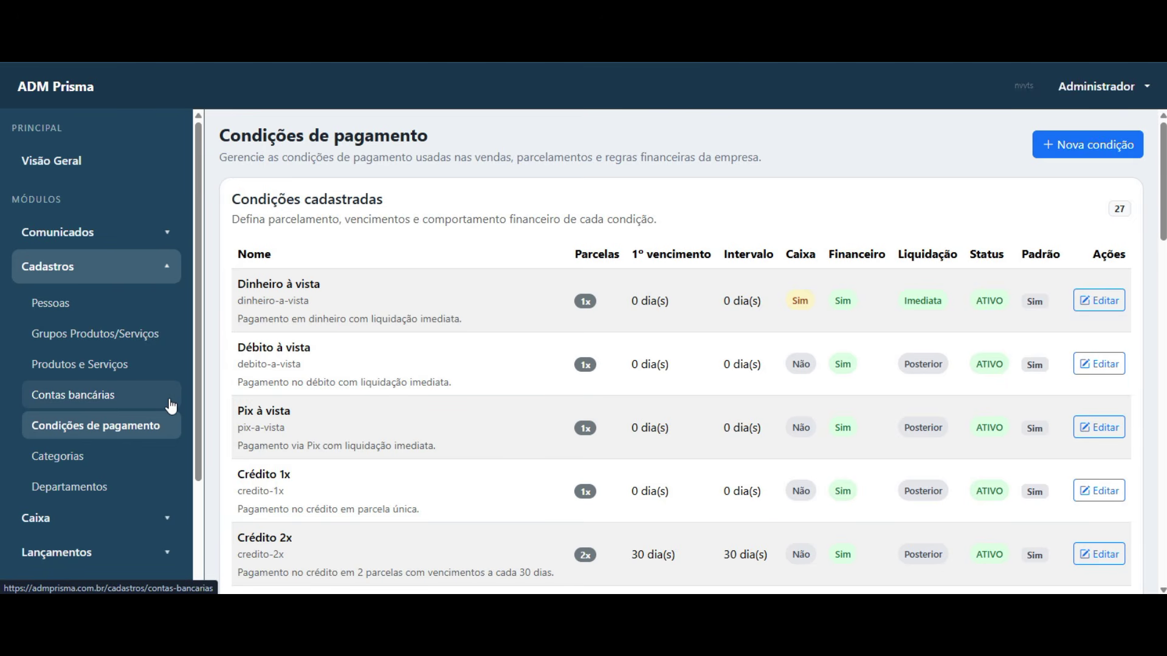
scroll(564, 400, "down", 8)
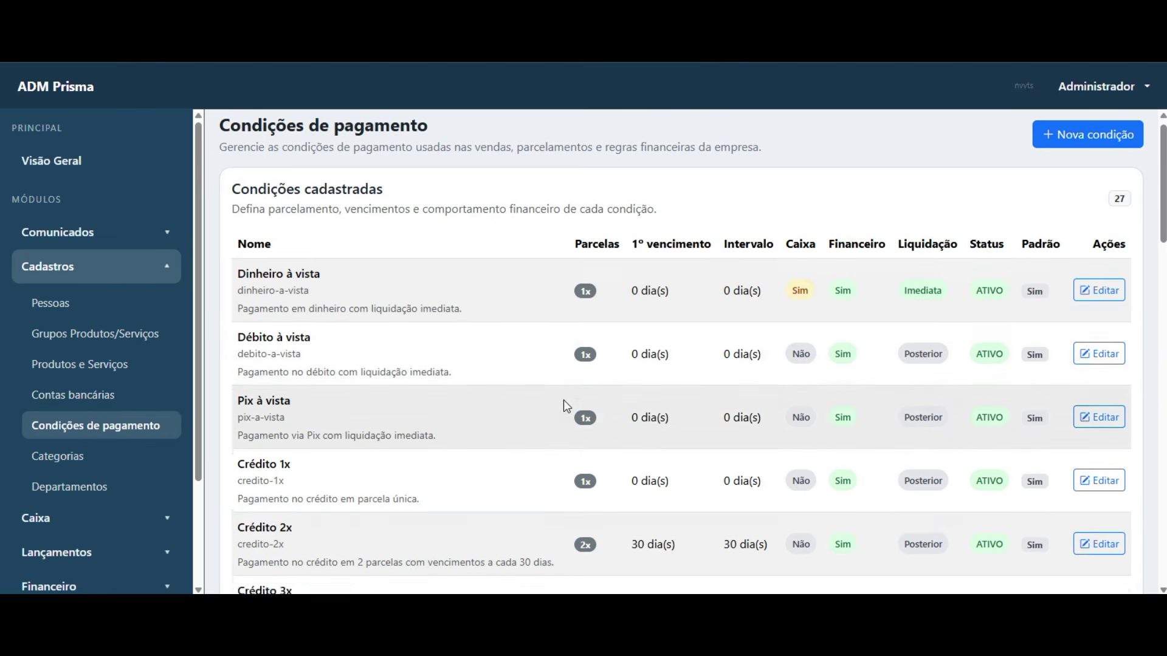
scroll(469, 389, "down", 15)
scroll(463, 387, "up", 20)
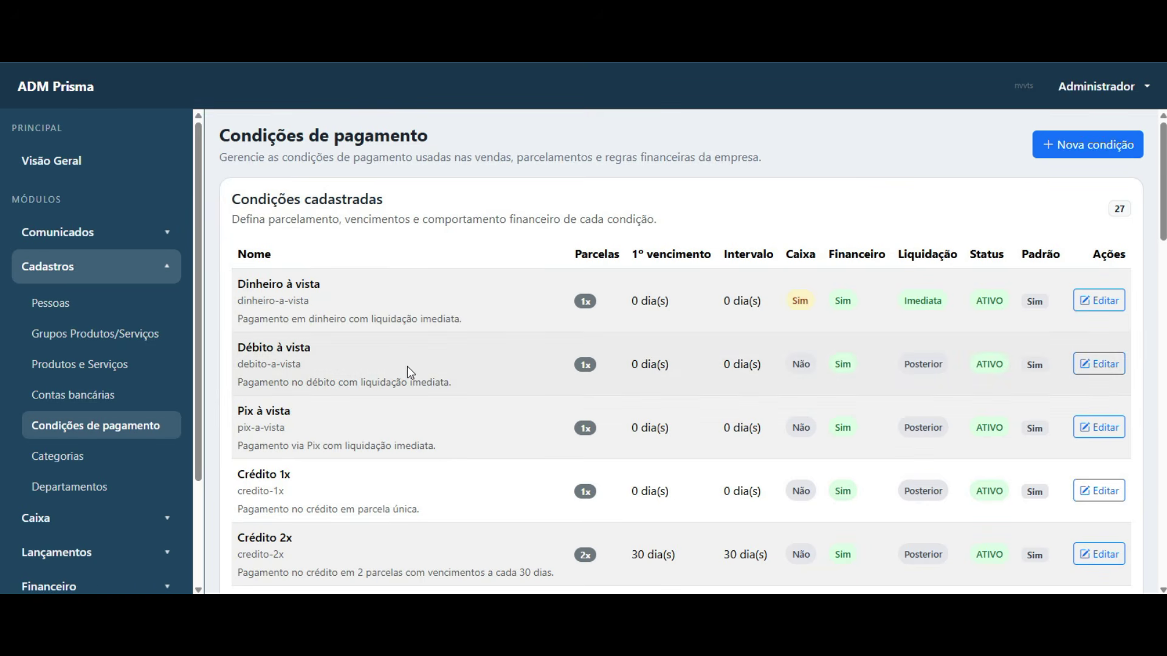
scroll(385, 364, "down", 10)
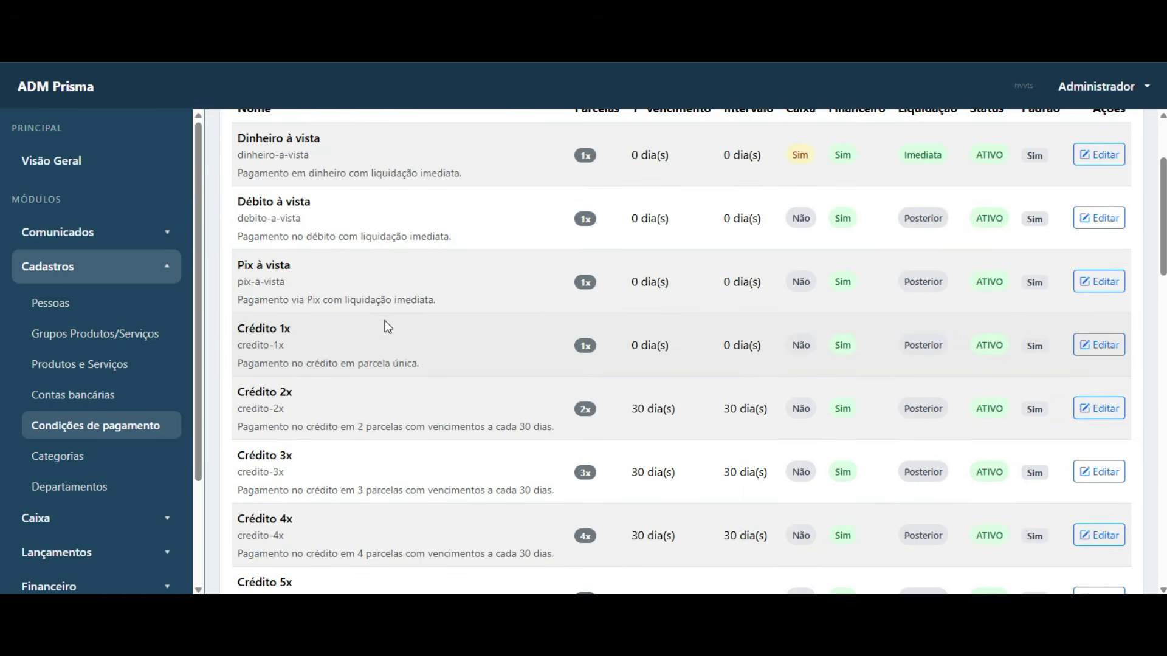
scroll(425, 371, "down", 5)
scroll(476, 378, "up", 15)
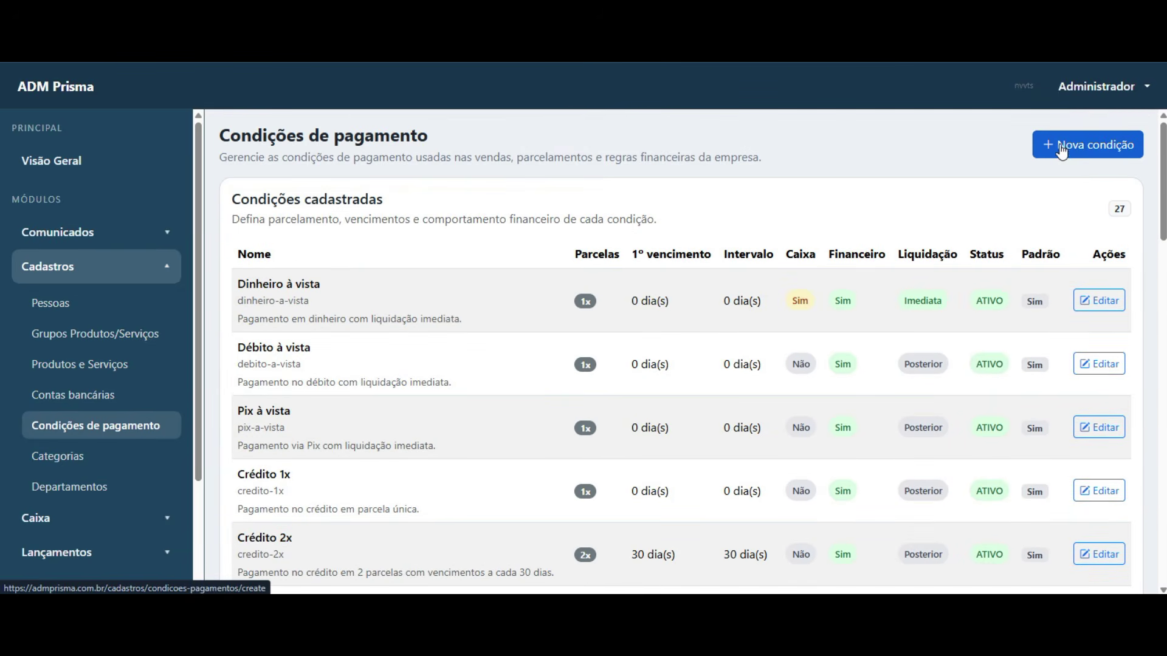
left_click(1070, 149)
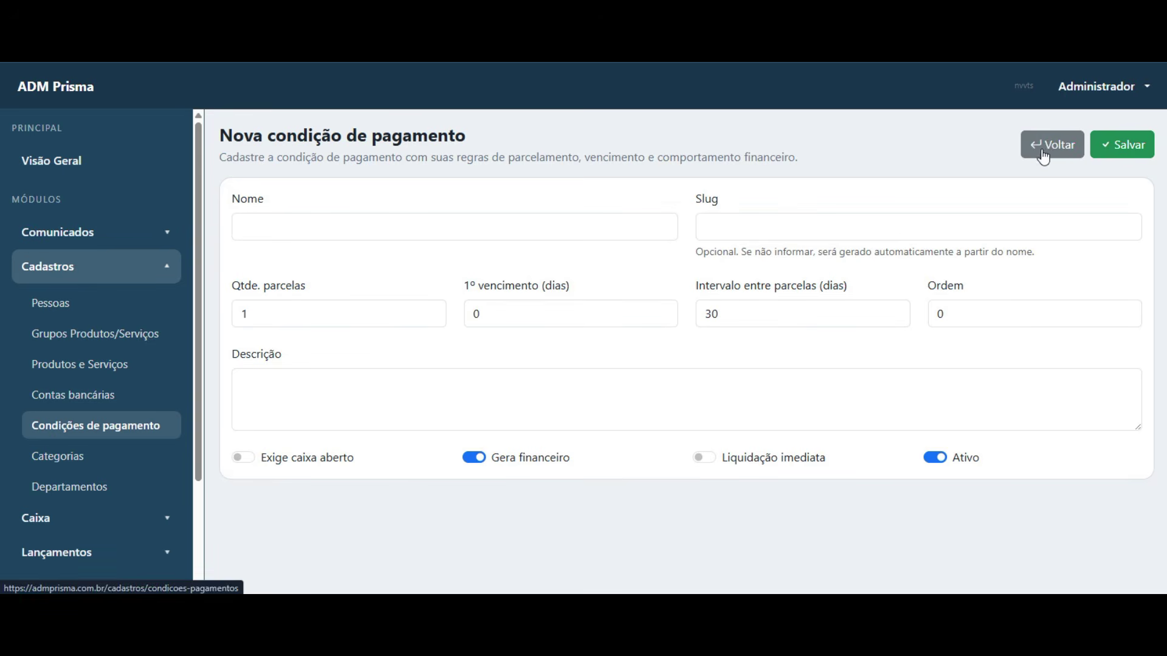
left_click(1041, 149)
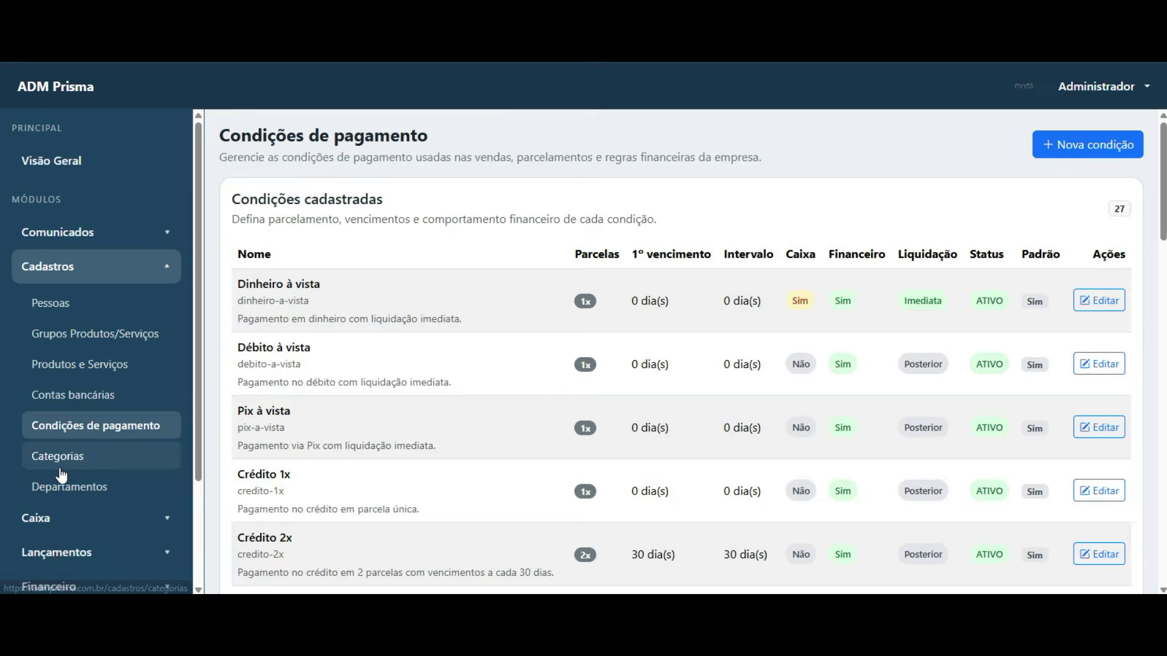
- Open Categorias and scan the income categories such as Receitas de vendas
left_click(59, 467)
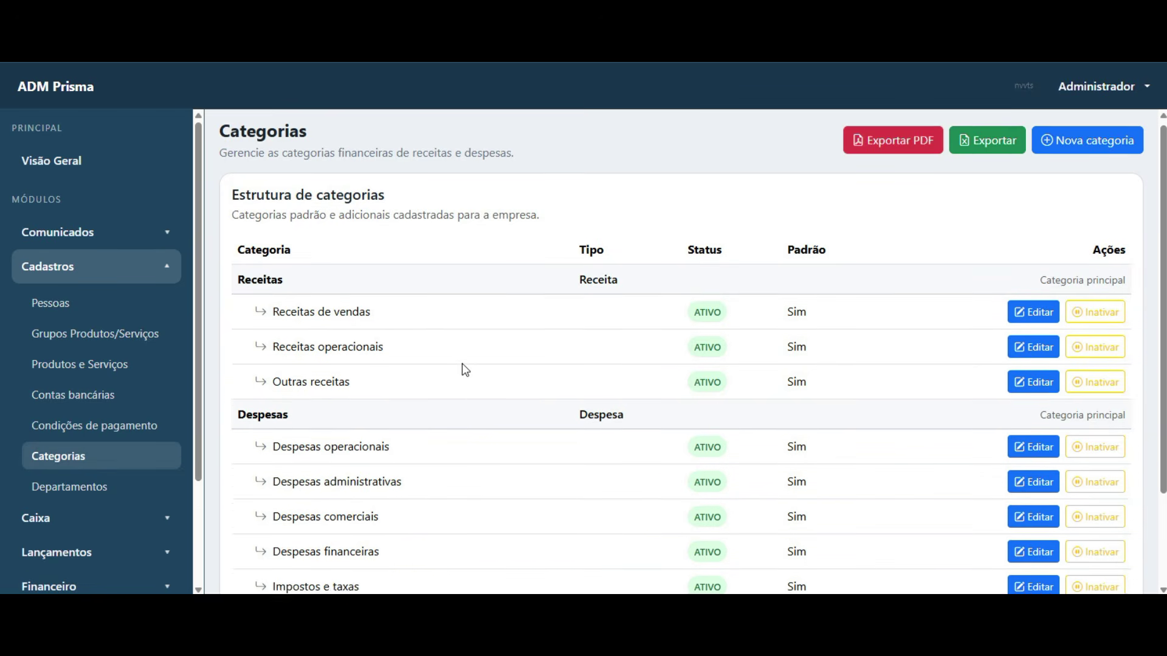
scroll(462, 364, "down", 2)
scroll(456, 373, "up", 2)
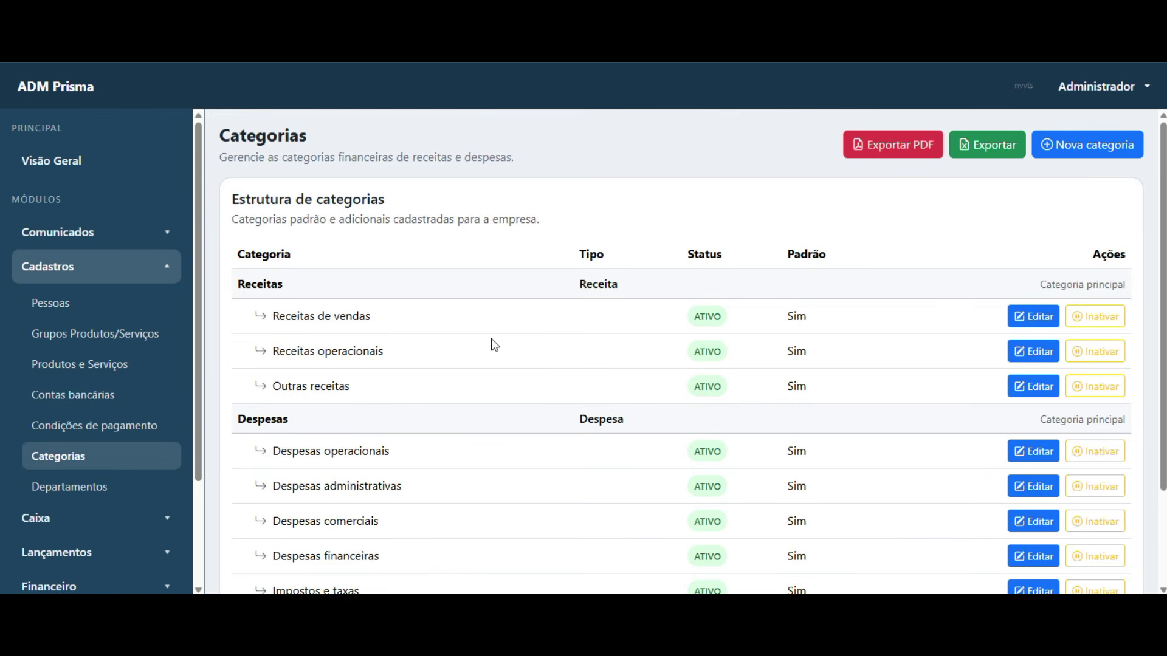
scroll(301, 365, "down", 1)
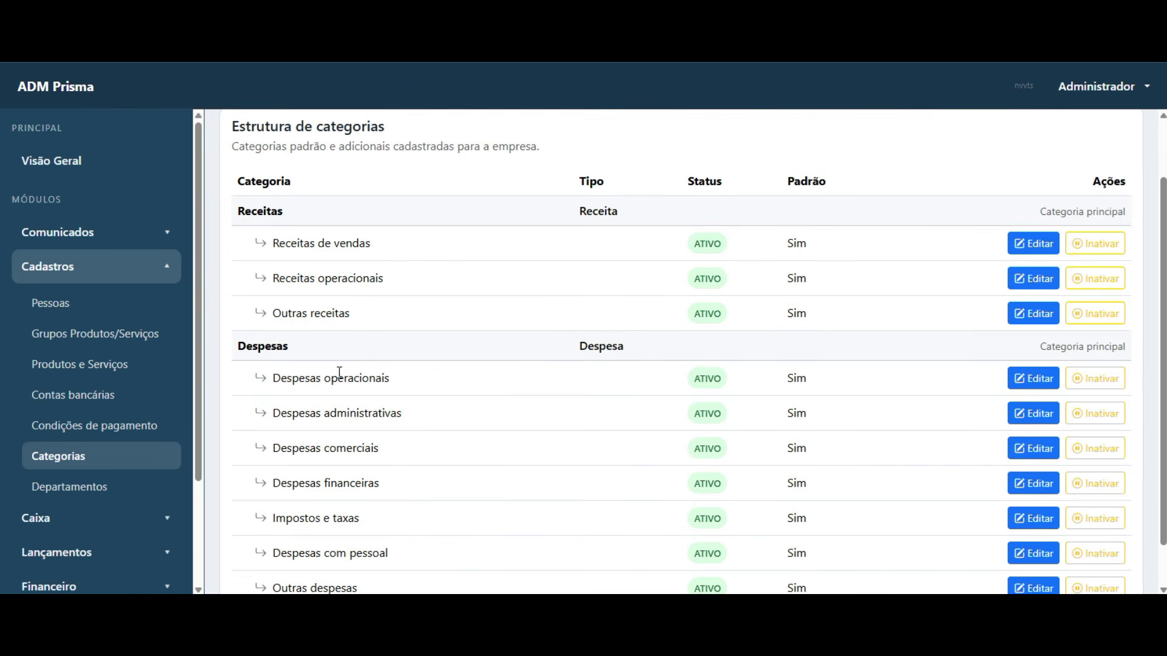
scroll(332, 372, "down", 1)
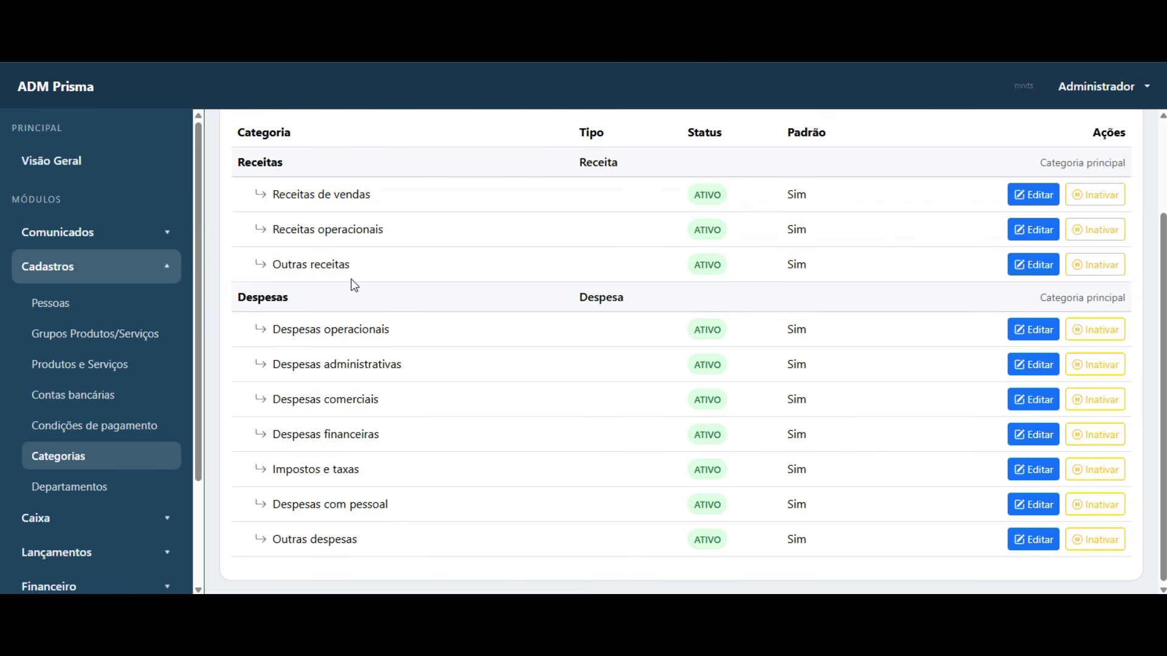
scroll(352, 284, "up", 2)
left_click_drag(268, 318, 436, 317)
left_click(367, 373)
left_click_drag(271, 319, 448, 322)
left_click_drag(271, 355, 404, 363)
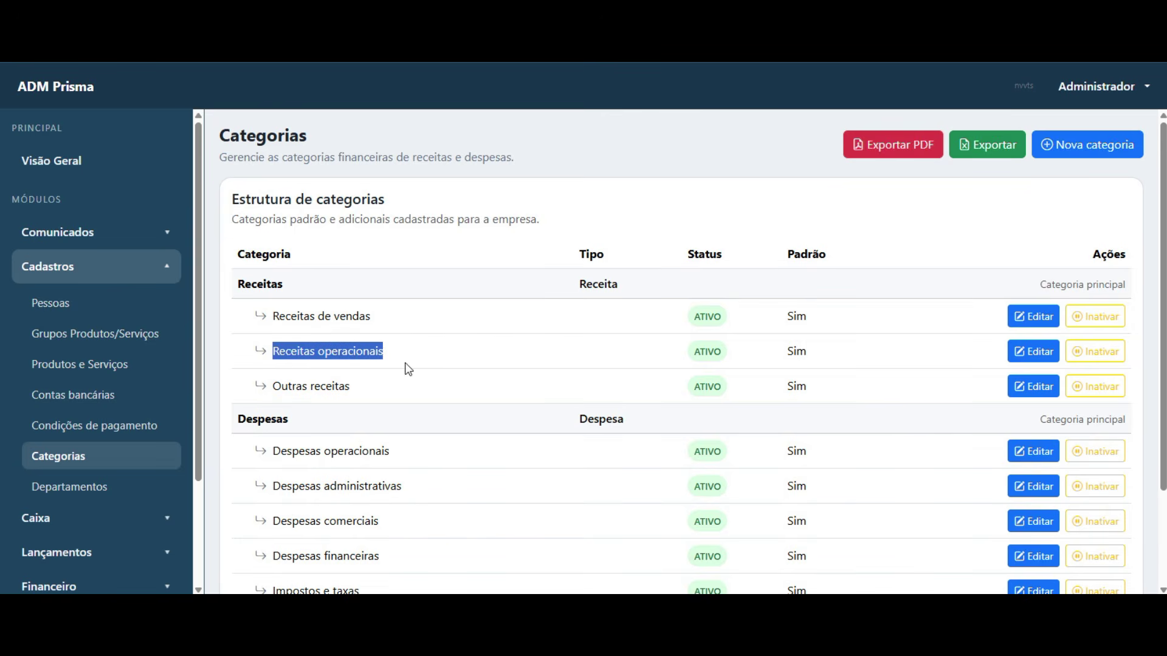
left_click(289, 416)
- Review Despesas operacionais, Receitas operacionais and Outras receitas, then open Departamentos
scroll(325, 395, "down", 2)
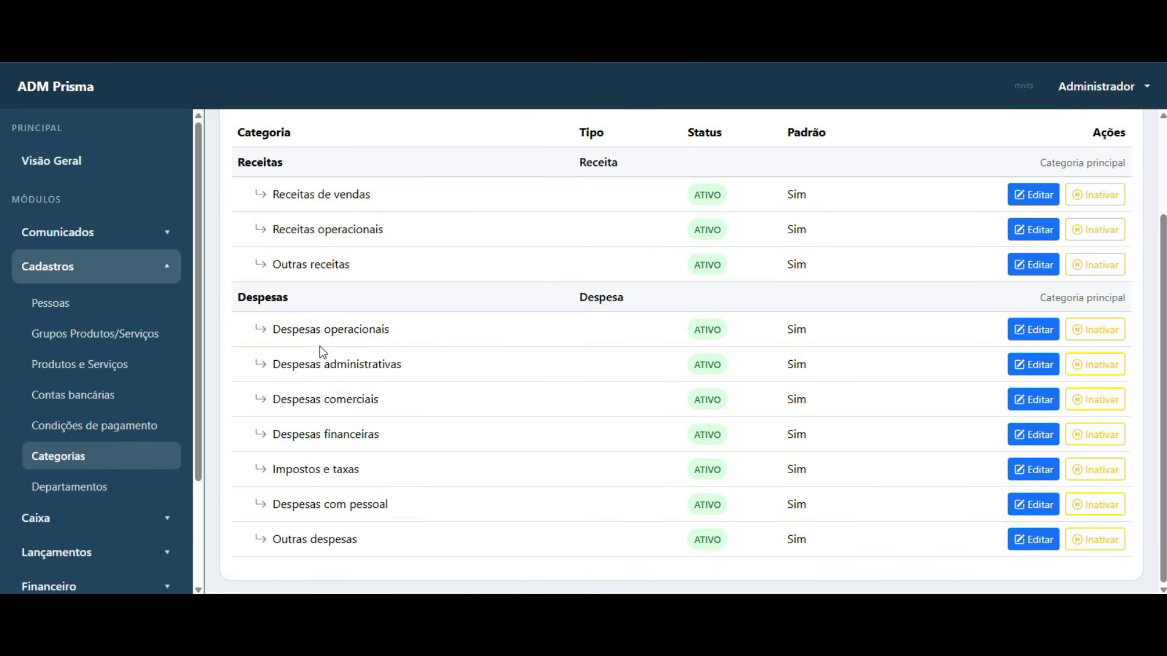
left_click_drag(273, 334, 439, 341)
left_click(409, 438)
scroll(431, 352, "up", 2)
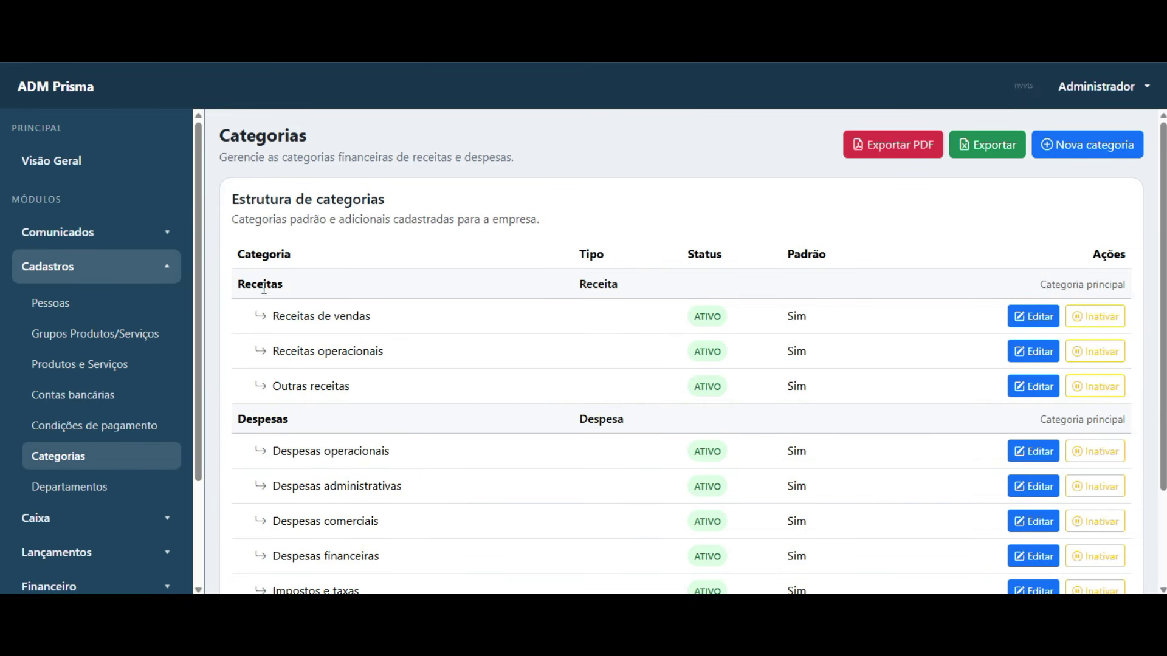
left_click_drag(273, 316, 367, 334)
left_click(280, 364)
left_click_drag(273, 351, 382, 352)
left_click_drag(272, 389, 364, 396)
left_click(290, 402)
scroll(310, 340, "down", 3)
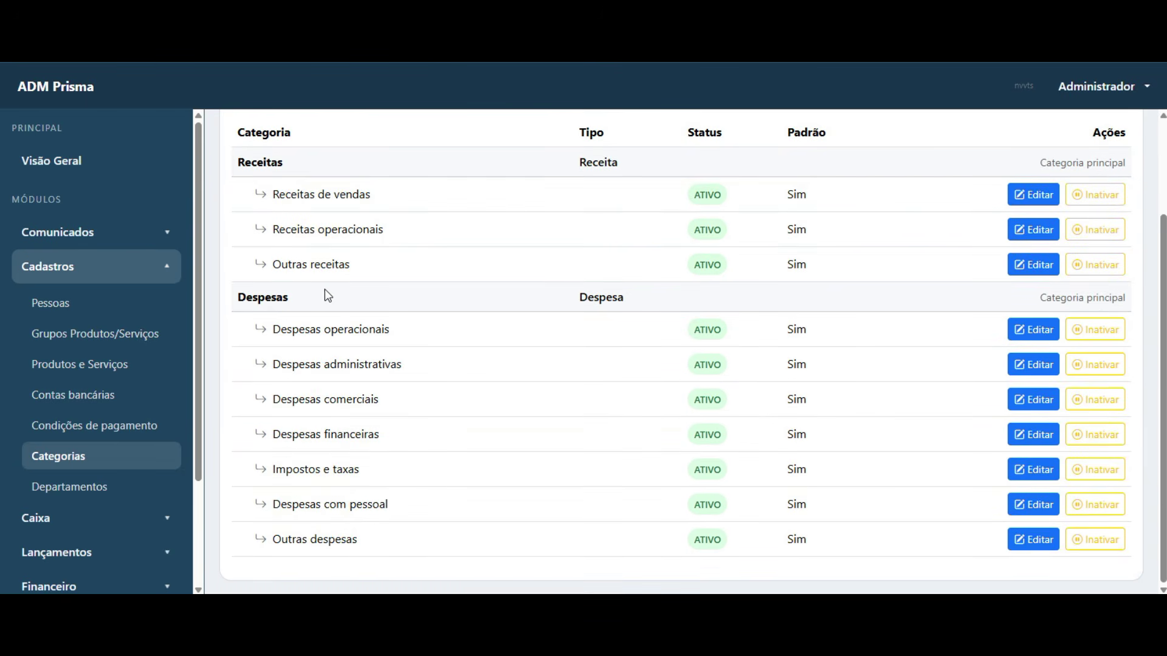
scroll(400, 296, "up", 3)
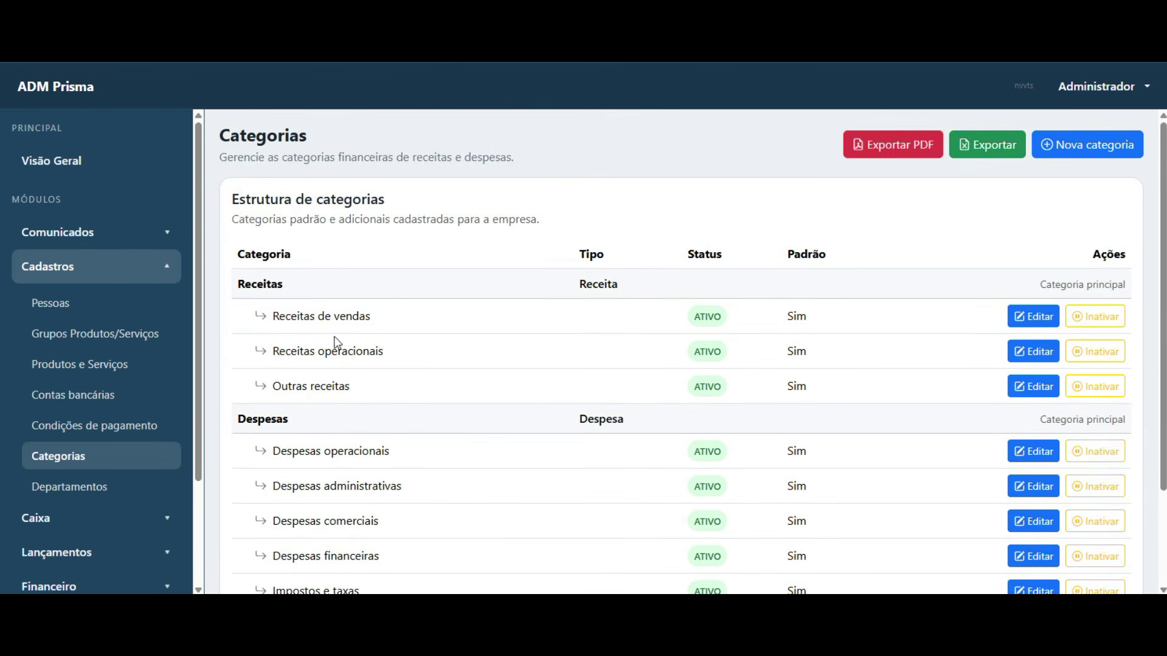
left_click(102, 493)
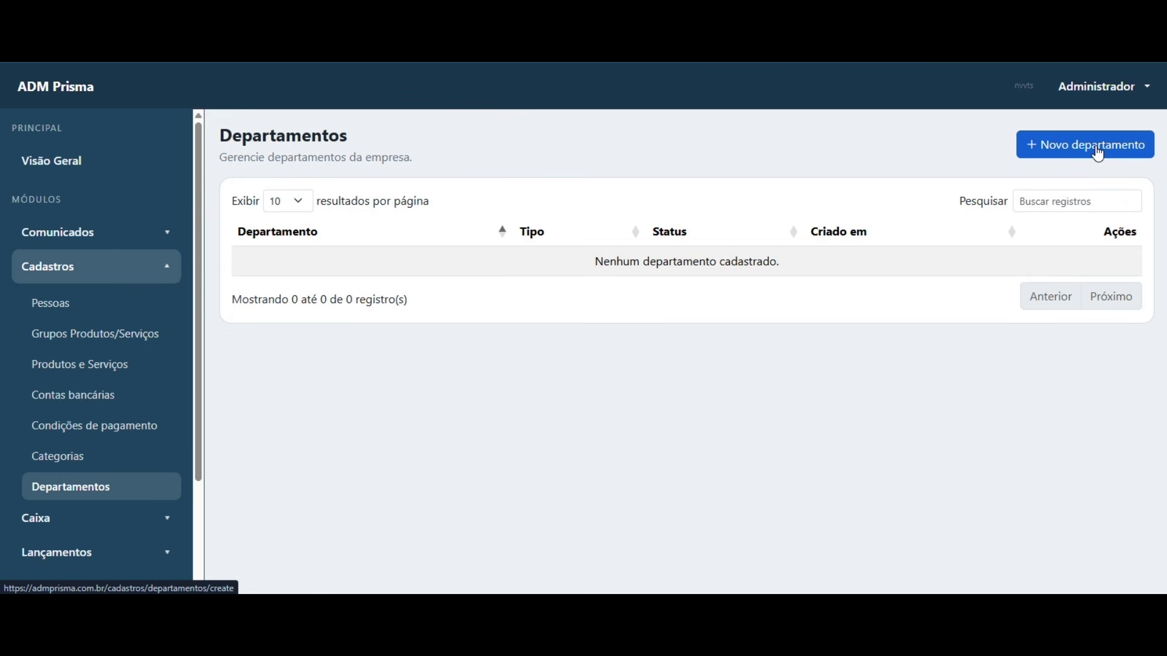
- Try adding a department and dismiss the plan-limit Atenção warning
left_click(1098, 152)
left_click(724, 378)
scroll(86, 445, "down", 2)
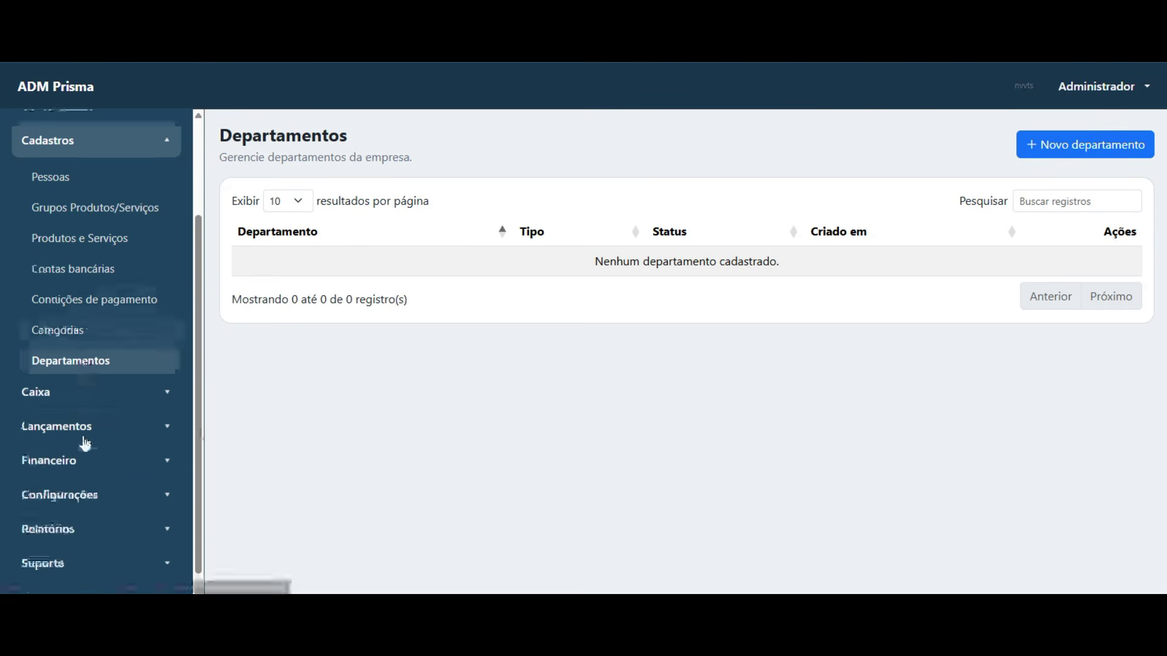
- Expand Caixa and view the empty Caixas list
left_click(78, 379)
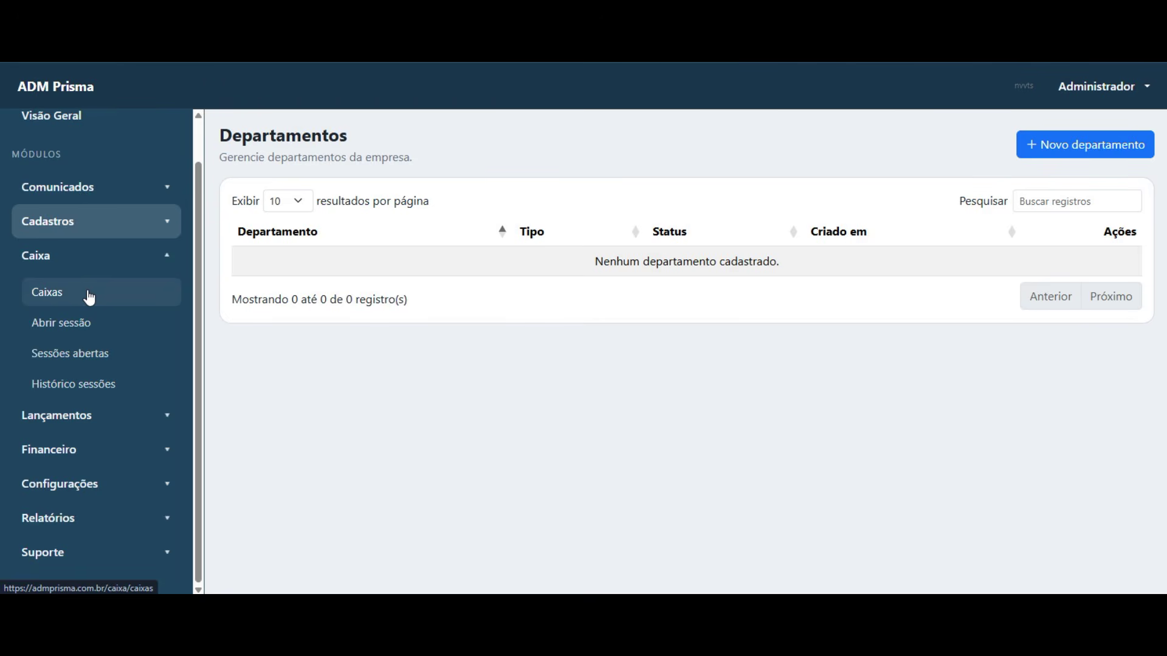
left_click(89, 294)
left_click_drag(620, 263, 773, 267)
left_click(707, 332)
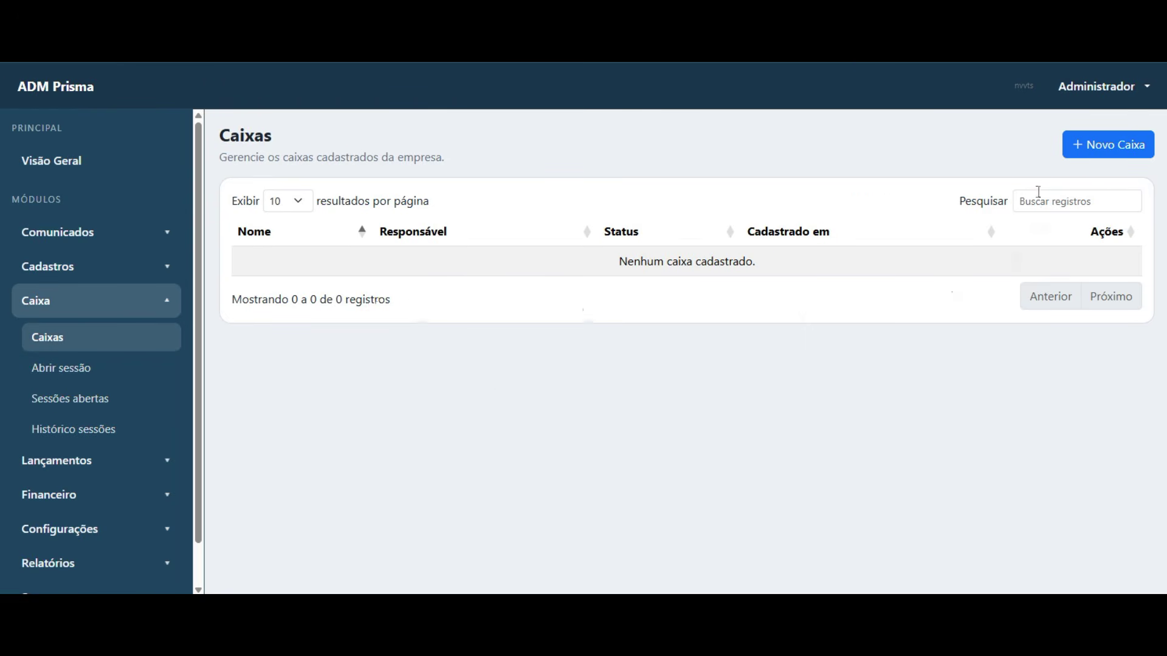
- Create cash register 'loja' with description 'lo', save it and confirm it's listed
left_click(1123, 151)
left_click(356, 229)
type("loja")
key("Tab")
key("Tab")
type("lo")
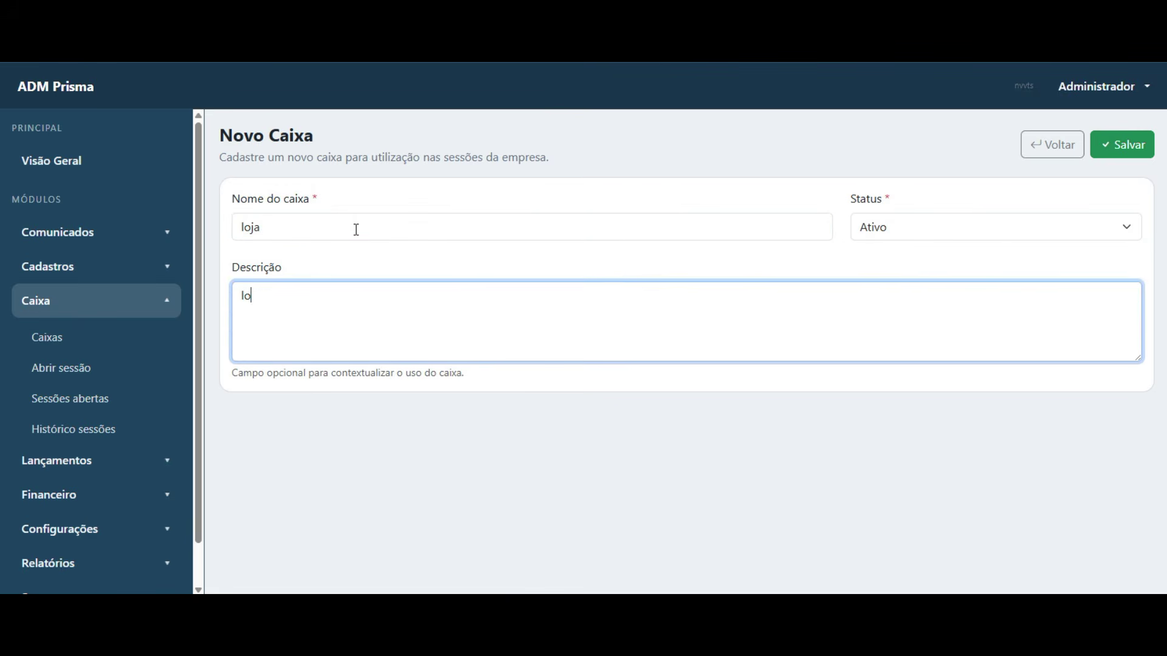
left_click(1122, 144)
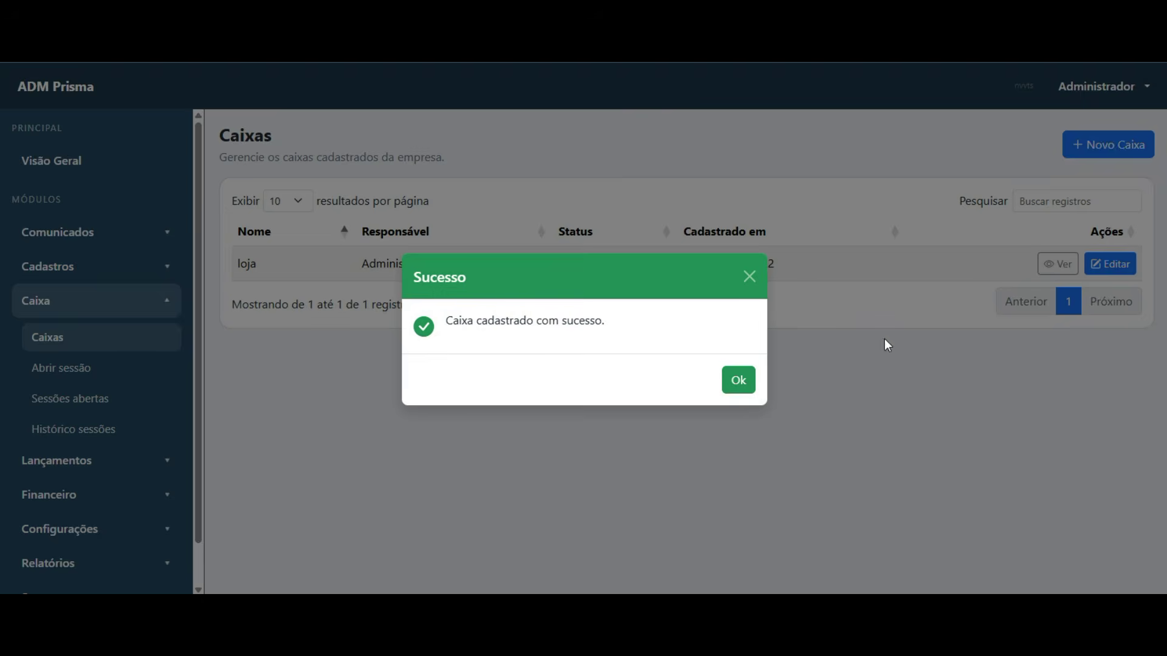
left_click(737, 381)
left_click_drag(242, 267, 761, 264)
left_click(766, 267)
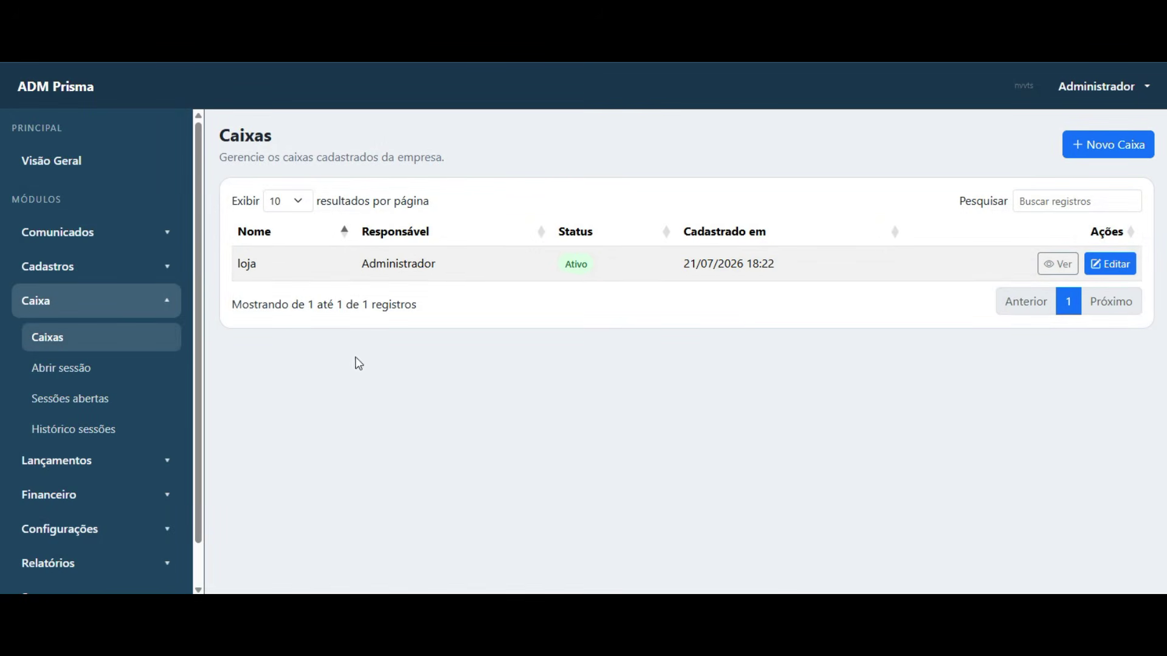
- Open a session on caixa loja with 0,00 opening amount, then go to Sessões abertas
left_click(76, 378)
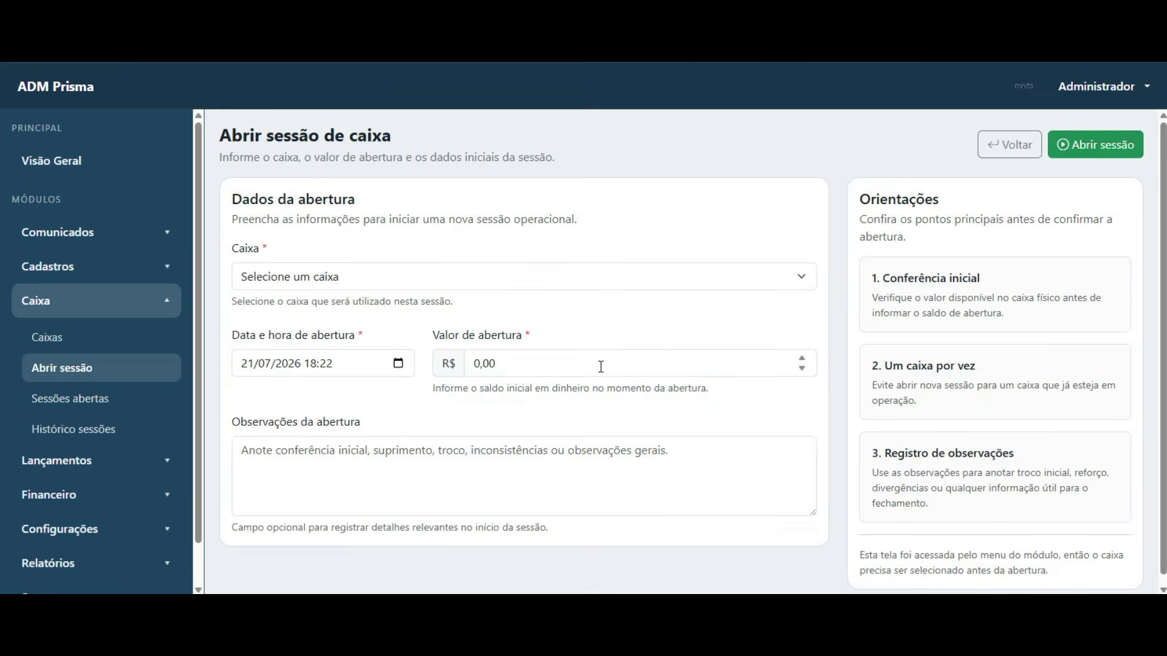
left_click(535, 287)
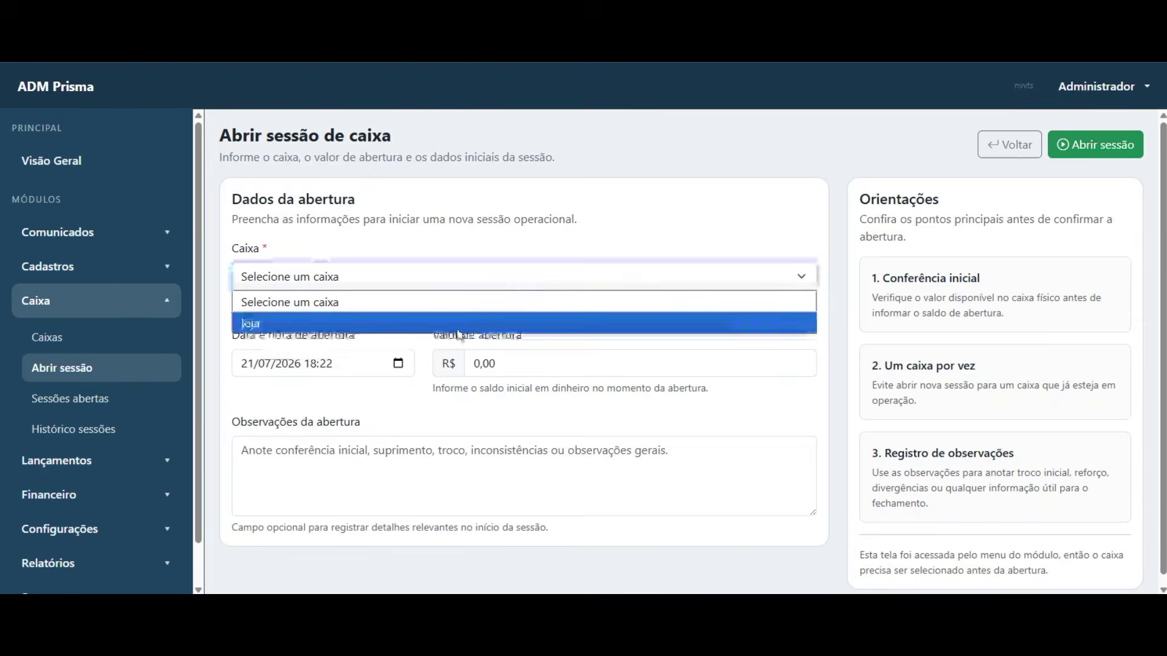
left_click(419, 328)
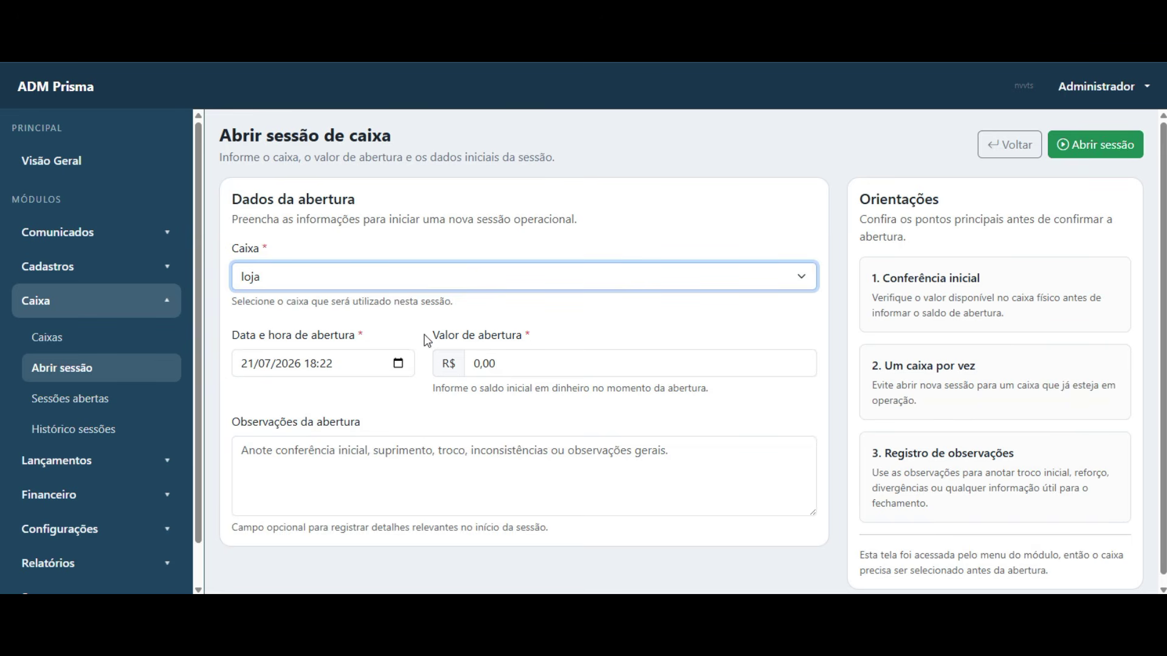
left_click(522, 363)
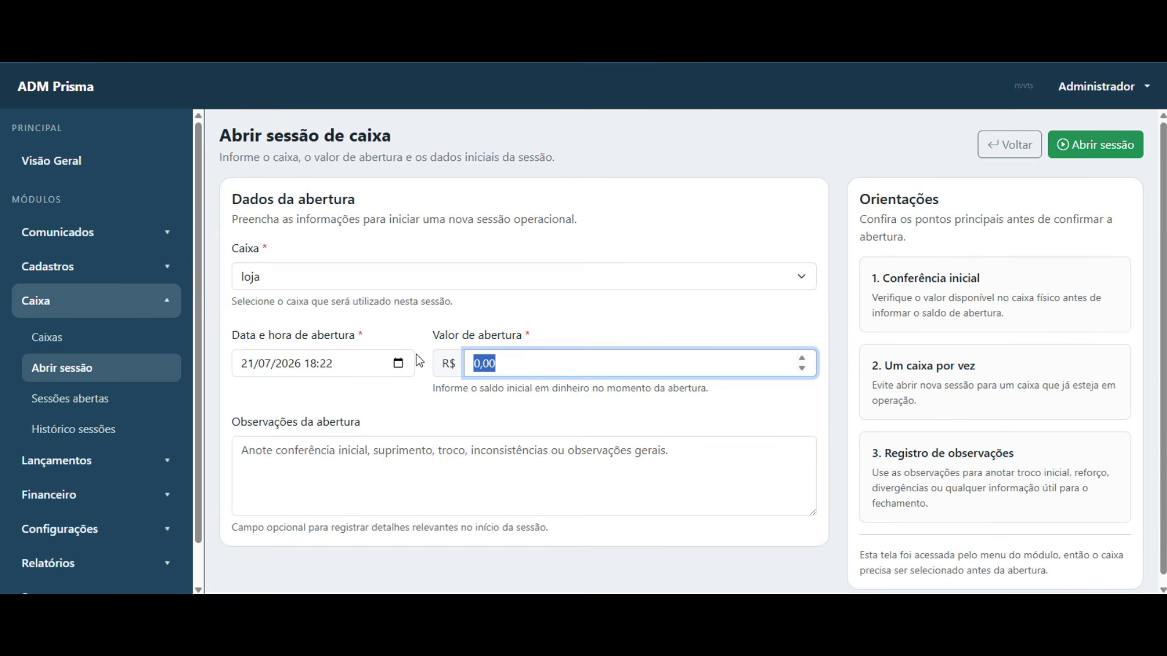
left_click(355, 476)
left_click(593, 364)
left_click(1102, 146)
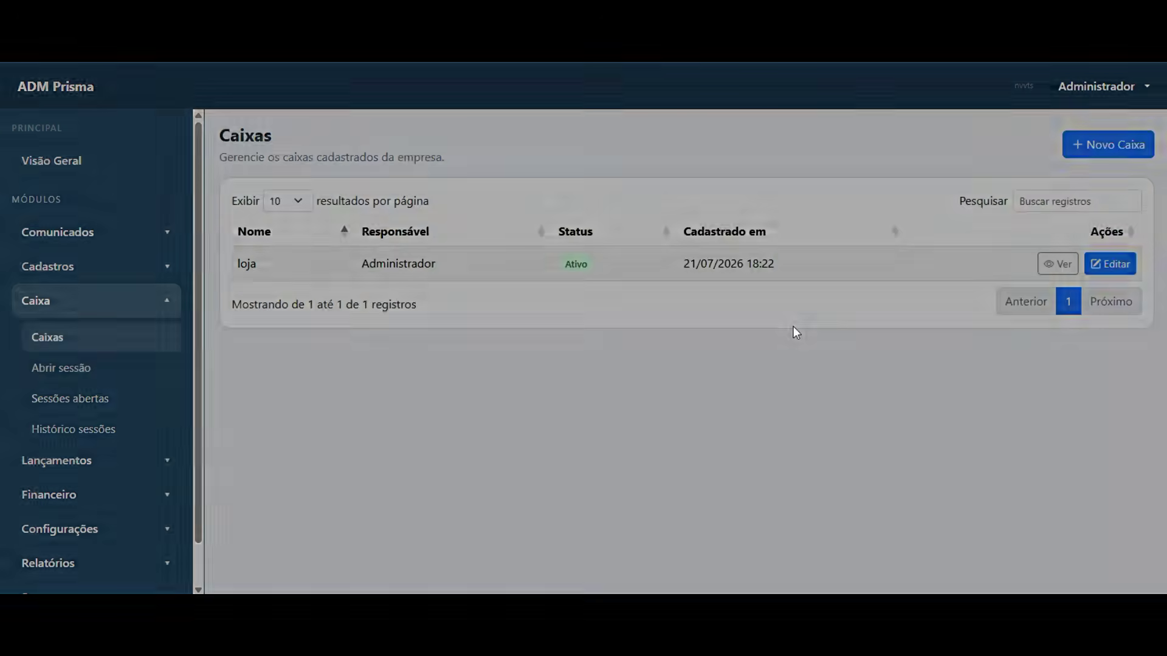
left_click(739, 382)
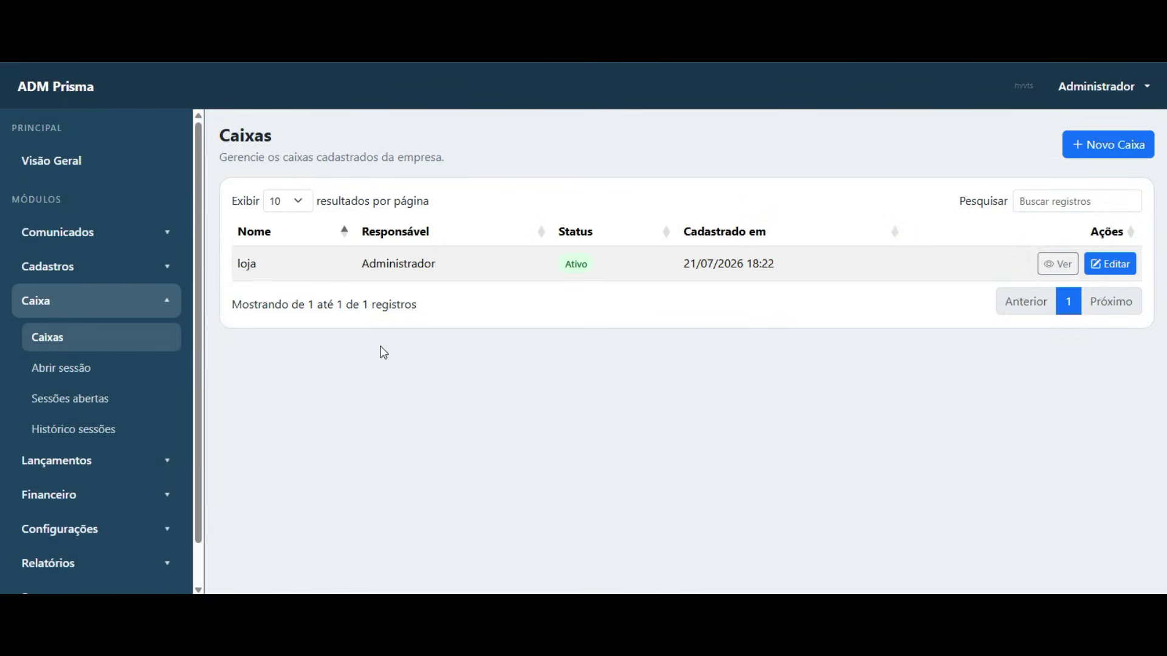
left_click(65, 402)
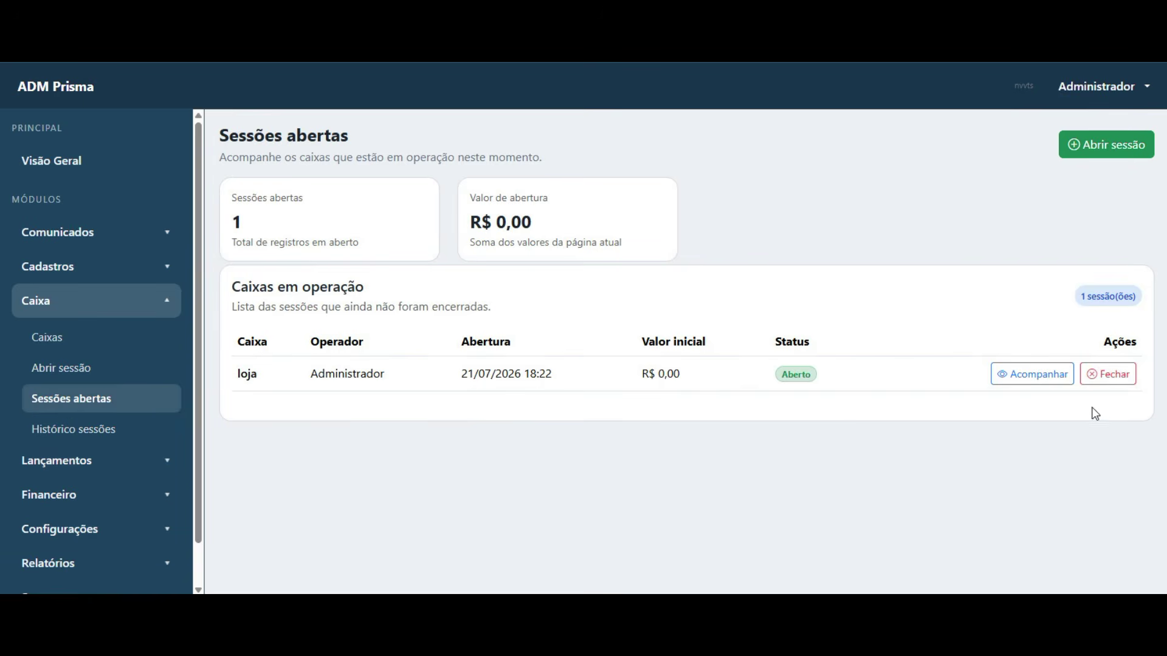
- Open Acompanhar on the loja session and review its movements table
left_click(1032, 375)
scroll(275, 534, "down", 1)
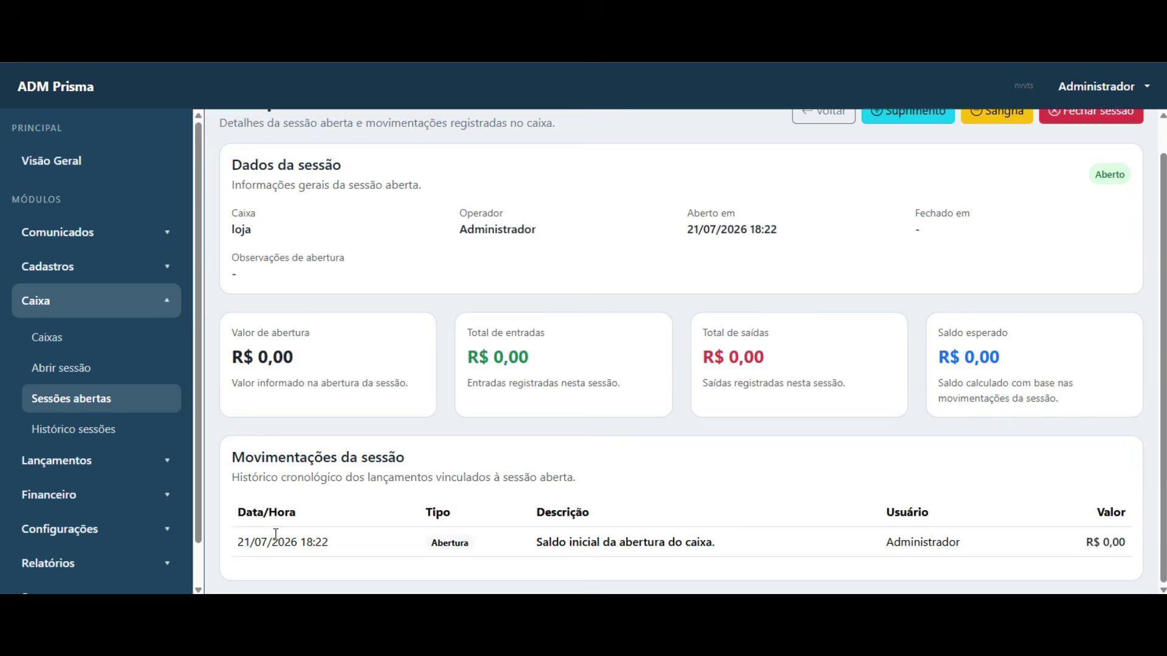
left_click_drag(240, 516, 809, 567)
left_click(743, 538)
scroll(684, 369, "up", 1)
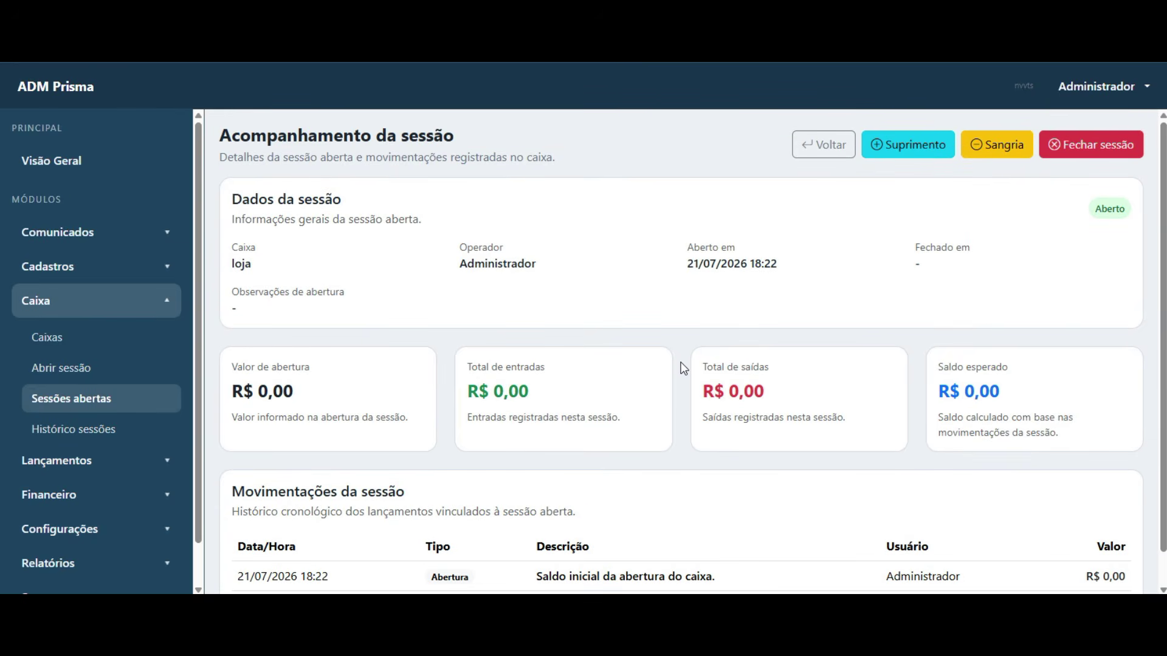
scroll(684, 369, "down", 1)
left_click_drag(239, 543, 1017, 570)
left_click(596, 516)
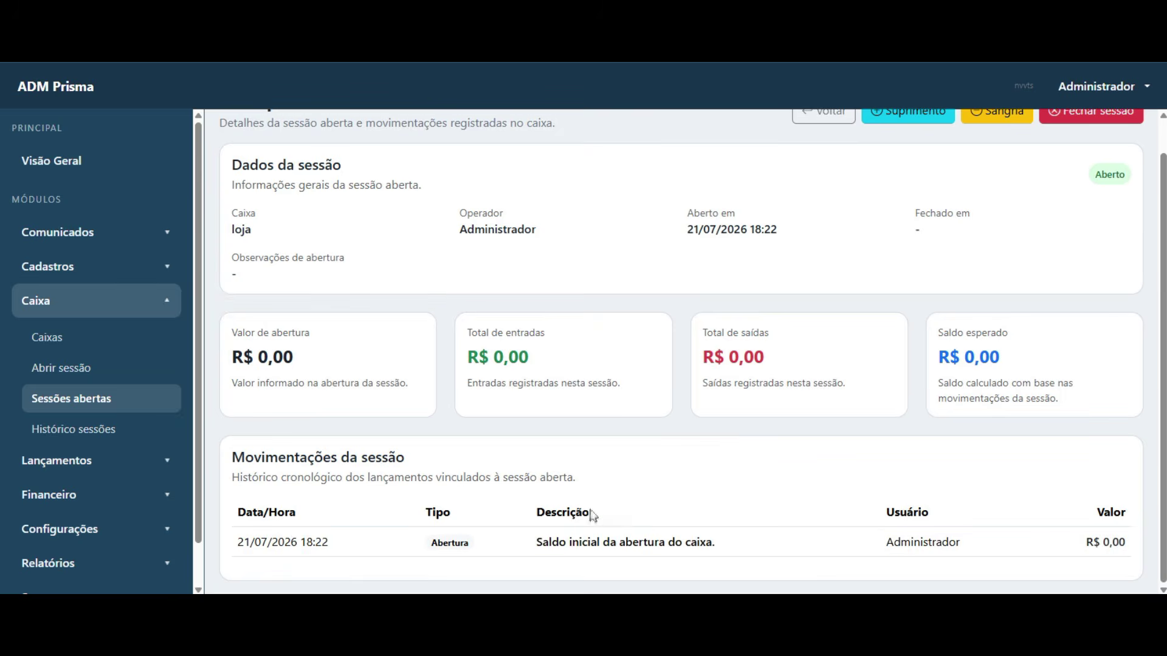
scroll(593, 515, "up", 1)
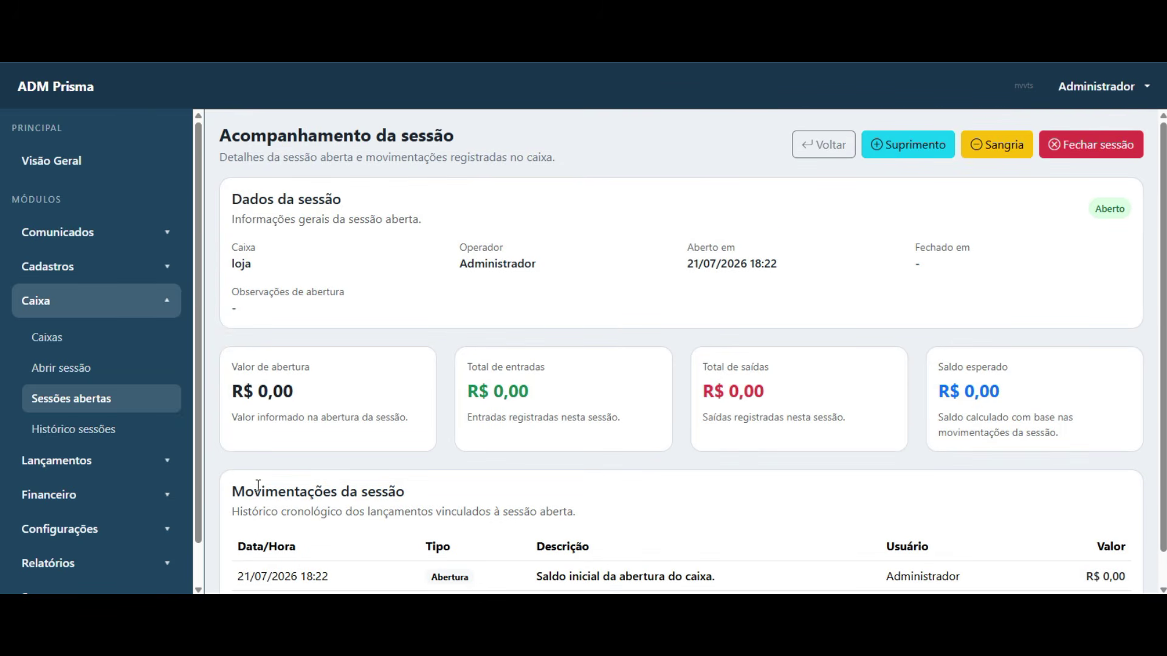
left_click_drag(234, 492, 600, 517)
left_click(584, 526)
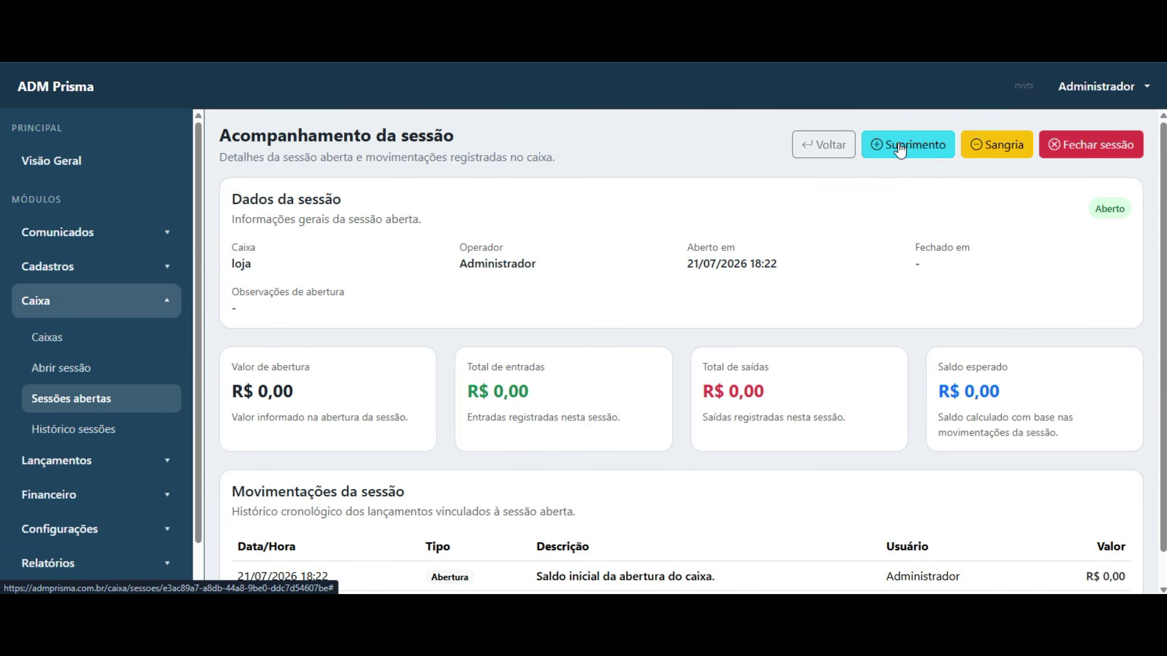
- Try the Sangria and Suprimento forms, cancelling both, and check the opening date
left_click(992, 157)
left_click(583, 510)
left_click(899, 146)
left_click(556, 472)
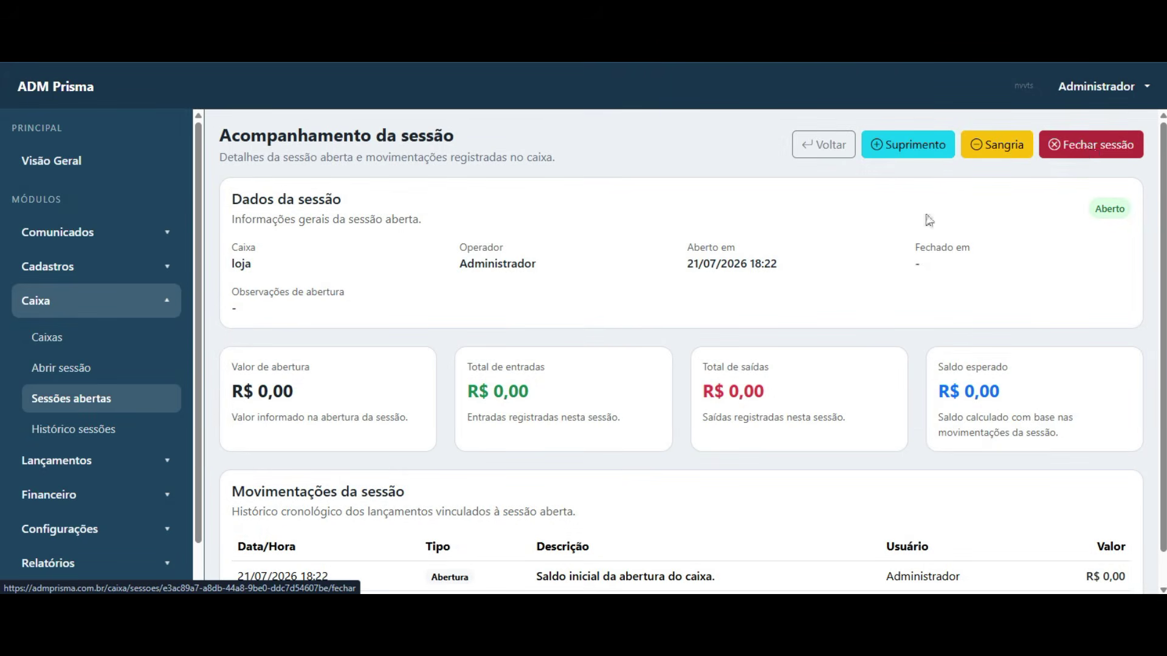
scroll(661, 264, "down", 1)
scroll(661, 264, "up", 1)
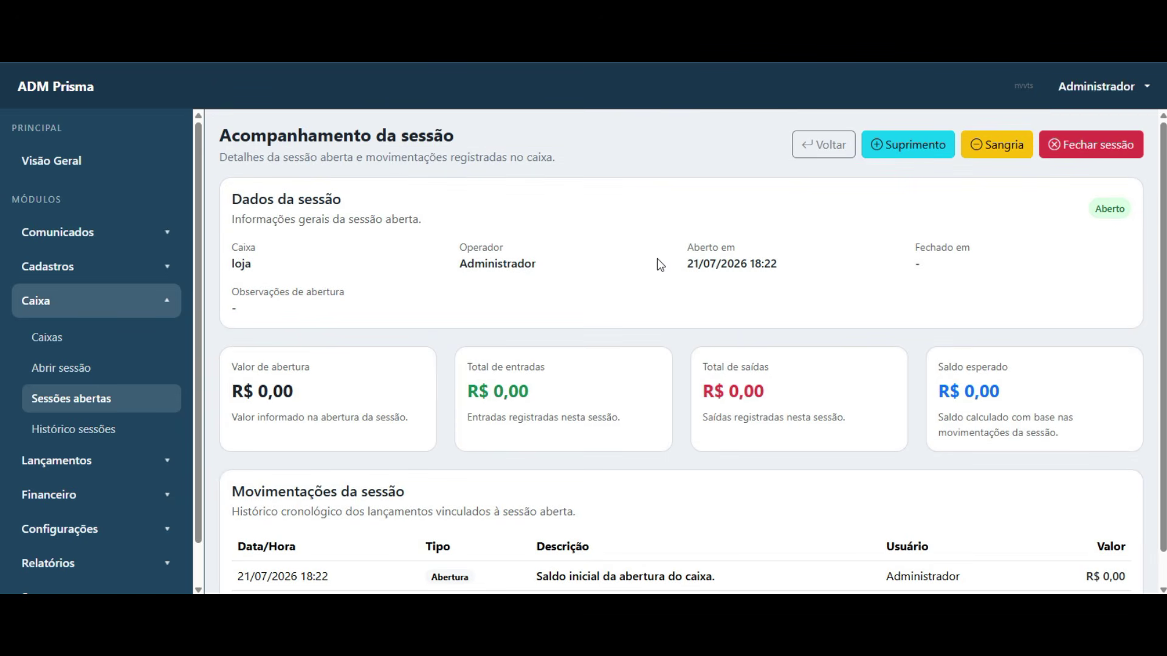
left_click_drag(688, 276, 794, 272)
left_click(750, 318)
scroll(508, 333, "down", 1)
scroll(736, 331, "up", 1)
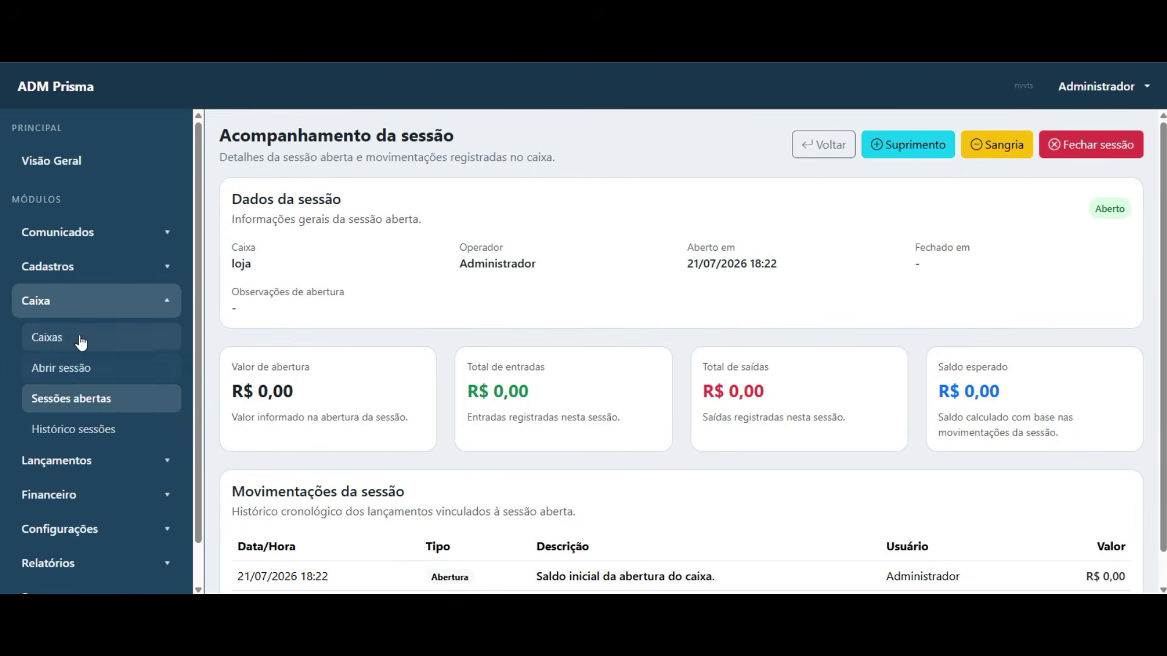
- Return to Caixas and confirm the plan blocks adding a second cash register
left_click(47, 337)
left_click_drag(272, 269, 230, 270)
left_click(565, 313)
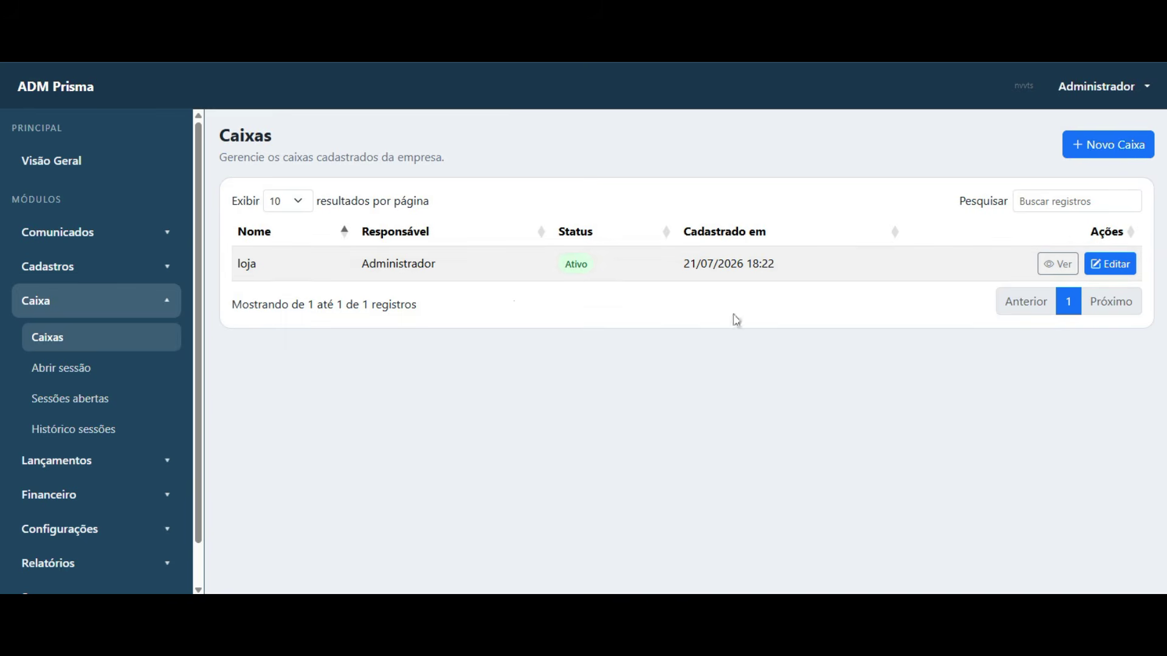
left_click(1108, 145)
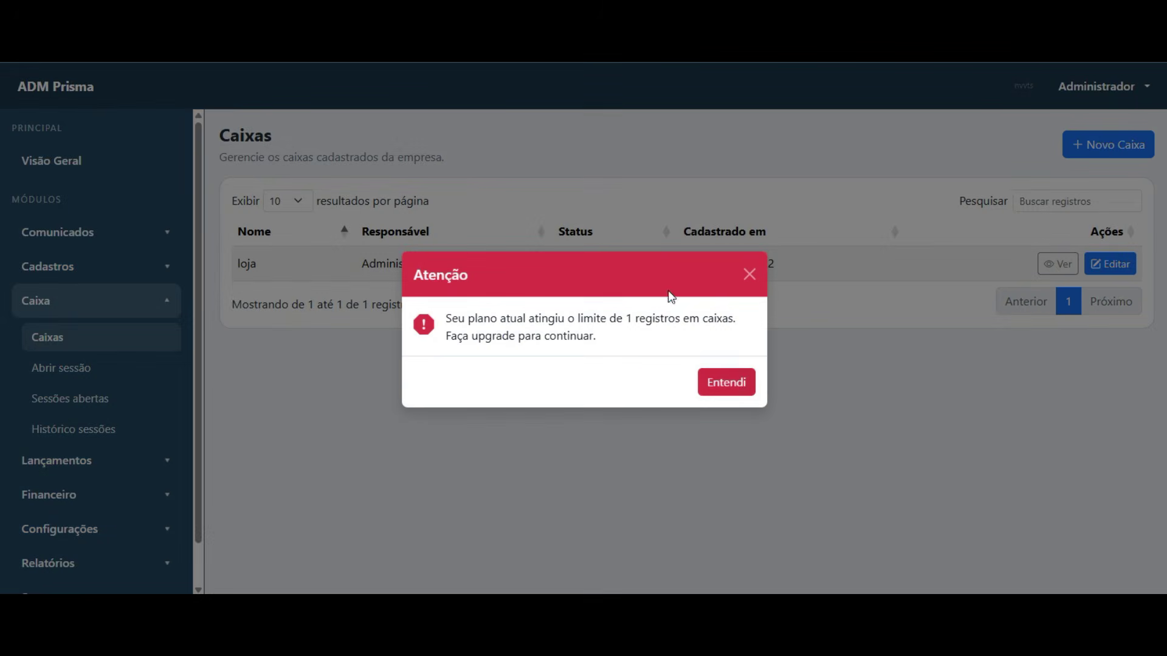
left_click(725, 379)
- Look over the loja register entry, then open Histórico sessões
left_click_drag(254, 263, 218, 272)
left_click(278, 297)
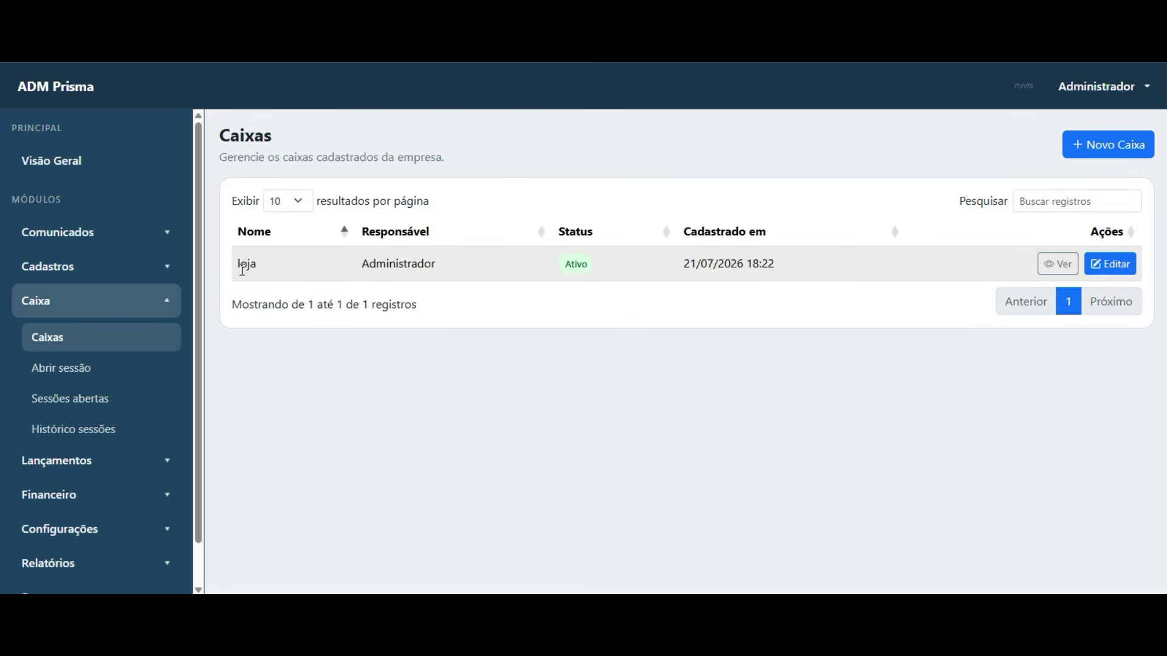
left_click_drag(237, 268, 270, 272)
left_click(420, 420)
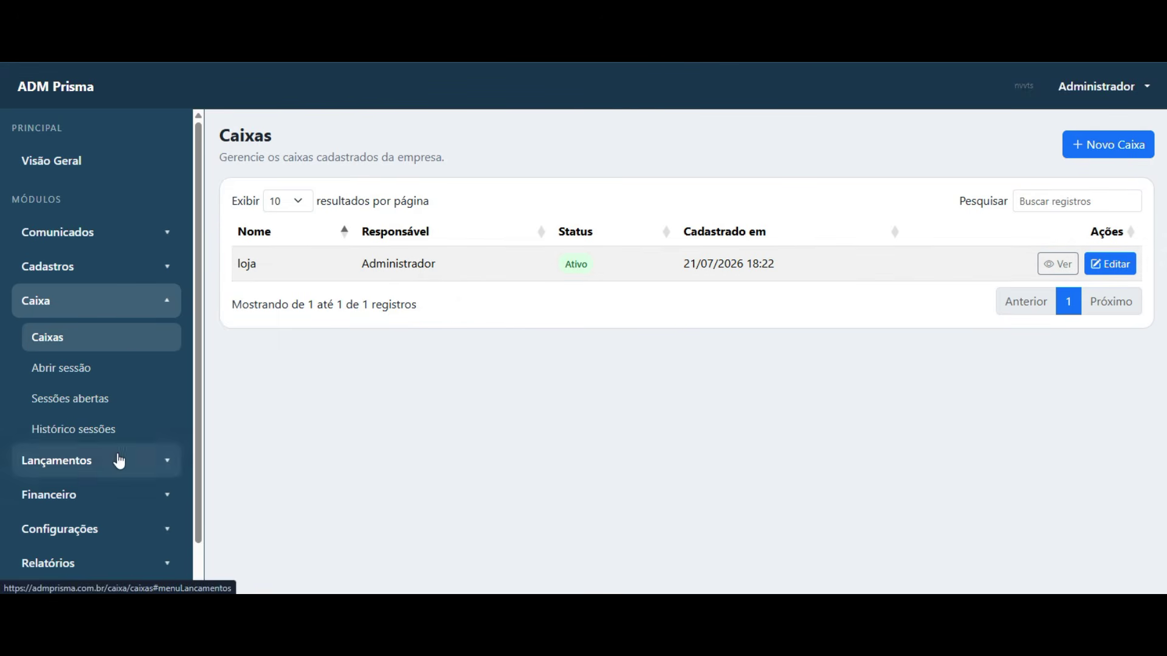
left_click(84, 436)
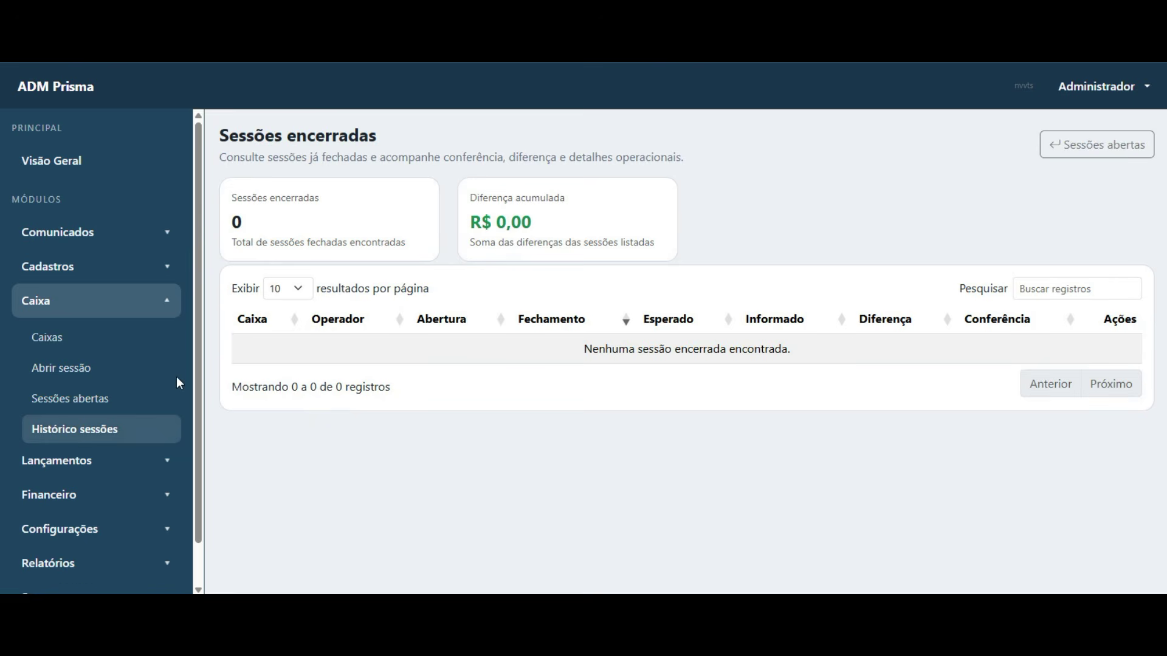
- Note 'Nenhuma sessão encerrada encontrada', then collapse Caixa and expand Lançamentos
left_click_drag(581, 349, 850, 378)
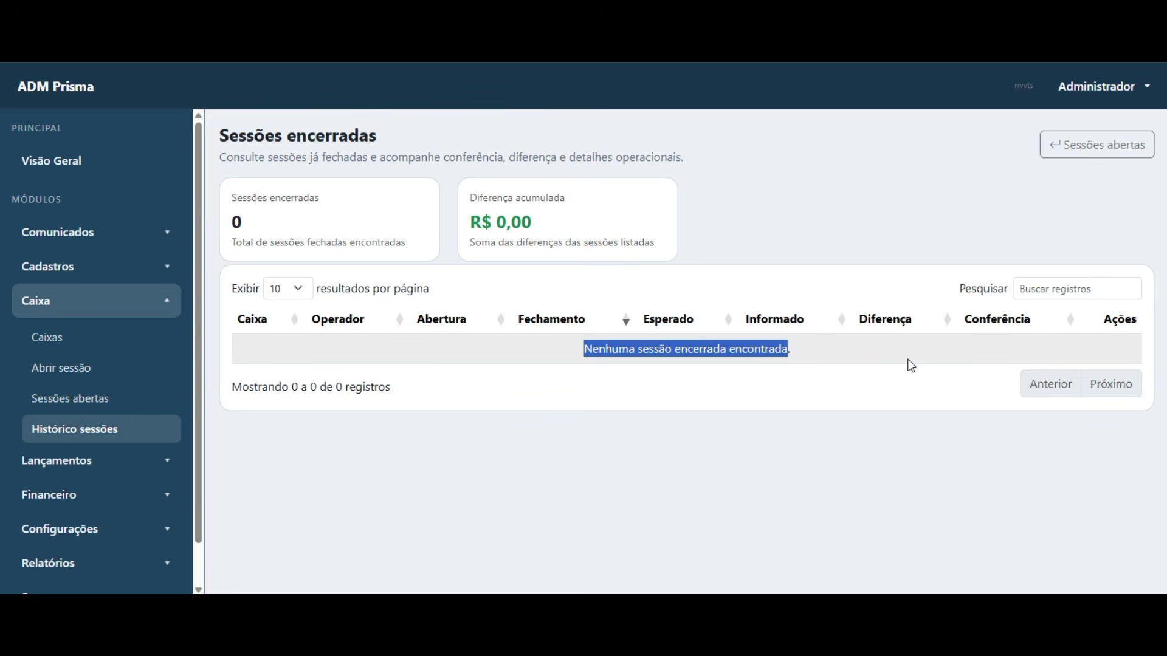
left_click(733, 451)
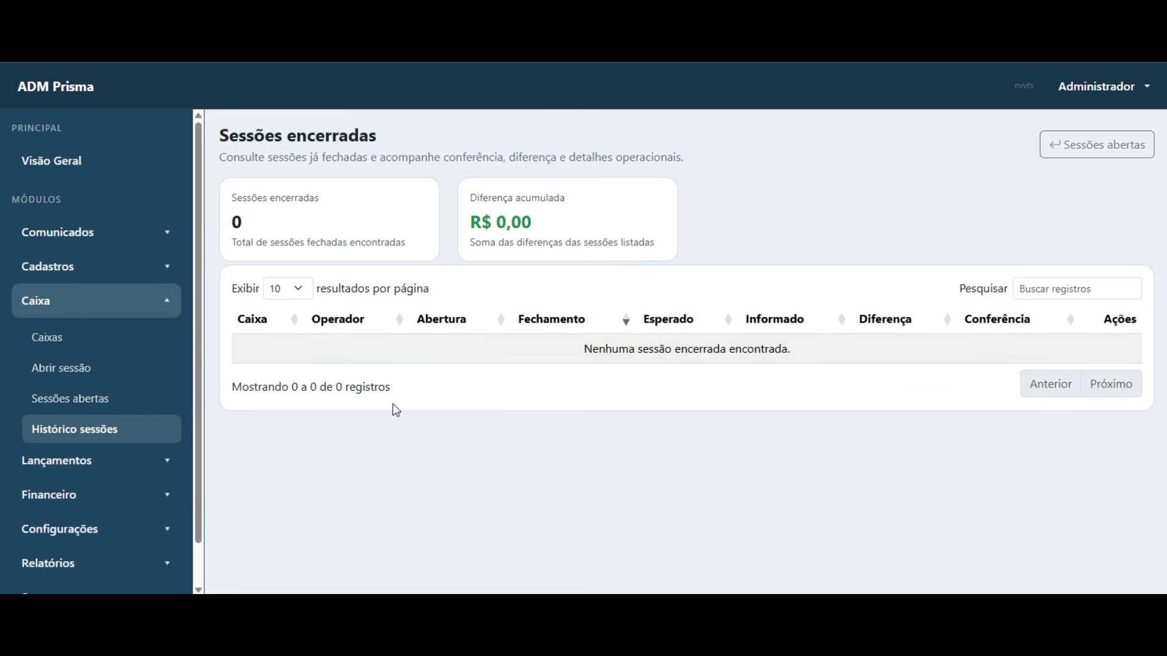
left_click(56, 304)
left_click(114, 345)
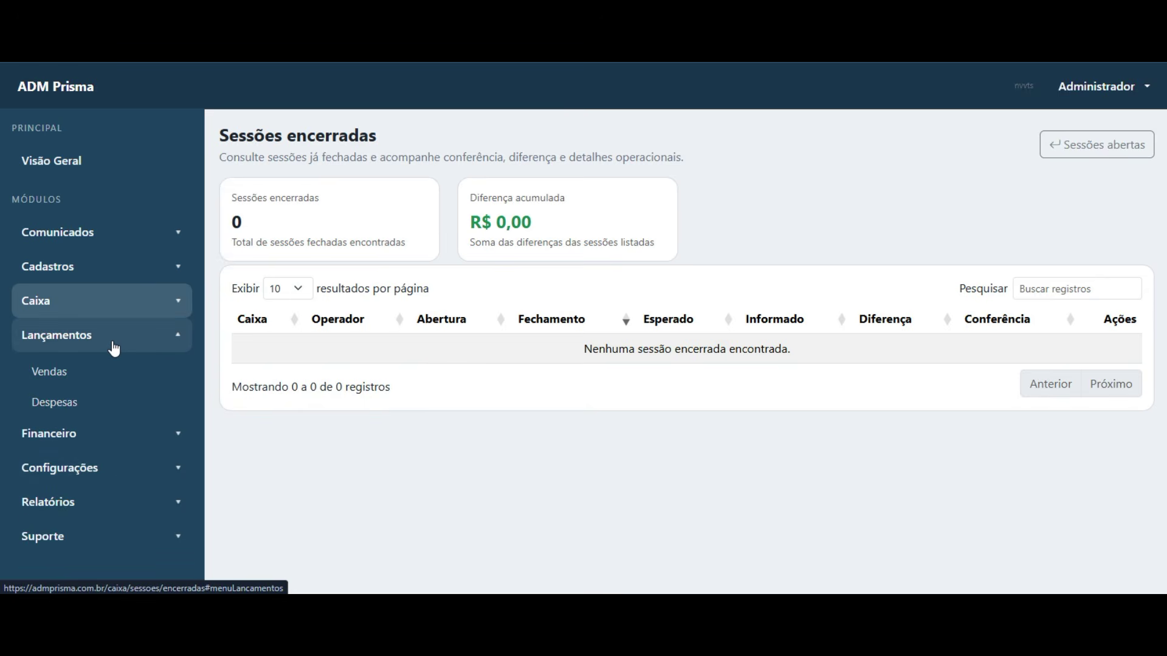
- Check that both Vendas and Despesas lists are empty, ending on Vendas
left_click(112, 380)
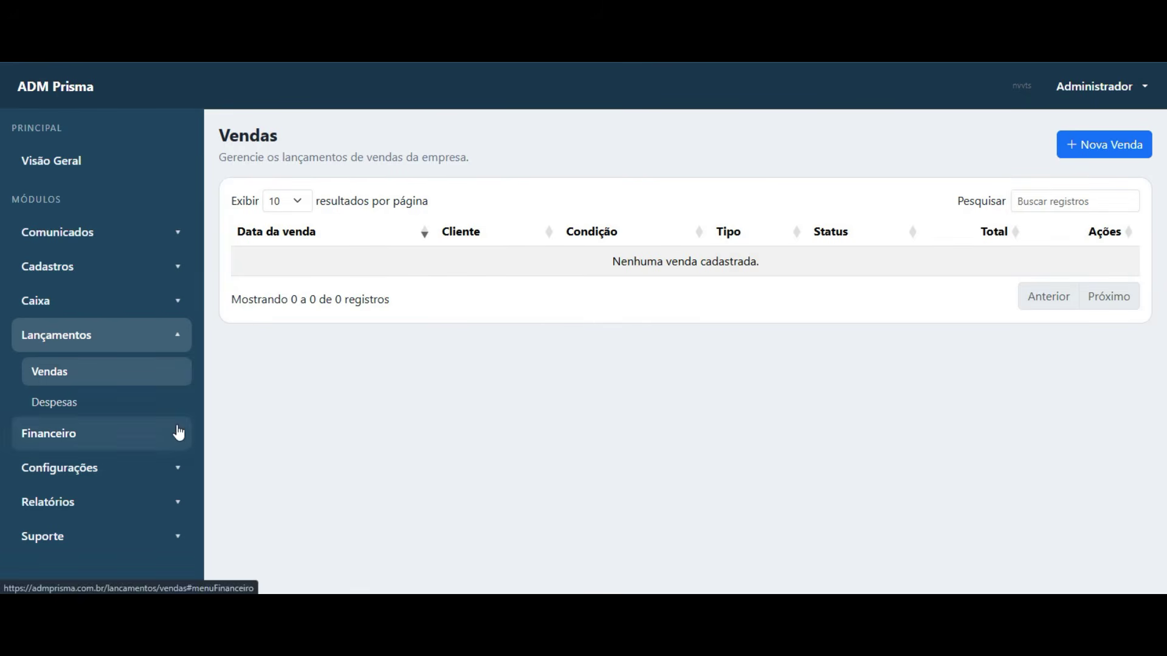
left_click(84, 405)
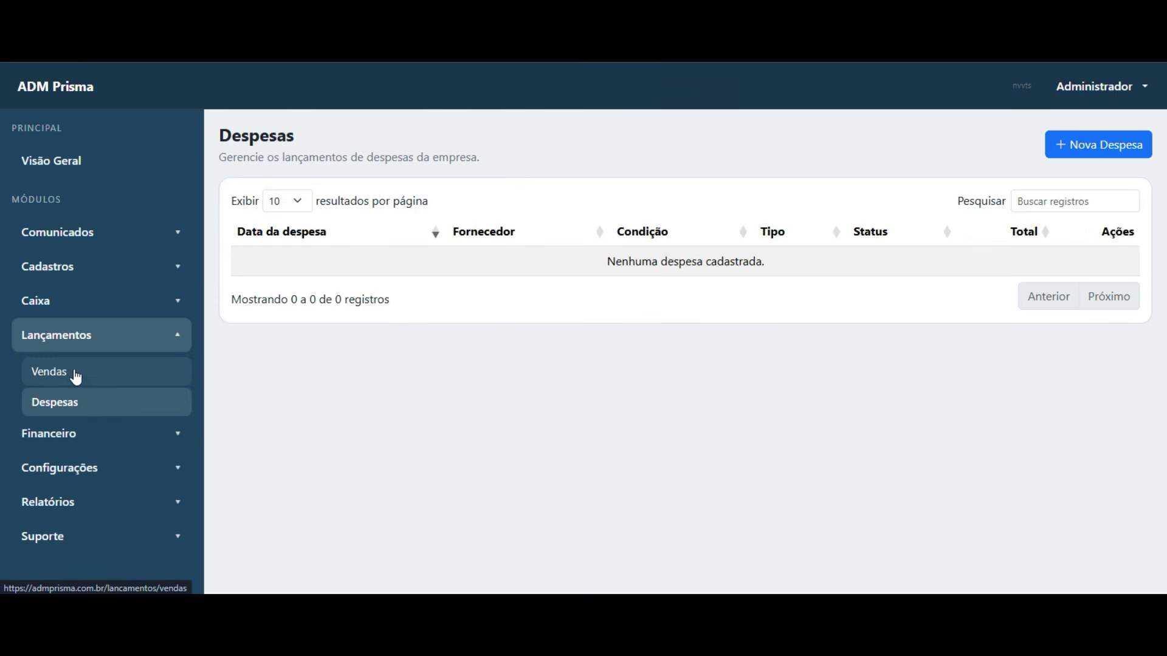
left_click(75, 377)
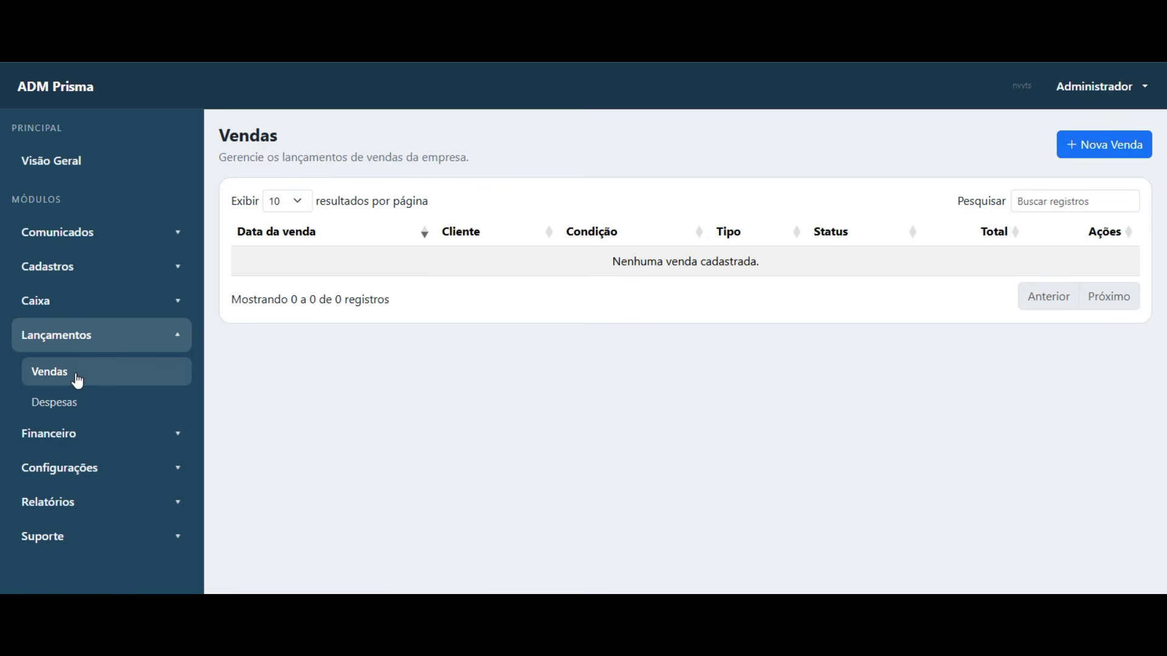
left_click(125, 405)
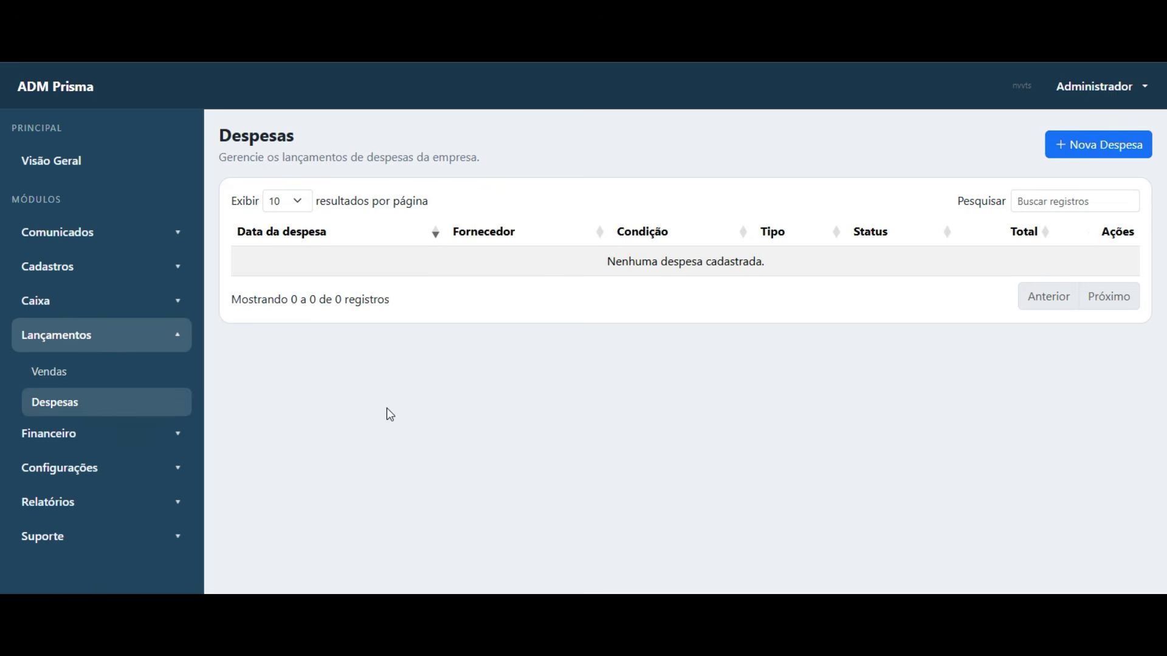
left_click(81, 377)
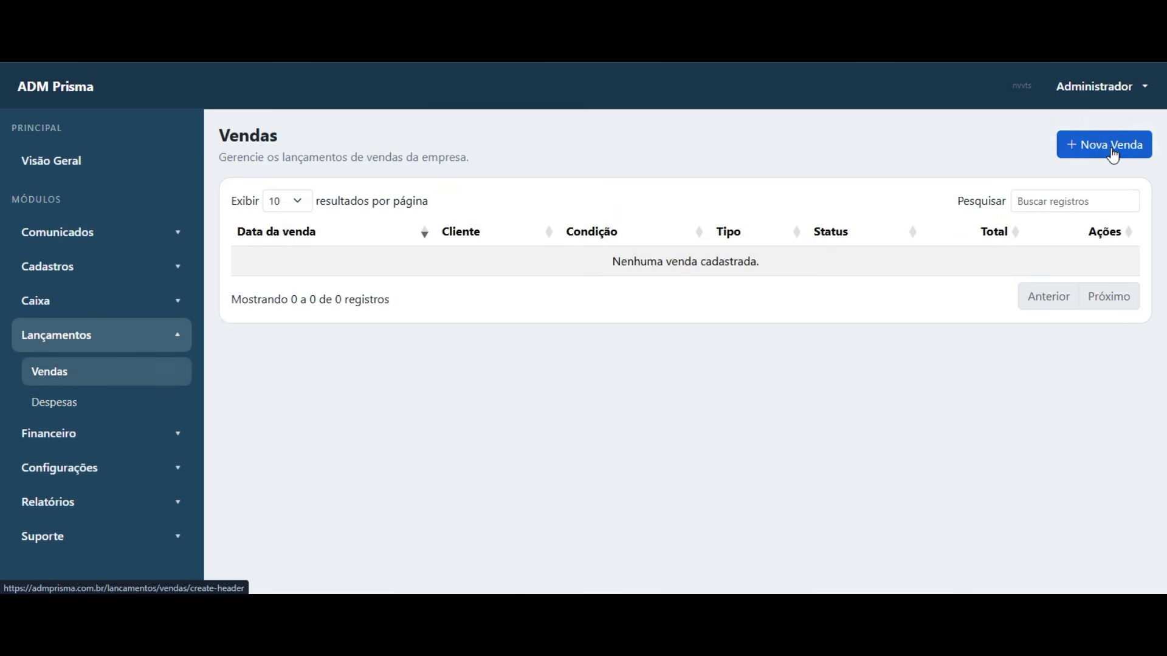
- Start a new sale and look over the empty sale header form
left_click(1114, 147)
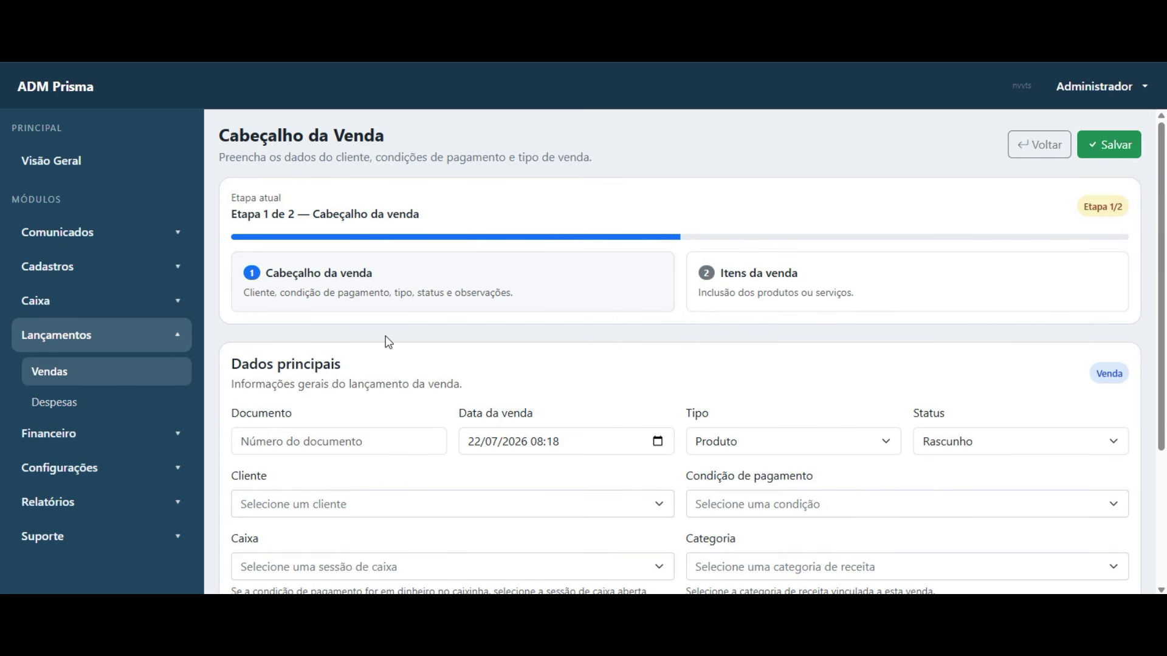
scroll(396, 333, "down", 3)
scroll(398, 334, "up", 2)
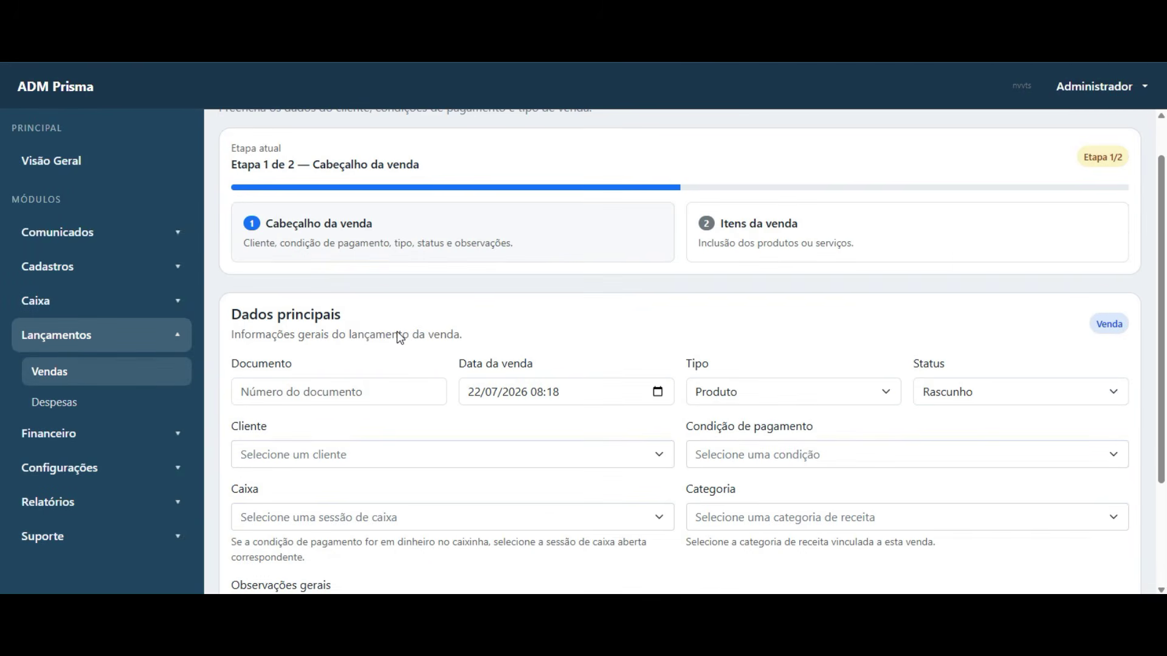
scroll(691, 316, "down", 3)
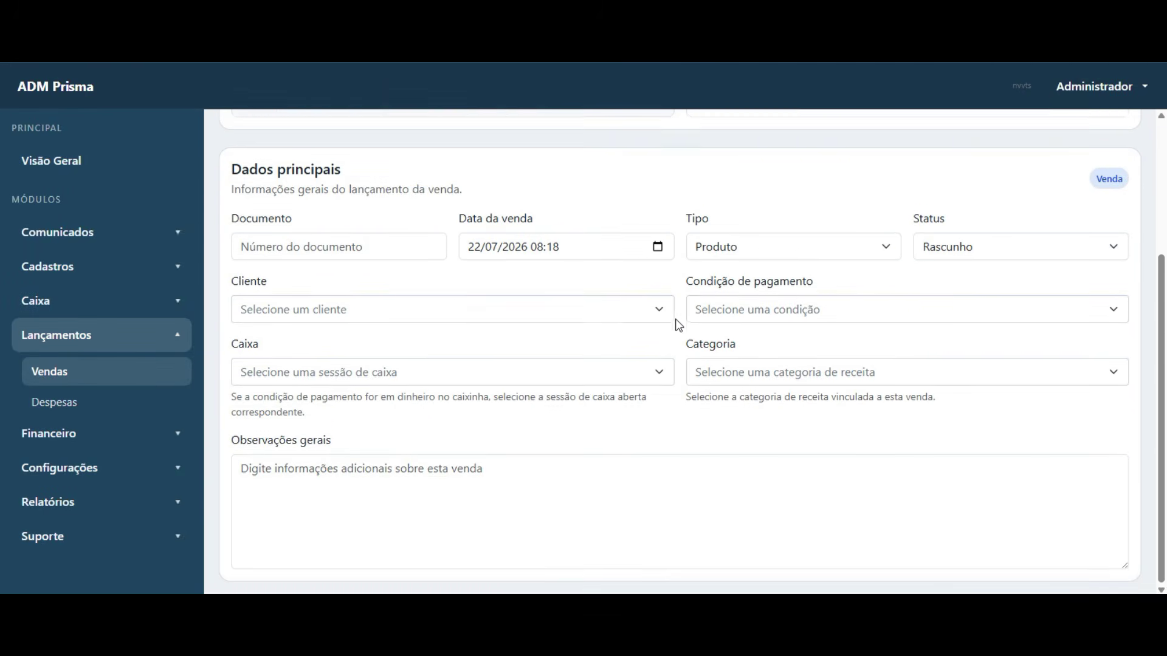
scroll(680, 324, "up", 2)
scroll(680, 324, "up", 2)
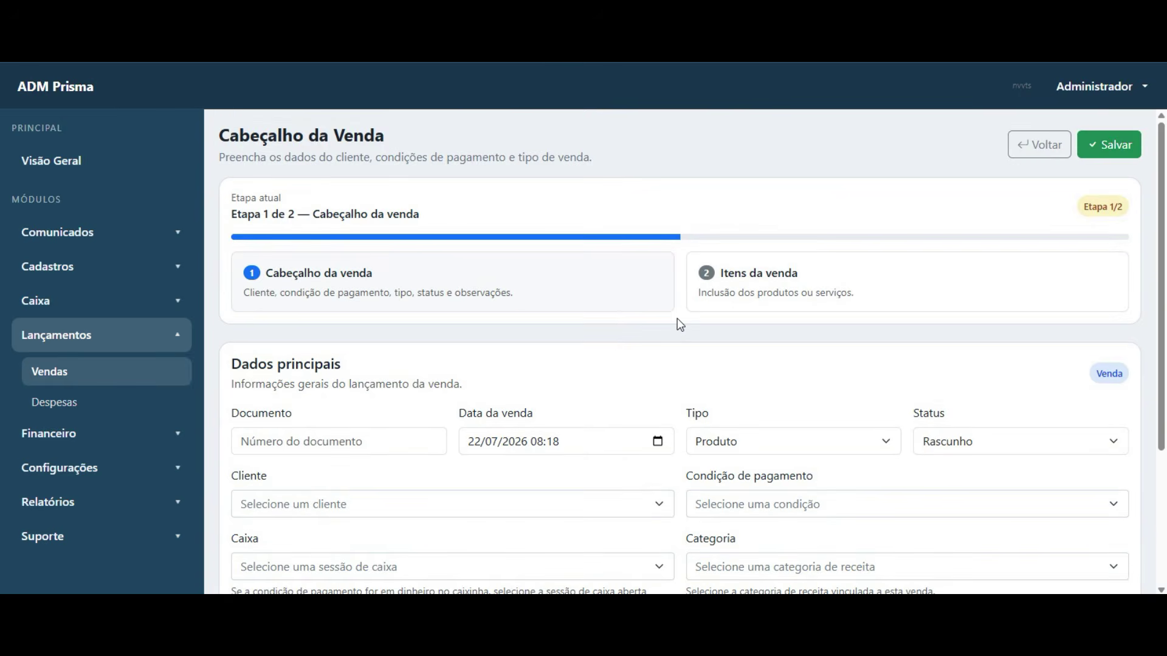
scroll(681, 324, "down", 2)
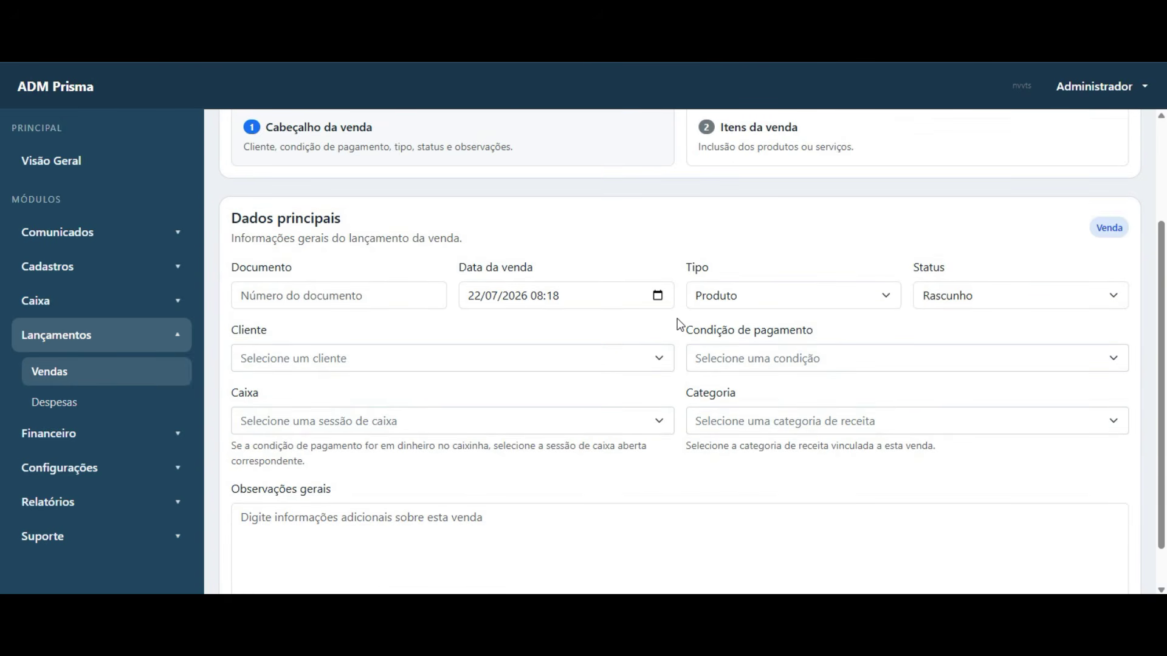
- Choose Cliente as client, Crédito 10x as payment condition and Receitas de vendas as category
left_click(491, 366)
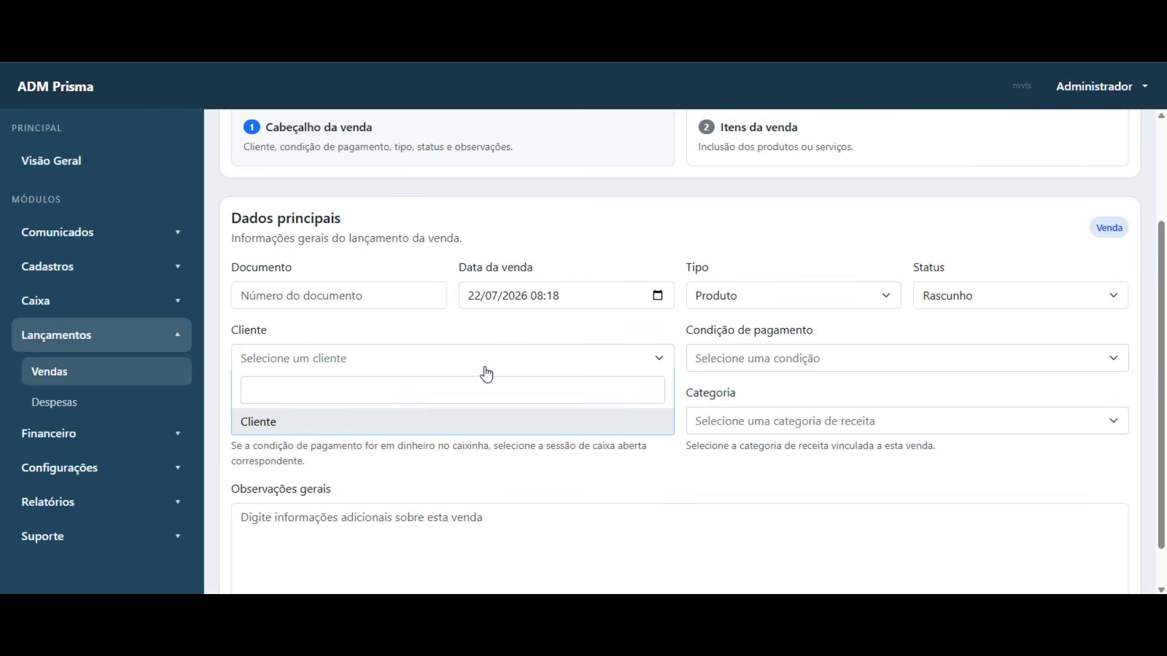
left_click(292, 428)
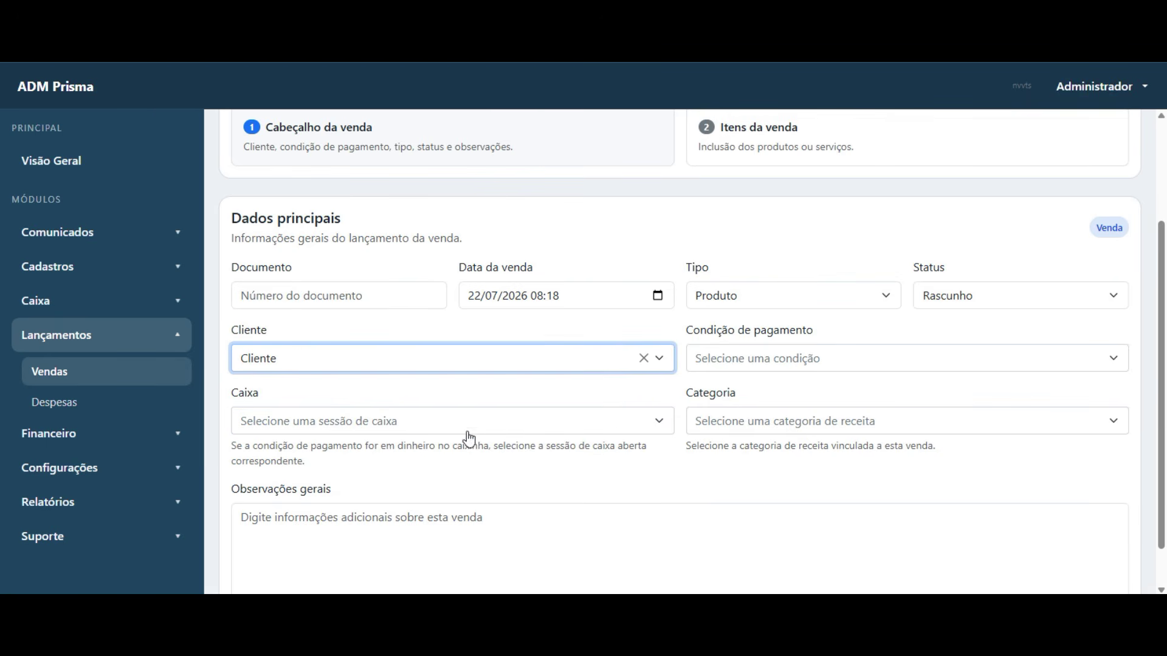
left_click(845, 359)
scroll(835, 465, "down", 5)
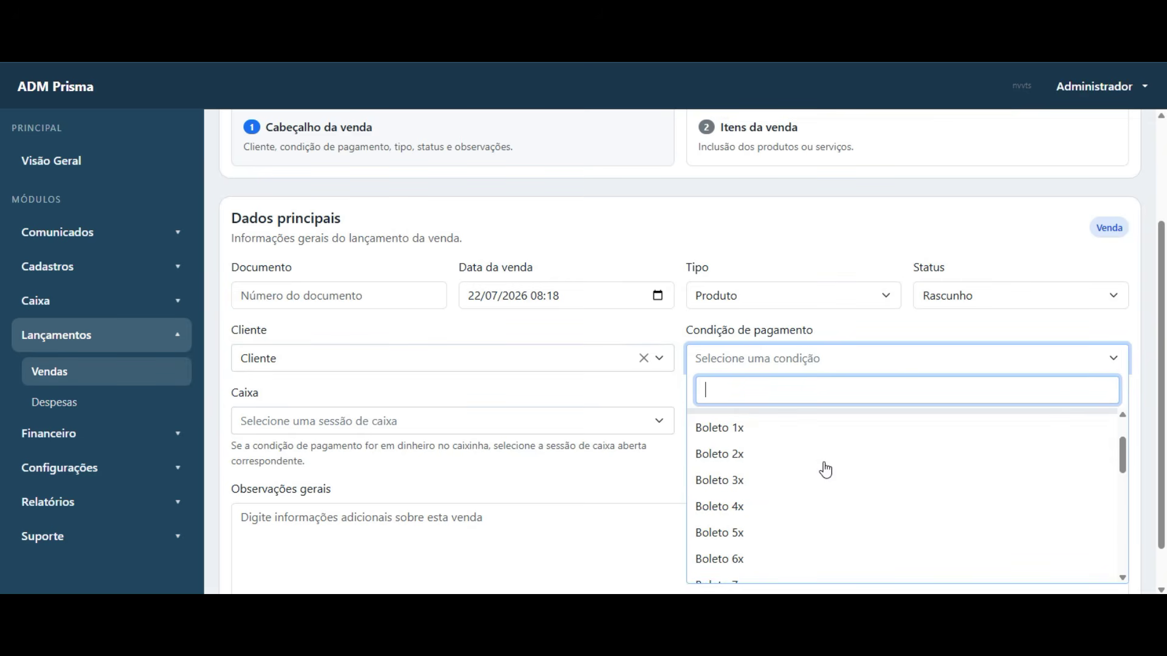
left_click(811, 450)
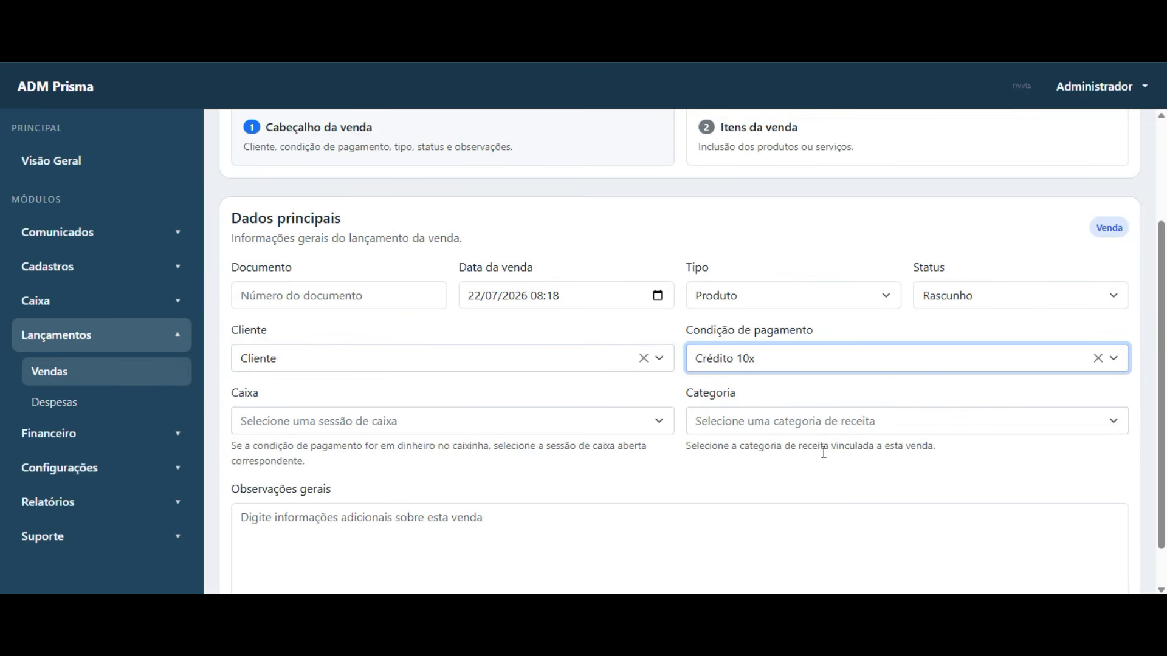
left_click(830, 429)
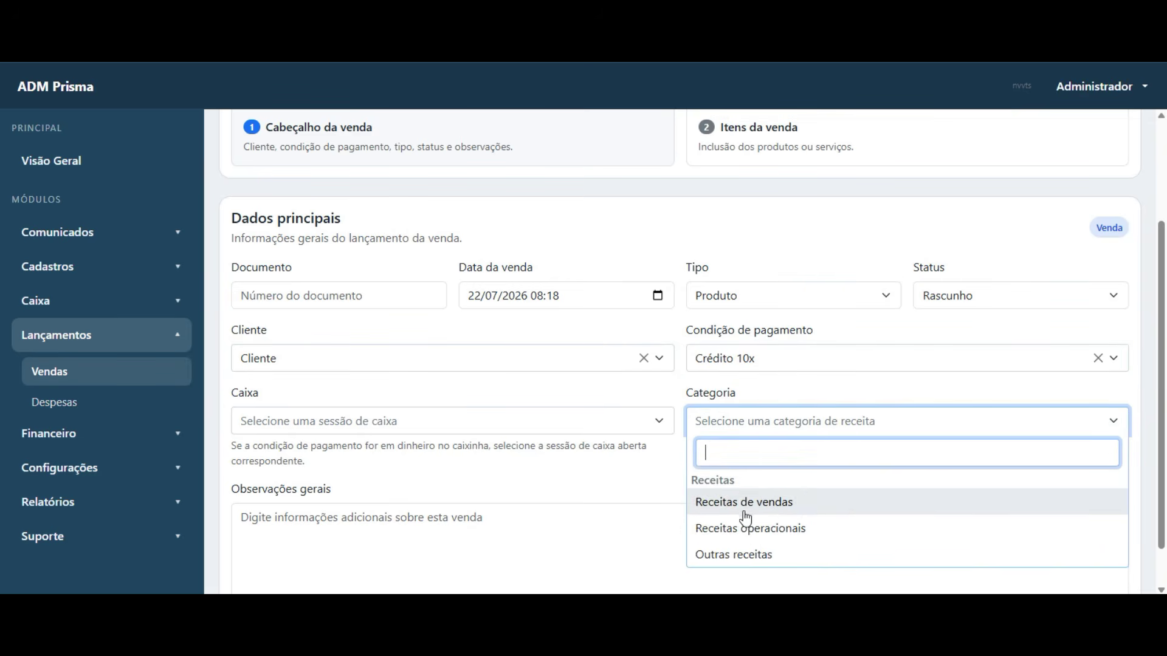
left_click(746, 509)
- Enter document number 120 and save the sale header
scroll(407, 437, "down", 1)
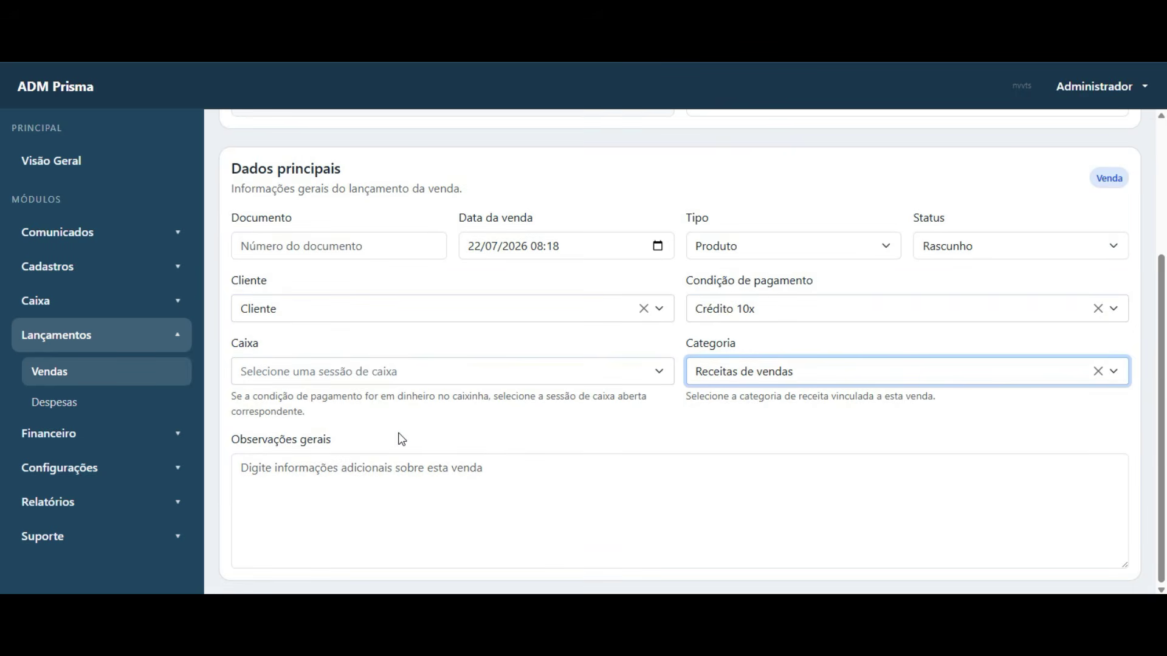
left_click(348, 519)
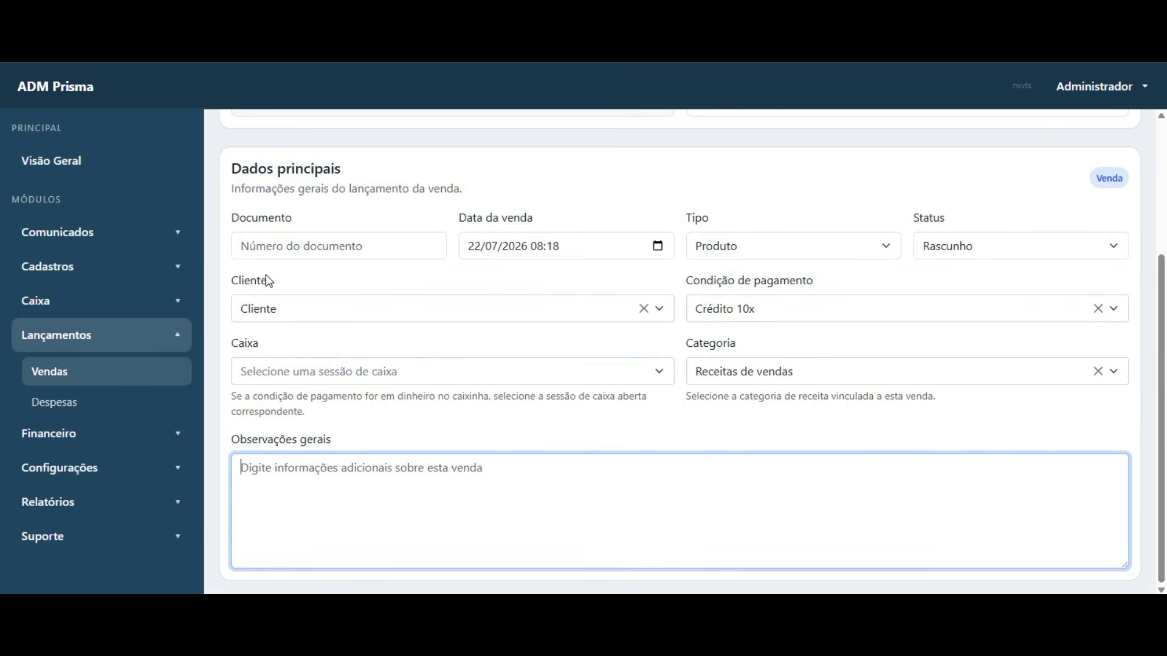
left_click(277, 246)
type("120")
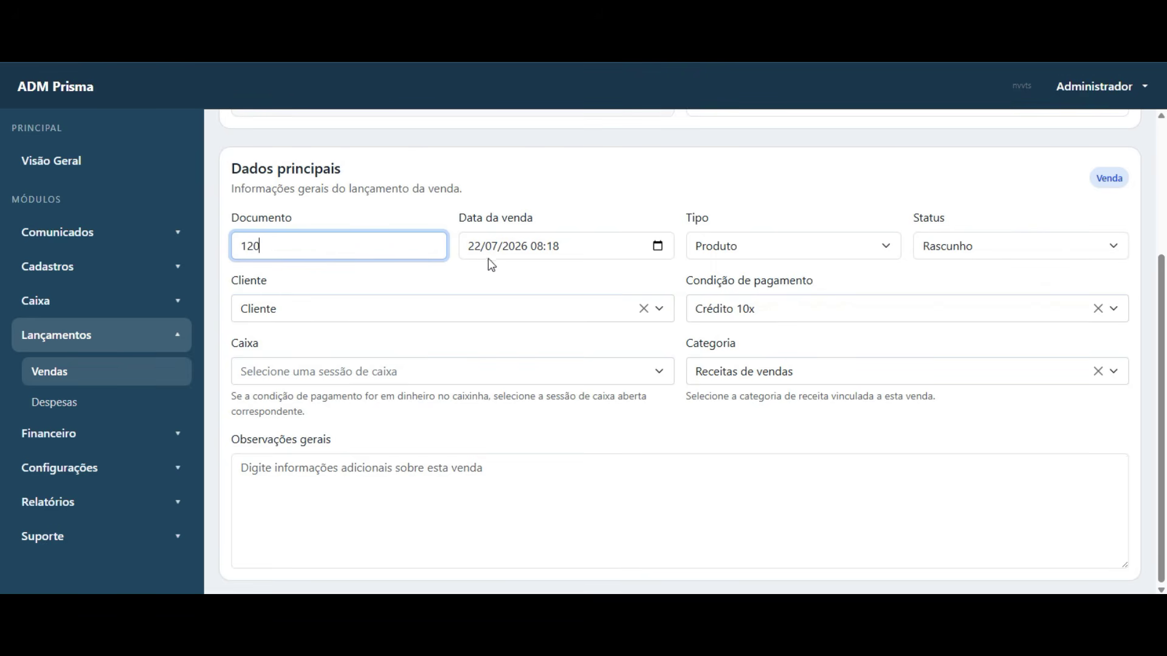
scroll(1091, 161, "up", 3)
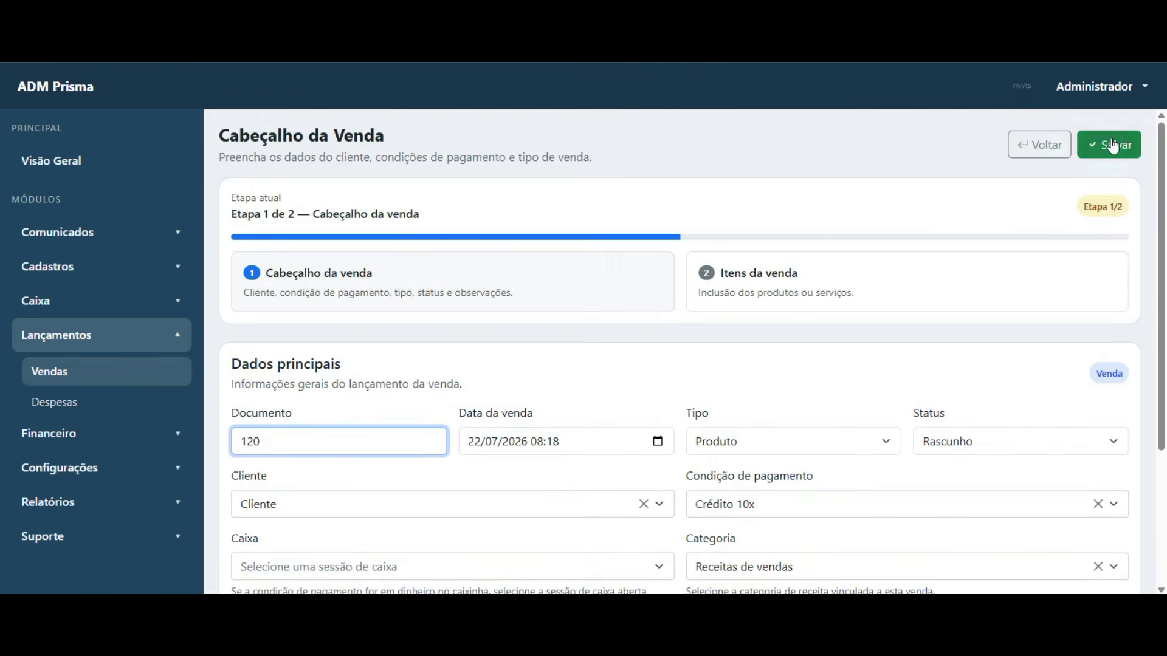
left_click(1111, 147)
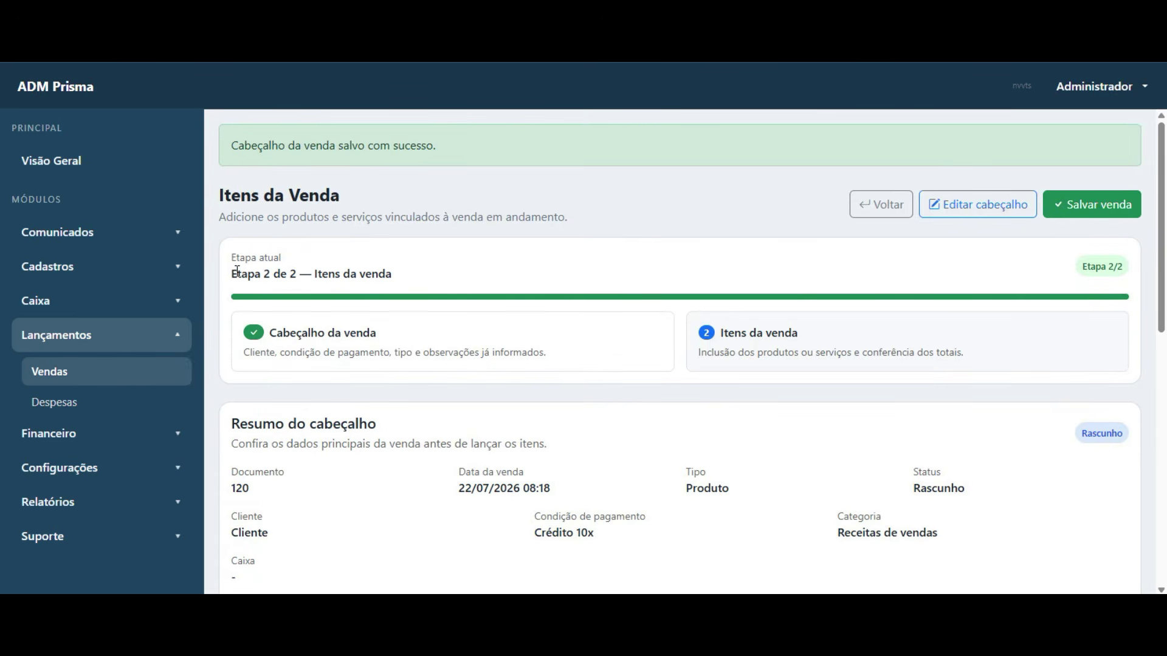
- Return to the sales list and reopen the Rascunho sale with Continuar
left_click_drag(236, 272, 301, 274)
left_click(600, 216)
scroll(594, 253, "down", 3)
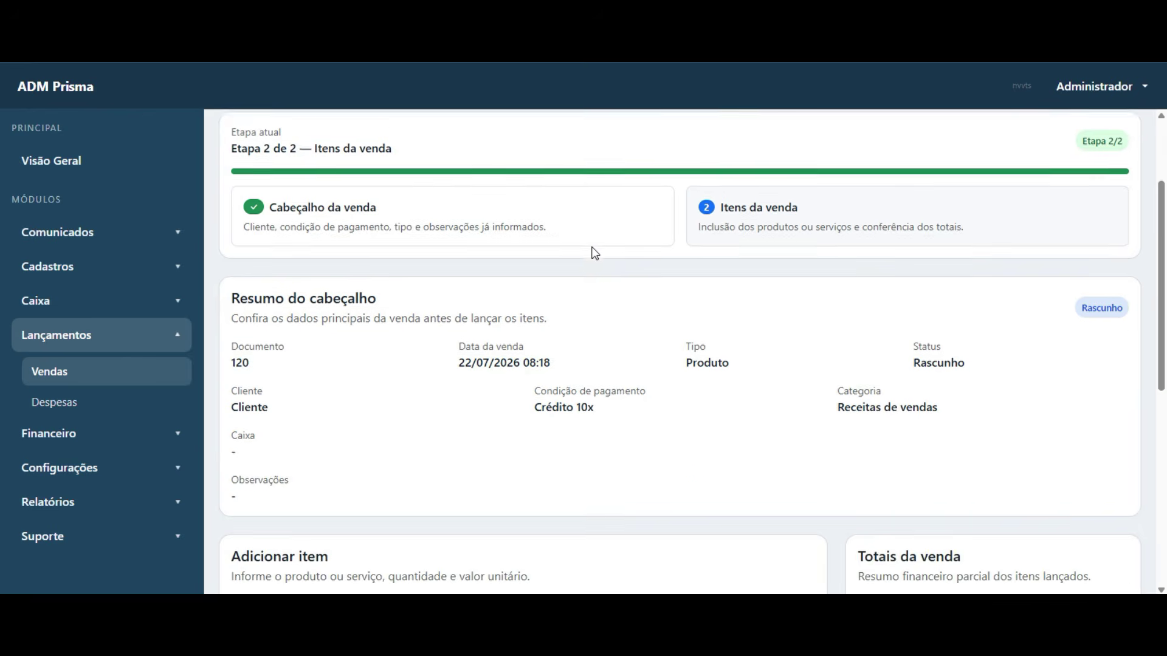
scroll(668, 274, "up", 3)
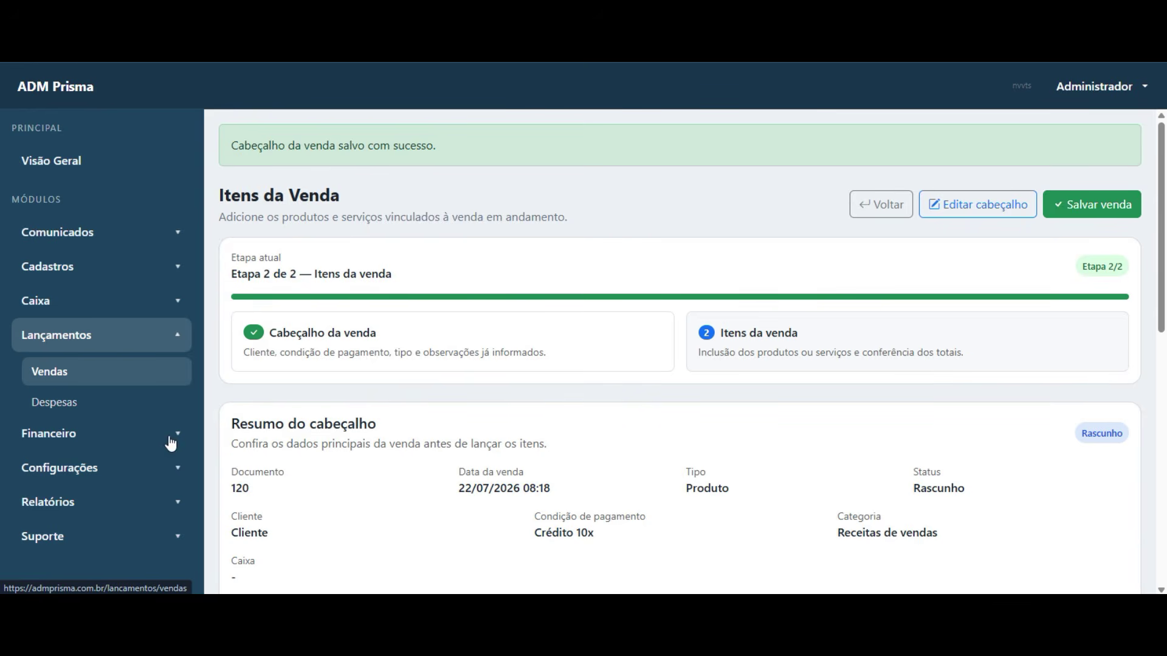
left_click(164, 370)
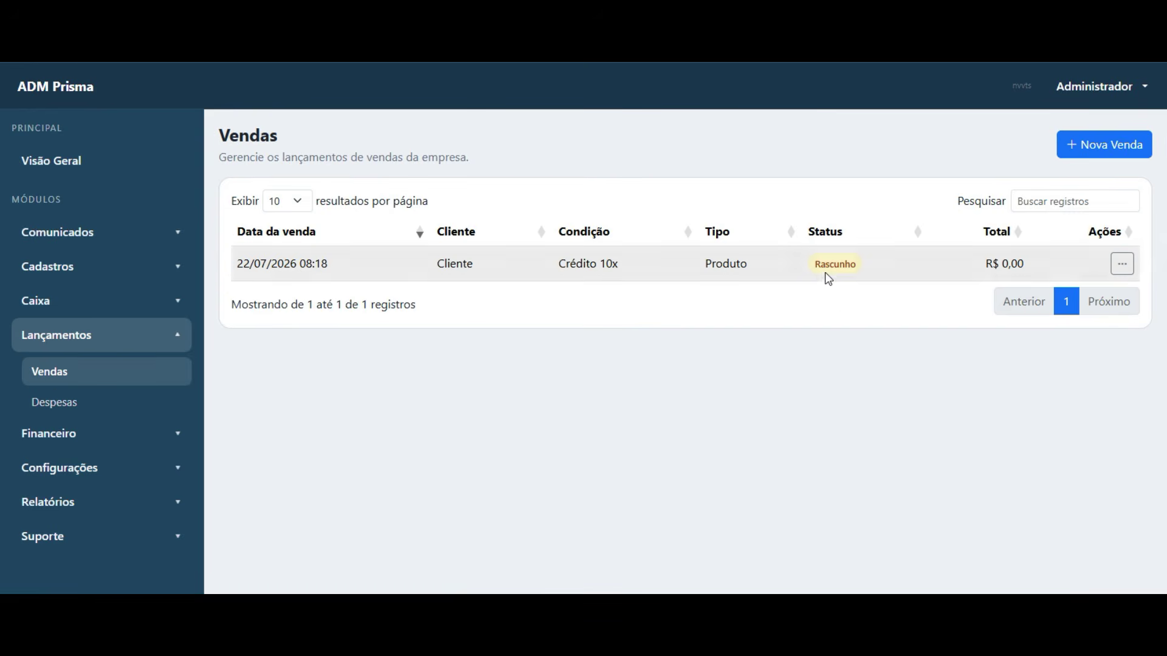
left_click_drag(818, 273, 866, 280)
left_click(1122, 264)
left_click(1042, 294)
- Add produto 1 at unit value 250,00 with a short note as a sale item
scroll(466, 348, "down", 3)
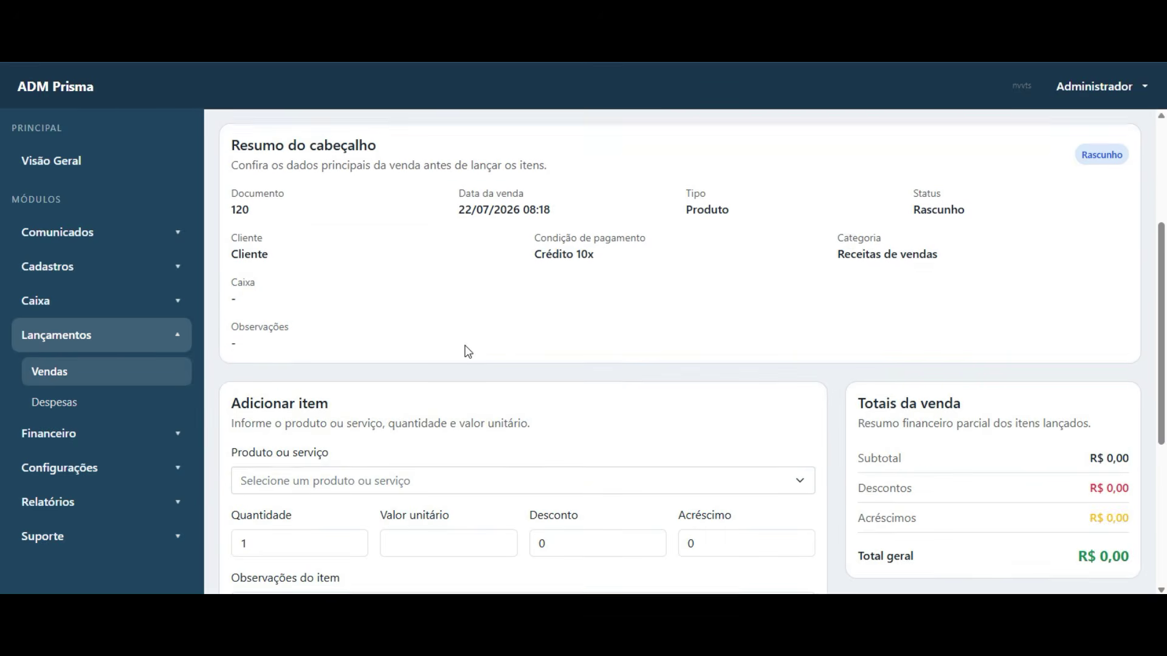
scroll(286, 268, "down", 3)
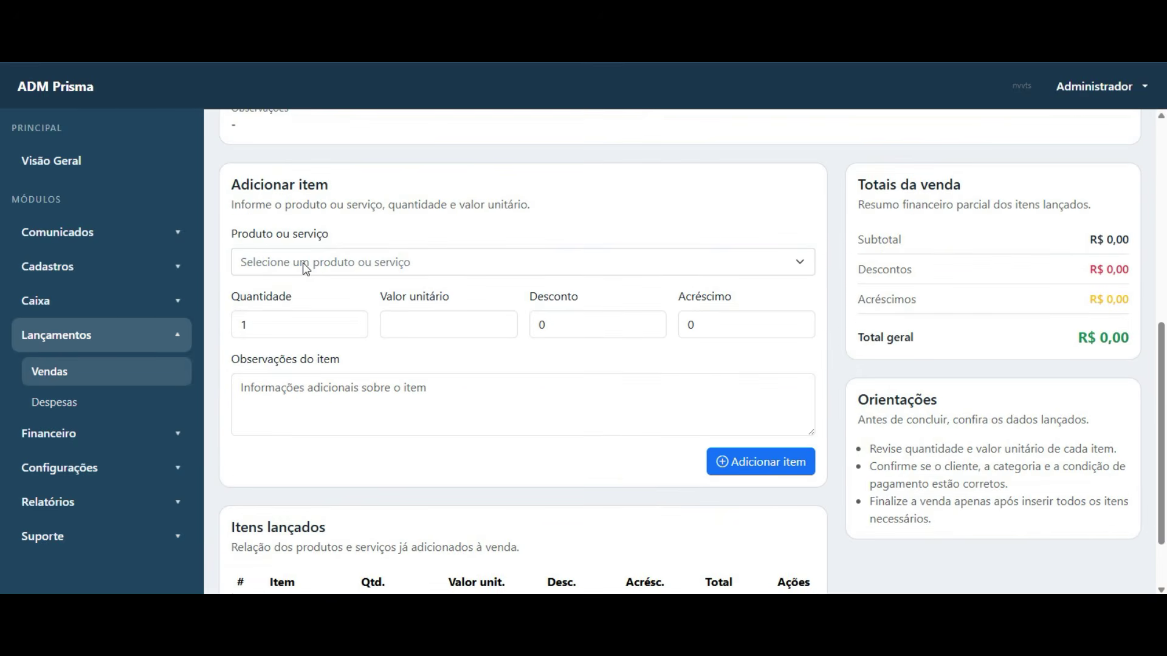
left_click(362, 270)
left_click(288, 336)
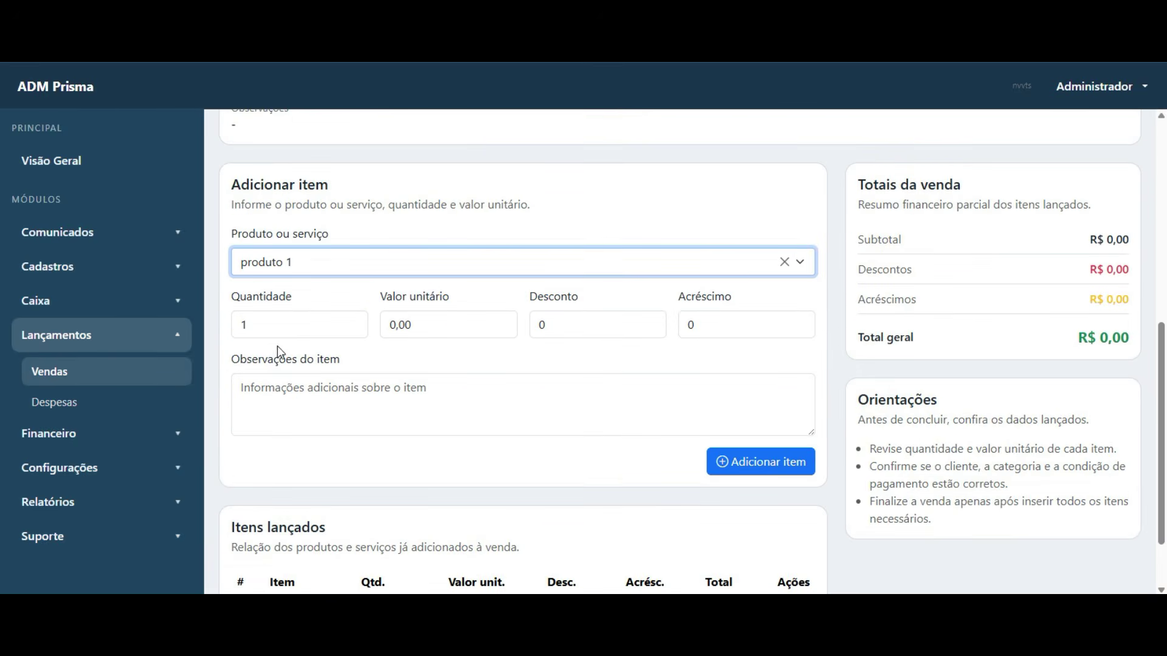
double_click(448, 333)
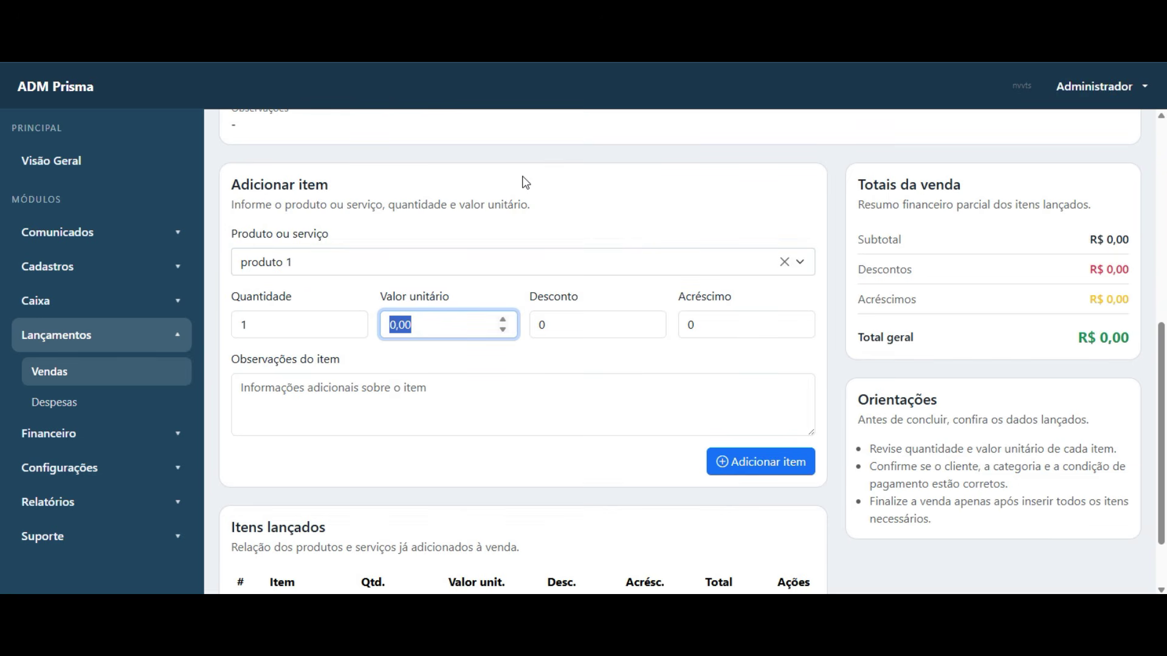
type("25")
left_click(404, 415)
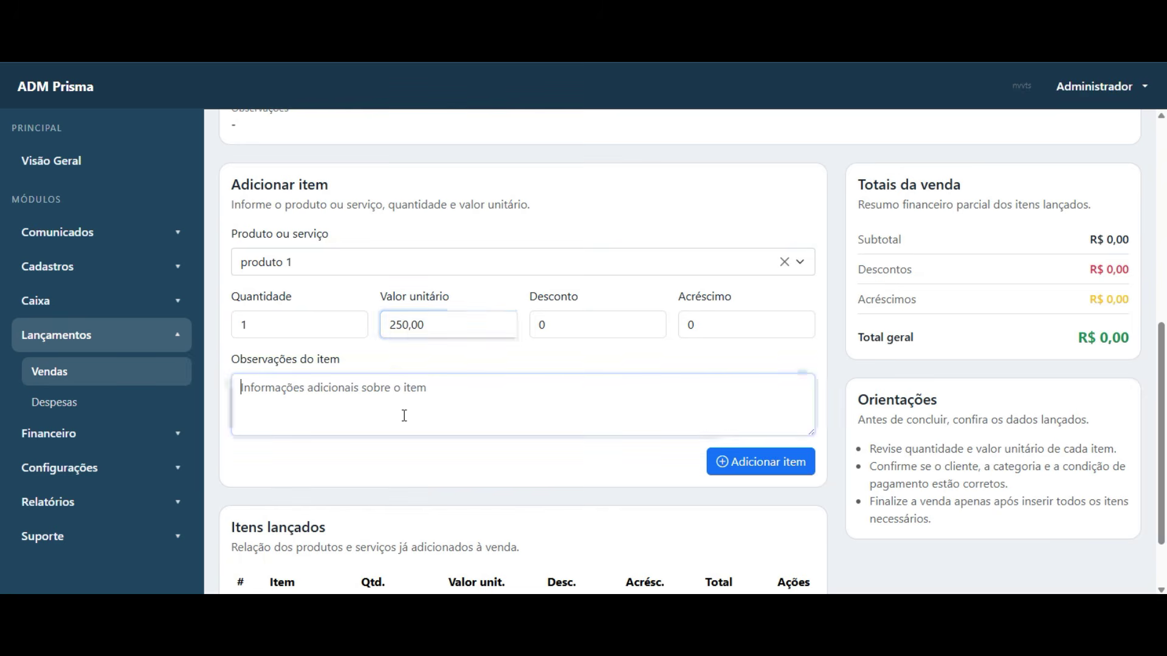
type("produto teste")
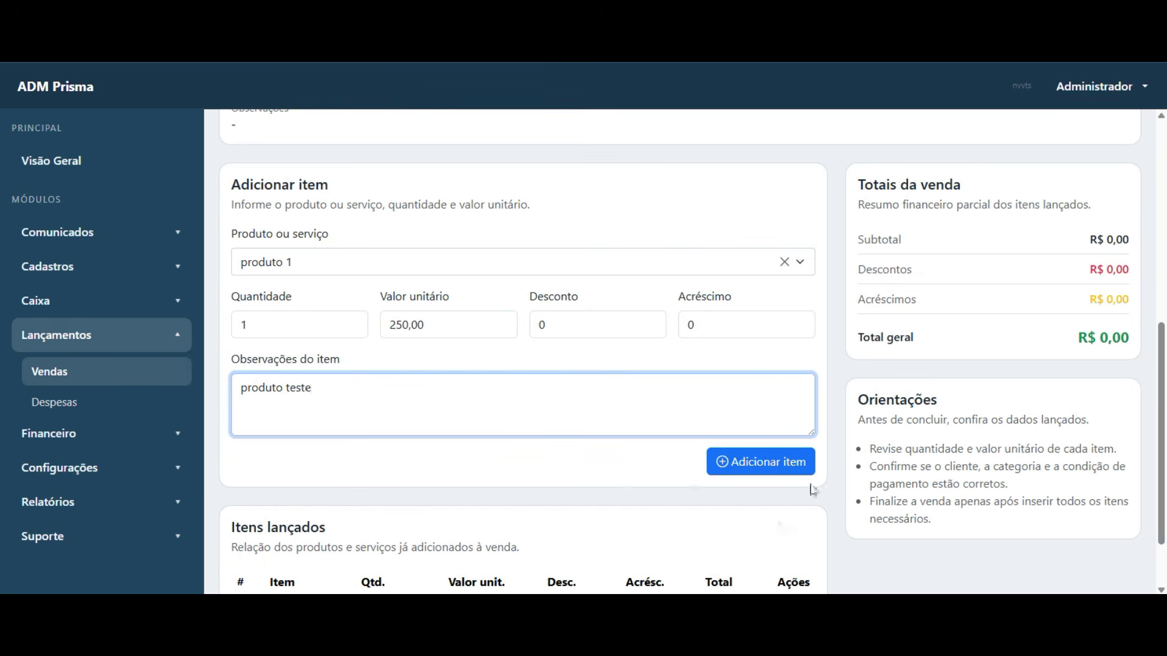
left_click(768, 467)
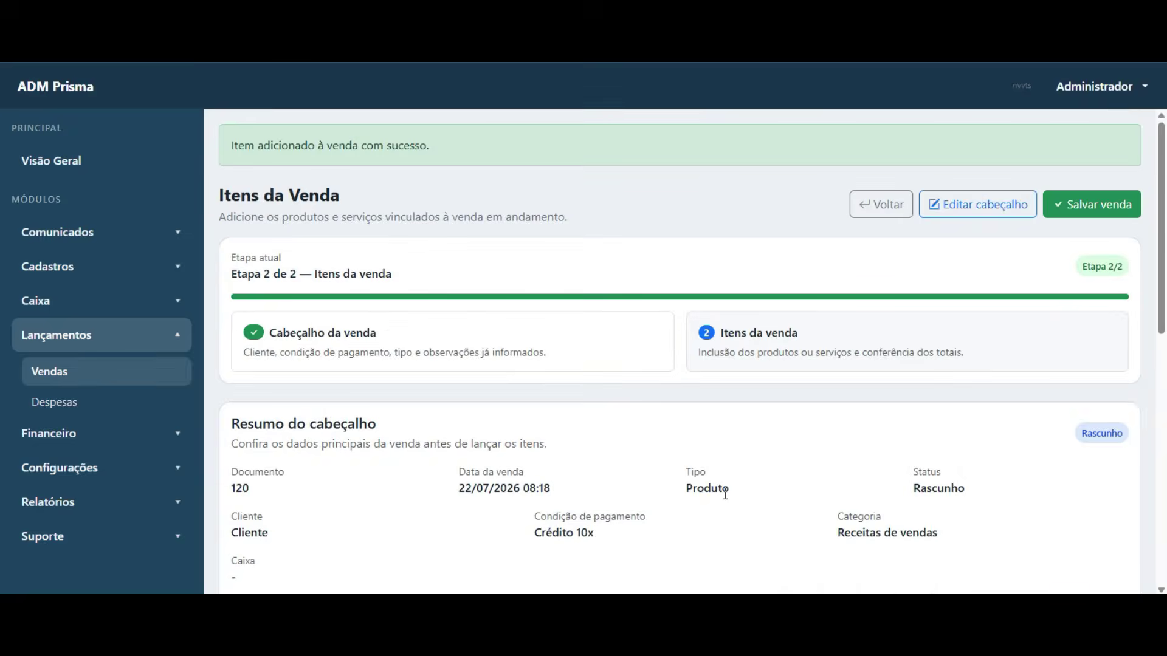
- Review the added item in Itens lançados, opening and cancelling its deletion prompt
scroll(508, 334, "down", 8)
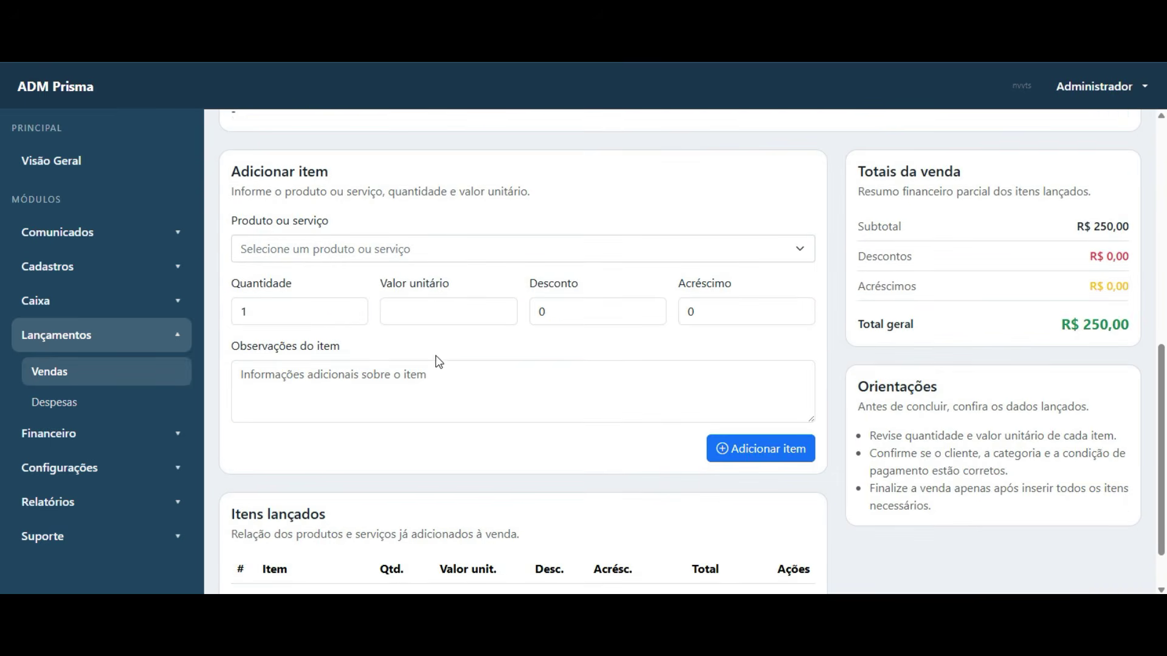
scroll(334, 325, "down", 1)
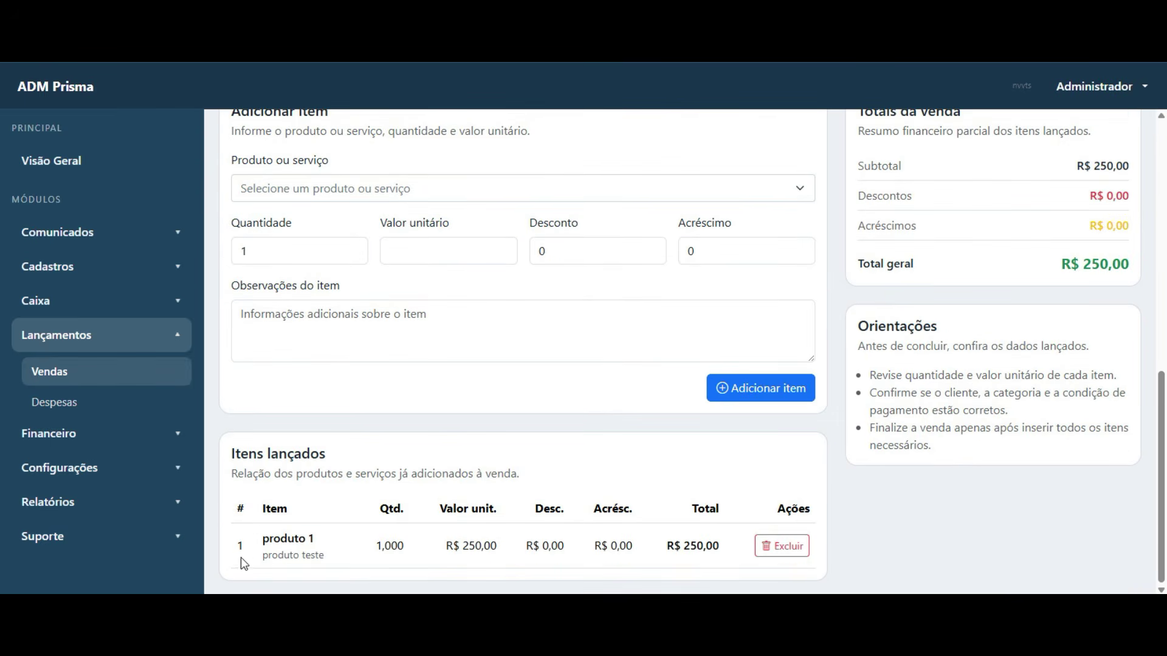
left_click_drag(241, 553, 489, 547)
left_click(543, 475)
scroll(626, 373, "up", 1)
scroll(638, 365, "down", 1)
left_click(782, 546)
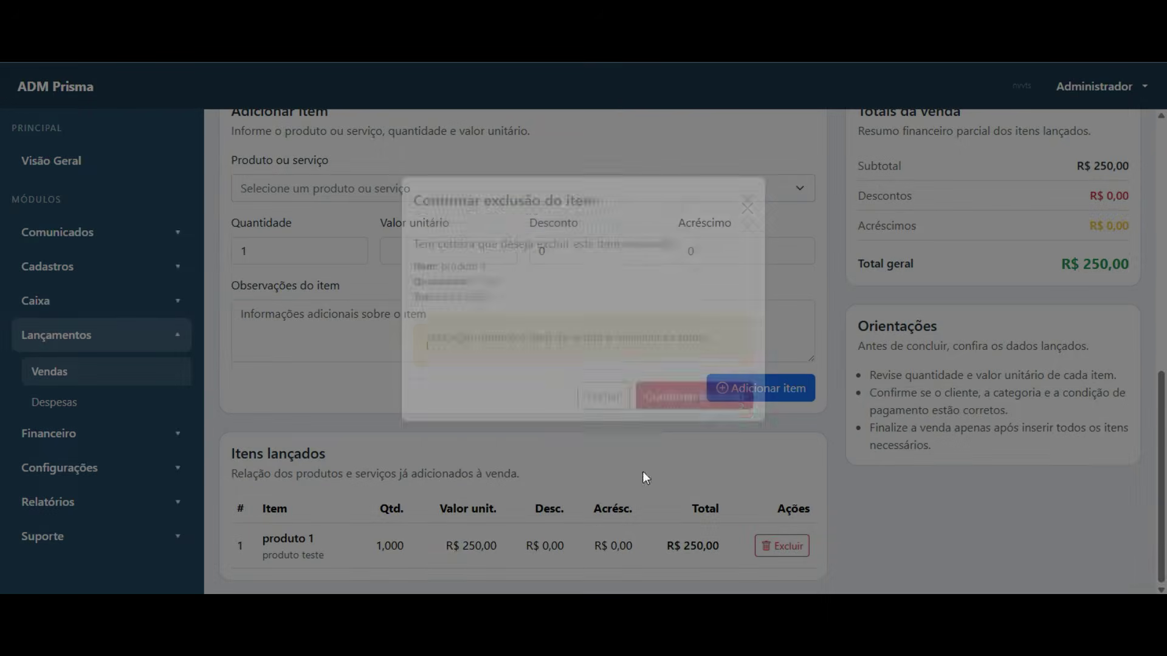
left_click(604, 426)
- Save and finalize the sale, confirming its status is now Finalizada
scroll(1136, 339, "up", 10)
left_click(1094, 203)
left_click_drag(450, 328, 645, 330)
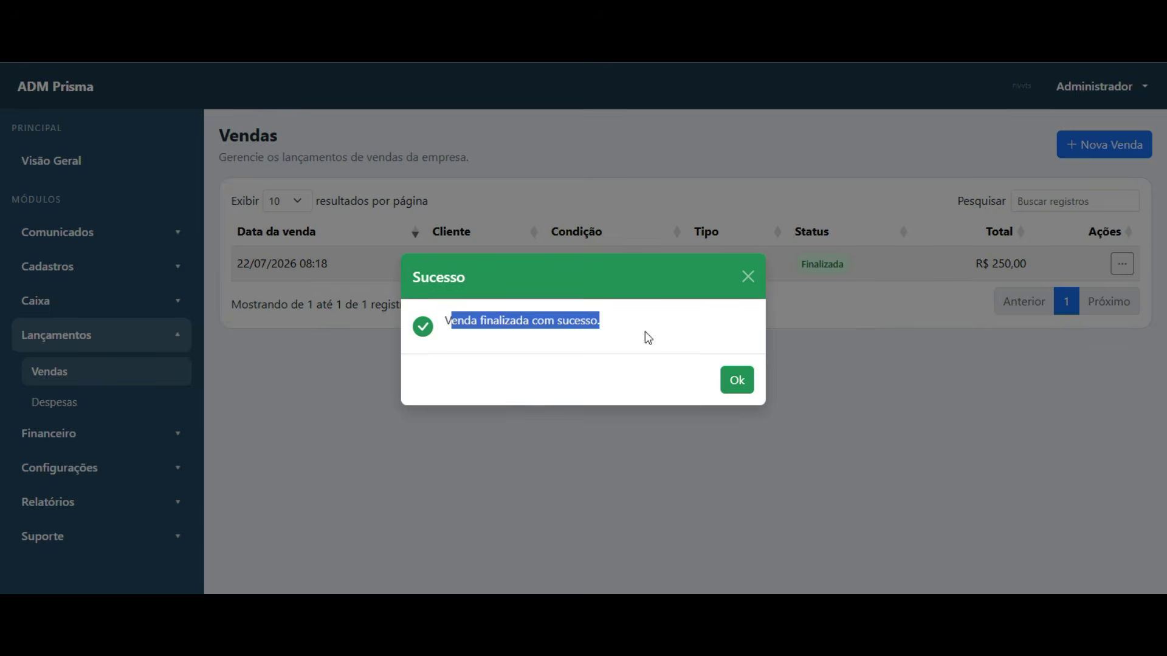
left_click(738, 381)
left_click_drag(803, 264, 847, 266)
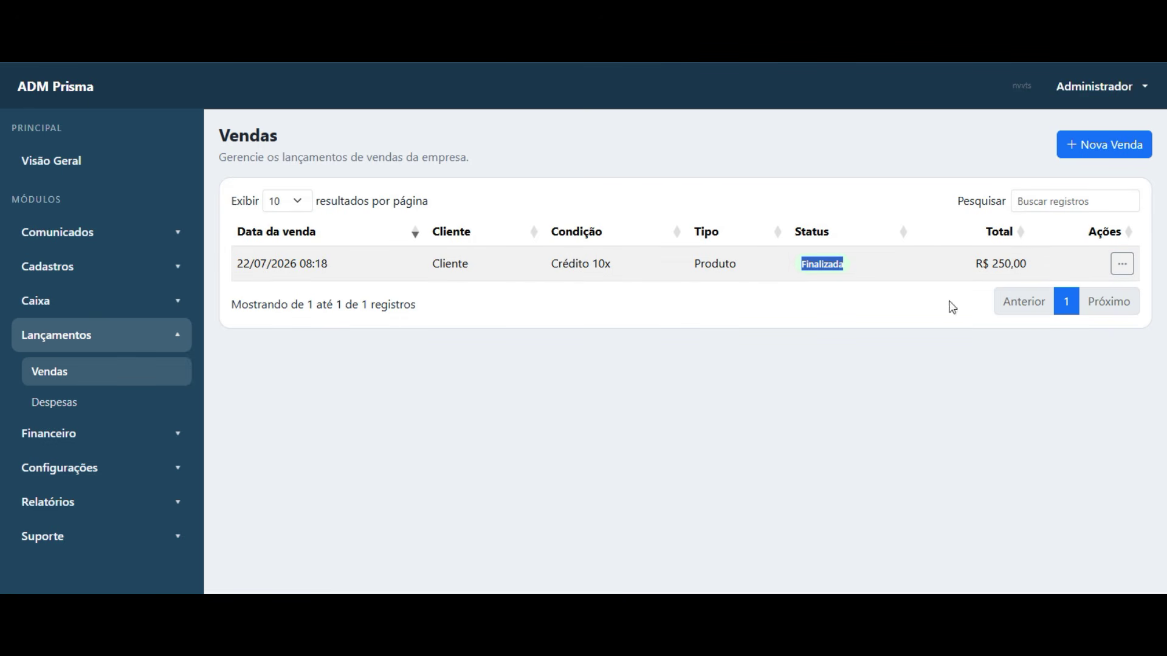
left_click(1122, 264)
- View sale 120's full details and export them with Exportar PDF
left_click(1068, 302)
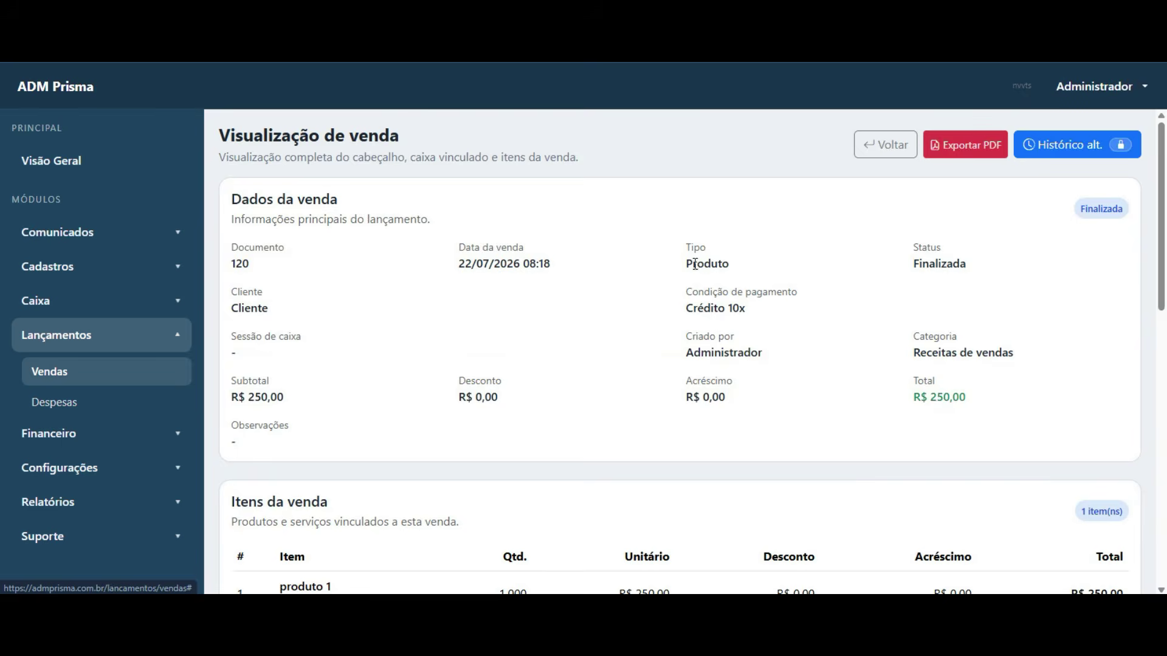
scroll(584, 401, "down", 4)
scroll(597, 396, "up", 4)
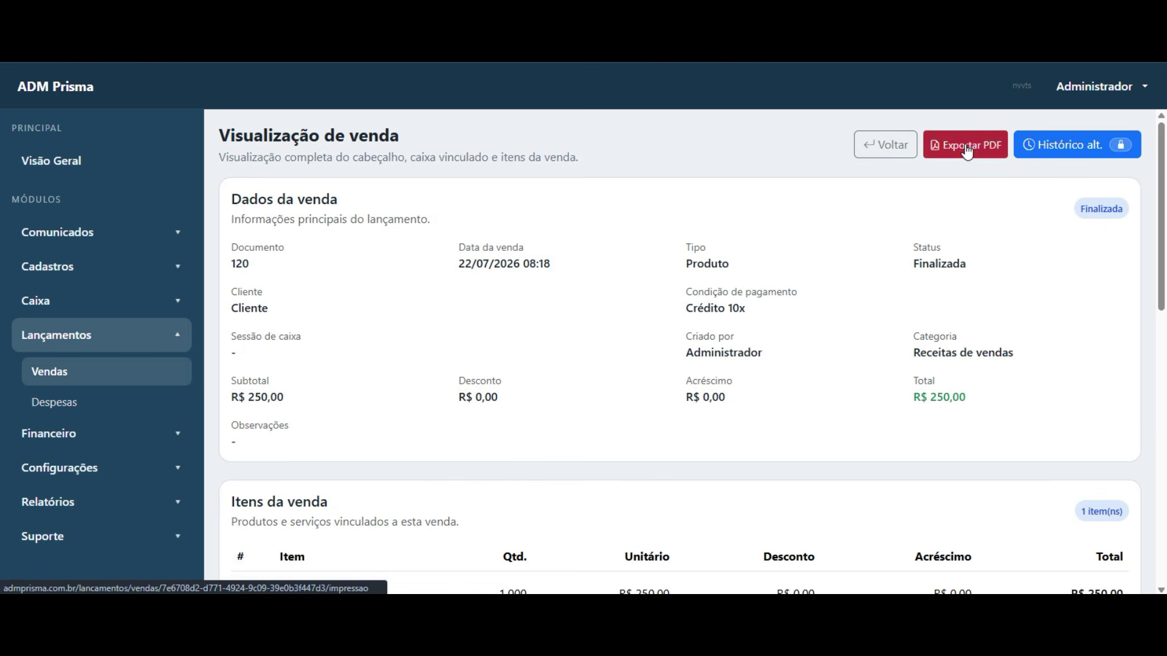
left_click(966, 152)
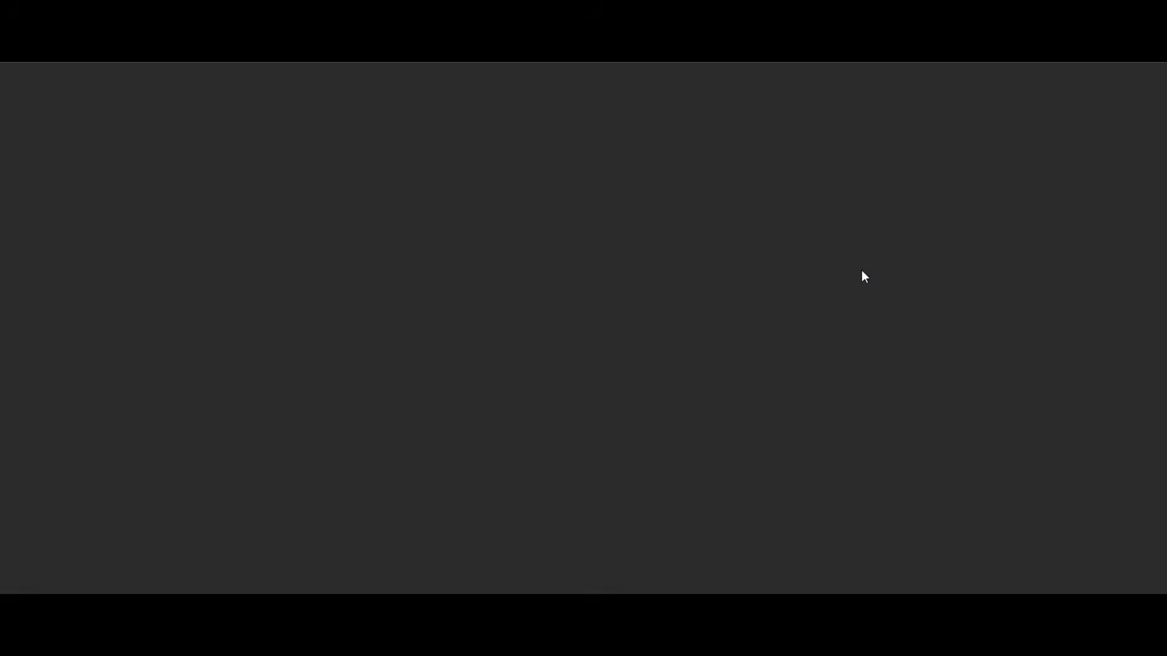
- Check the printout's ten R$ 25,00 installments, close the PDF and go back to Vendas
scroll(441, 255, "down", 4)
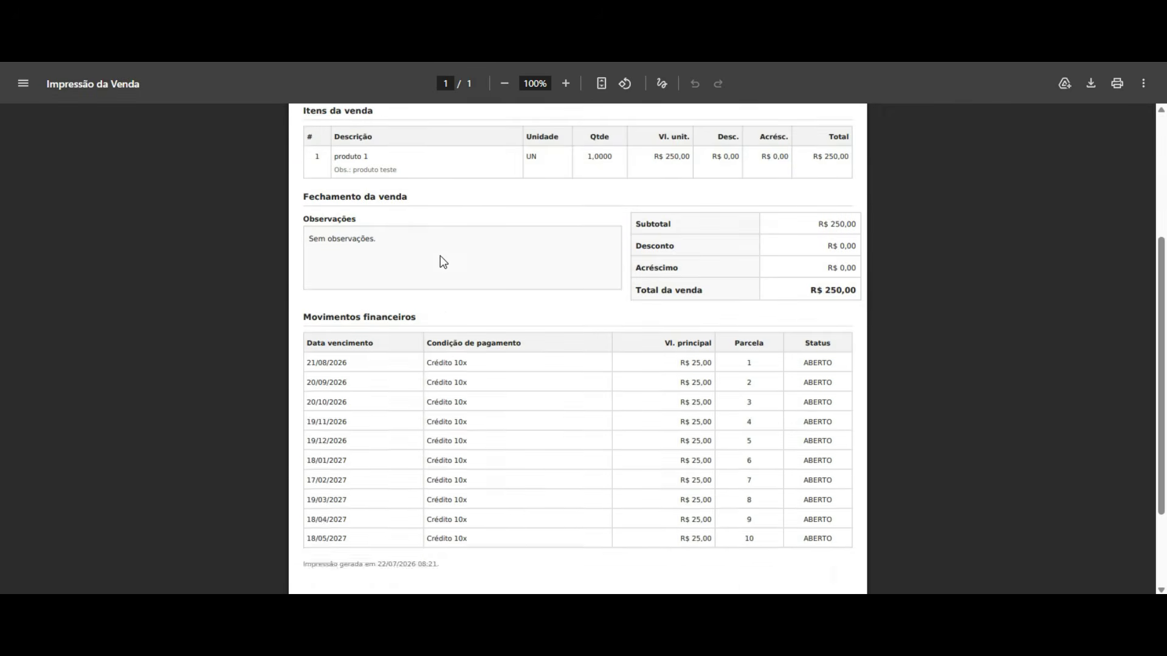
scroll(441, 254, "down", 2)
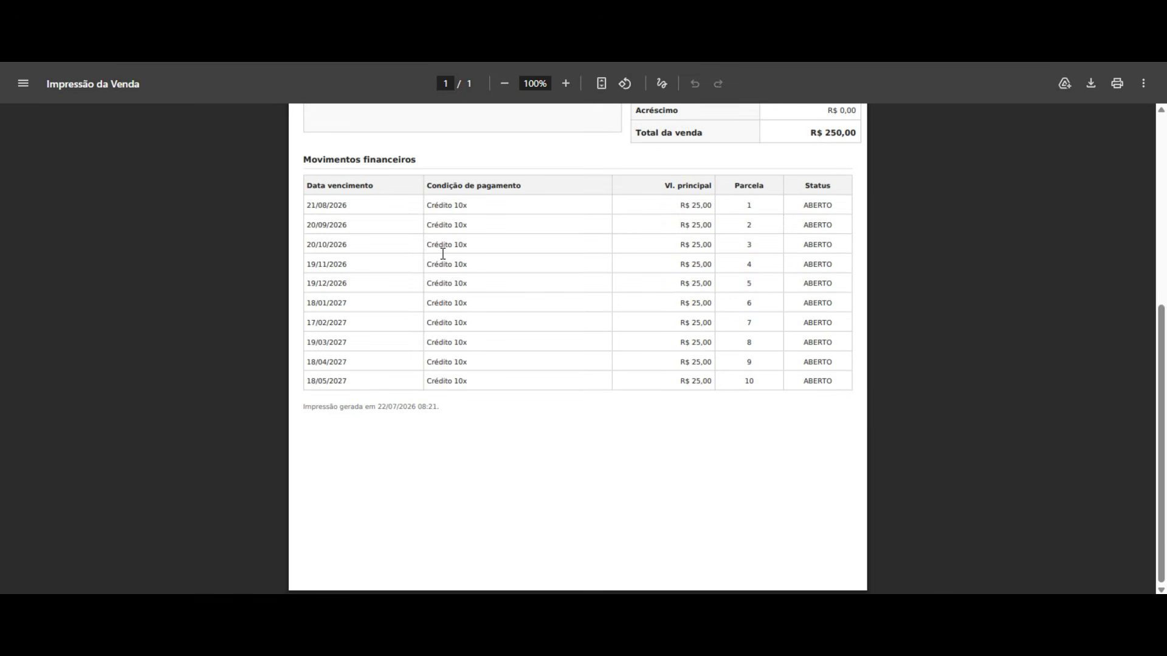
scroll(544, 513, "up", 6)
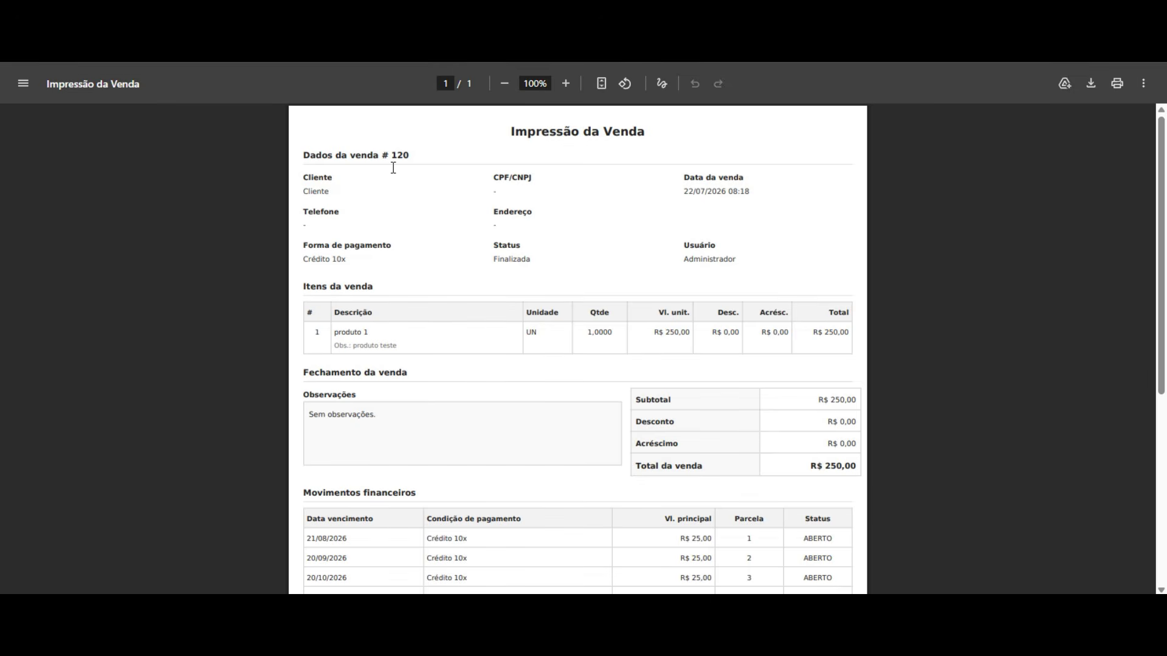
scroll(457, 285, "down", 4)
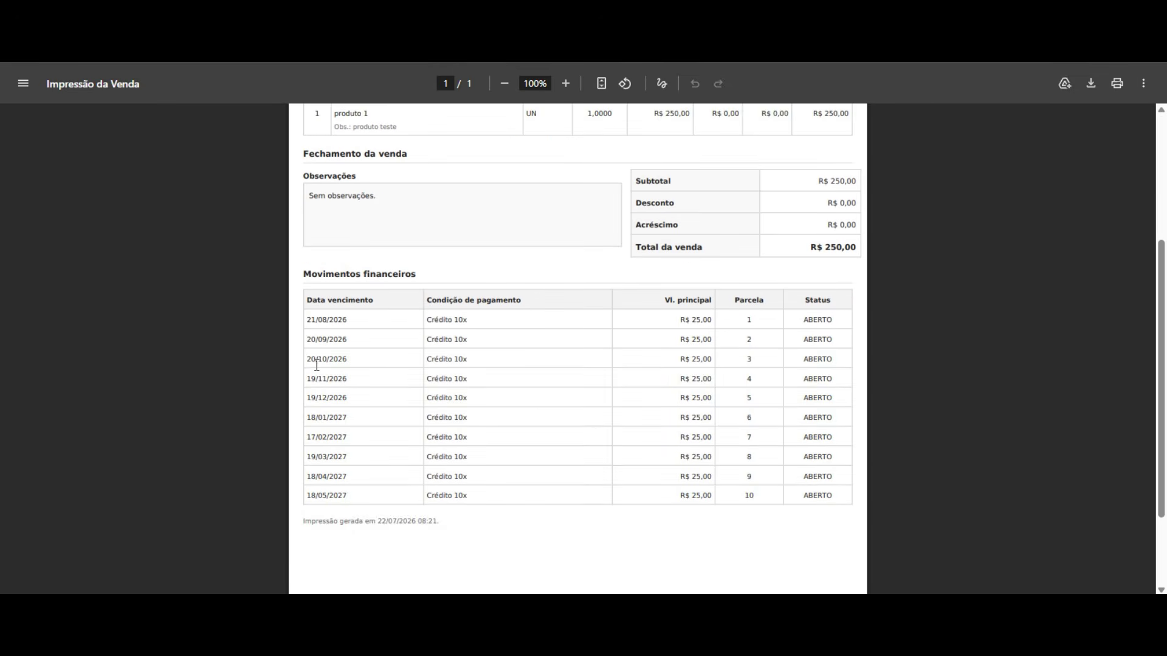
left_click_drag(309, 324, 841, 495)
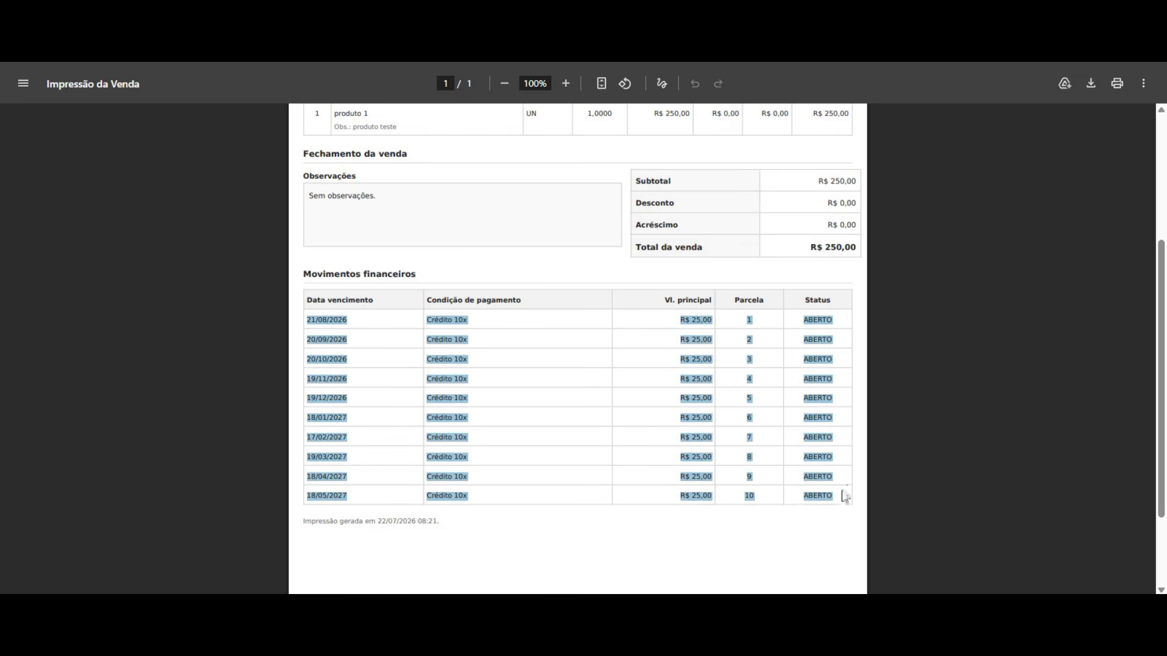
left_click(646, 387)
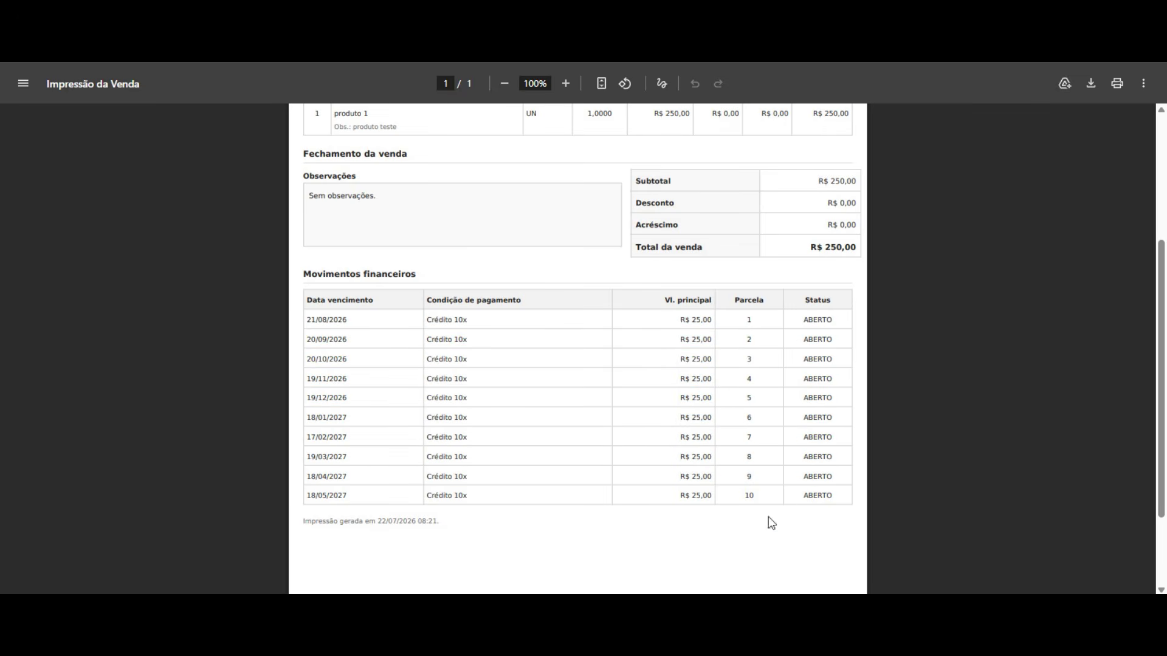
scroll(593, 404, "up", 4)
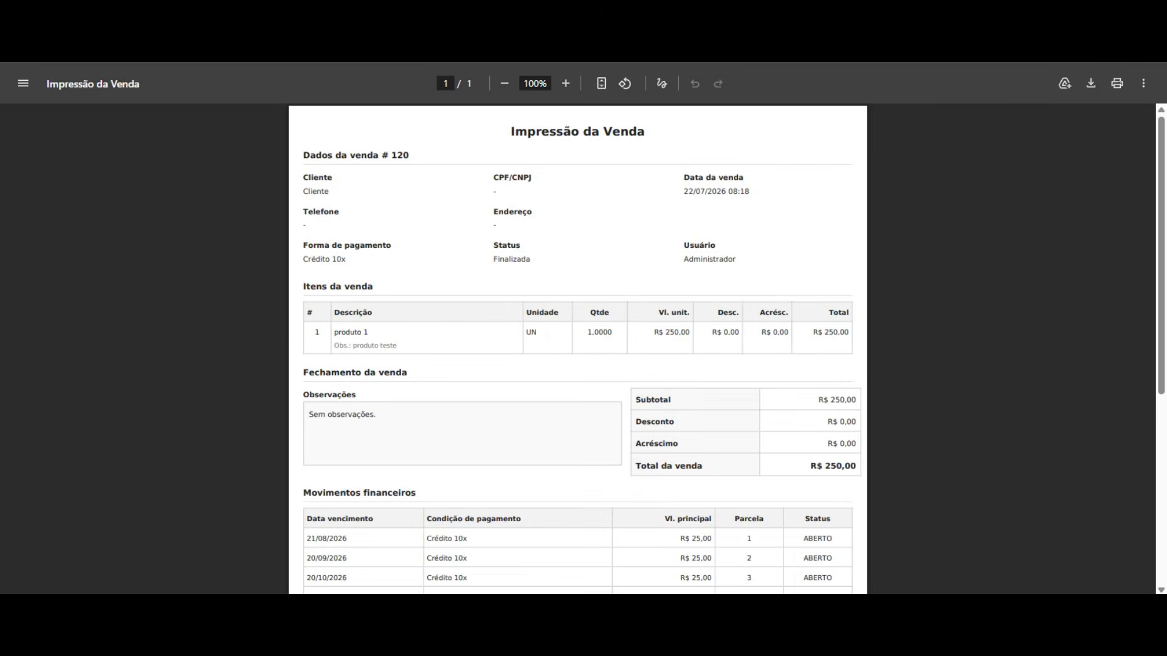
key("ctrl+w")
left_click(874, 151)
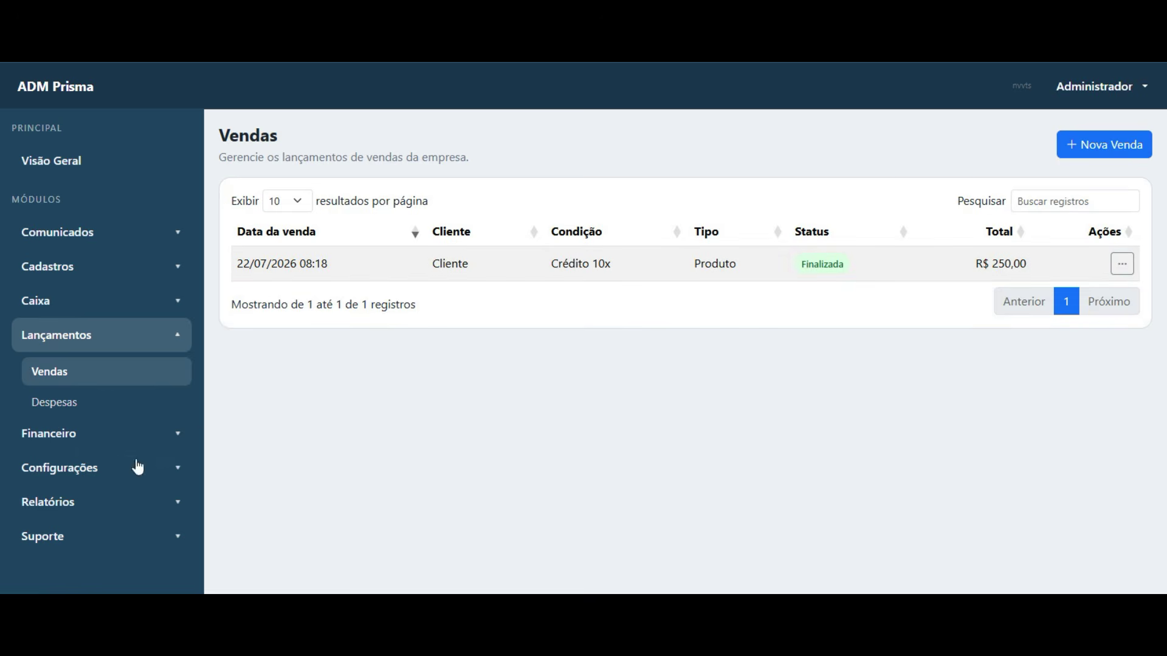
- Open Financeiro > Contas a receber to list the sale's receivables
left_click(86, 409)
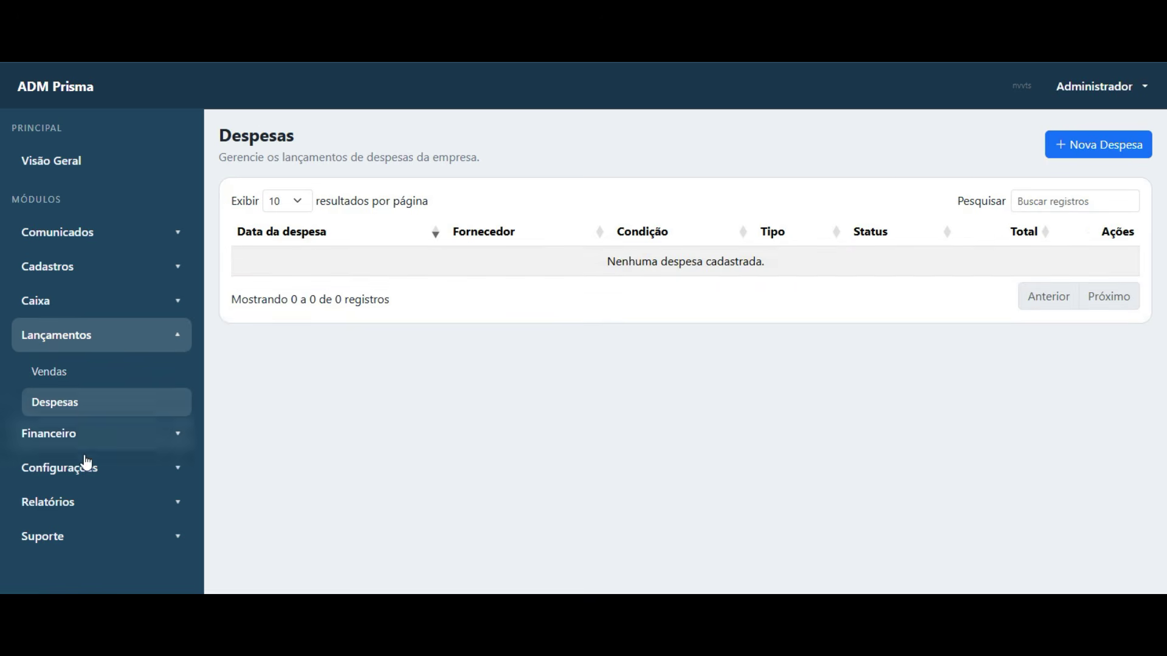
left_click(86, 436)
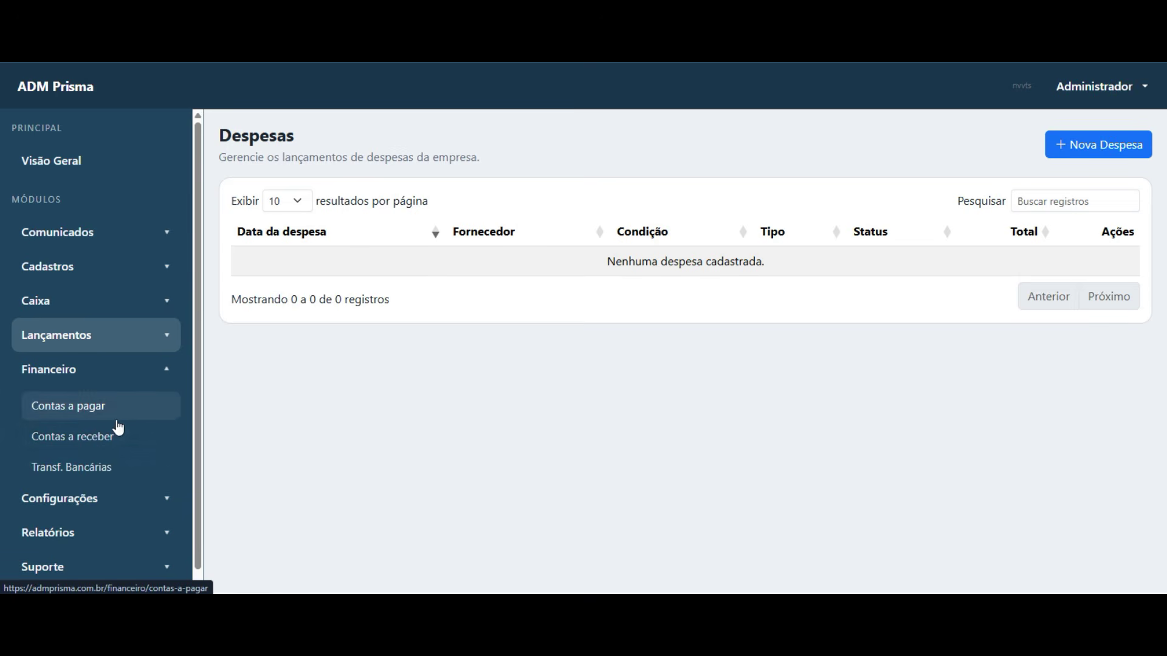
left_click(96, 447)
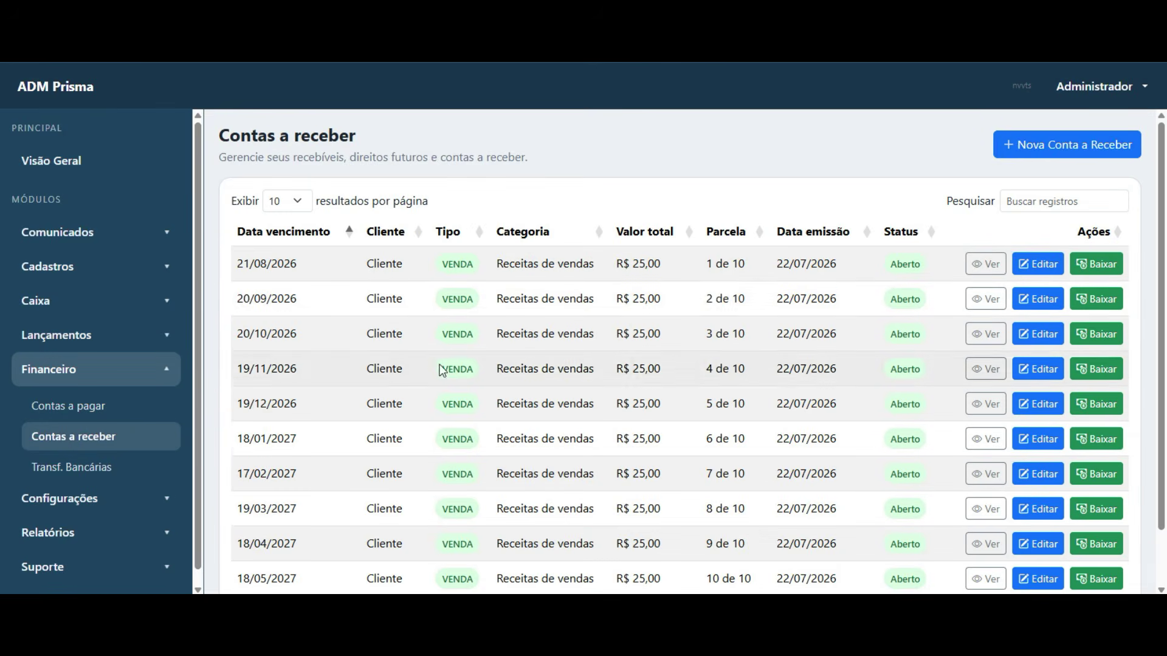
scroll(401, 368, "down", 1)
scroll(358, 517, "up", 1)
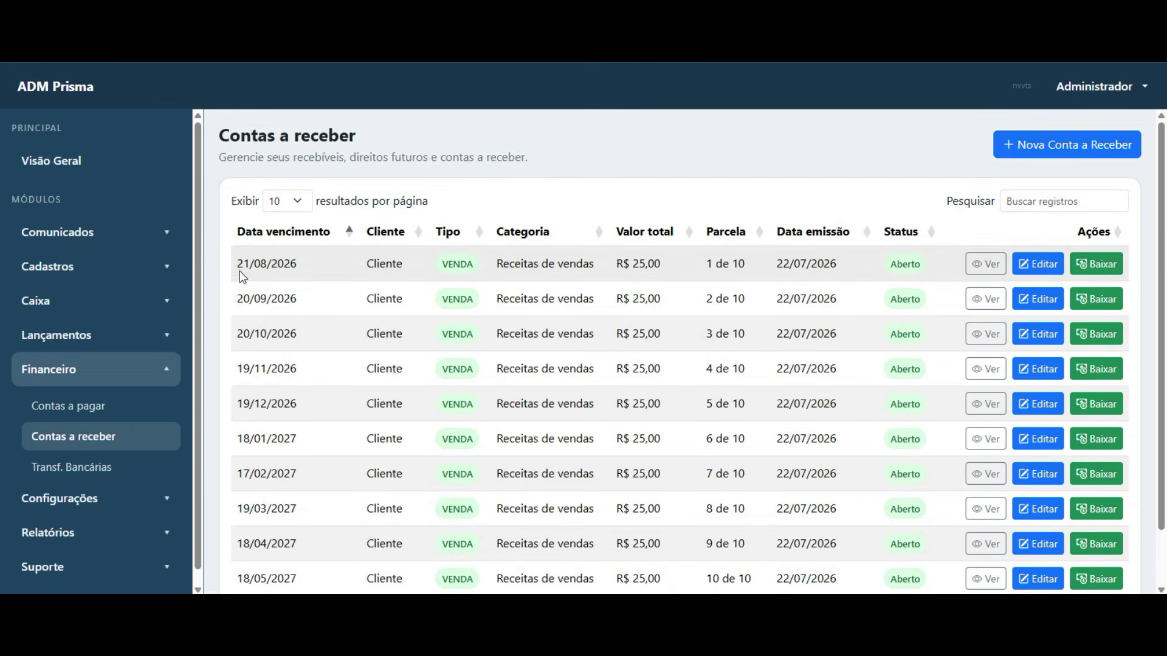
scroll(730, 176, "down", 1)
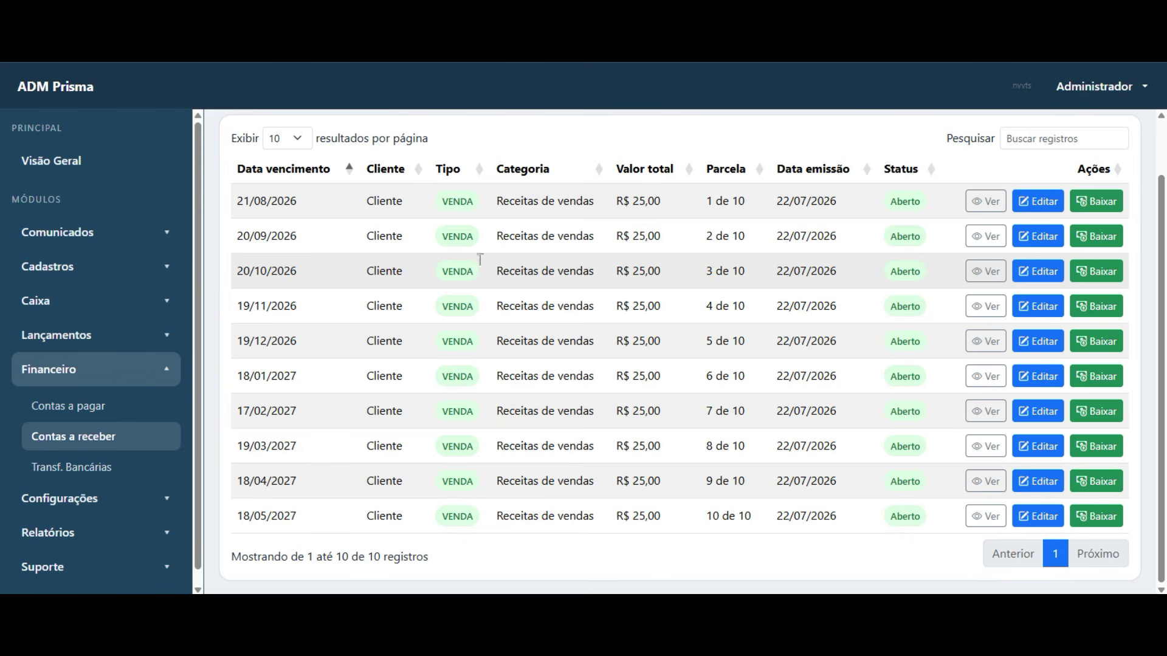
- Compare the installment due dates and open installment 1/10, due 21/08/2026
triple_click(249, 205)
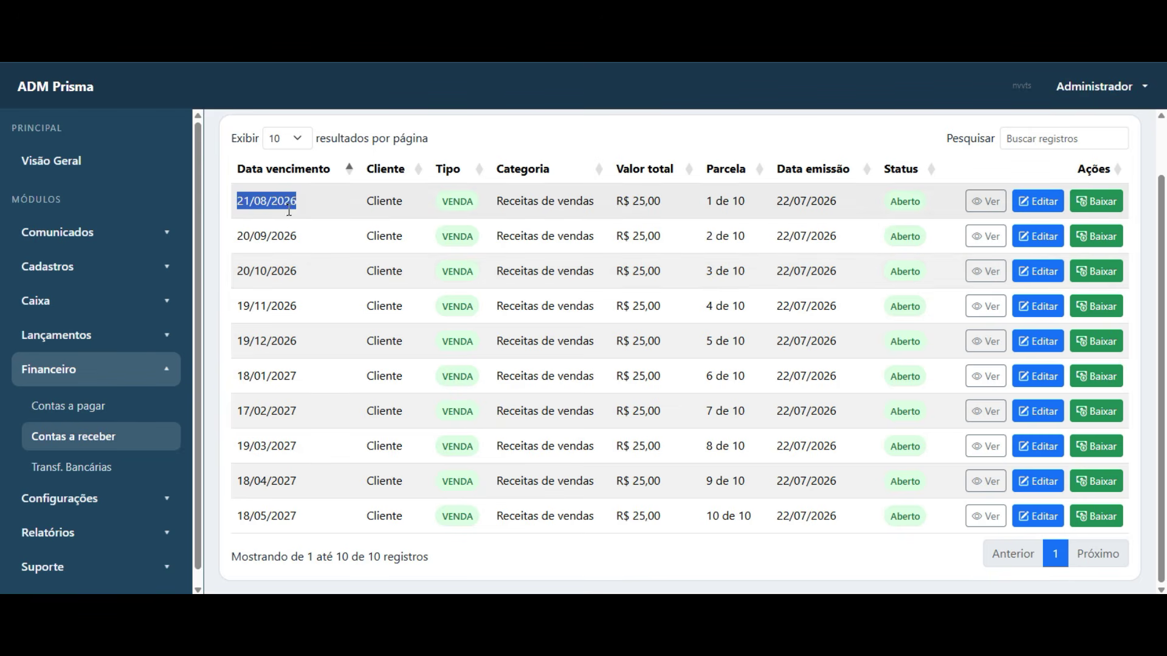
triple_click(245, 236)
triple_click(249, 271)
left_click_drag(250, 308, 313, 316)
left_click(659, 217)
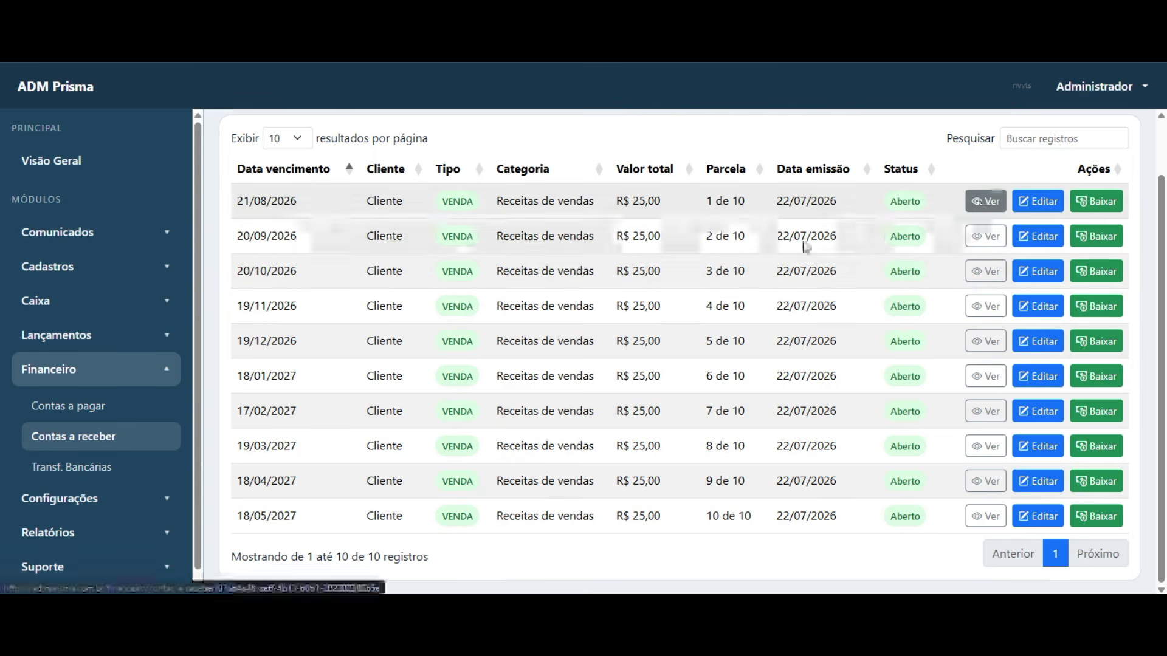
left_click(986, 202)
scroll(410, 338, "down", 2)
scroll(407, 337, "down", 4)
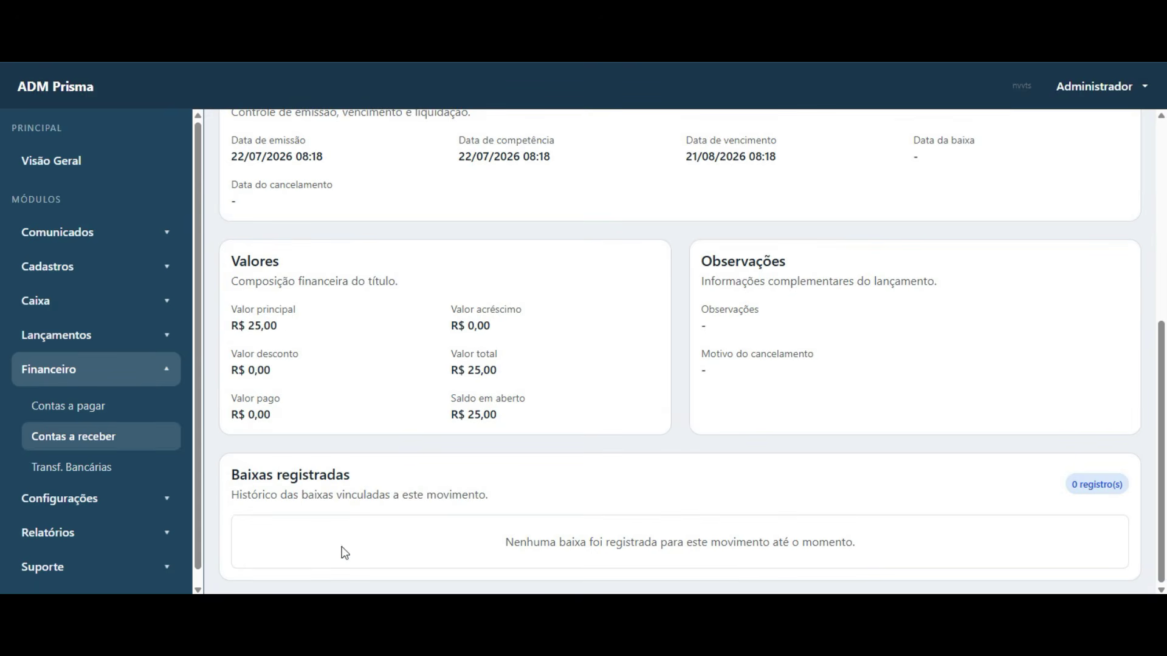
scroll(441, 392, "up", 5)
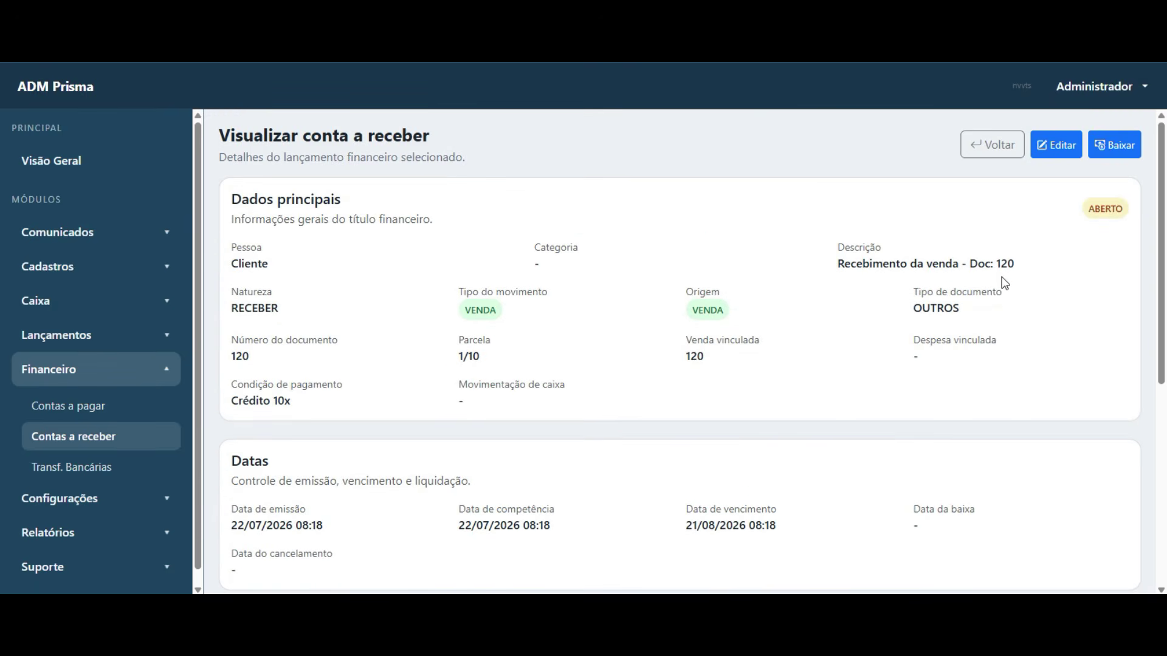
left_click(1054, 145)
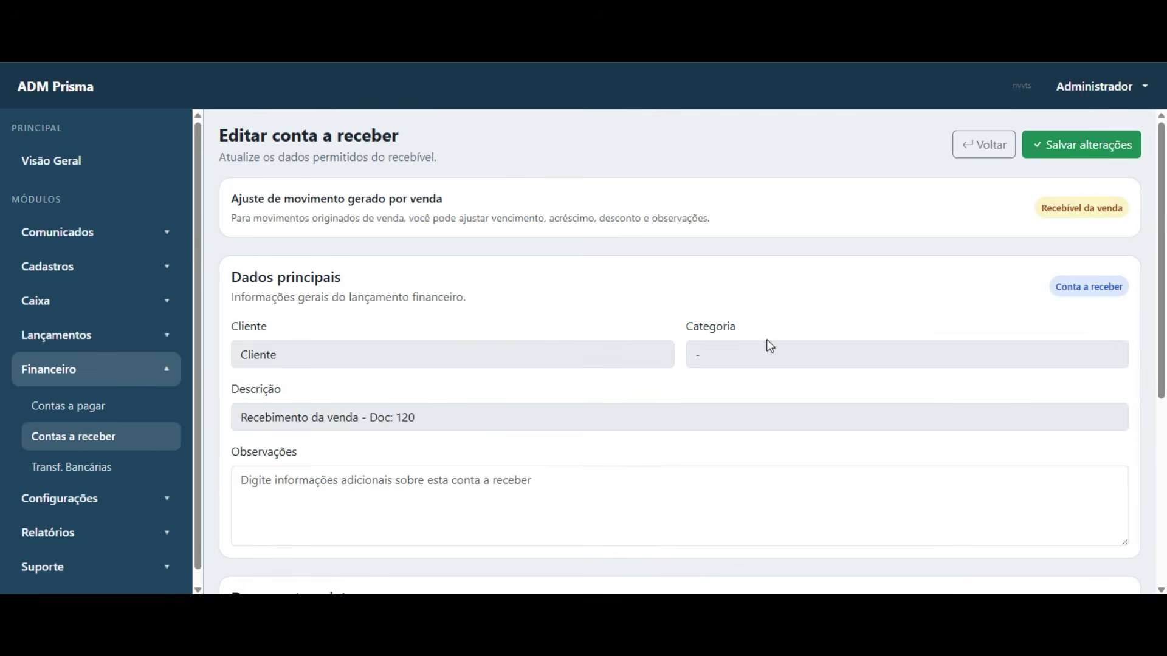
scroll(552, 312, "down", 3)
left_click(402, 276)
scroll(646, 336, "down", 2)
left_click(932, 352)
left_click(1019, 369)
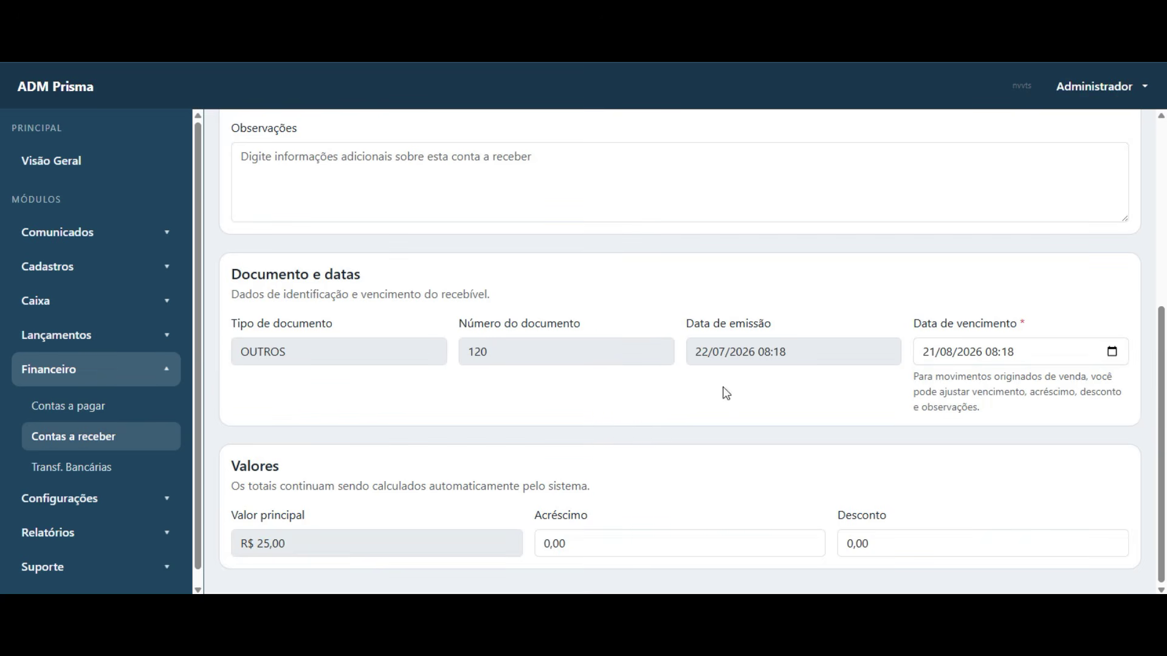
left_click(565, 543)
left_click(877, 544)
left_click(681, 551)
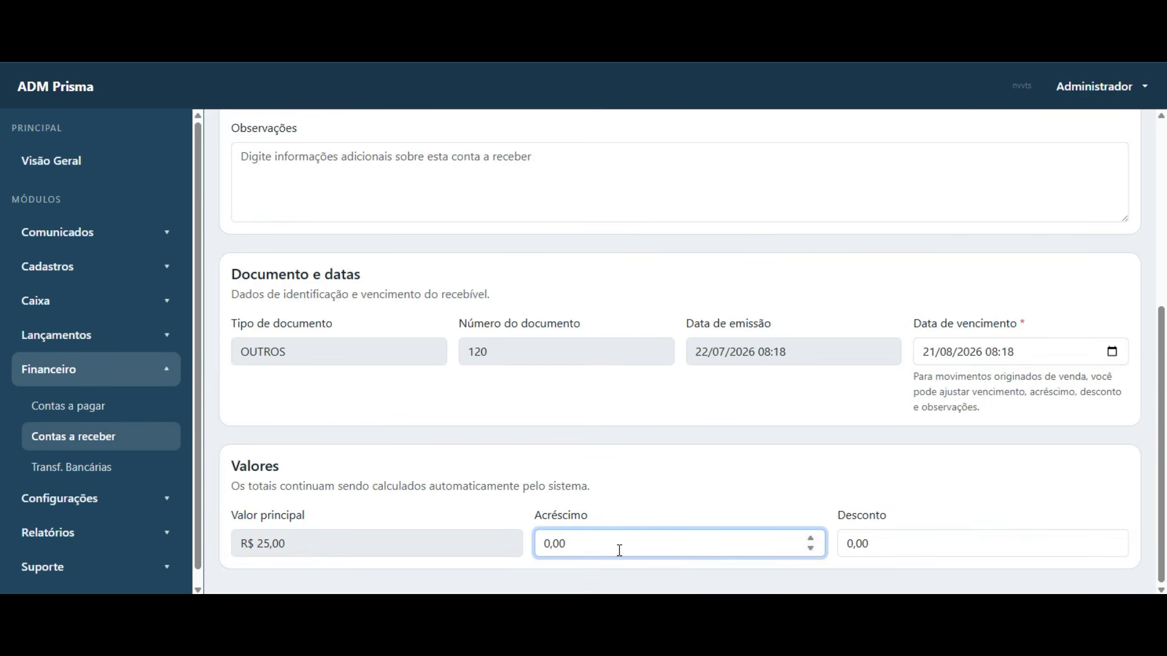
left_click_drag(620, 545, 487, 546)
left_click(570, 546)
left_click_drag(875, 548, 829, 546)
left_click(788, 485)
scroll(926, 437, "up", 10)
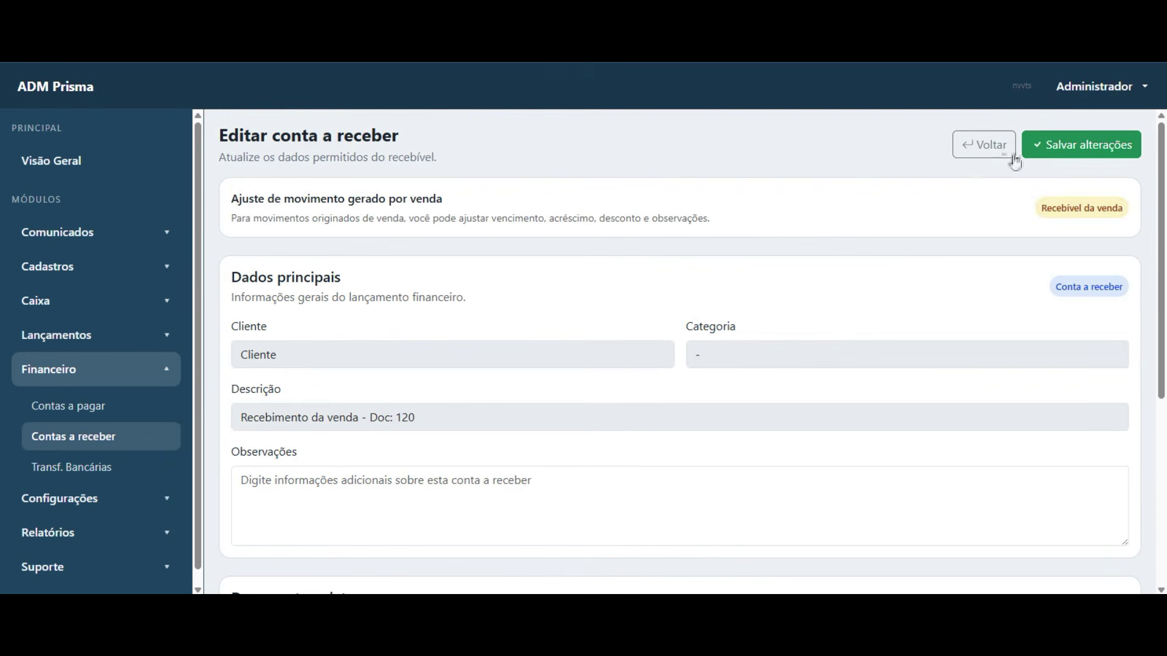
left_click(994, 145)
scroll(632, 352, "down", 5)
scroll(628, 361, "up", 5)
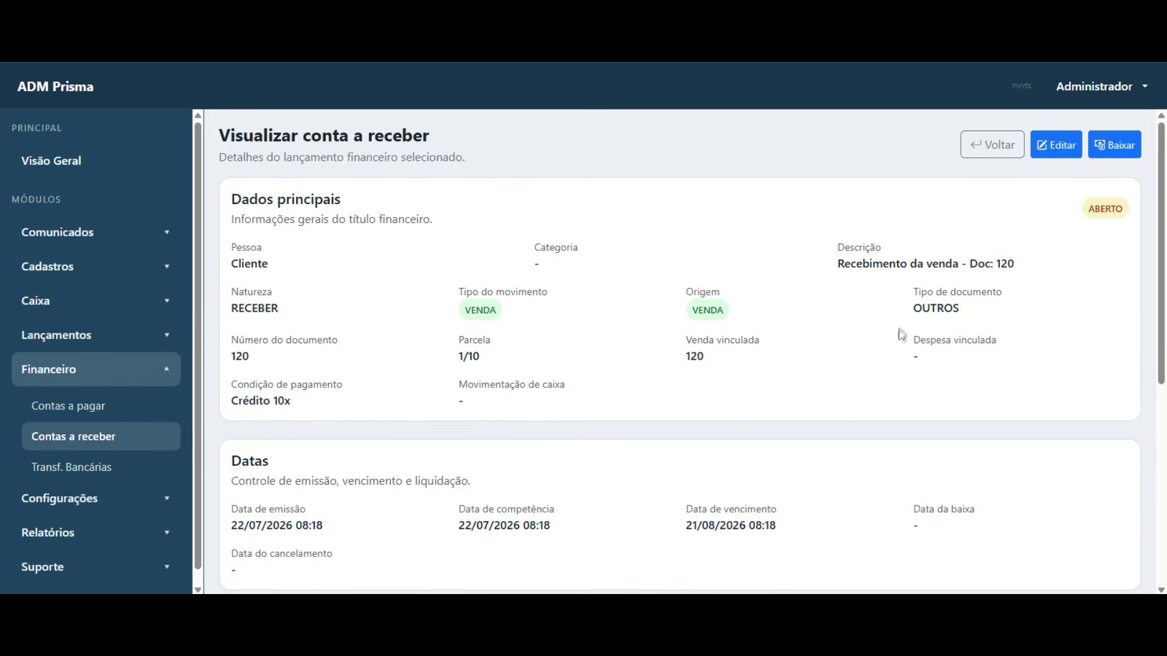
- Start a settlement of installment 1 and select banco teste as the bank account
left_click(1114, 145)
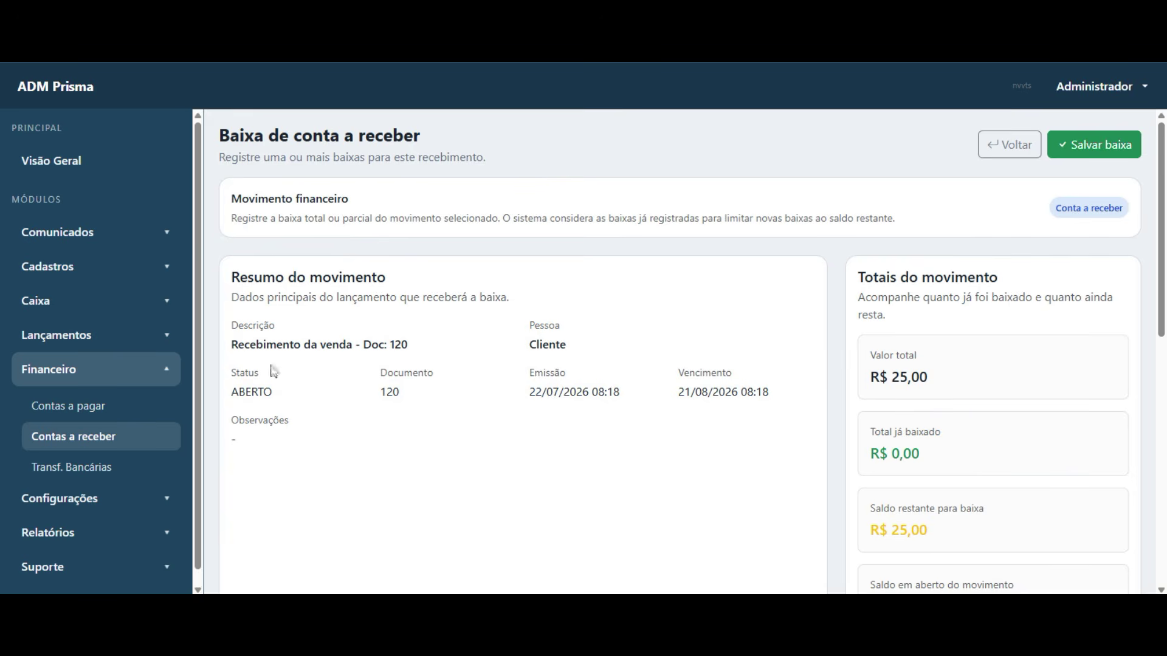
left_click_drag(871, 378, 938, 383)
left_click(689, 398)
scroll(465, 377, "down", 1)
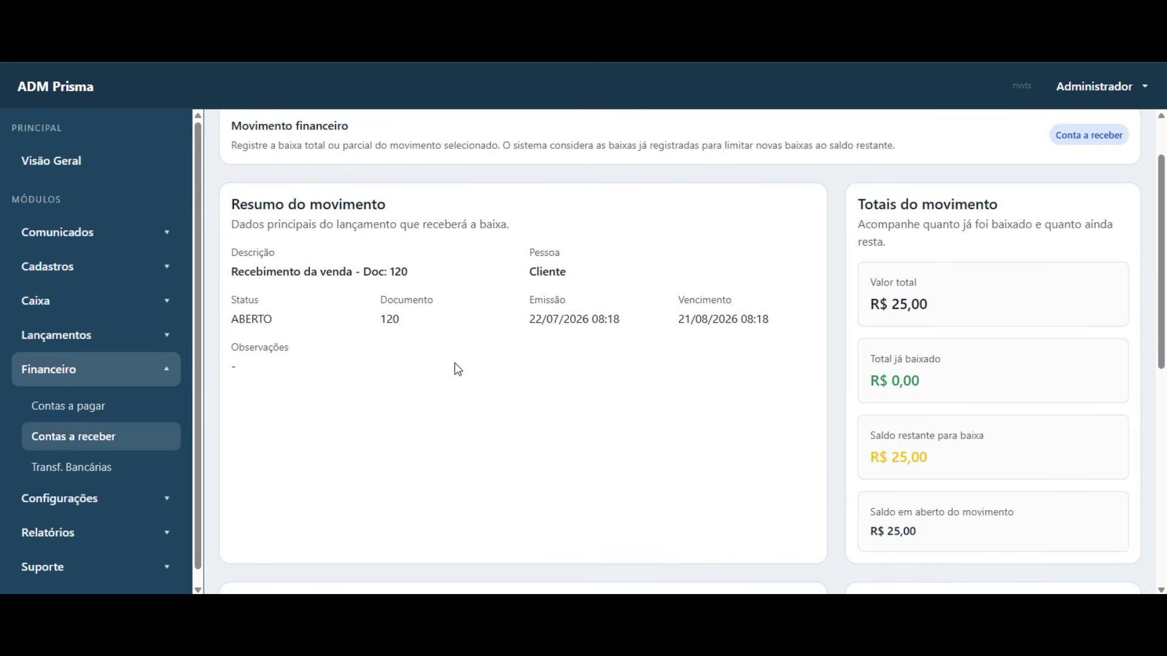
scroll(457, 369, "down", 6)
scroll(471, 343, "up", 6)
scroll(493, 318, "down", 4)
scroll(544, 389, "down", 1)
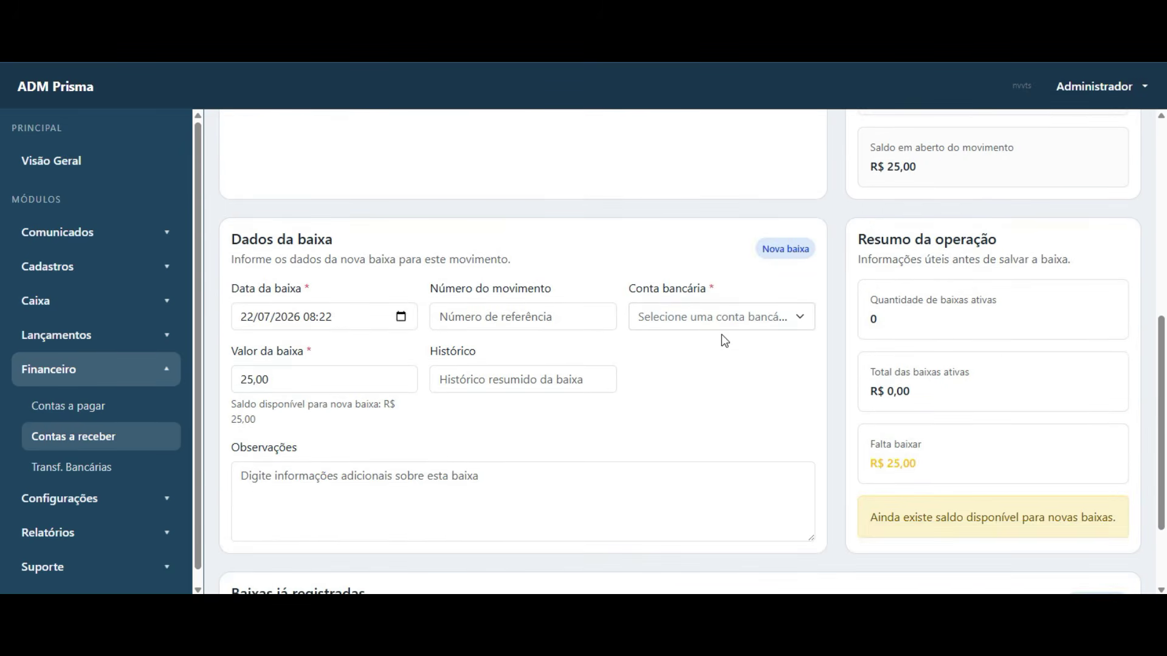
left_click(767, 318)
left_click(708, 381)
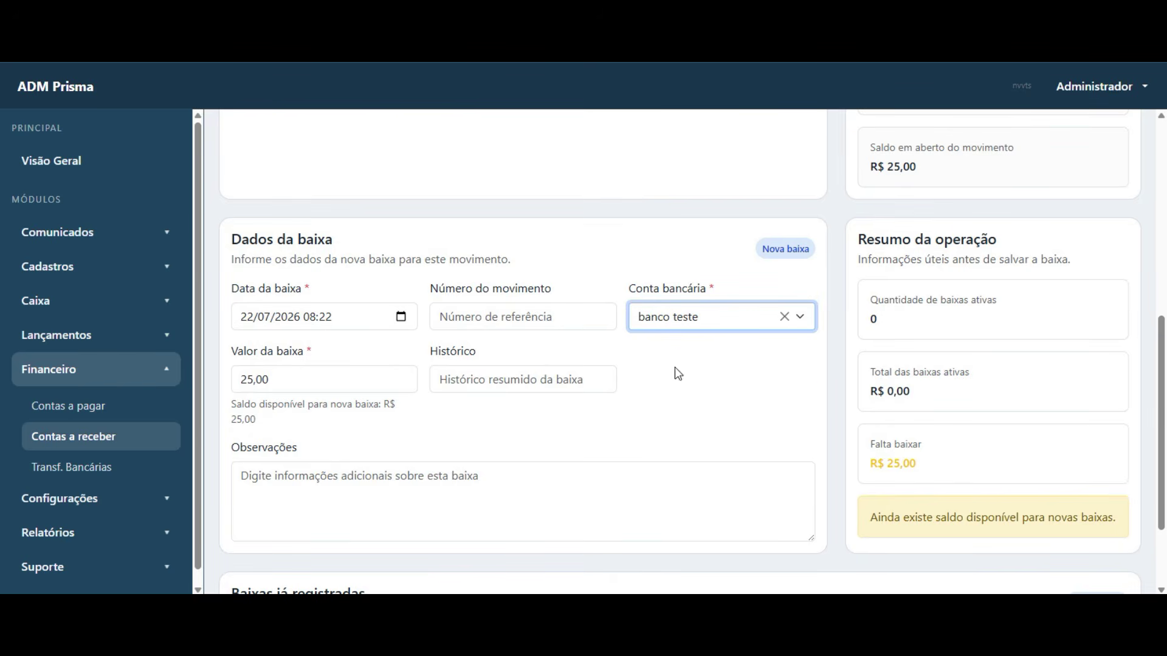
- Change Valor da baixa to 20,00 and save, leaving the installment PARCIAL
left_click_drag(271, 384, 242, 384)
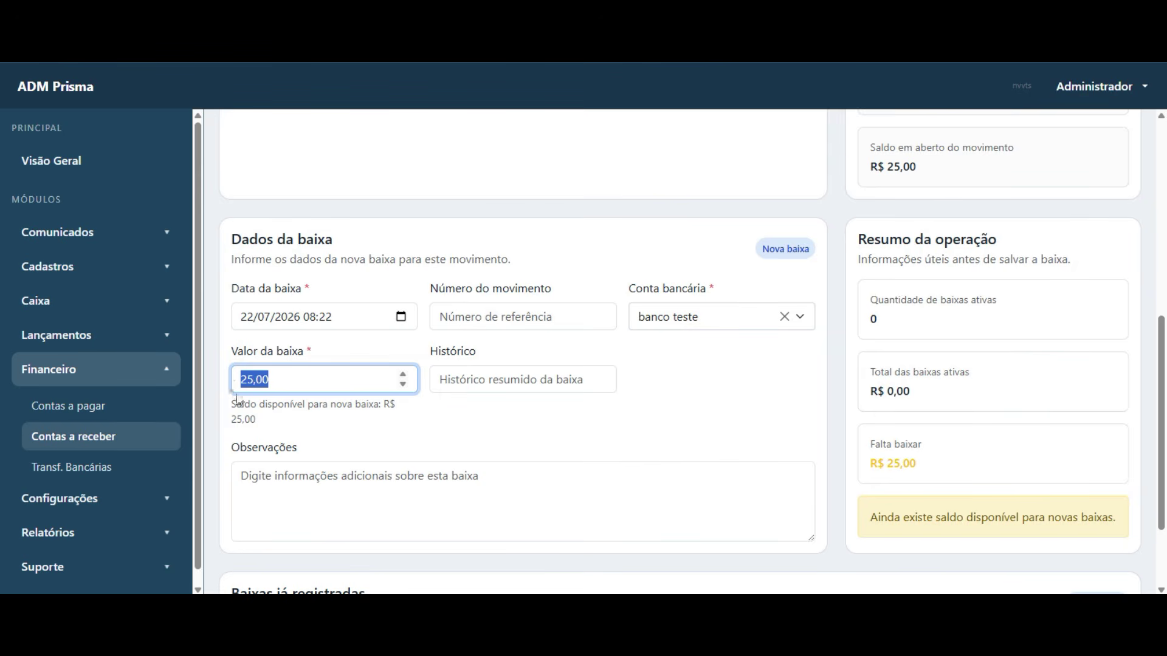
triple_click(254, 416)
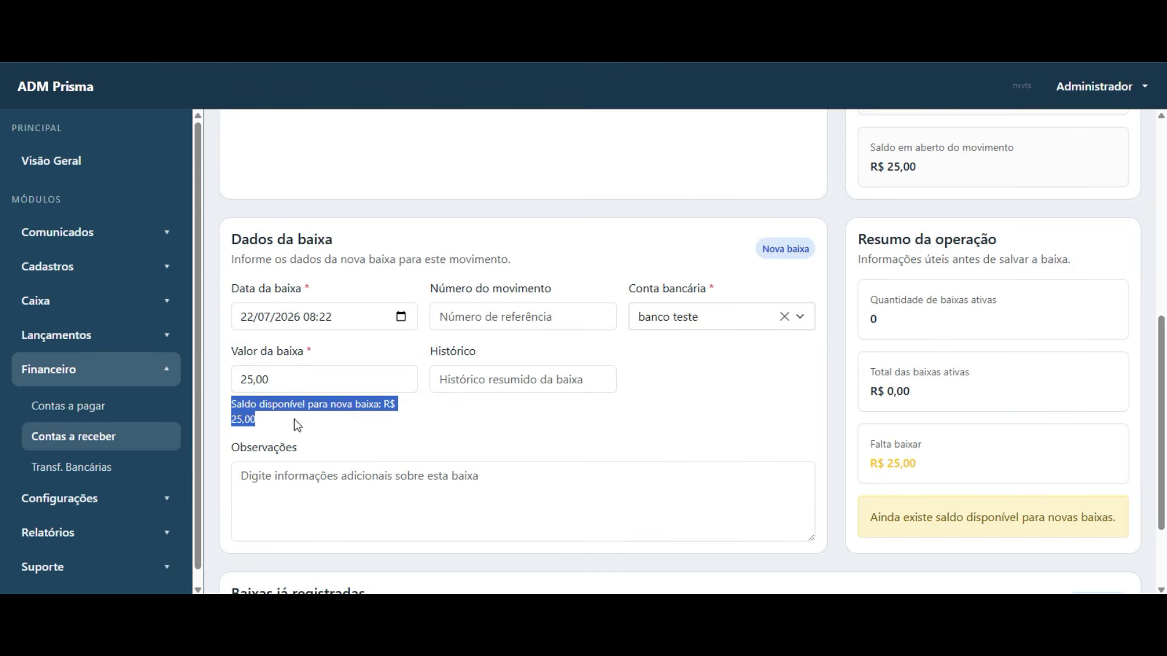
left_click_drag(278, 380, 218, 389)
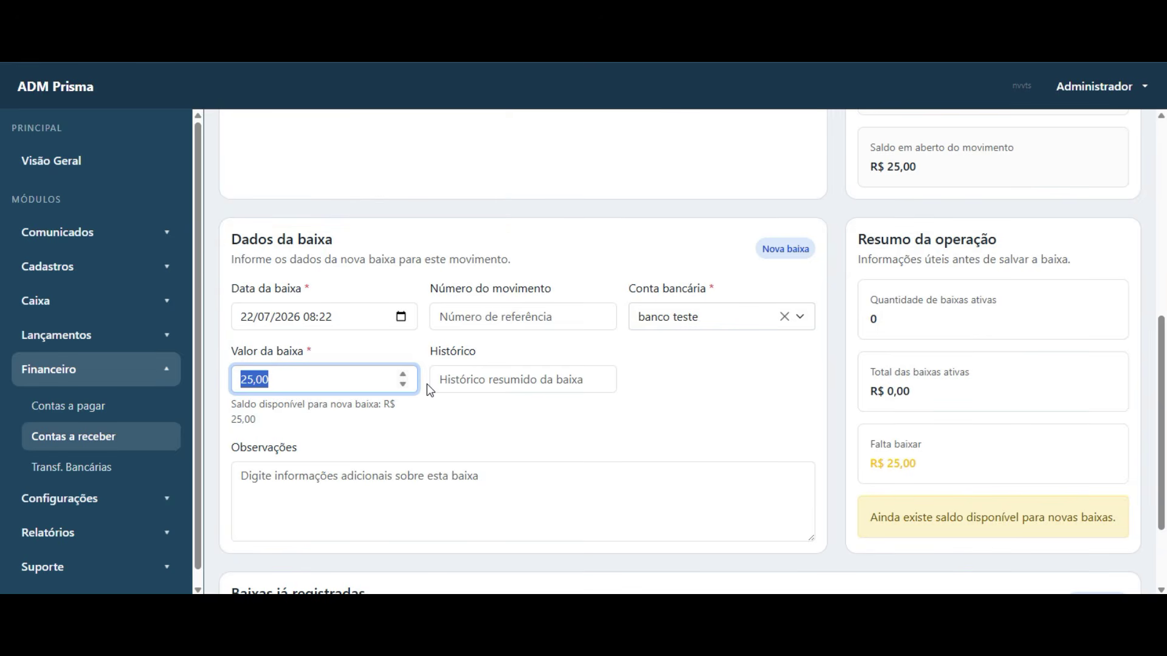
type("20,00")
key("Return")
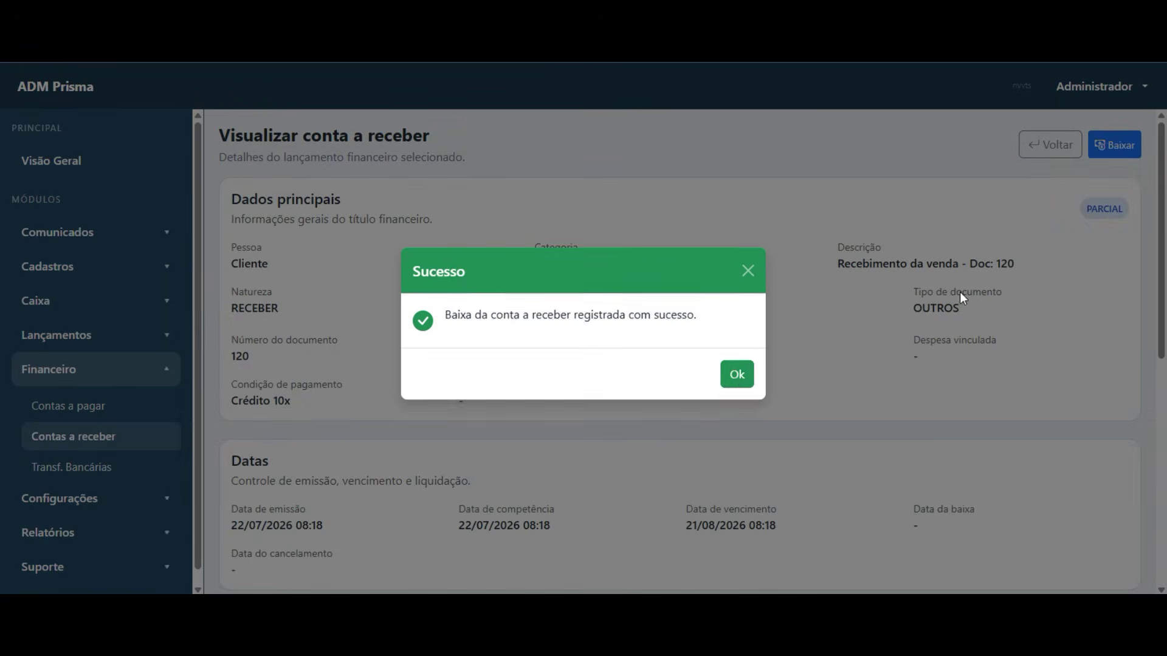
left_click(728, 380)
scroll(610, 323, "down", 8)
scroll(608, 298, "up", 8)
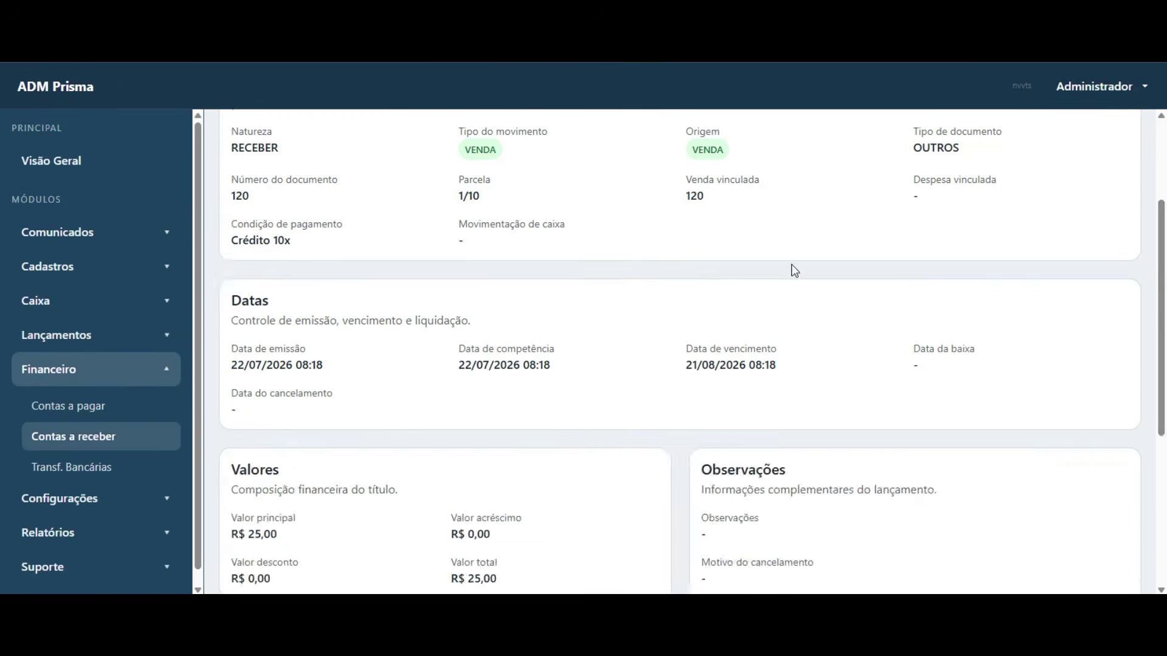
left_click_drag(1087, 210, 1116, 211)
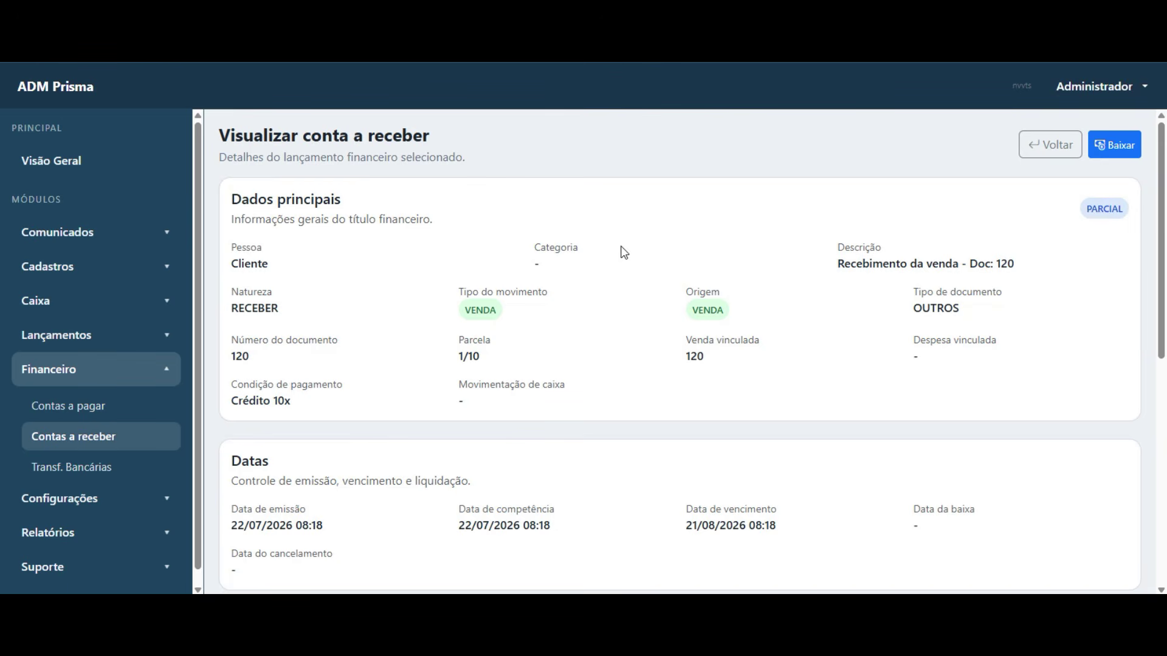
- Check the R$ 5,00 open balance and prepare a 5,00 settlement into banco teste
scroll(531, 290, "down", 8)
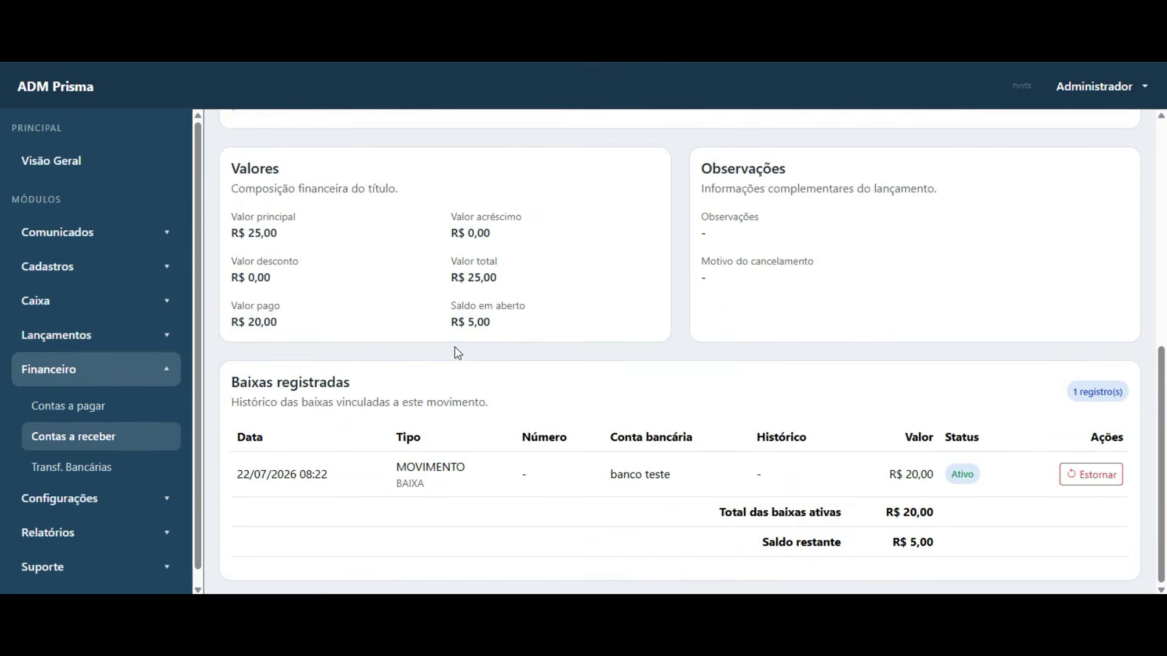
left_click_drag(494, 327, 448, 309)
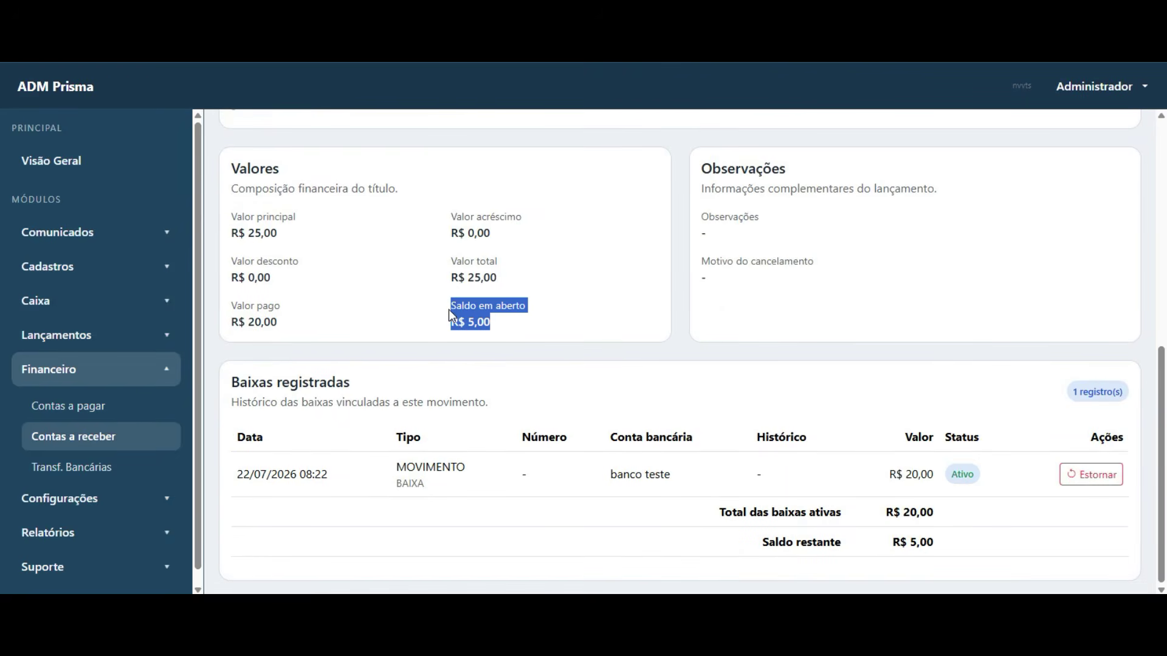
left_click(480, 328)
scroll(771, 297, "up", 8)
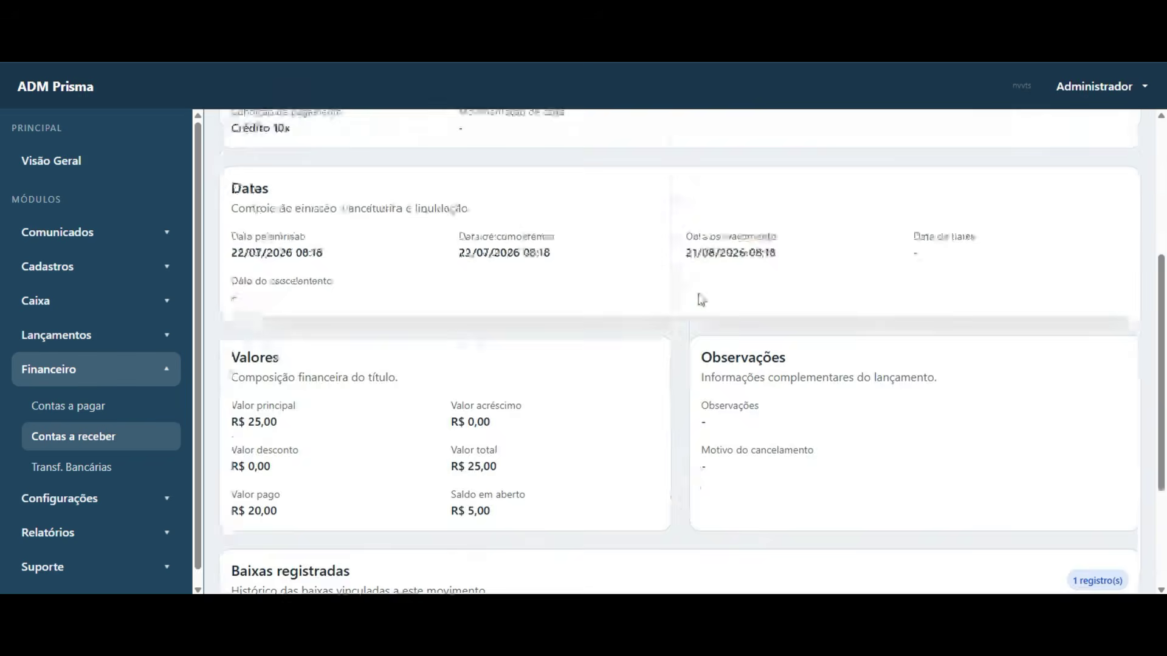
left_click(1114, 144)
scroll(535, 343, "down", 8)
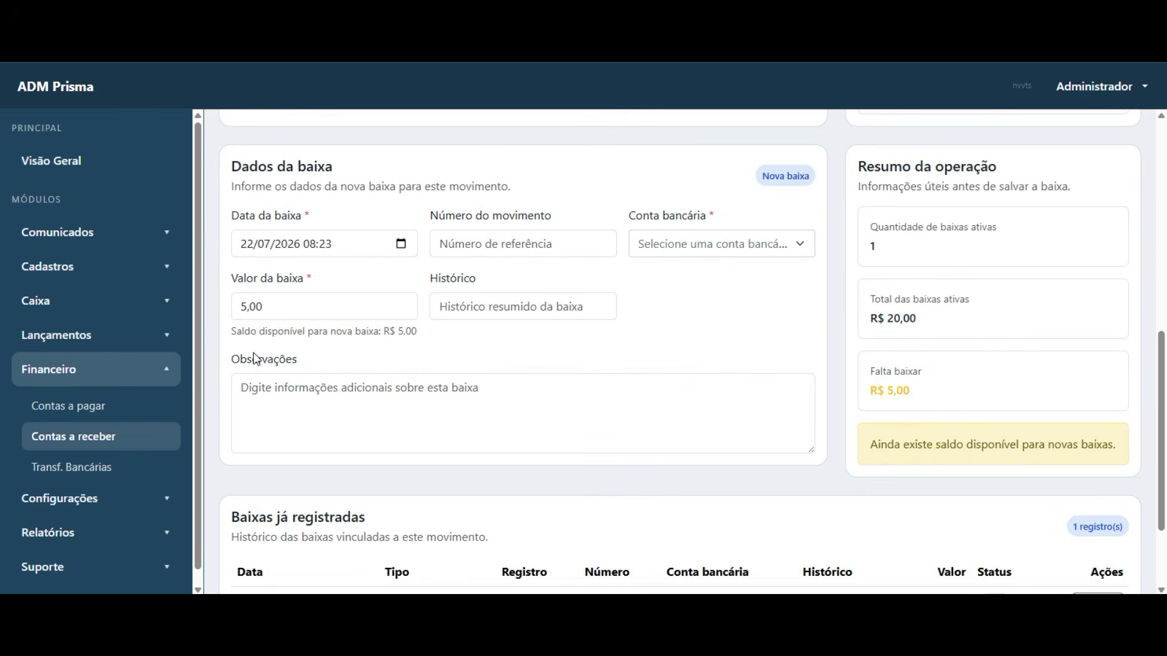
left_click_drag(282, 308, 226, 315)
left_click(270, 306)
left_click(363, 312)
left_click(758, 249)
left_click(739, 309)
- Save the settlement, confirm R$ 0,00 remaining and see installment 1 as Baixado
scroll(827, 318, "up", 8)
left_click(1086, 144)
left_click(737, 373)
scroll(621, 339, "down", 8)
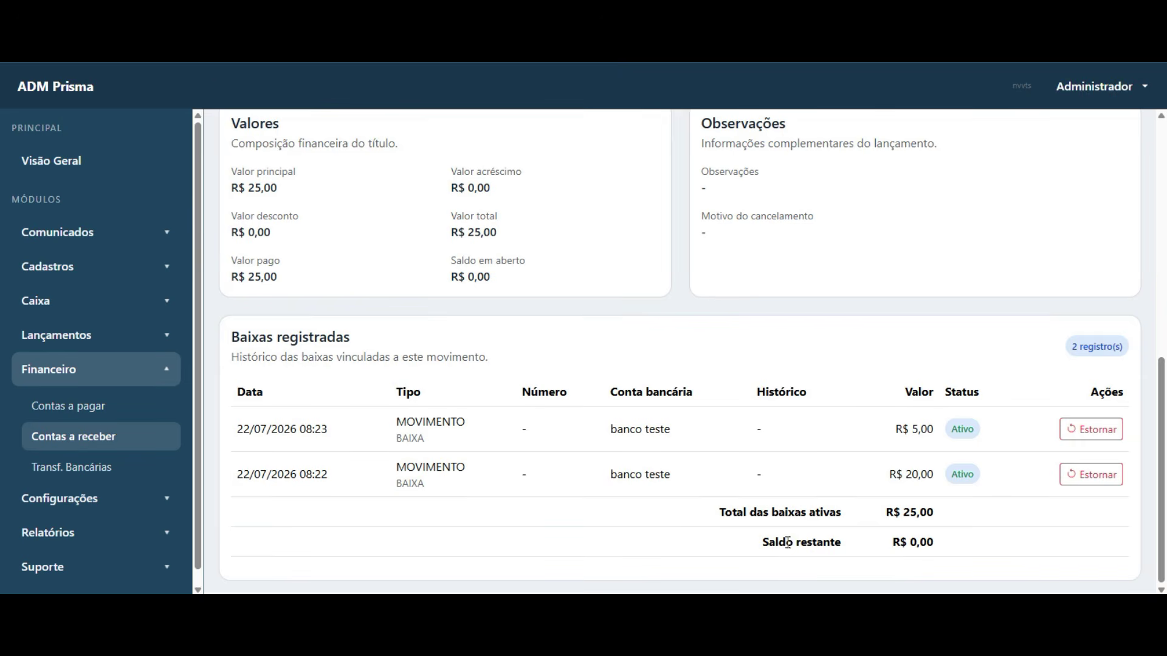
left_click_drag(756, 551, 939, 557)
left_click(927, 264)
scroll(926, 263, "up", 10)
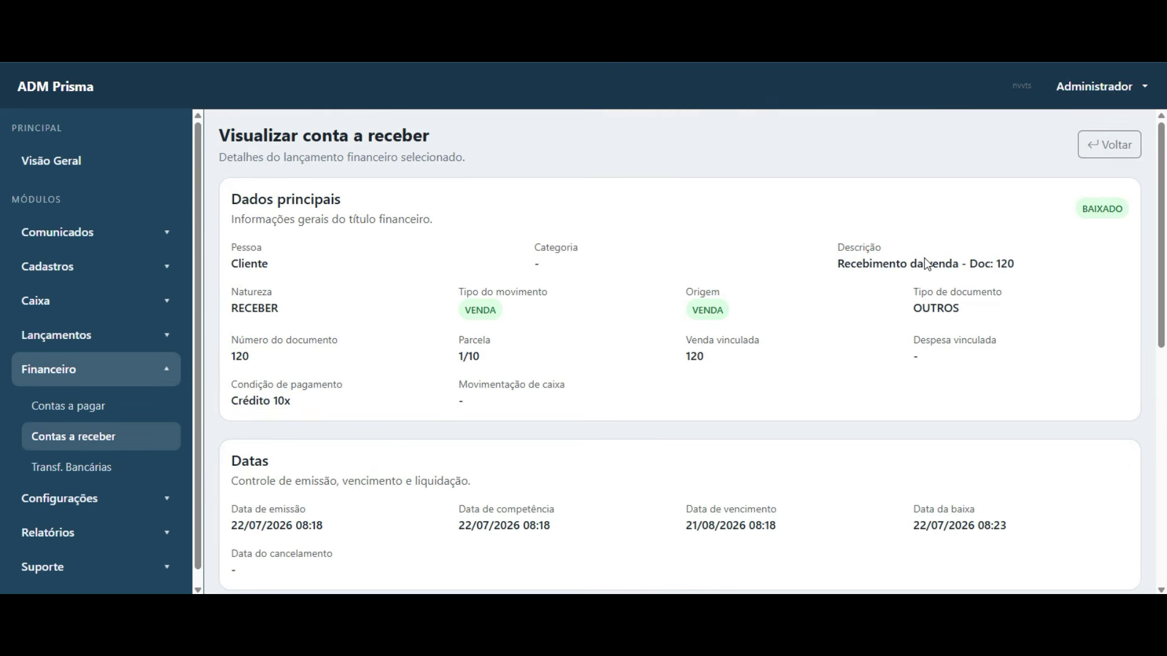
left_click(1111, 145)
left_click_drag(889, 263, 933, 263)
left_click(773, 267)
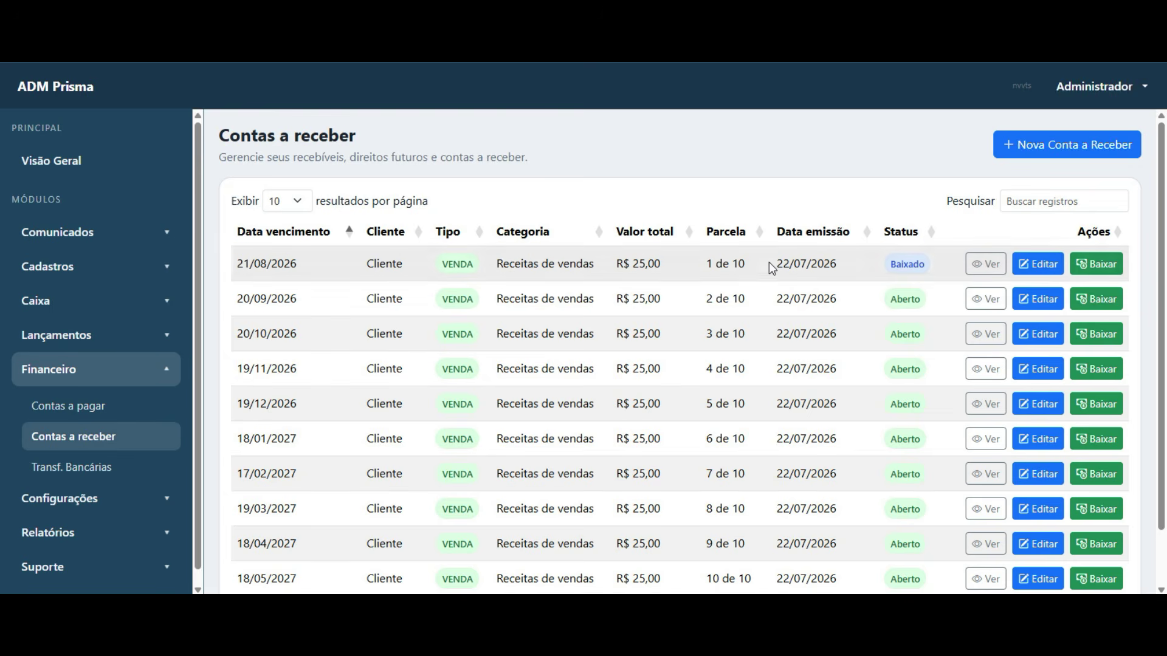
- Open banco teste under Cadastros > Contas bancárias and show its Extrato do mês
left_click(84, 304)
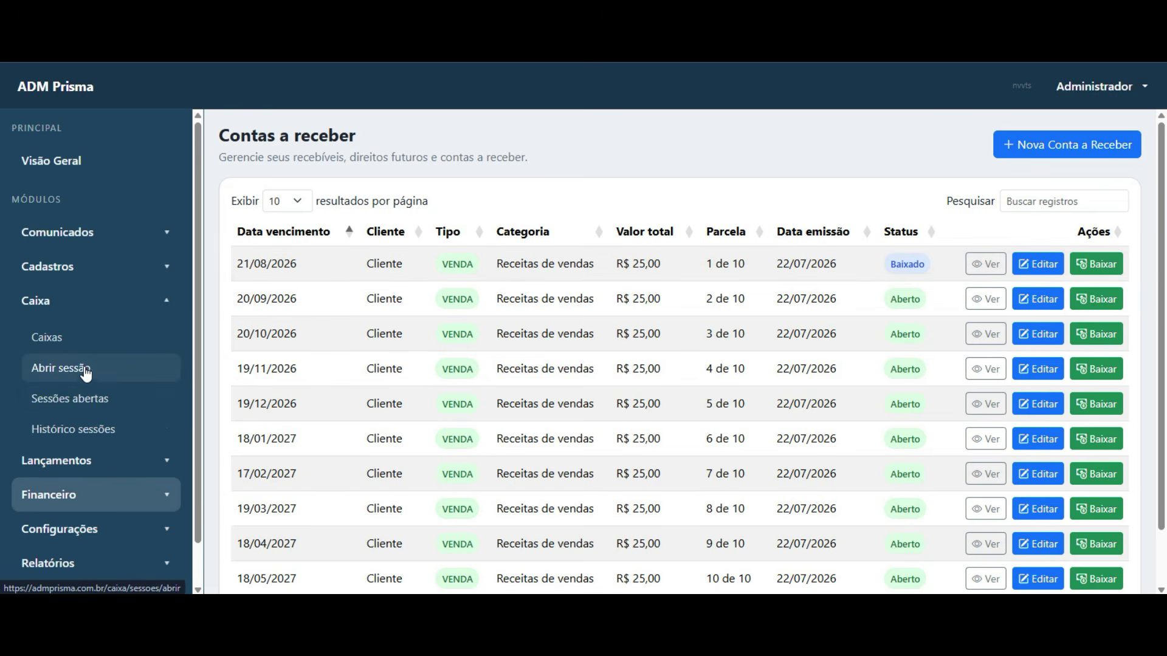
left_click(86, 268)
left_click(90, 401)
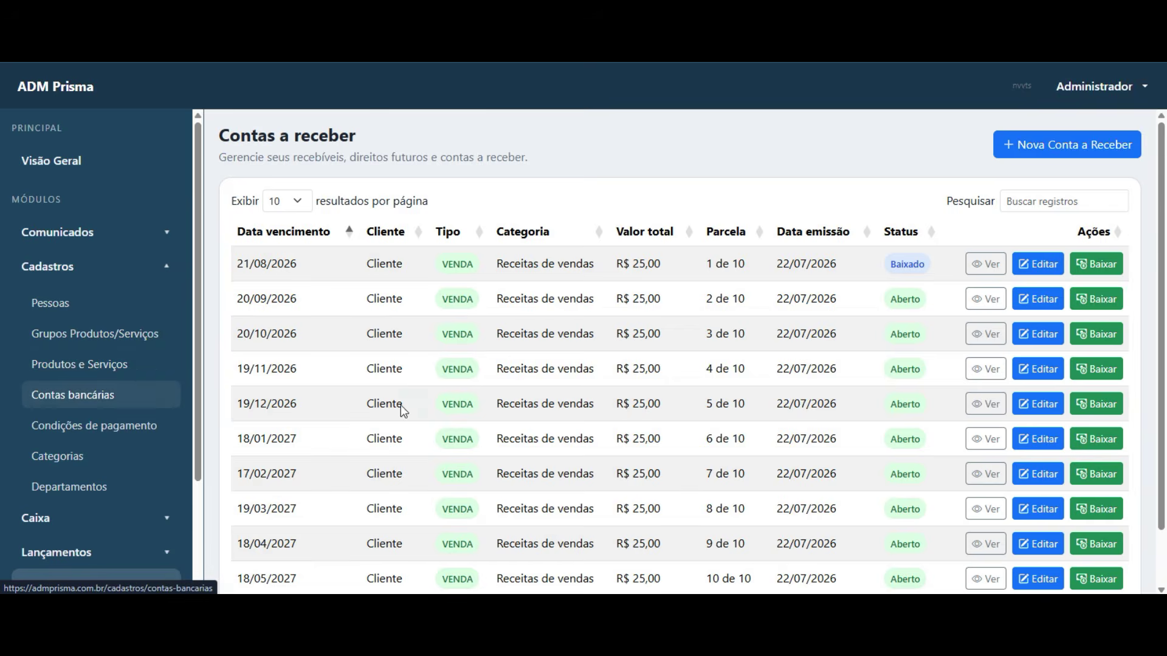
left_click(1052, 262)
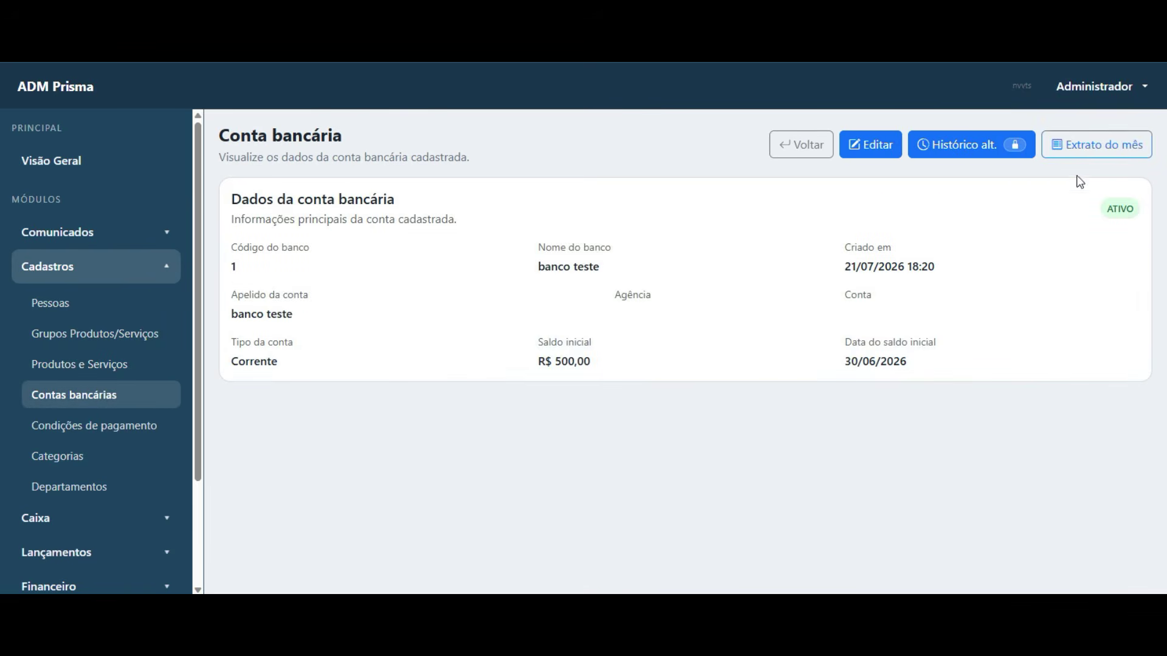
left_click(1094, 145)
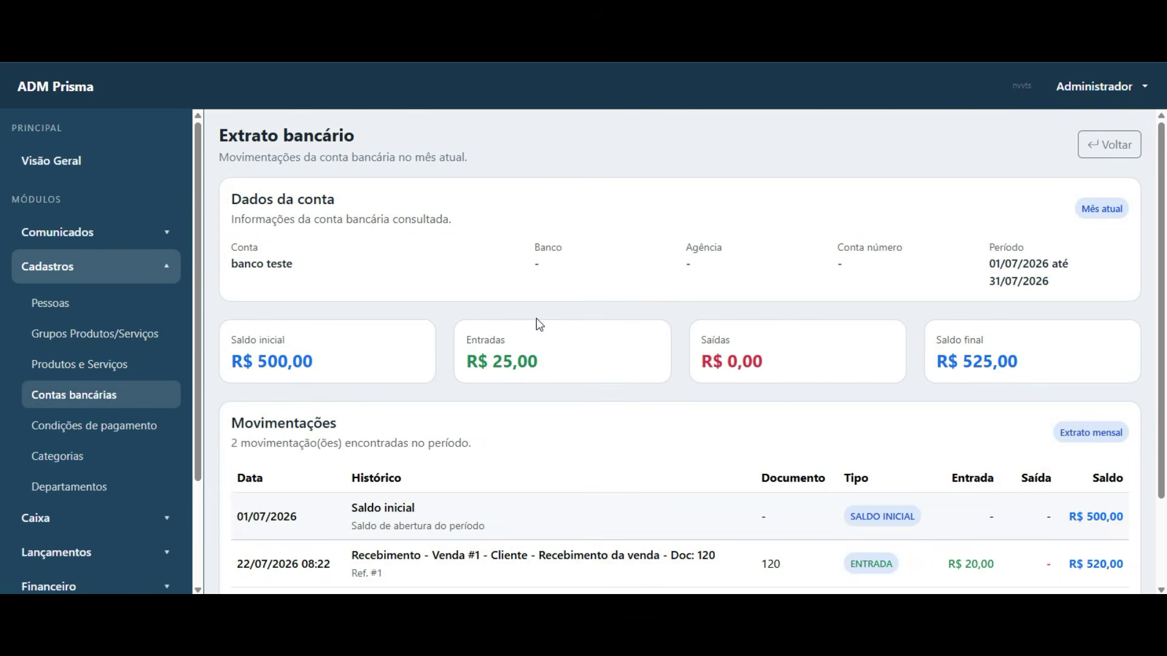
- Review the R$ 20,00 and R$ 5,00 receipts, R$ 500,00 opening and R$ 525,00 final balance
scroll(538, 319, "down", 2)
left_click_drag(234, 457, 1000, 456)
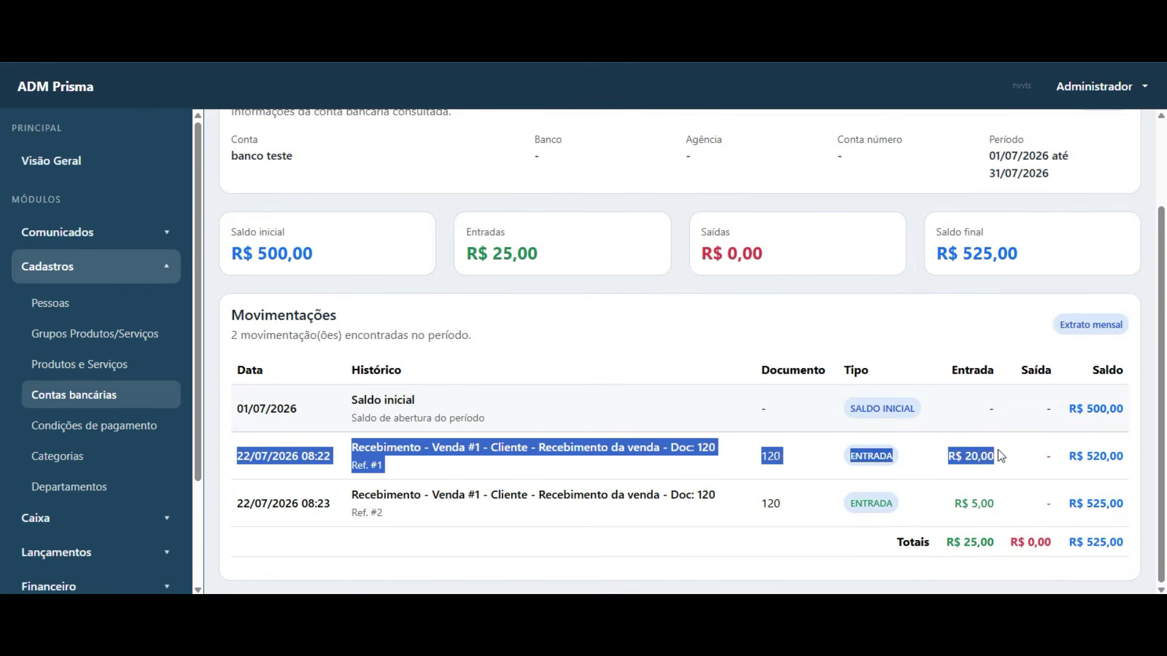
left_click(958, 462)
left_click_drag(242, 500, 974, 504)
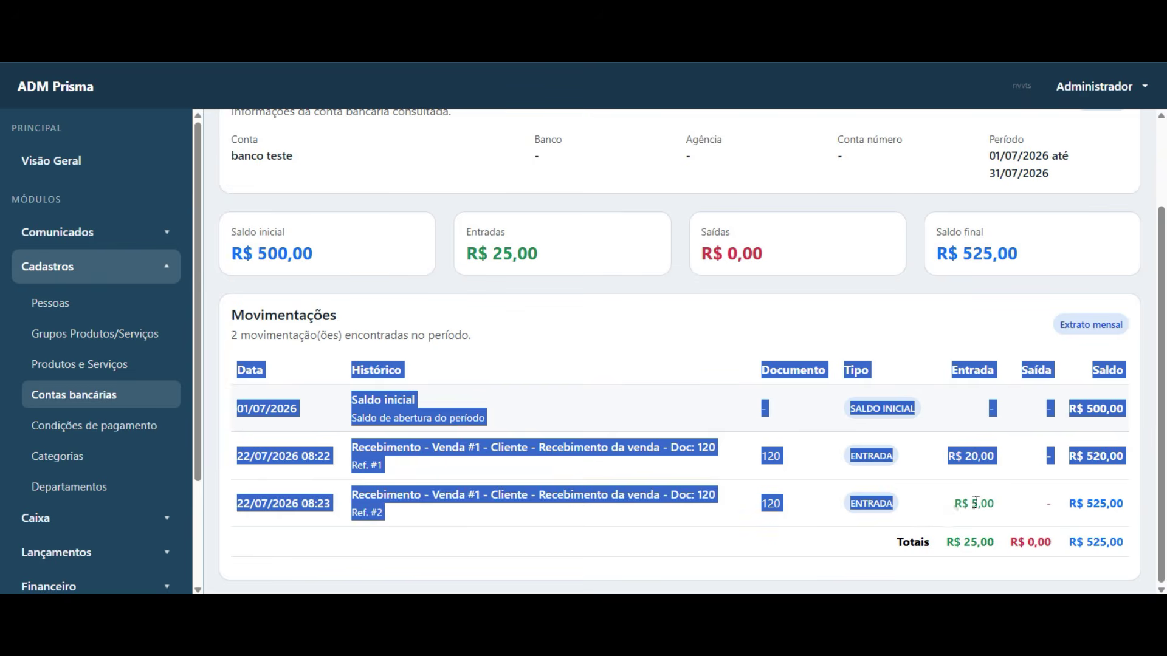
triple_click(974, 504)
left_click(806, 532)
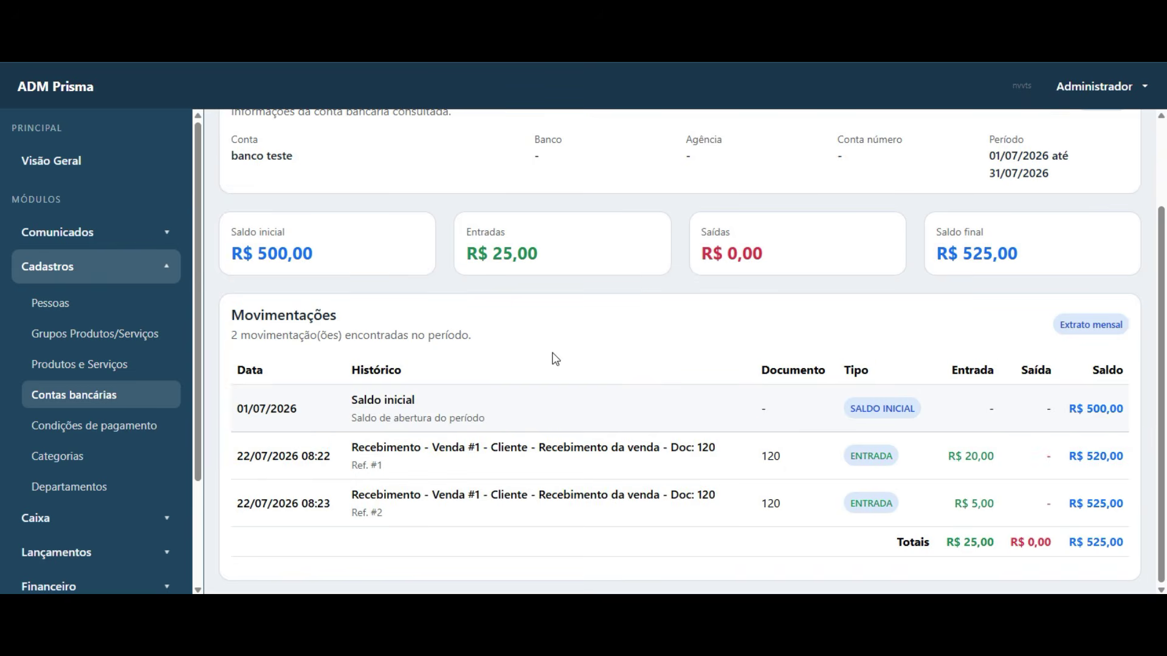
scroll(554, 358, "up", 1)
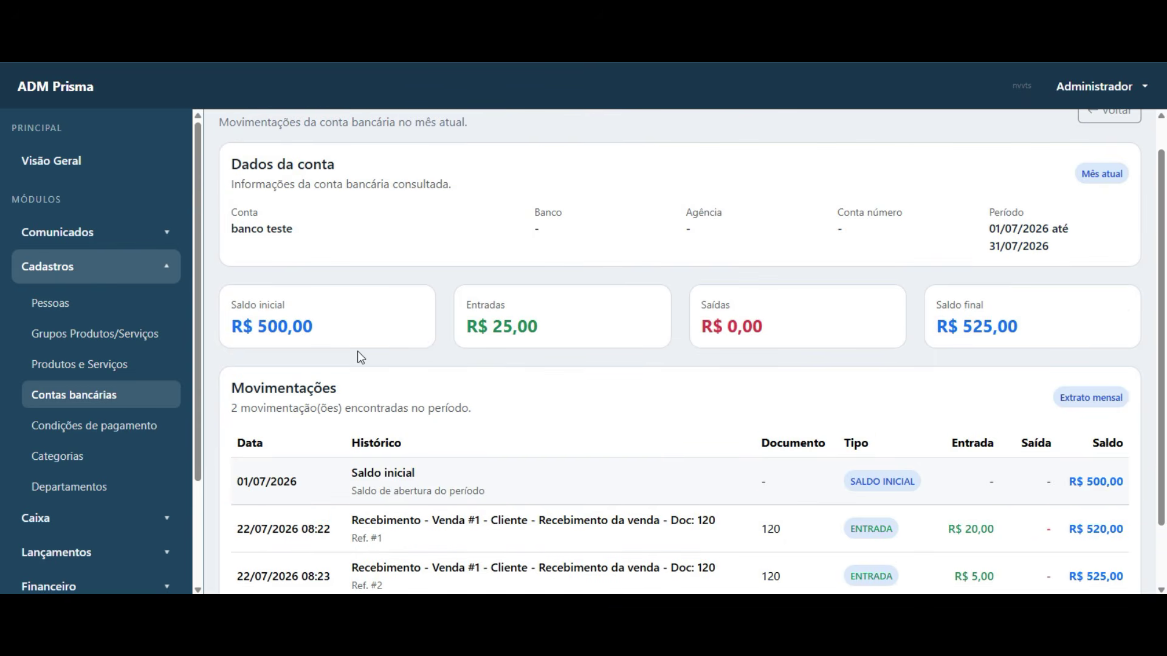
mouse_move(233, 328)
left_mouse_down()
mouse_move(341, 337)
mouse_move(238, 328)
mouse_move(231, 339)
left_mouse_up()
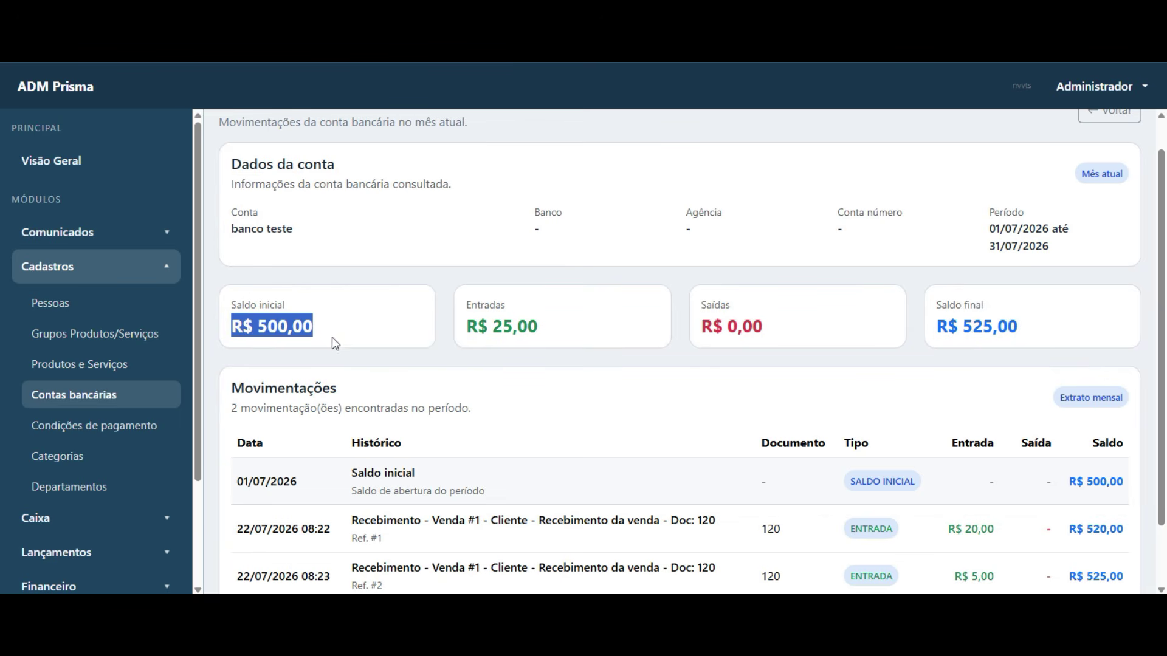
left_click_drag(516, 328, 465, 328)
left_click(1011, 330)
left_click_drag(1011, 330, 937, 330)
left_click(900, 400)
scroll(934, 461, "down", 2)
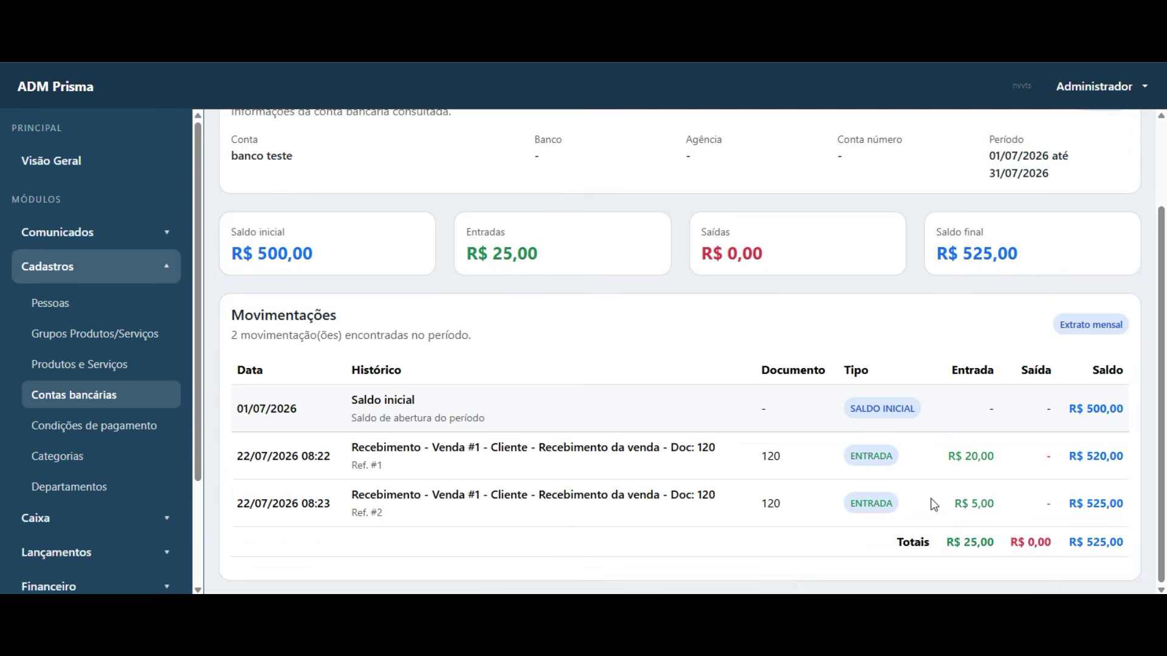
scroll(934, 504, "up", 3)
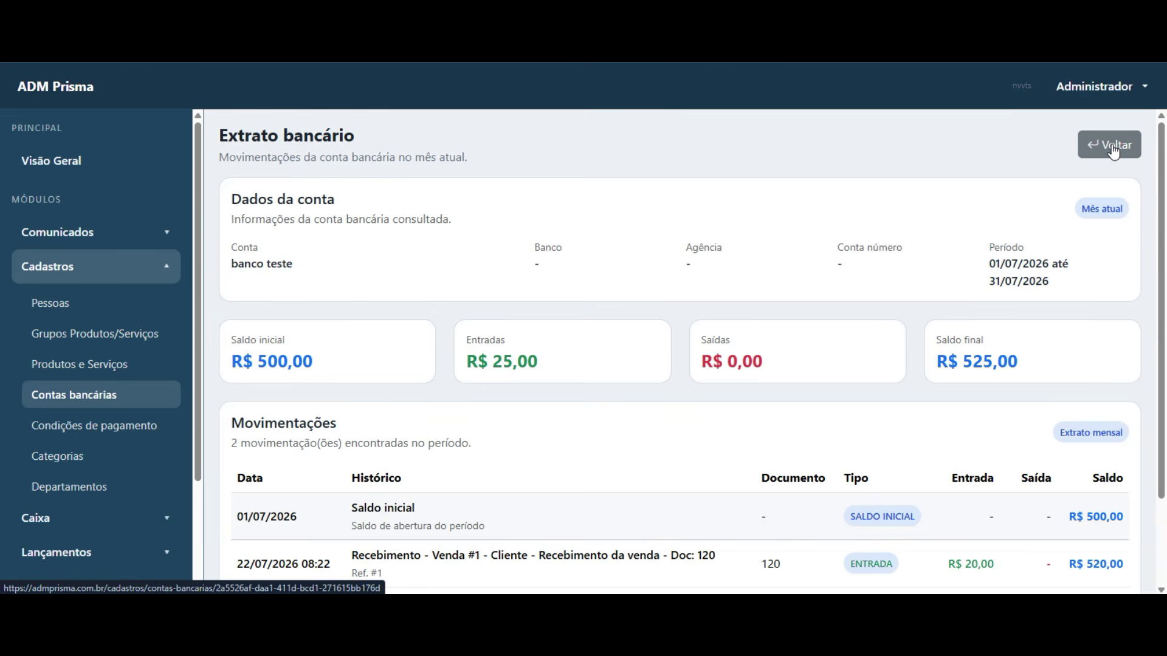
- Open the Financeiro Contas a pagar list and confirm no payables exist
left_click(1114, 151)
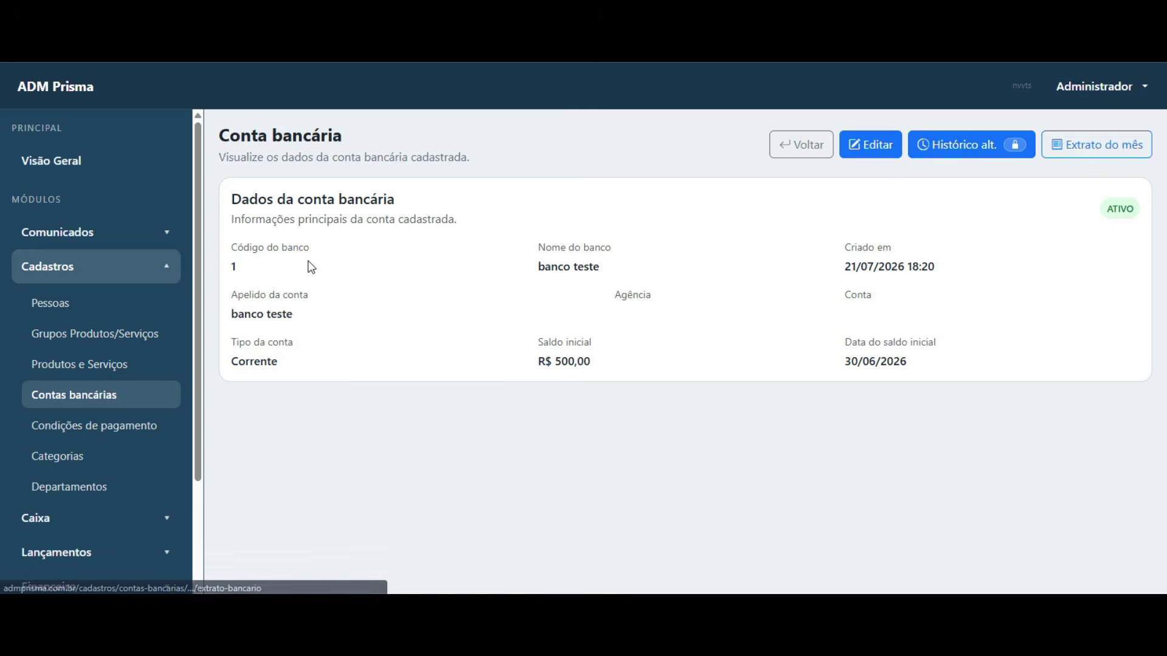
scroll(37, 480, "down", 3)
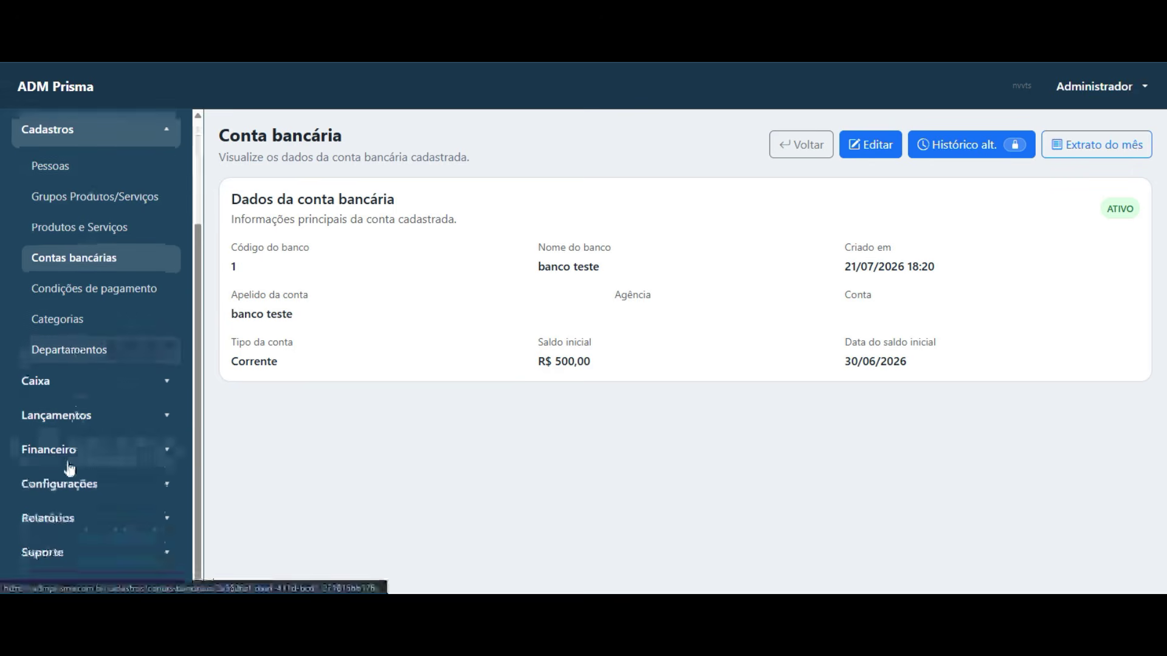
left_click(87, 453)
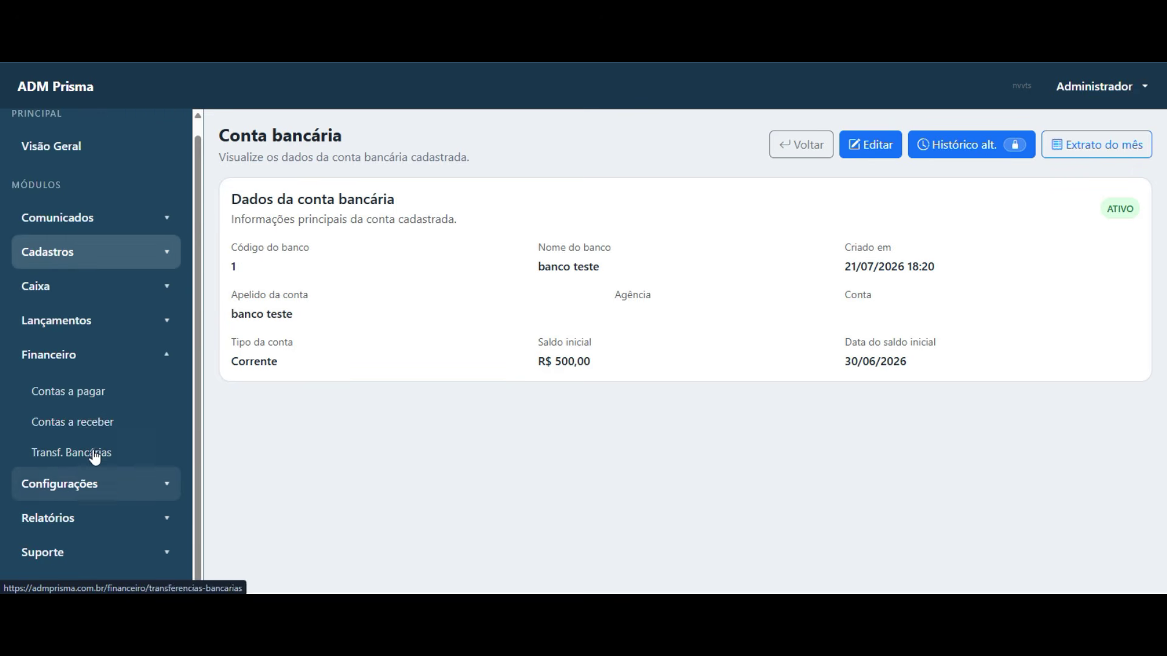
left_click(36, 435)
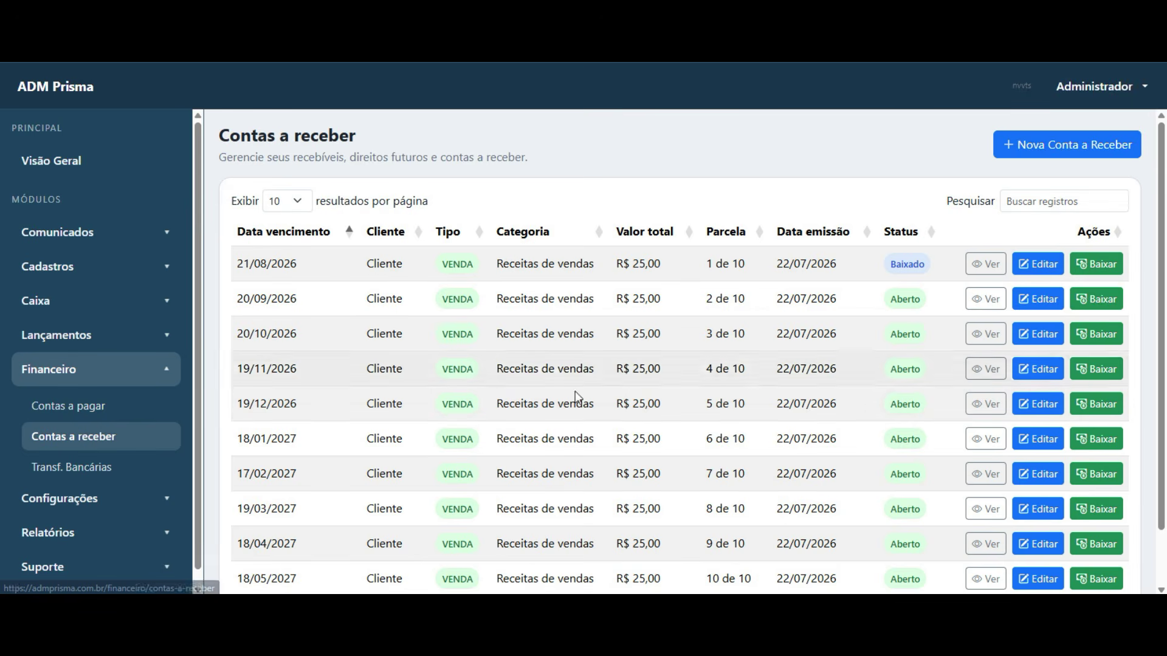
left_click(73, 406)
left_click_drag(591, 262, 768, 265)
left_click(516, 389)
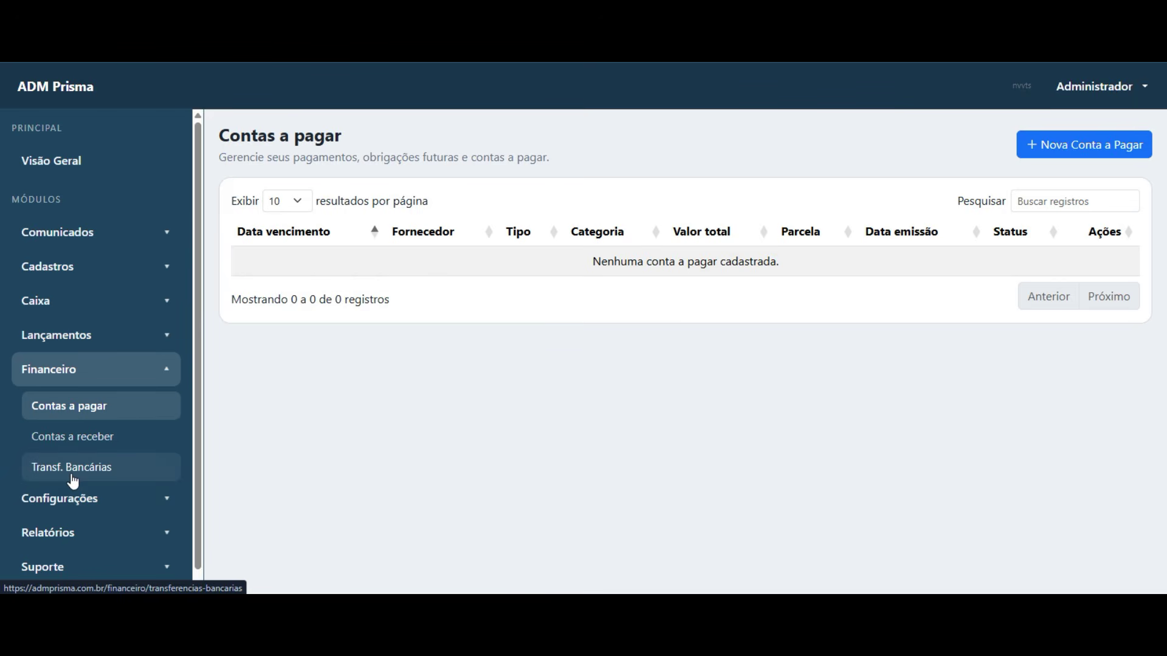
- Review the Transf. Bancárias warning that transfers require two active bank accounts
left_click(72, 474)
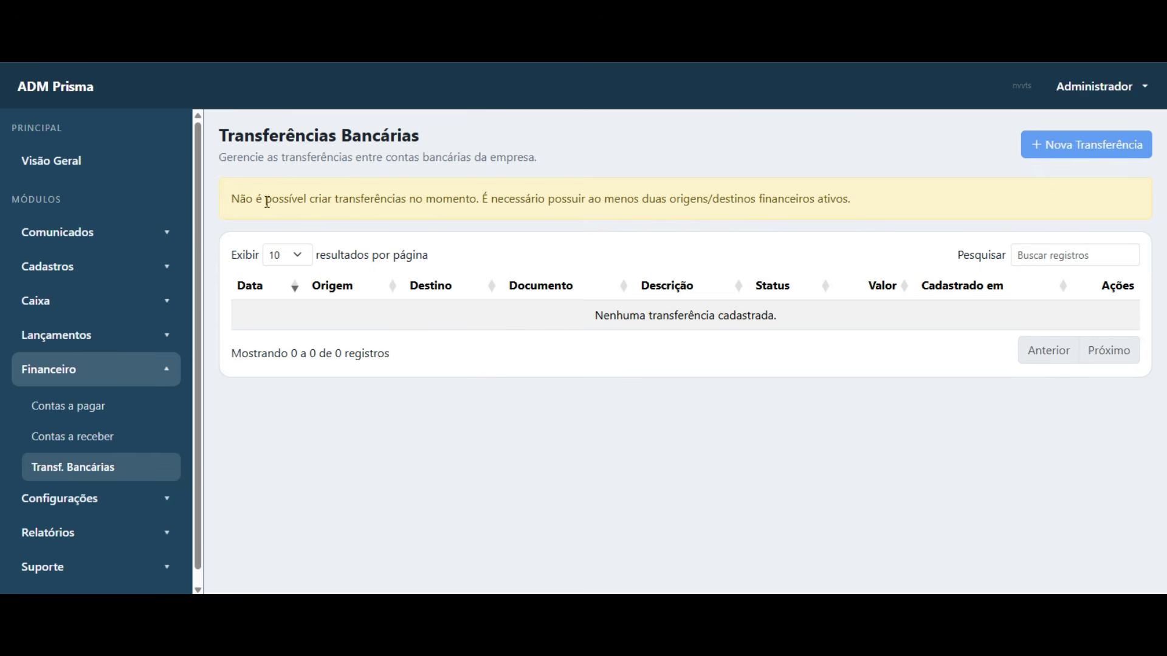
left_click_drag(228, 200, 387, 205)
left_click(417, 226)
left_click_drag(496, 199, 559, 204)
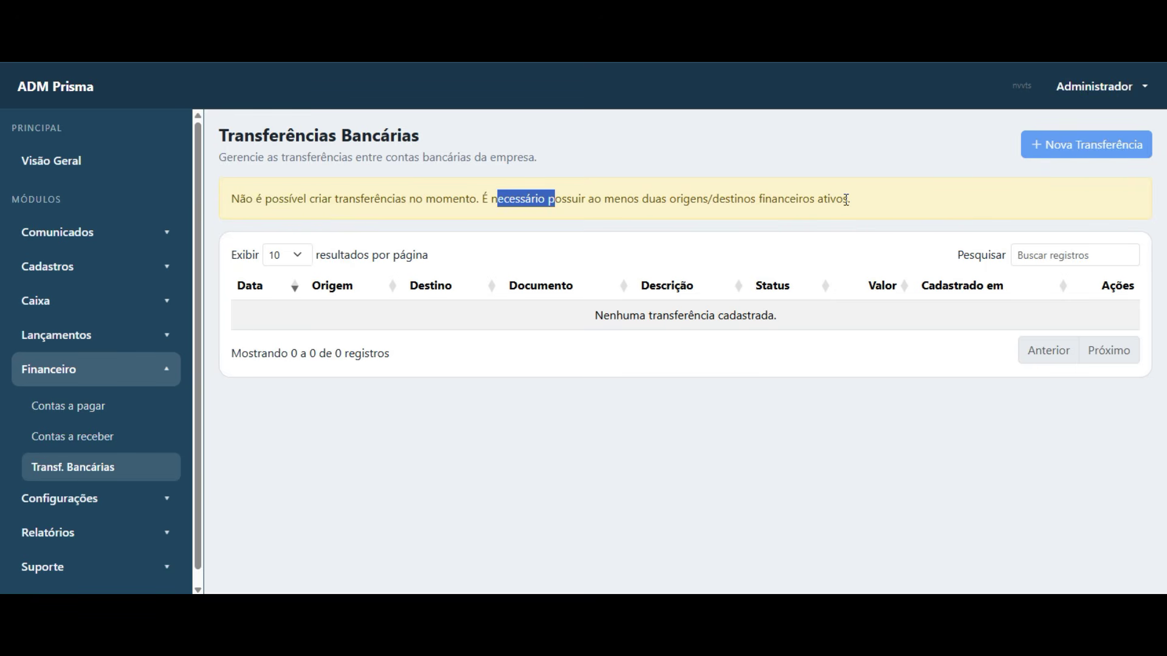
left_click(811, 147)
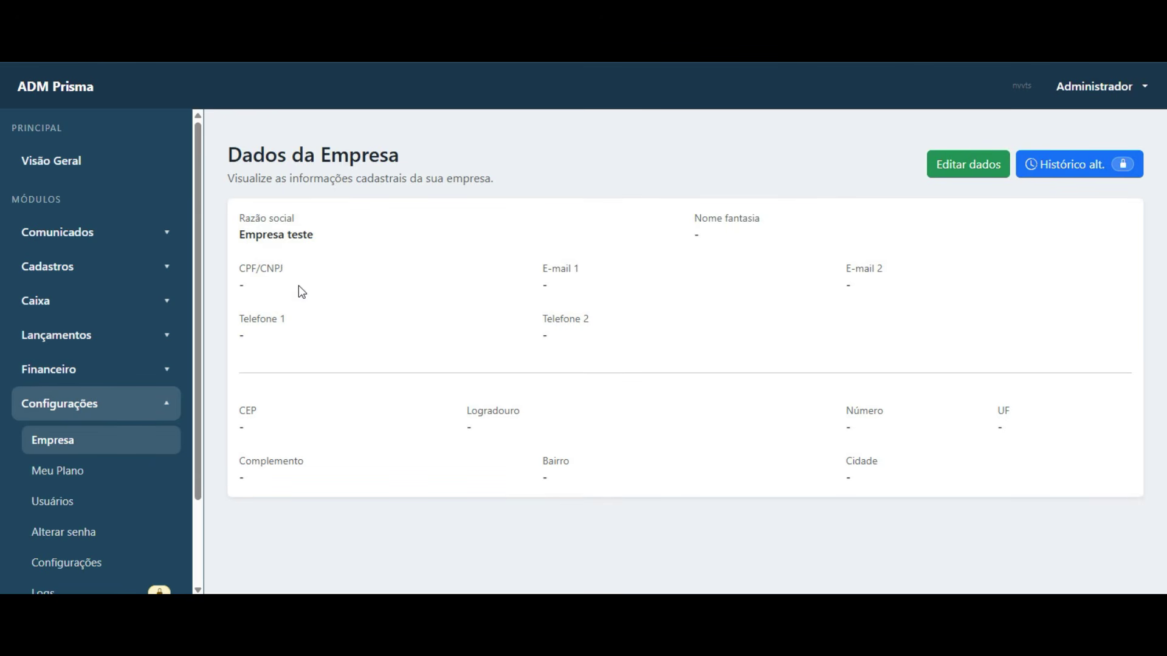
- Open the Empresa details for editing, then cancel, leaving razão social Empresa teste unchanged
left_click_drag(241, 235, 363, 235)
left_click(364, 234)
left_click(988, 176)
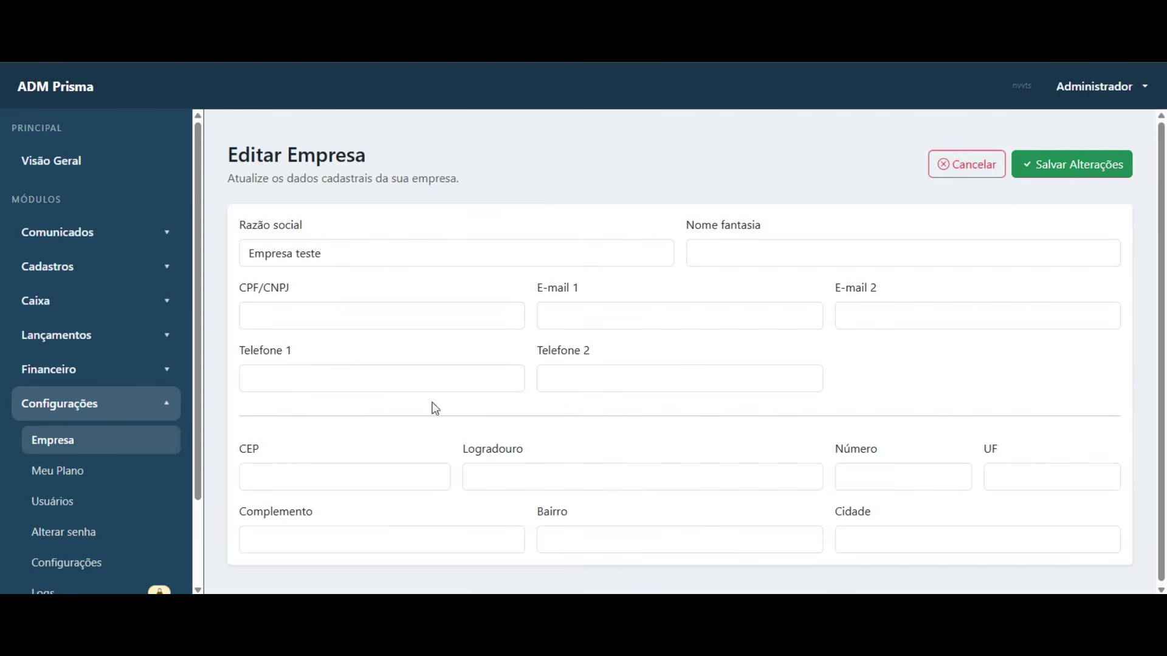
left_click(968, 178)
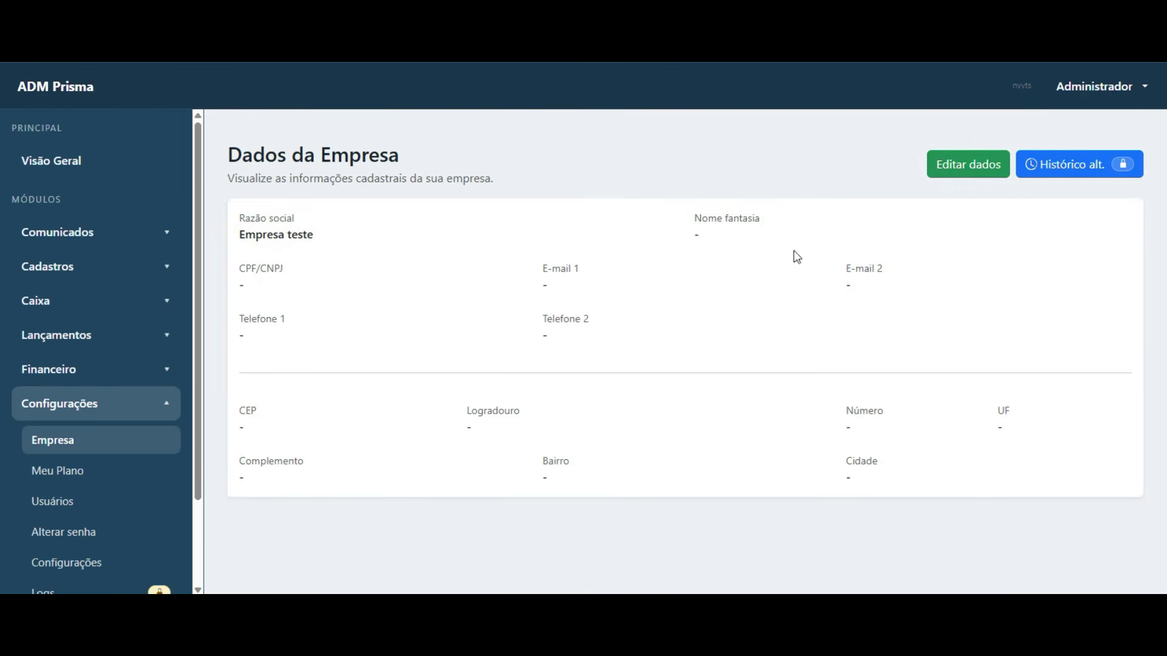
left_click_drag(241, 218, 933, 477)
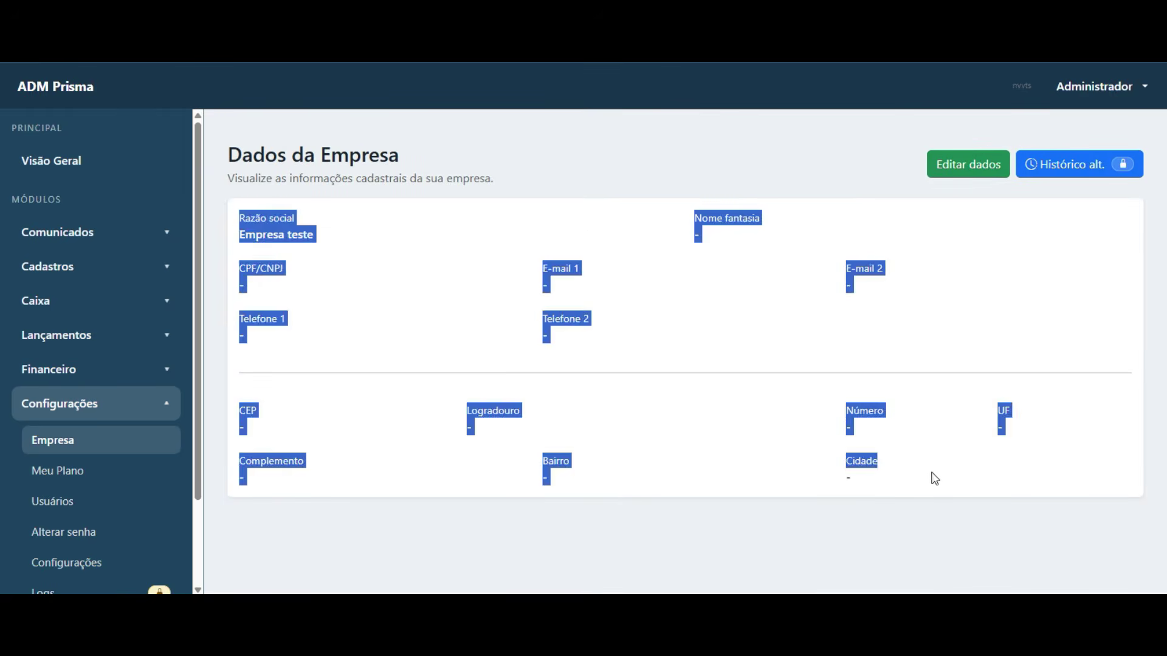
left_click(933, 476)
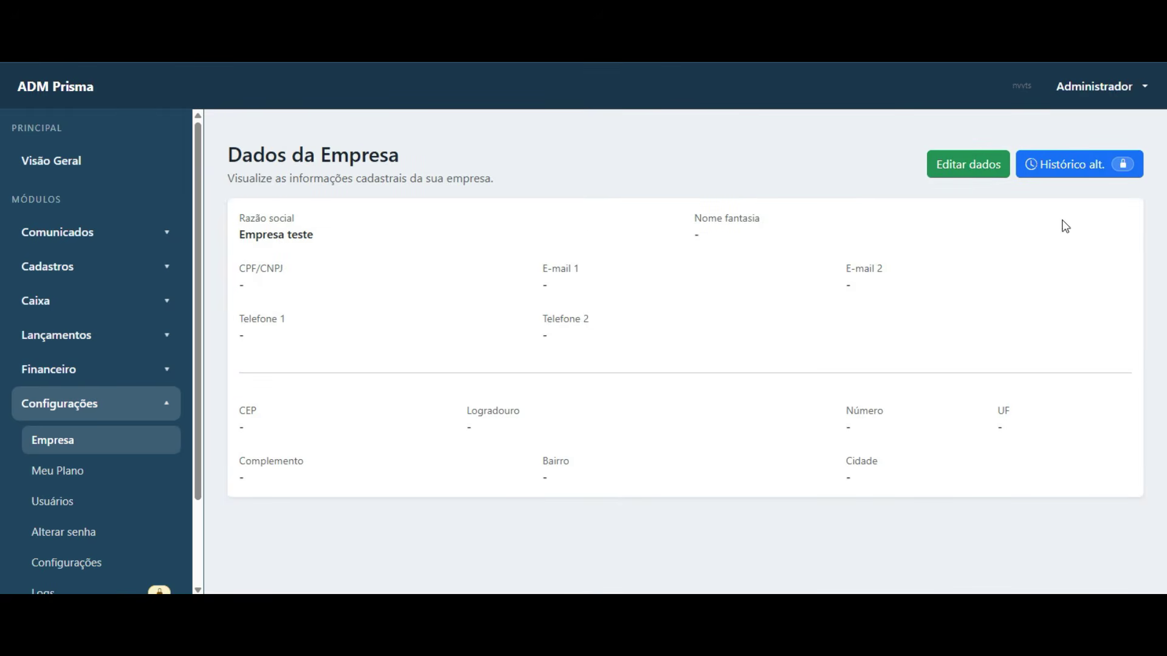
left_click(80, 473)
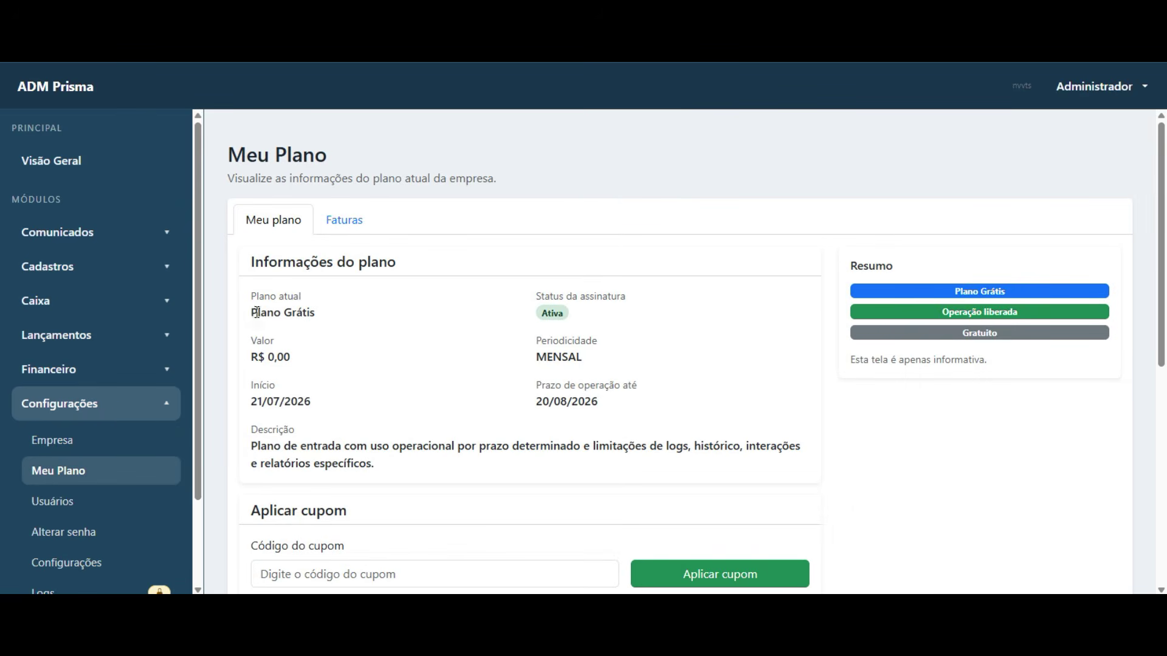
left_click_drag(256, 312, 315, 313)
left_click(543, 320)
left_click_drag(543, 402, 627, 406)
left_click_drag(535, 402, 613, 413)
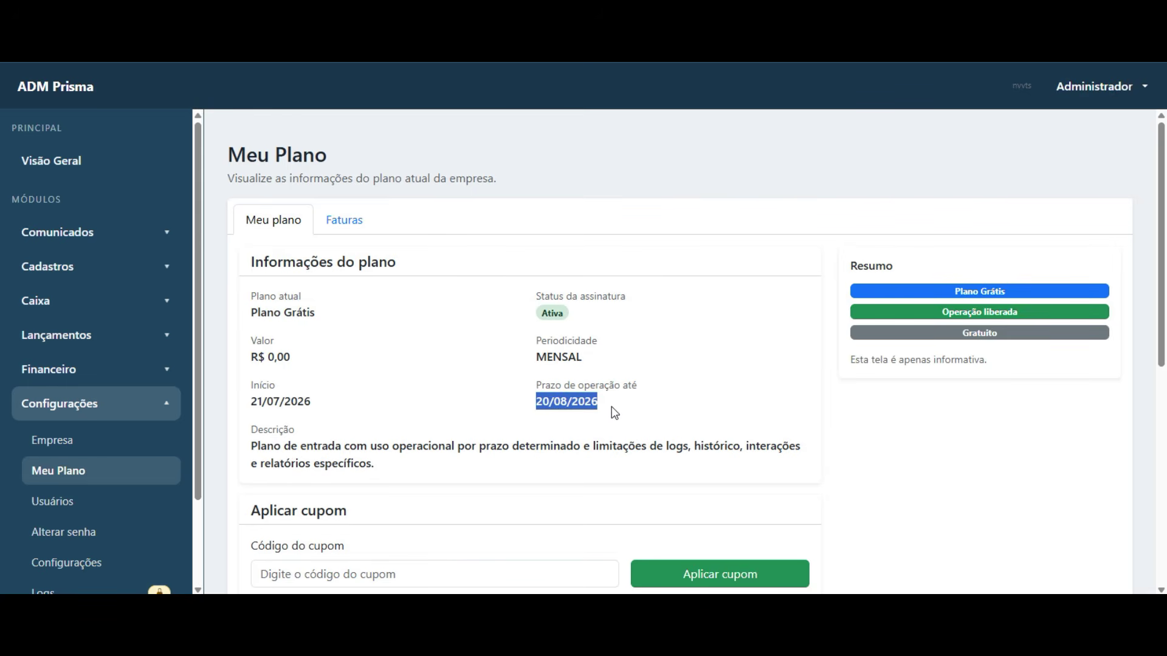
left_click(372, 424)
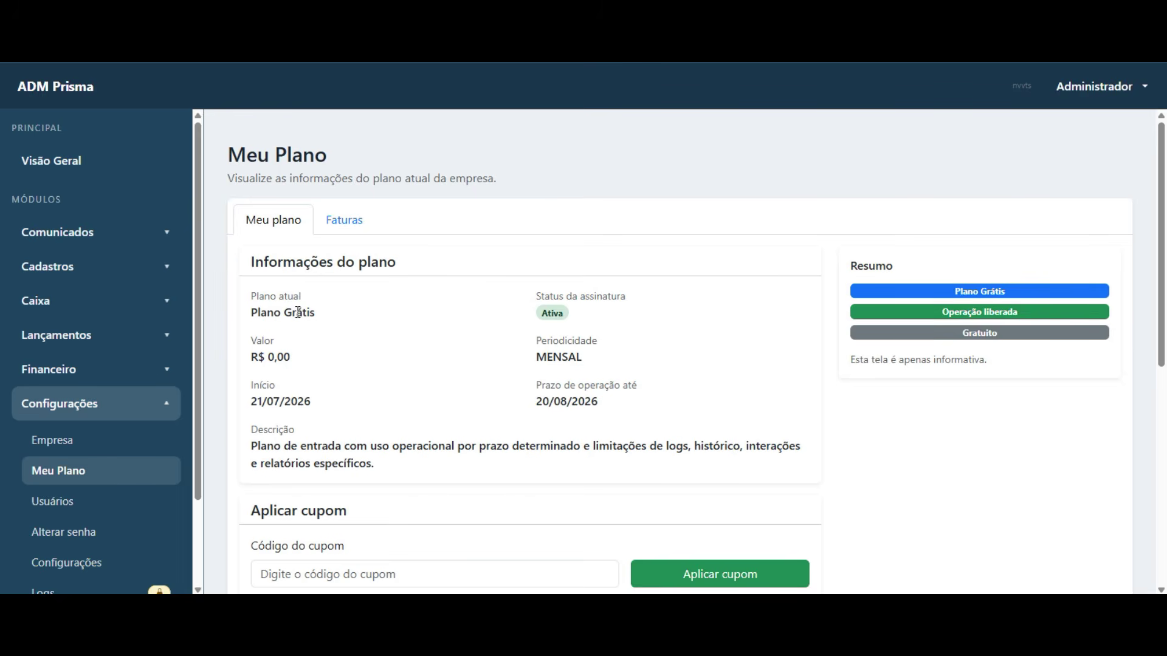
left_click_drag(255, 262, 385, 272)
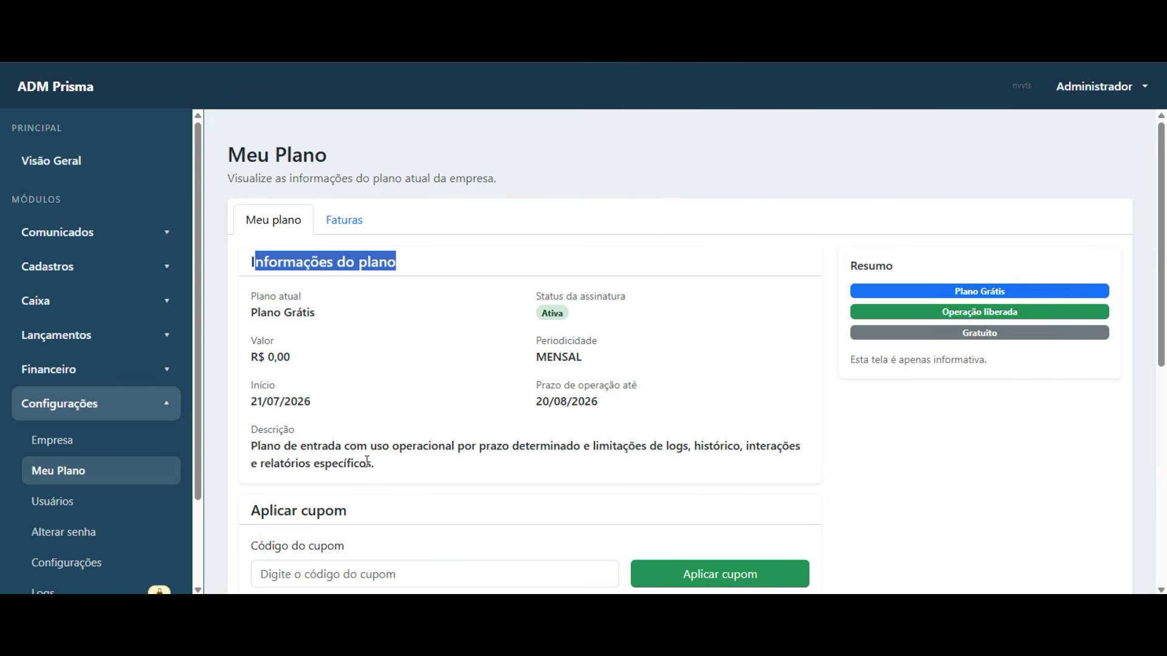
left_click(322, 573)
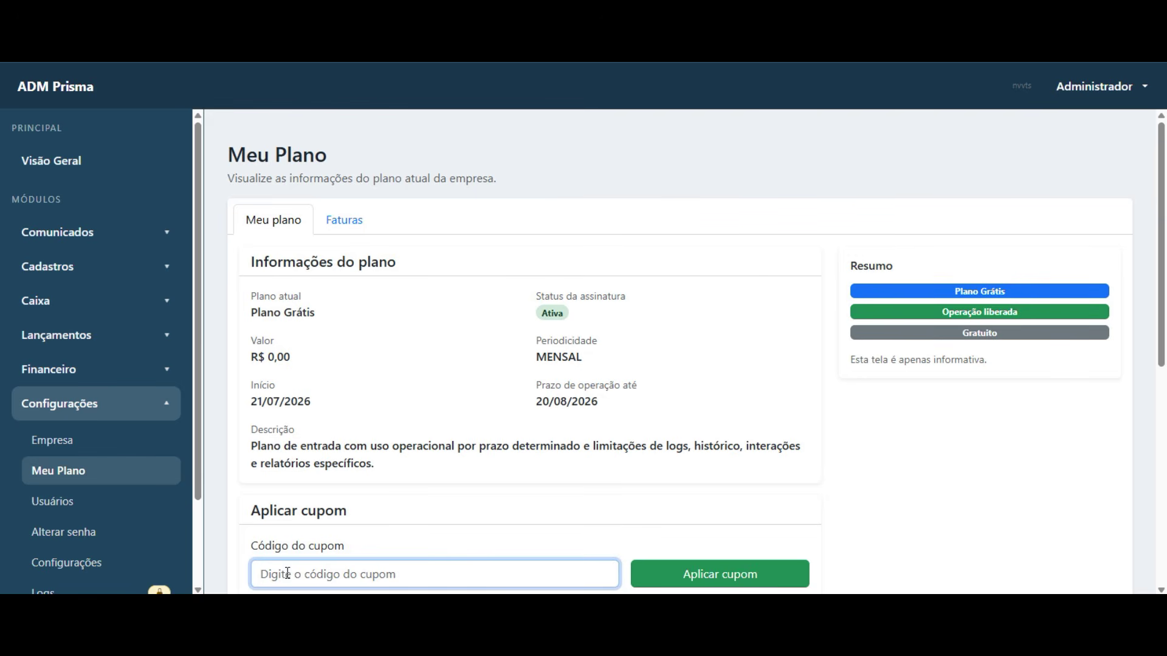
left_click_drag(253, 317, 611, 429)
left_click(385, 458)
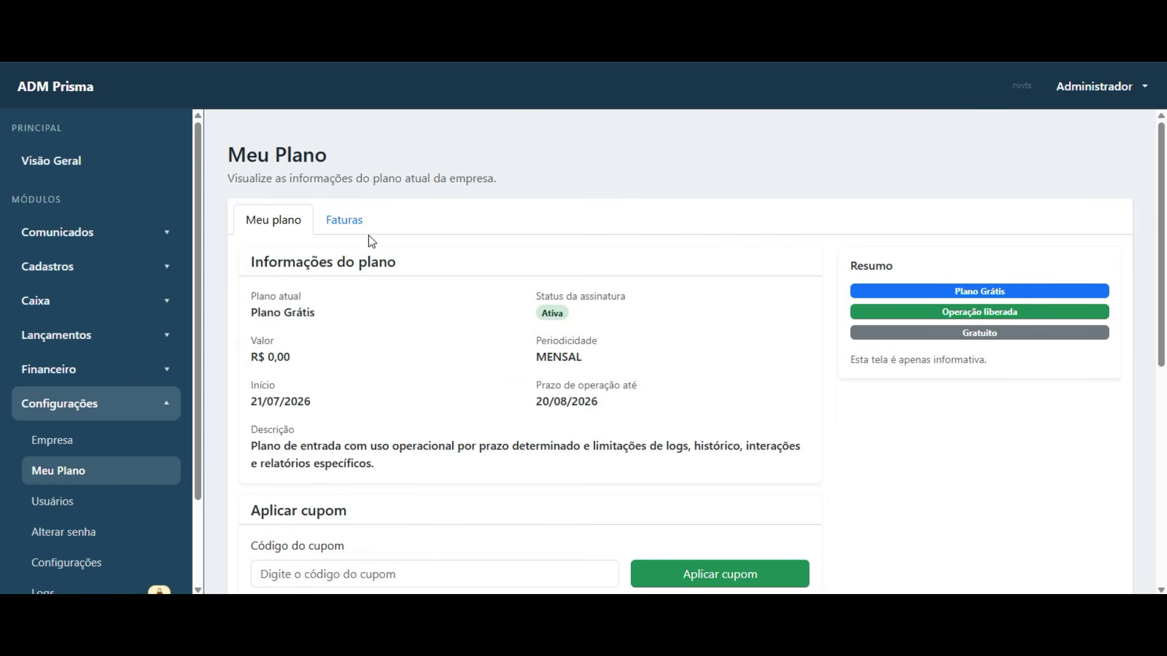
left_click(331, 220)
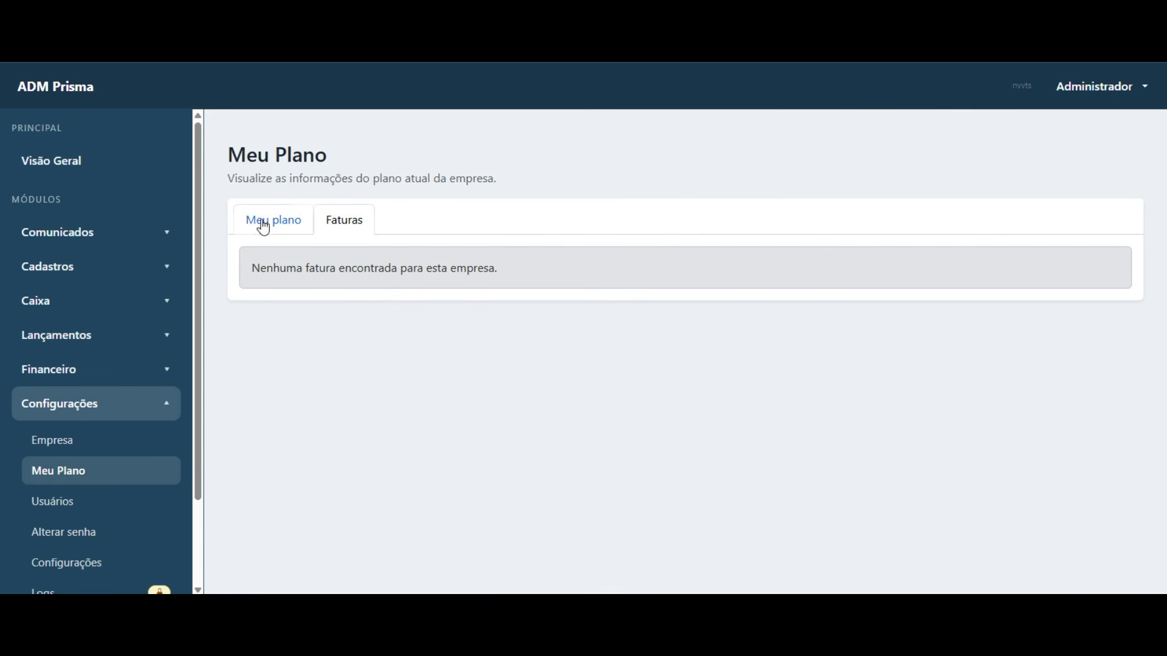
left_click(262, 228)
left_click(344, 223)
left_click(273, 220)
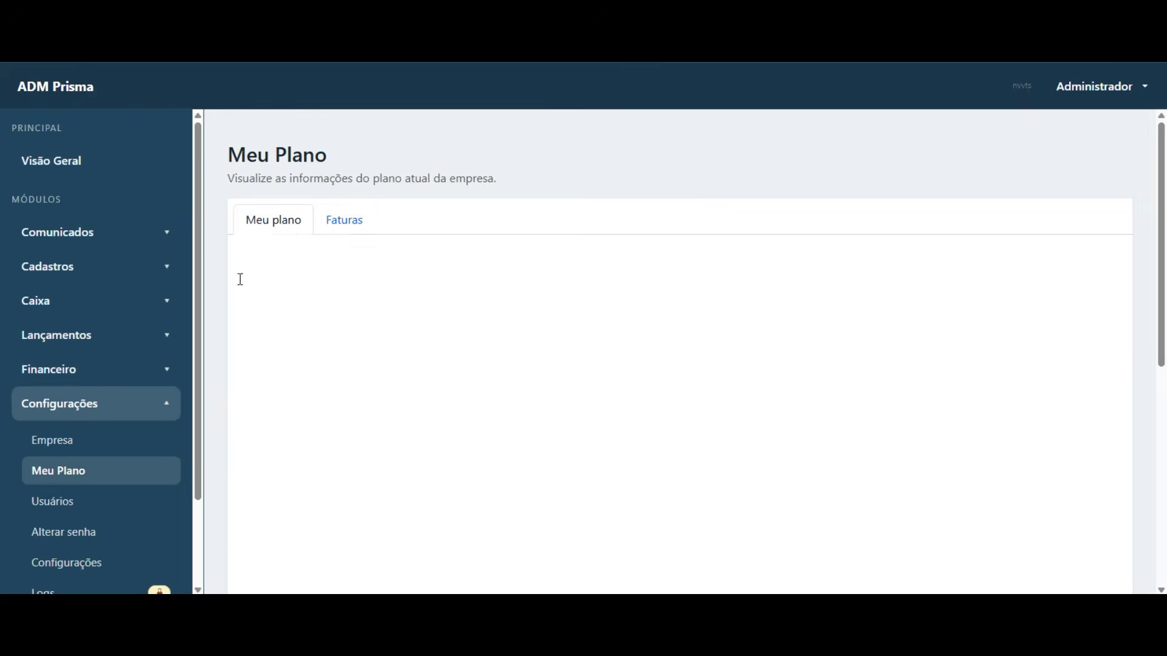
left_click(77, 504)
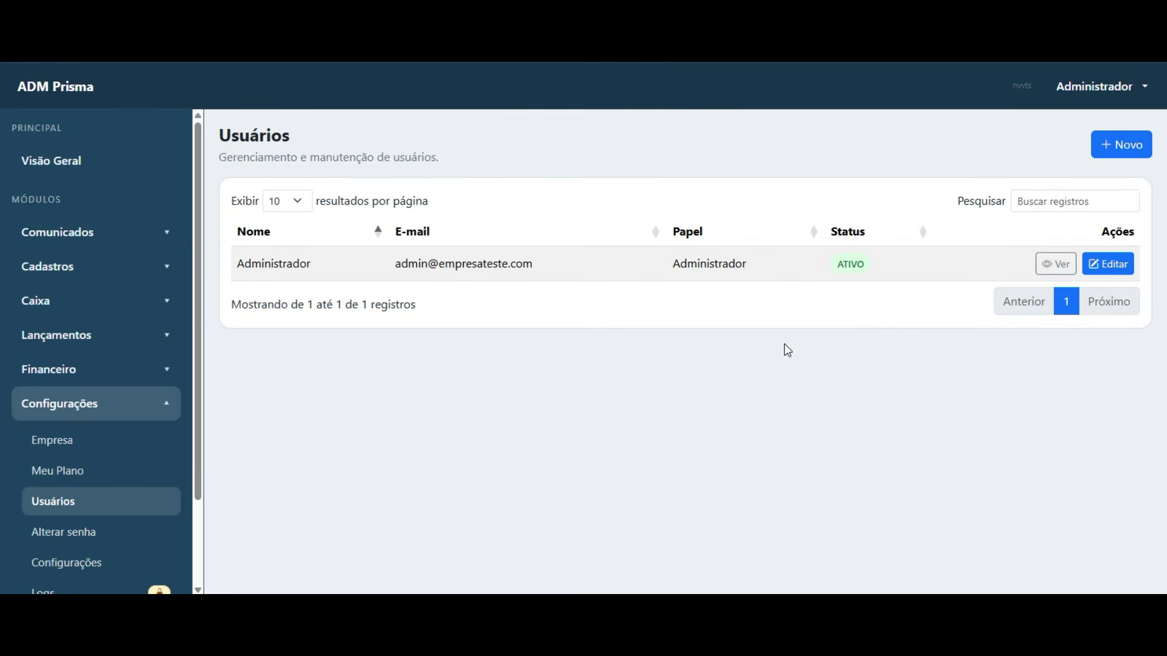
- Check the administrator's name and role in the Usuários table, then start a + Novo user form
left_click_drag(243, 268, 614, 275)
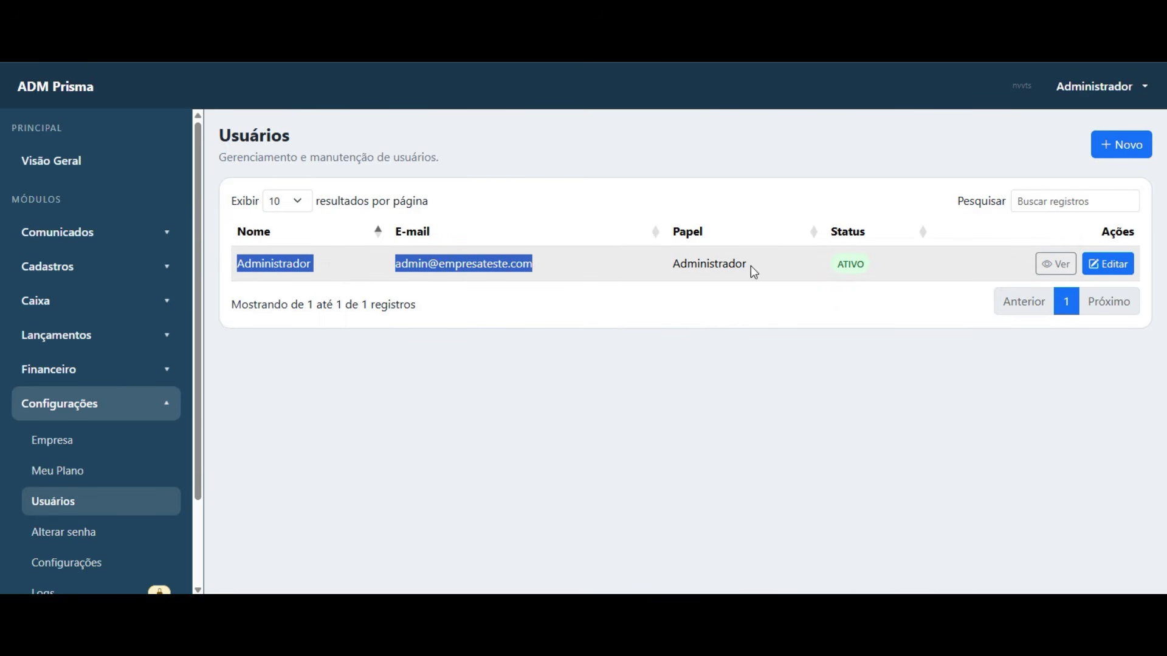
double_click(717, 263)
left_click(699, 296)
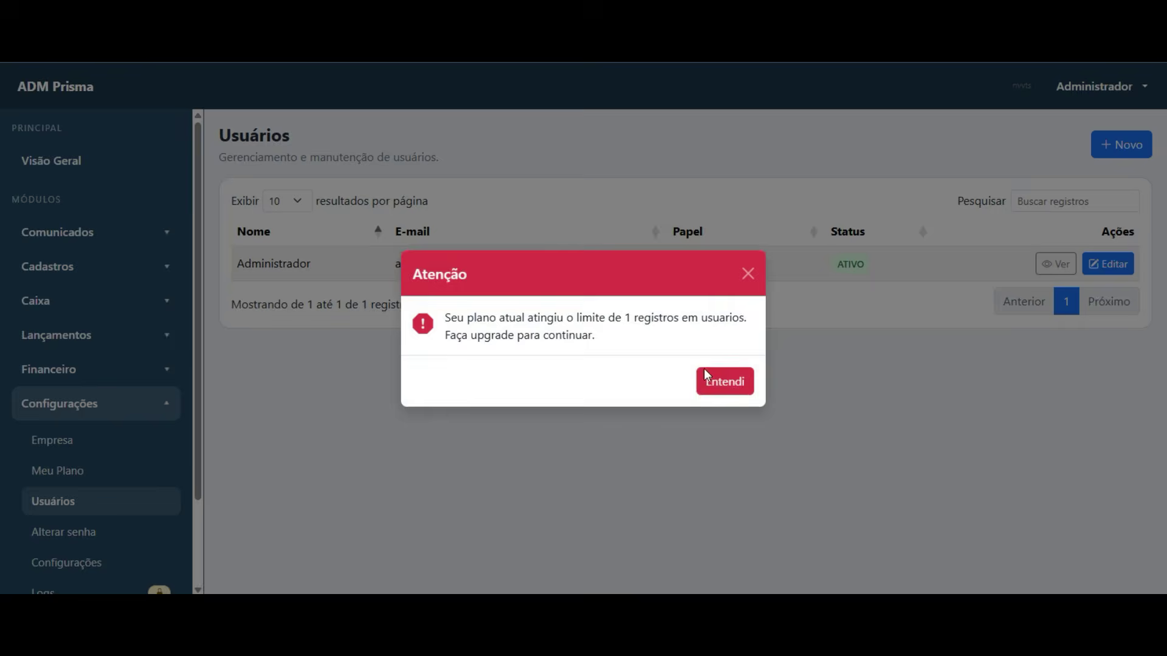
left_click(724, 379)
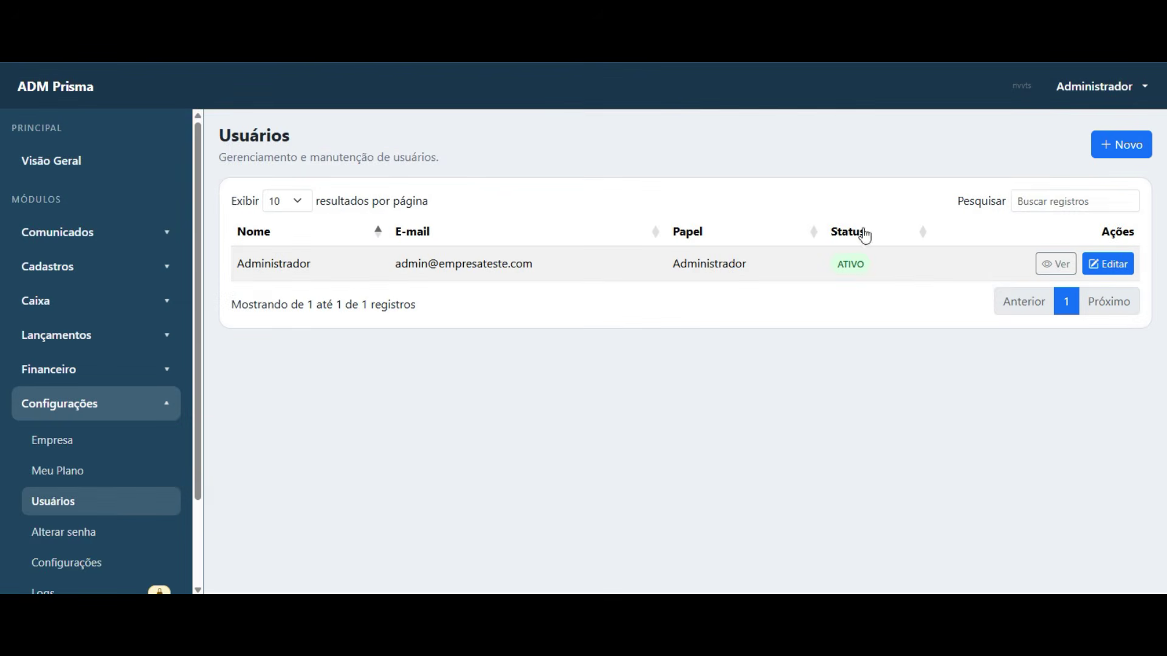
left_click_drag(237, 271, 302, 269)
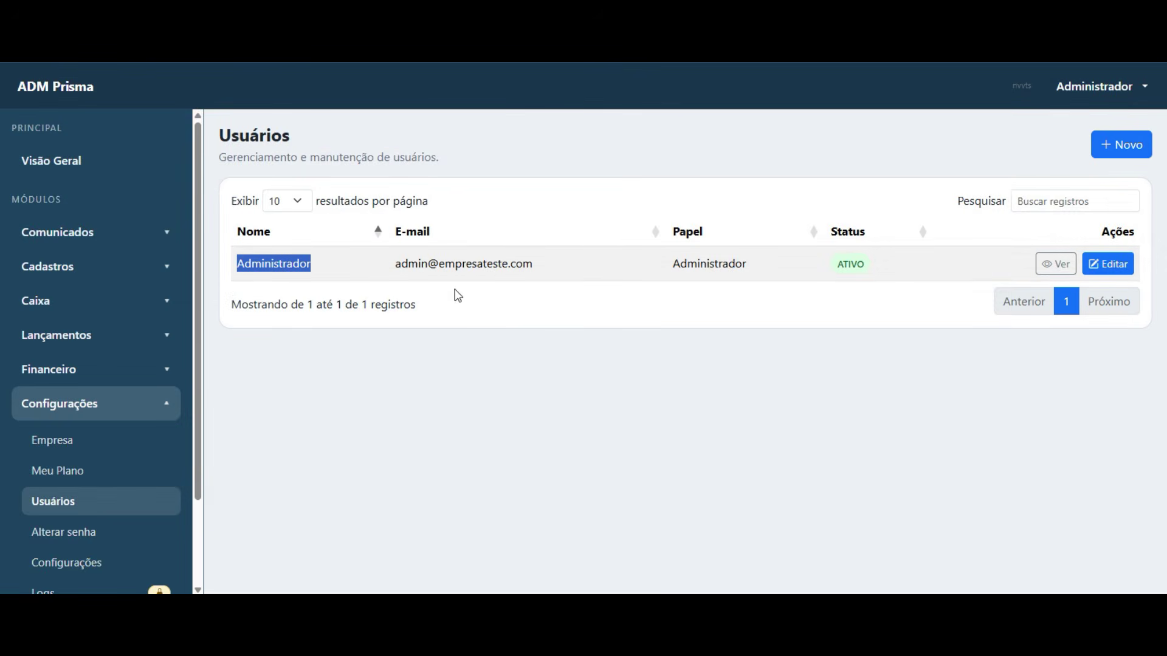
left_click_drag(674, 272, 752, 277)
left_click_drag(678, 268, 741, 268)
left_click(668, 323)
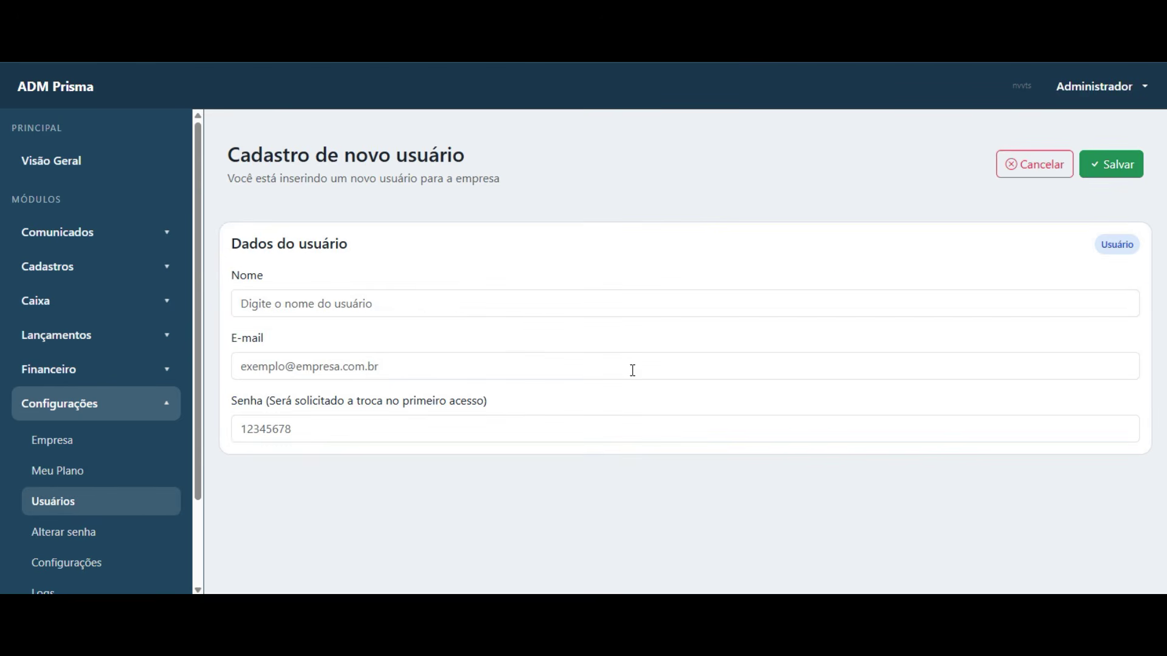
left_click(431, 305)
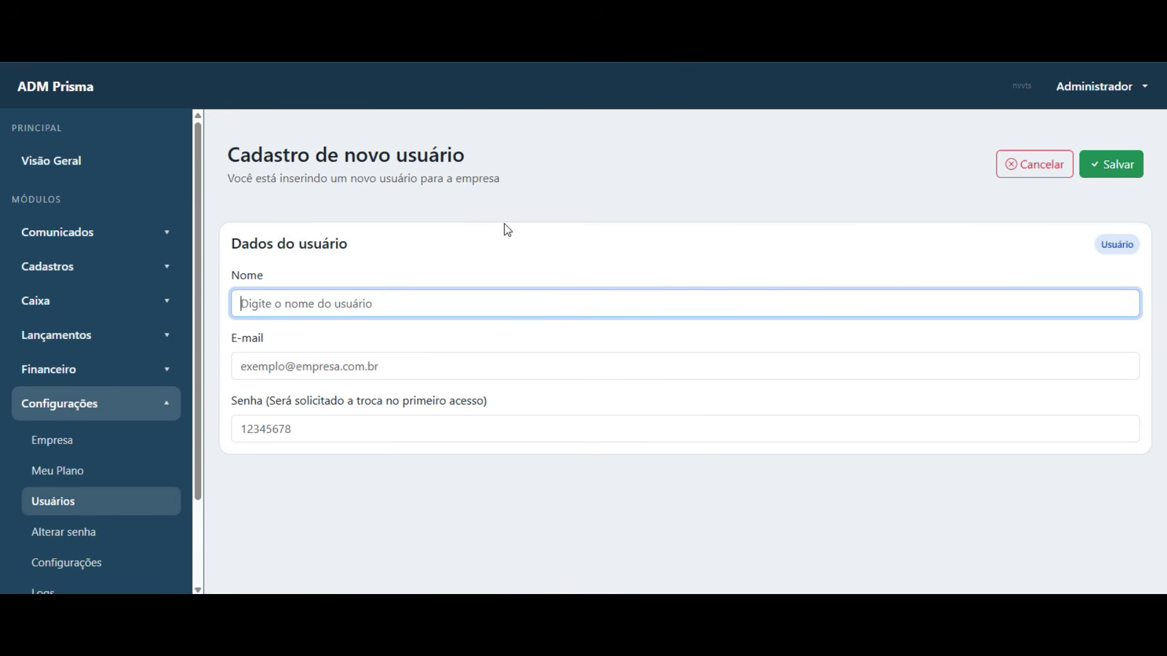
- Fill in the new user's name, e-mail address and an initial password
type("Maria")
key("Tab")
type("maria@email.com")
key("Tab")
type("1")
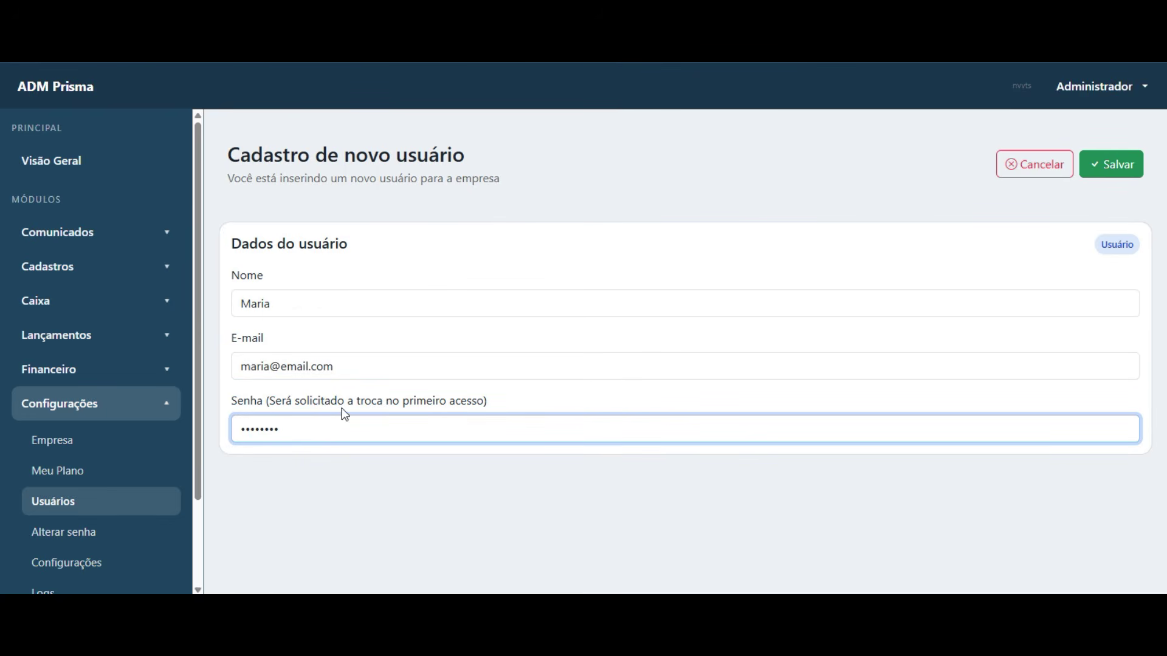
double_click(329, 368)
left_click_drag(299, 378, 204, 378)
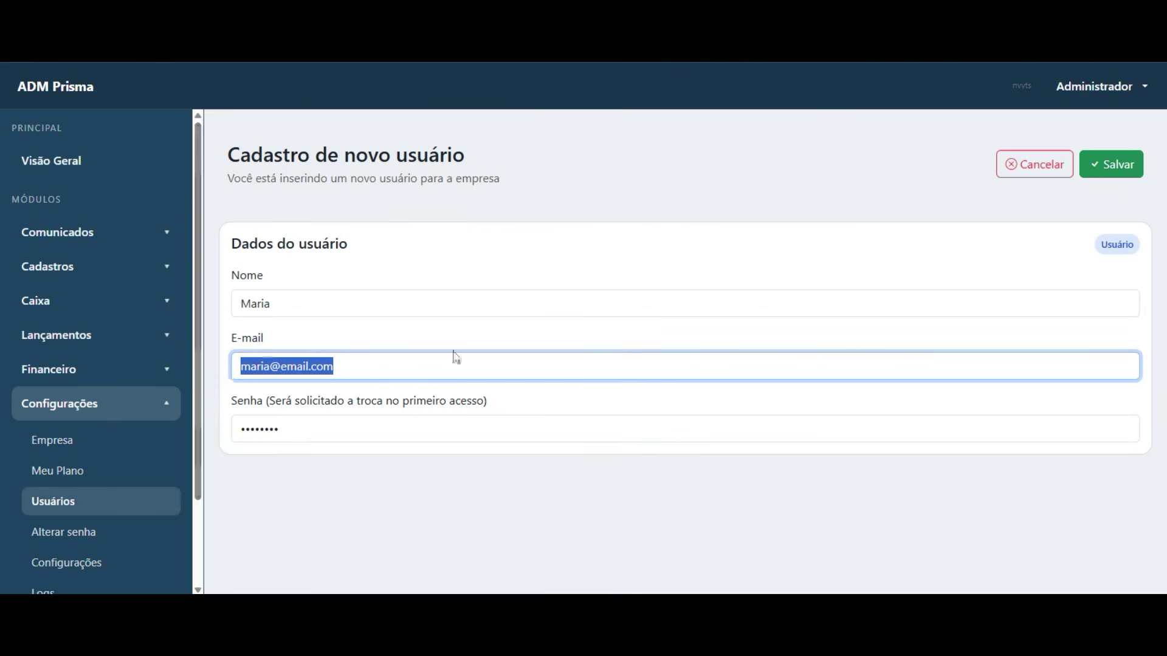
- Save the user, dismiss Chrome's password prompts and confirm the successful registration
left_click(1114, 163)
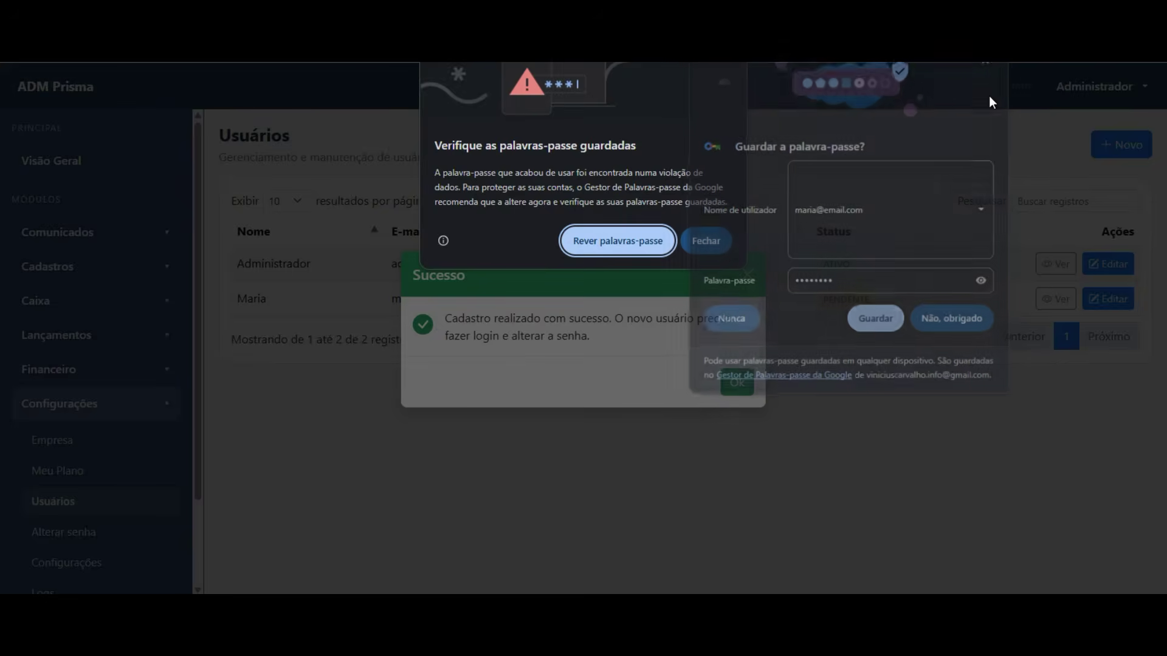
left_click(990, 98)
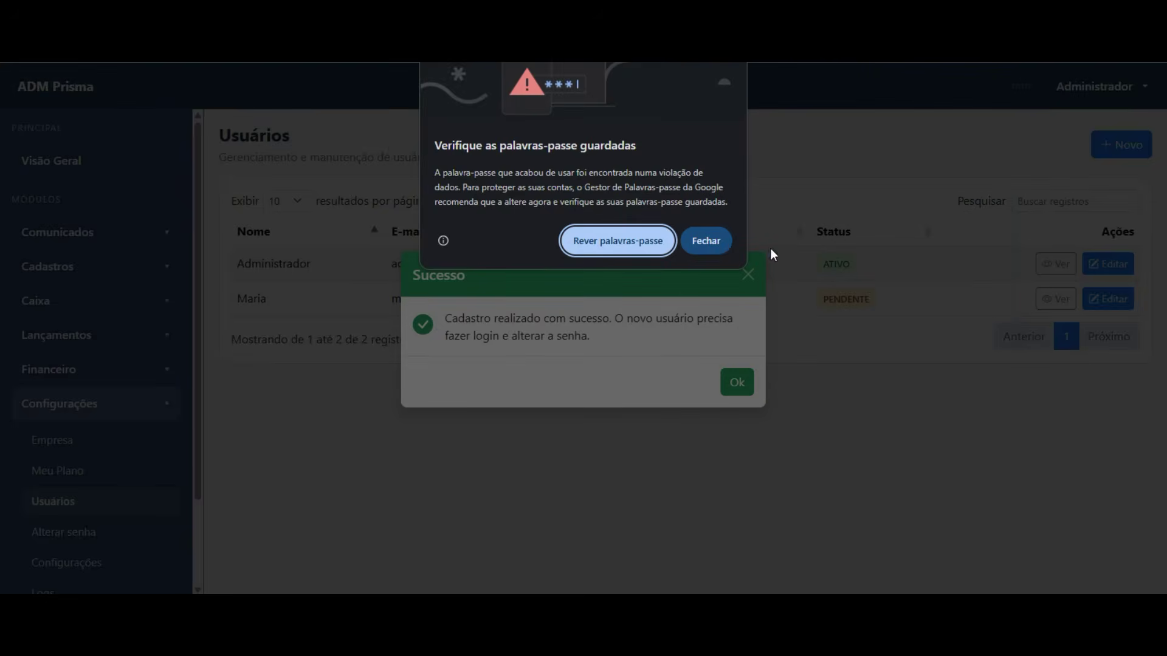
left_click(706, 241)
left_click(943, 321)
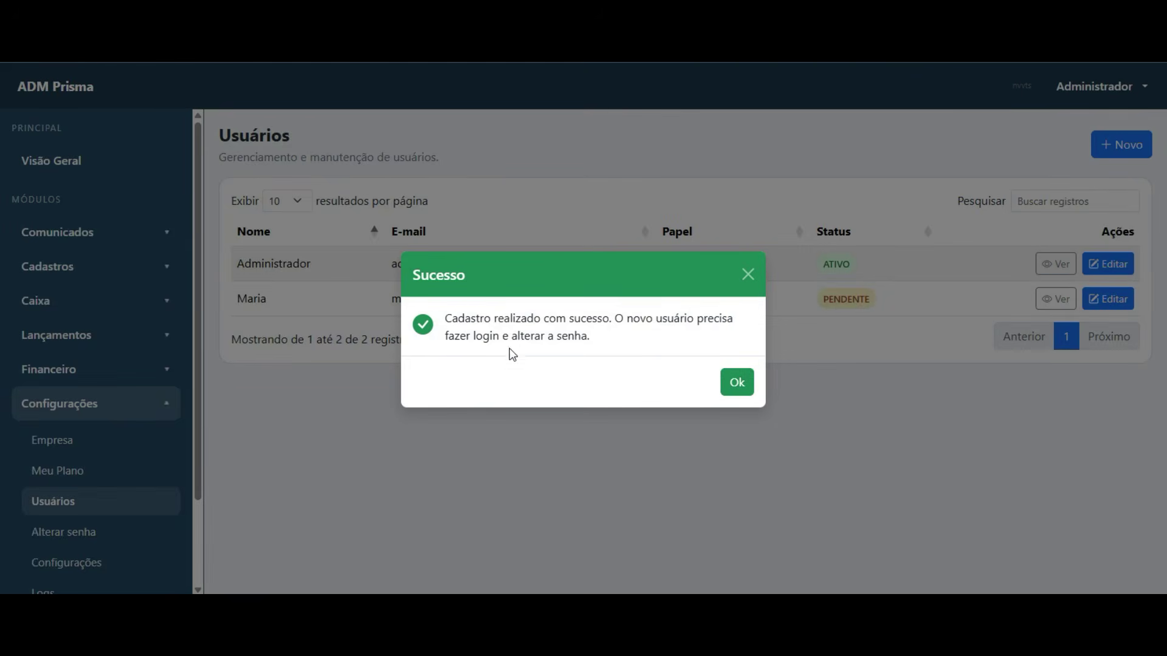
left_click(738, 383)
double_click(844, 303)
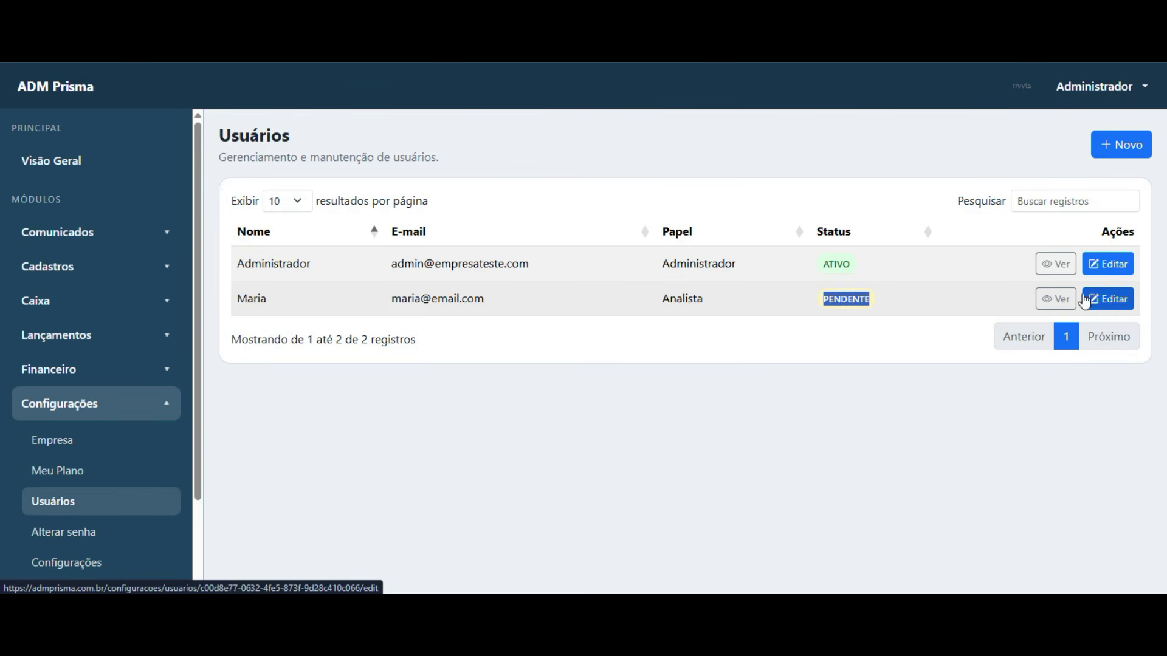
- Edit the new Analista user's record, set Status to Ativo, save, and return to the list
left_click(1108, 298)
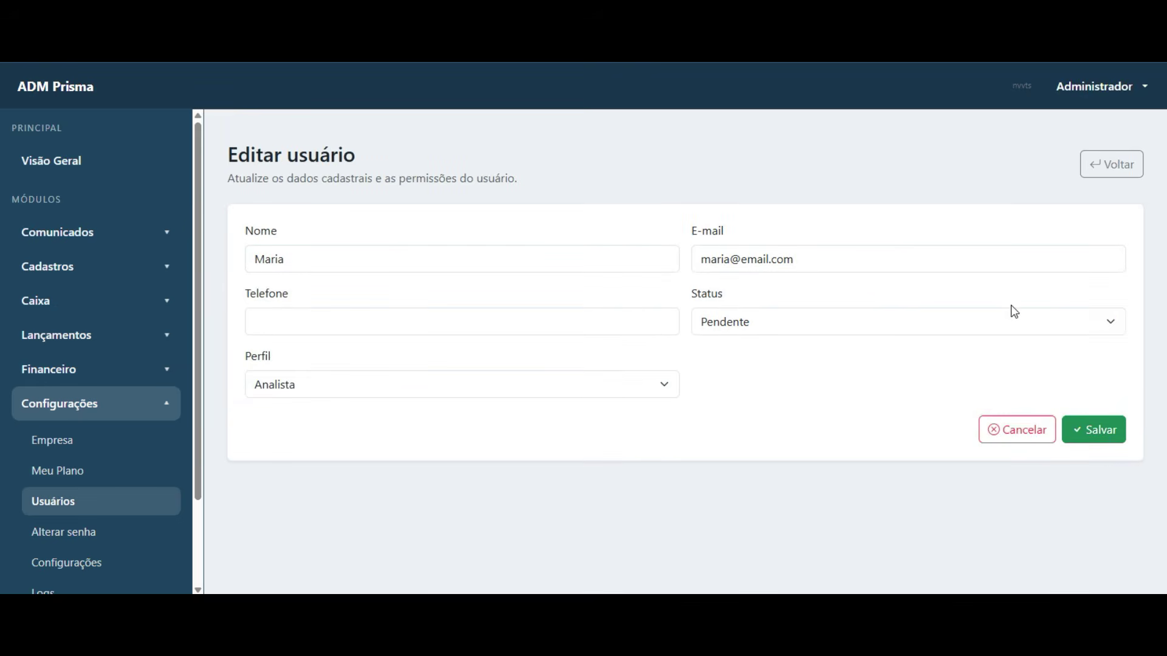
left_click(903, 326)
left_click(843, 345)
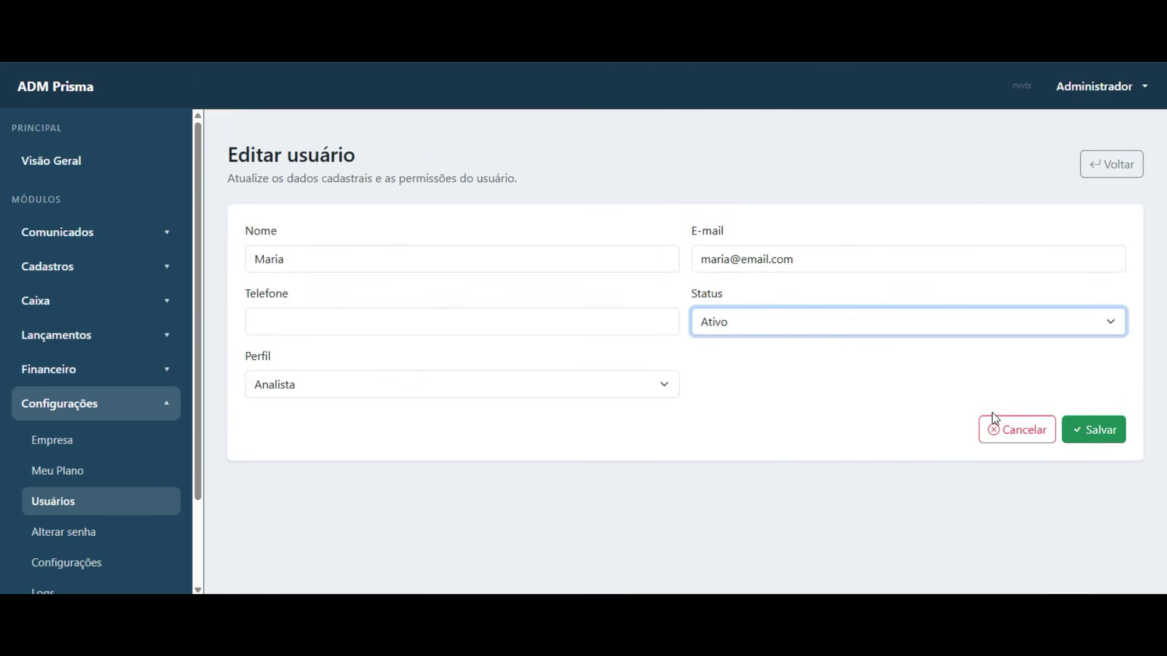
left_click(1088, 431)
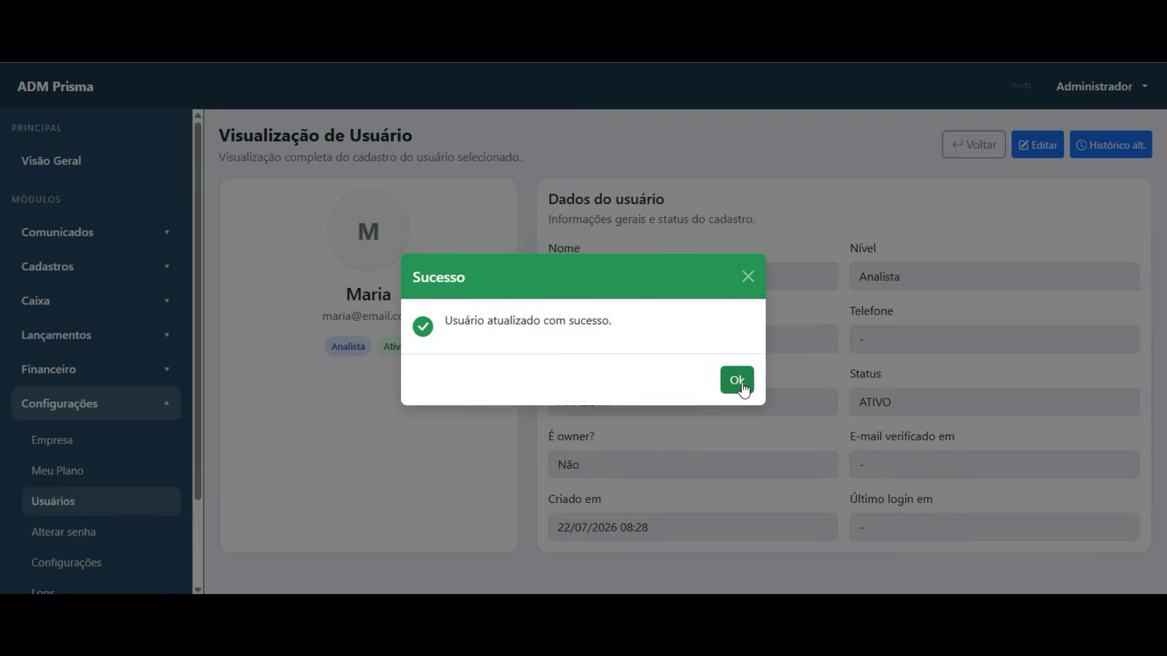
left_click(747, 382)
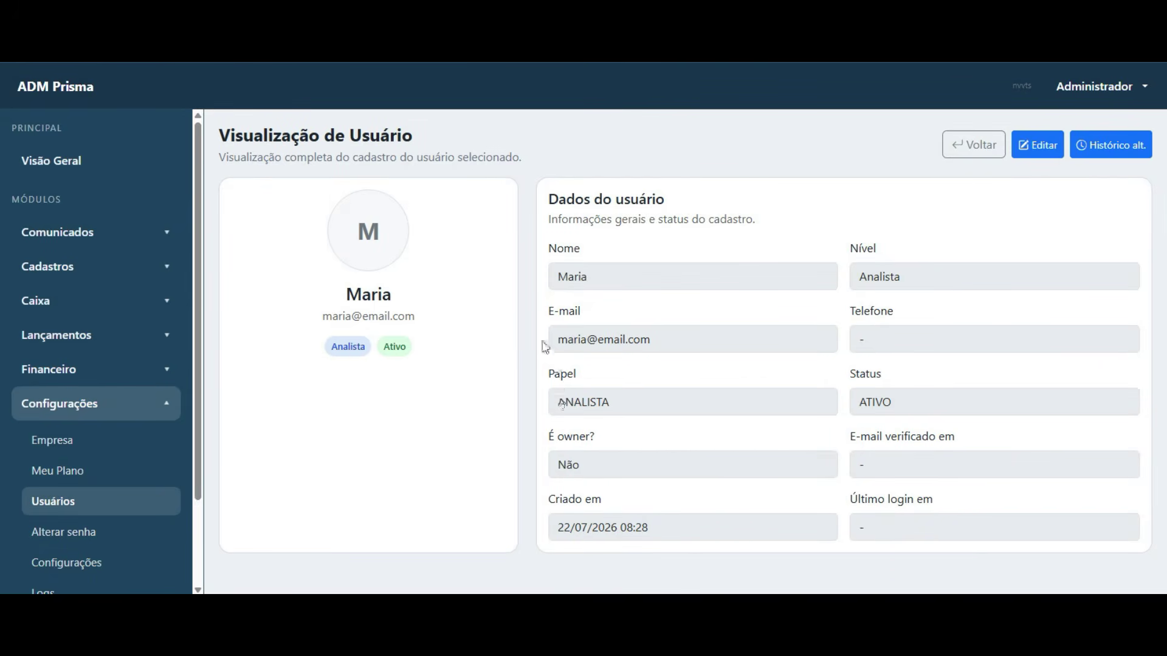
left_click(972, 146)
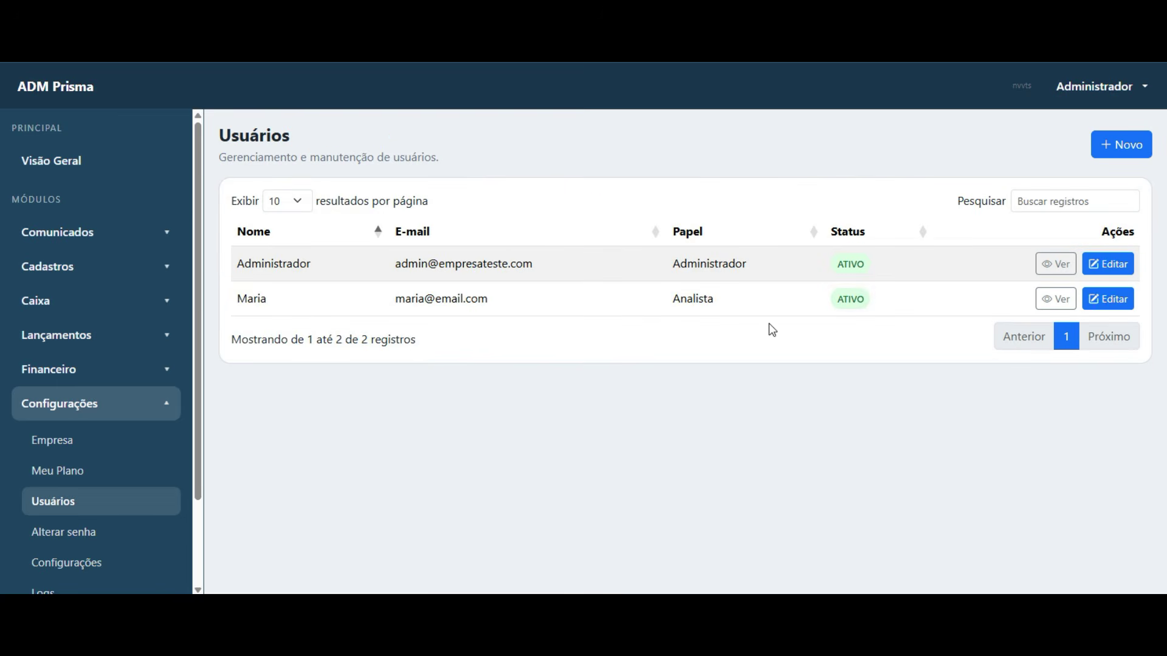
scroll(85, 422, "down", 2)
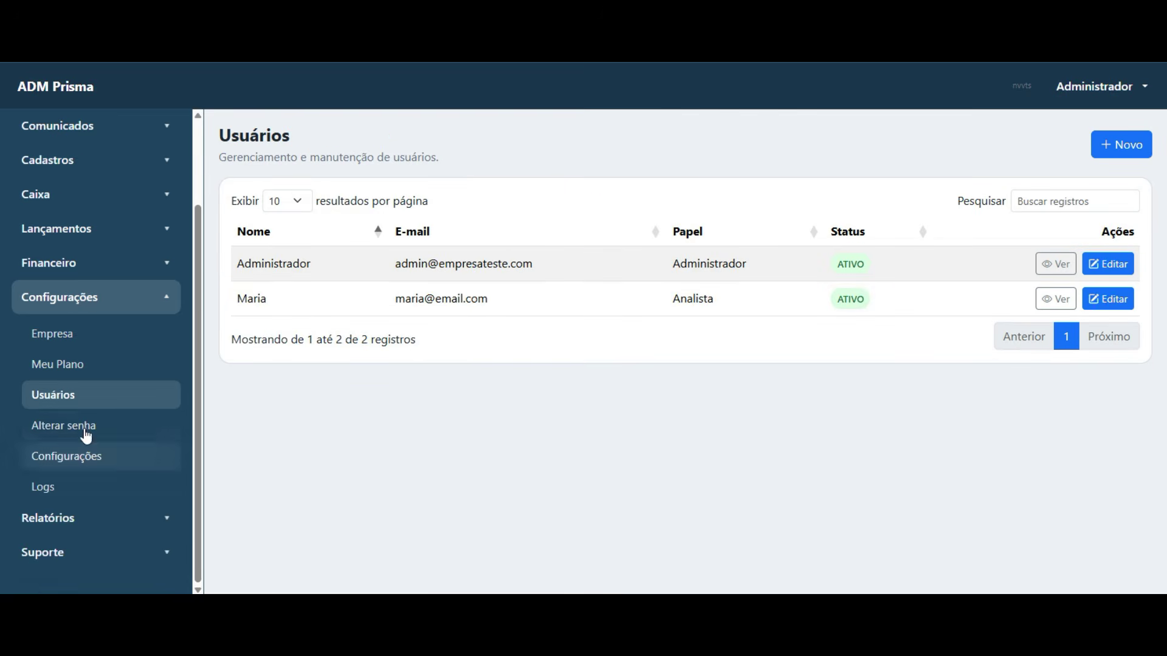
left_click(82, 425)
- In company Configurações, toggle 'Exigir verificação por e-mail no login' on and back off
scroll(120, 448, "down", 3)
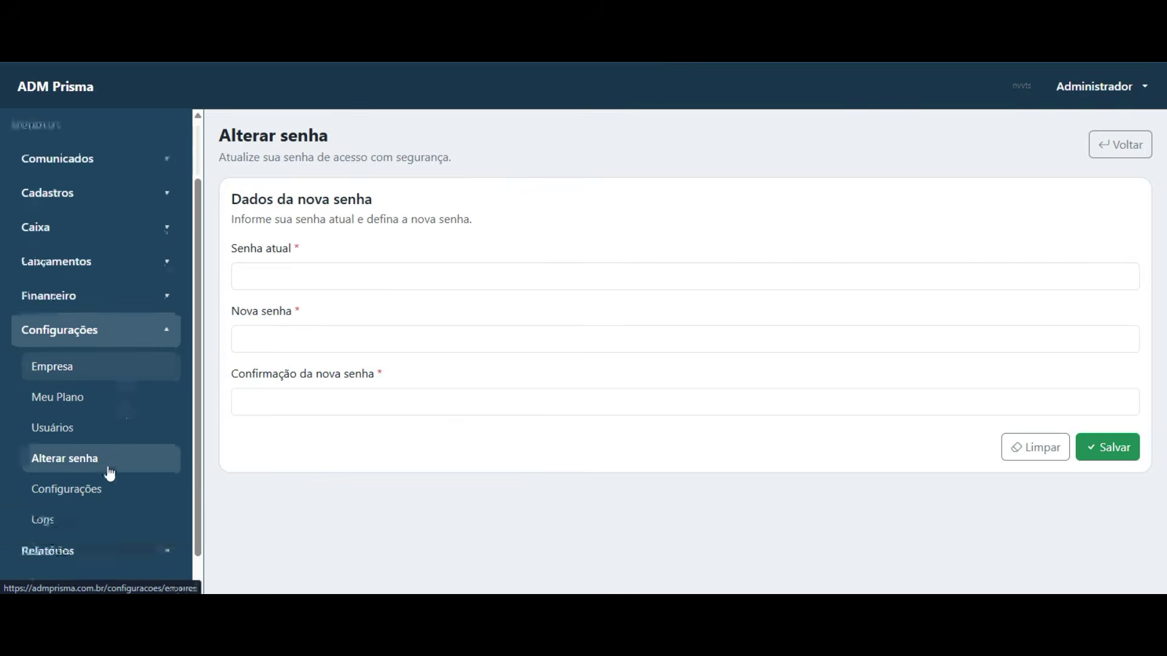
left_click(85, 458)
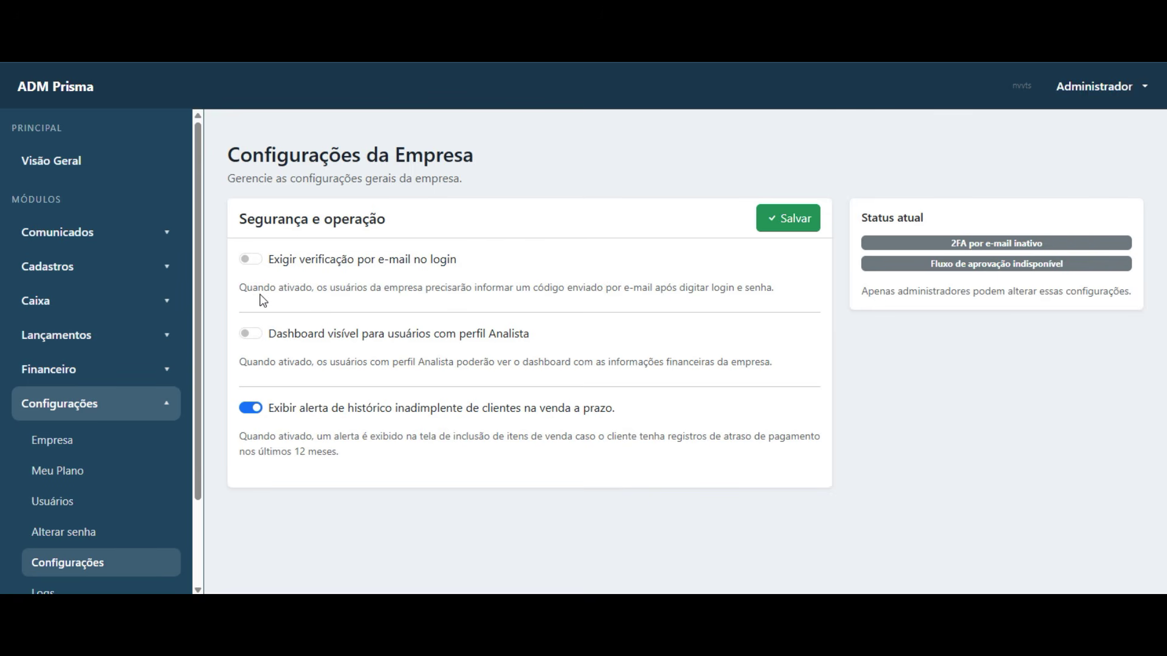
left_click(251, 260)
left_click(250, 261)
left_click_drag(267, 365, 309, 368)
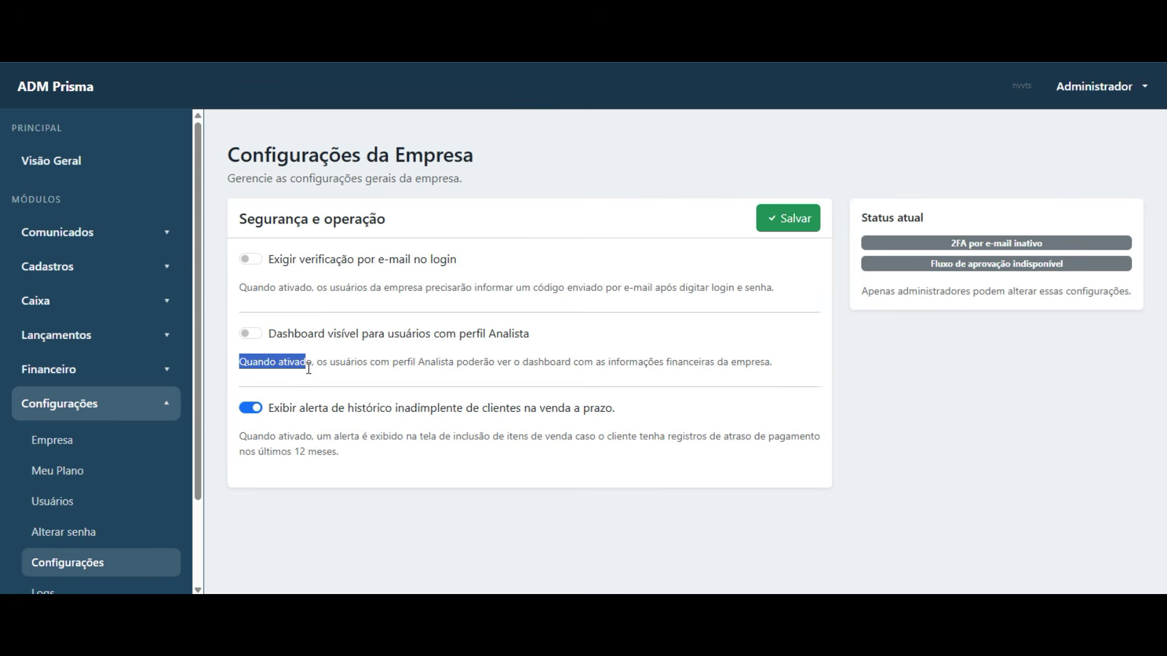
left_click(61, 159)
scroll(298, 353, "down", 1)
scroll(302, 397, "down", 1)
left_click_drag(240, 292, 312, 416)
left_click(310, 443)
scroll(416, 458, "up", 2)
left_click(103, 405)
scroll(93, 471, "down", 3)
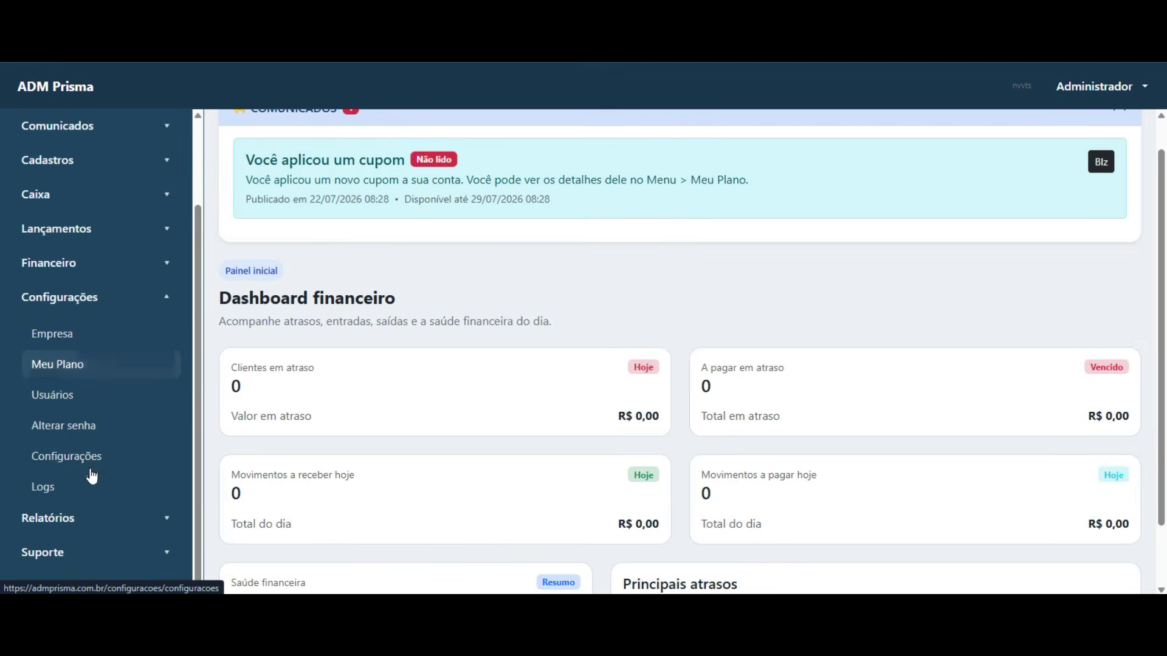
left_click(99, 464)
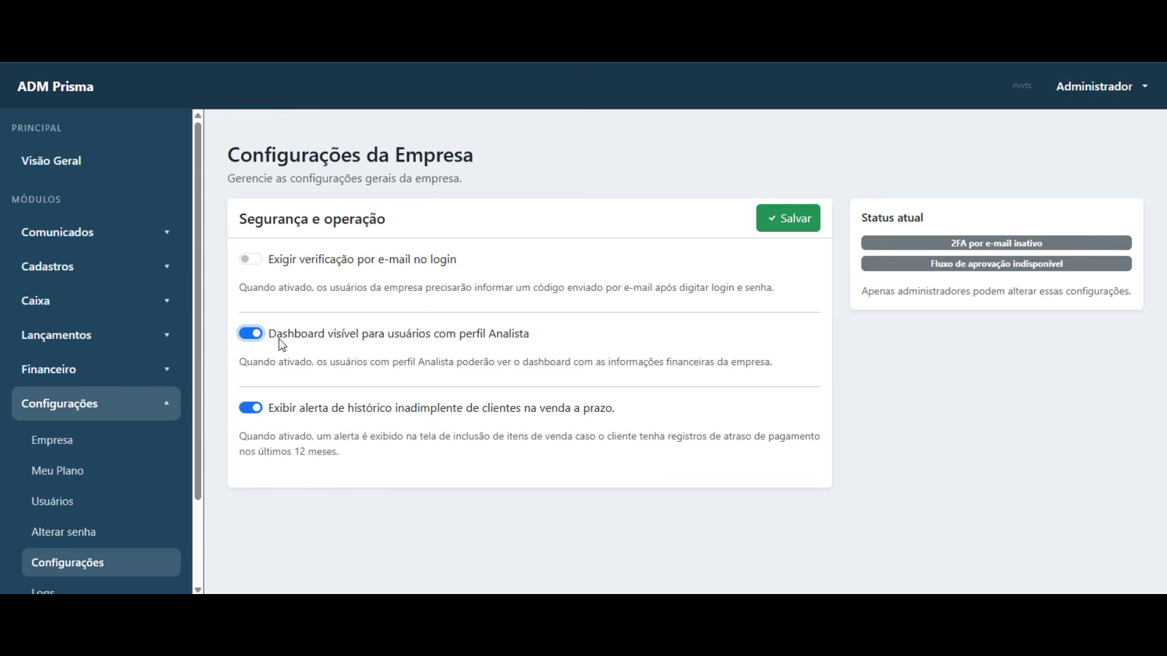
left_click(251, 336)
left_click(365, 464)
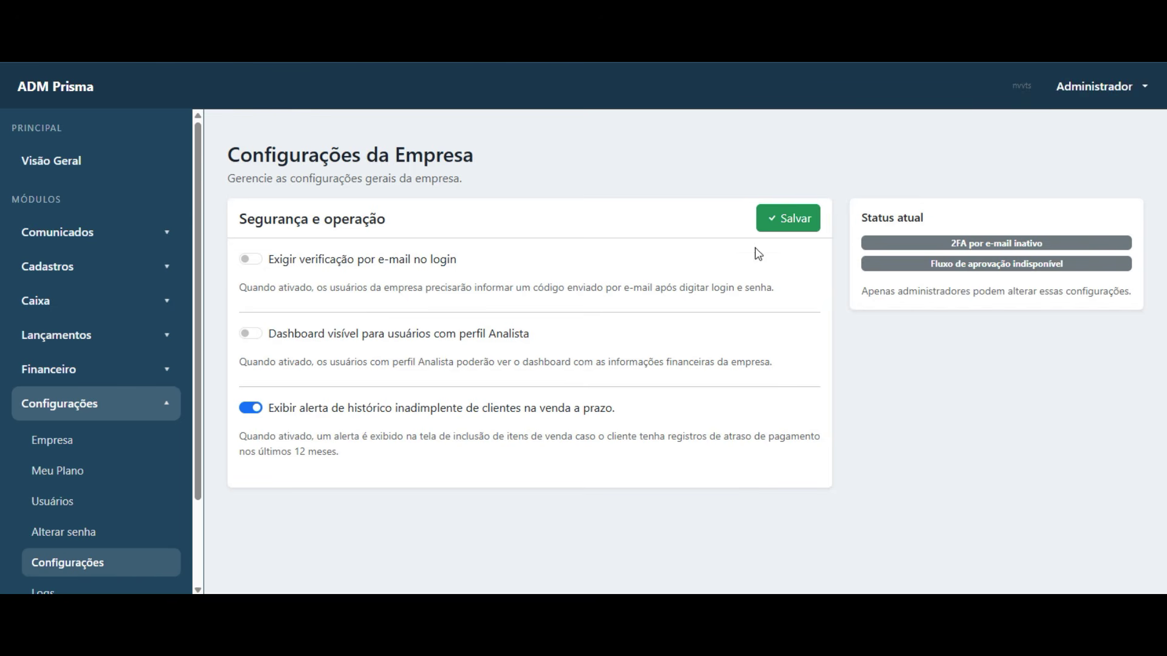
- Save the company settings with the overdue-client alert on and acknowledge the Sucesso confirmation
left_click(796, 220)
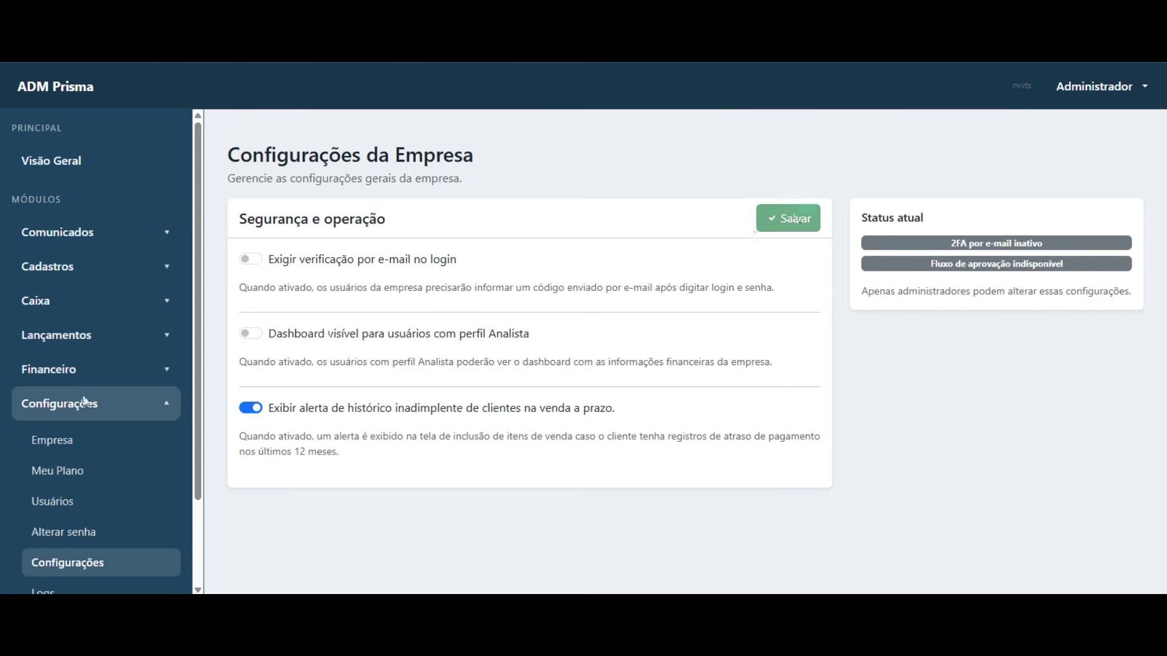
left_click(747, 383)
scroll(110, 365, "down", 3)
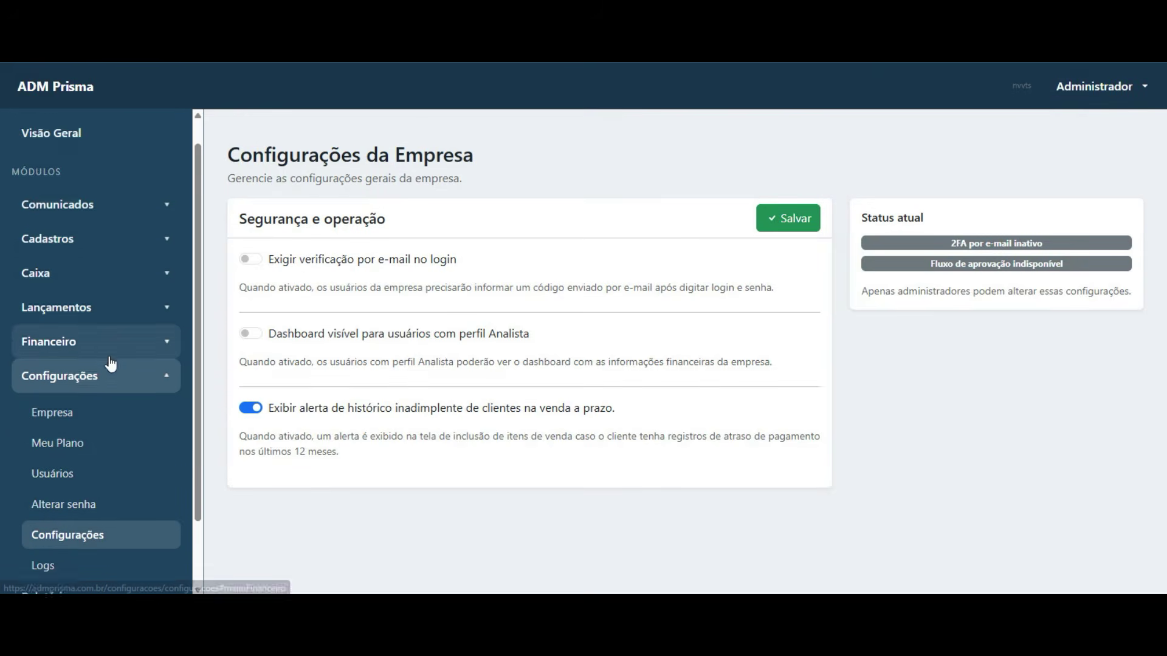
- Open the system Logs, page to page 2 and back, and expand the user status edit entry
left_click(78, 497)
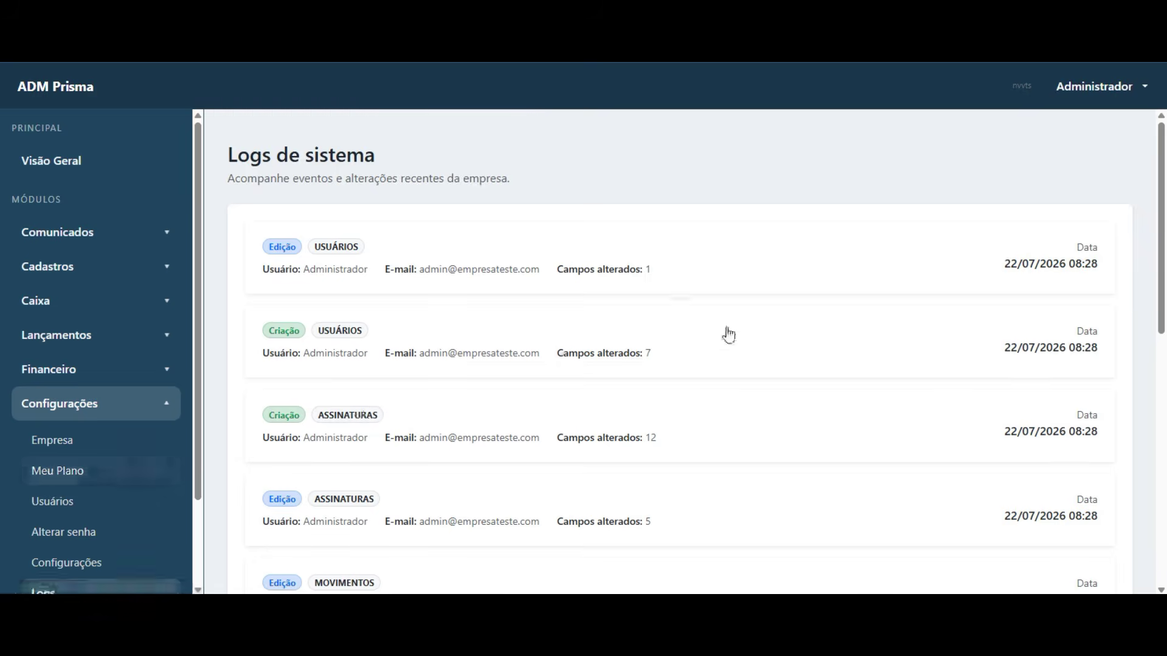
scroll(747, 304, "down", 10)
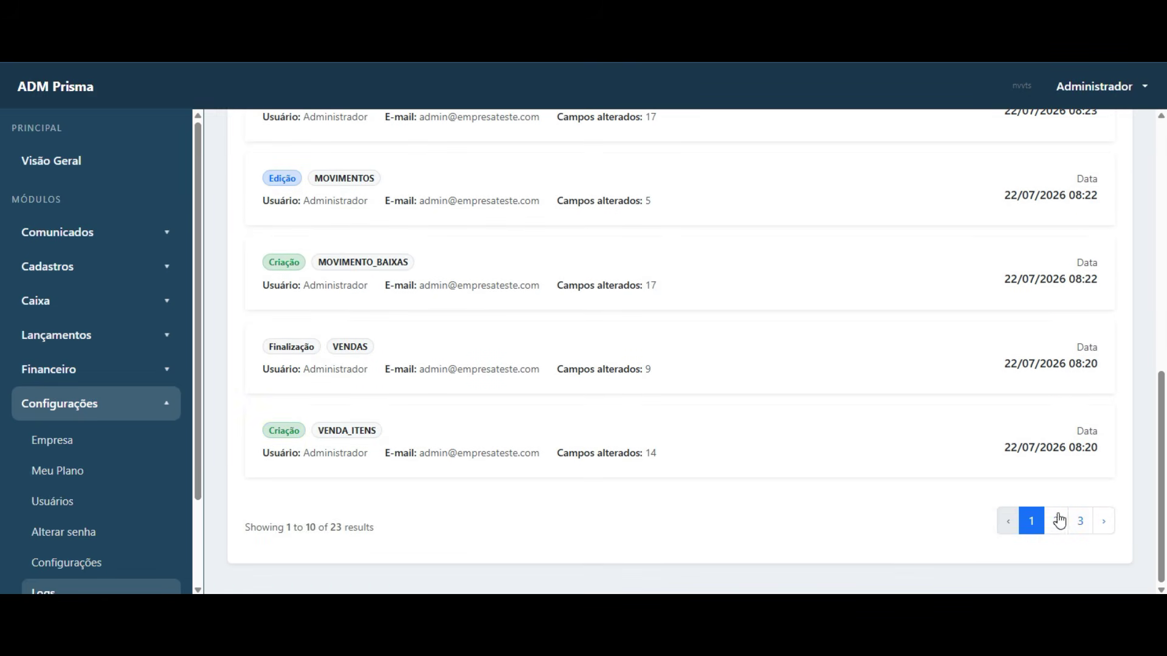
left_click(1056, 521)
scroll(1032, 431, "down", 10)
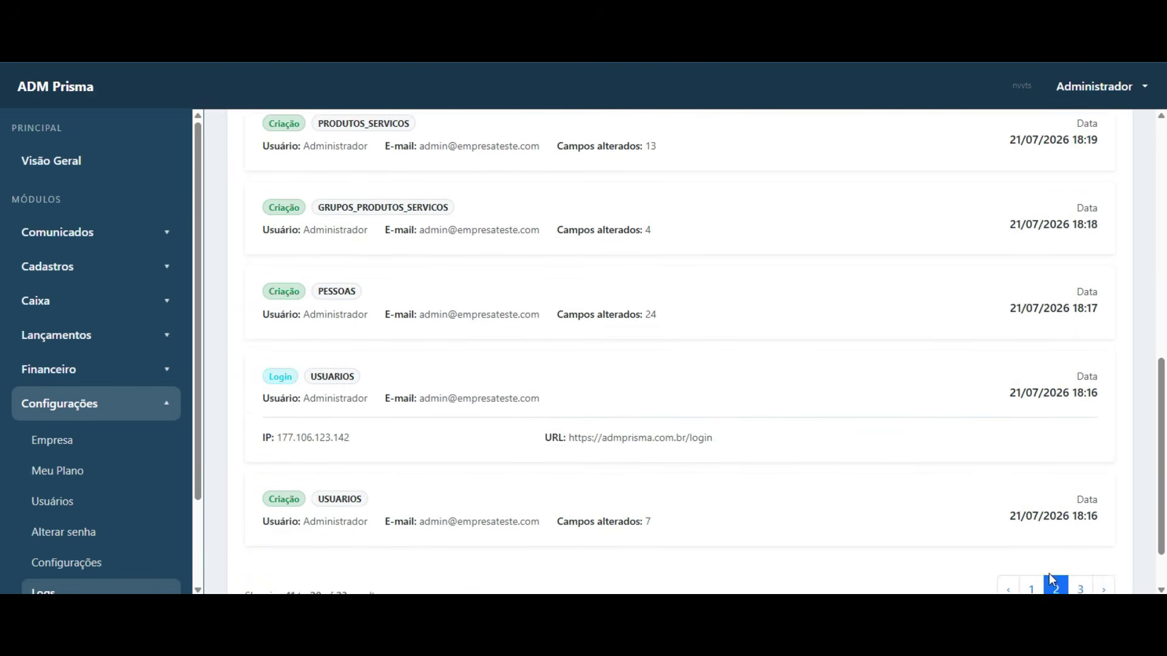
left_click(1028, 523)
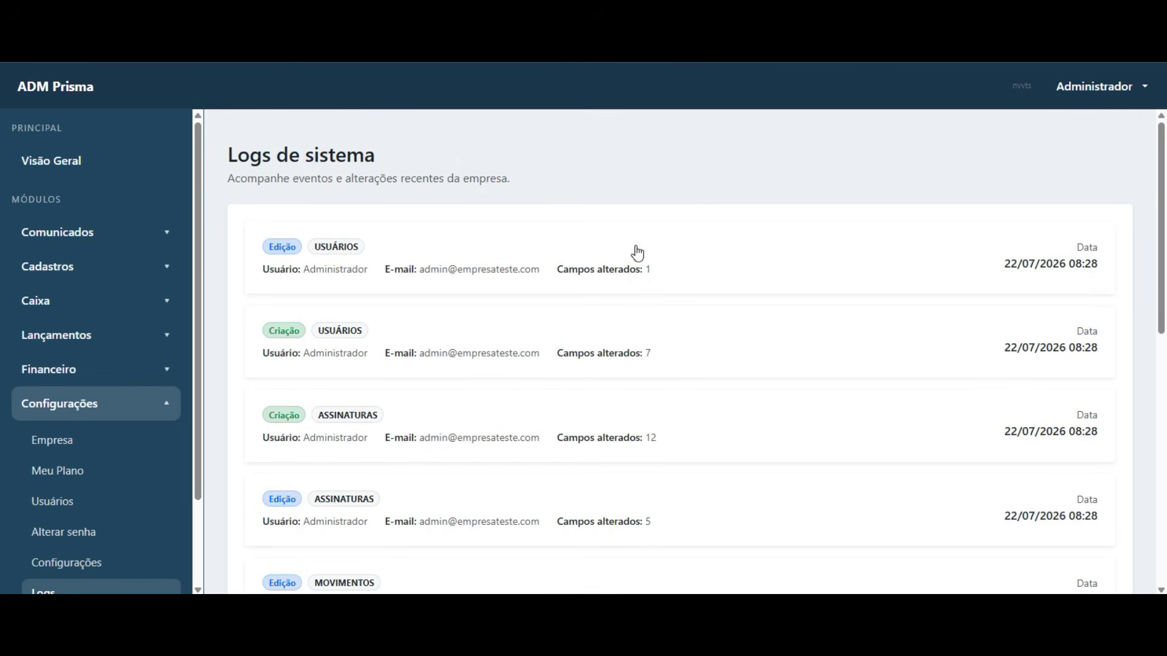
left_click(694, 261)
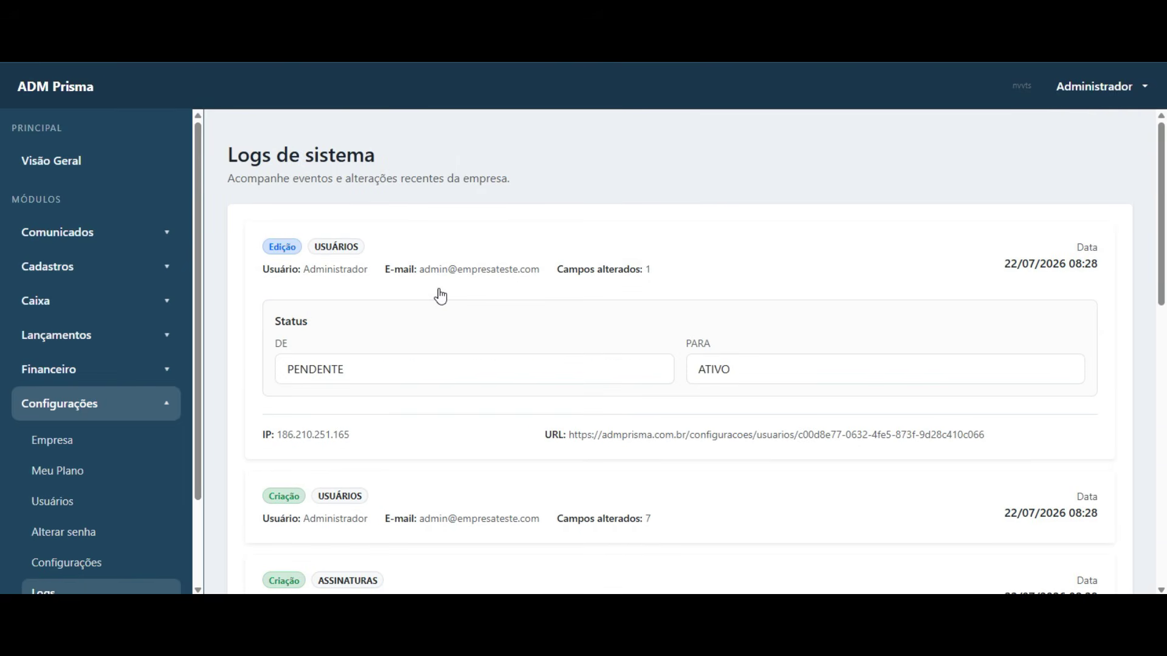
scroll(350, 378, "down", 1)
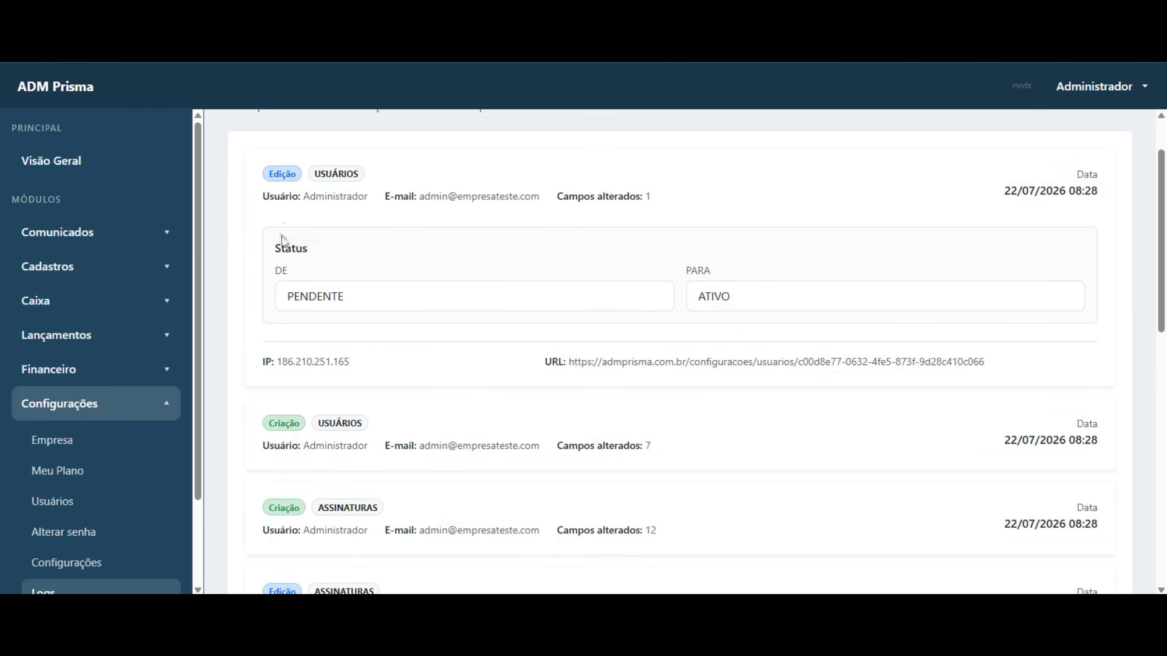
scroll(481, 355, "down", 2)
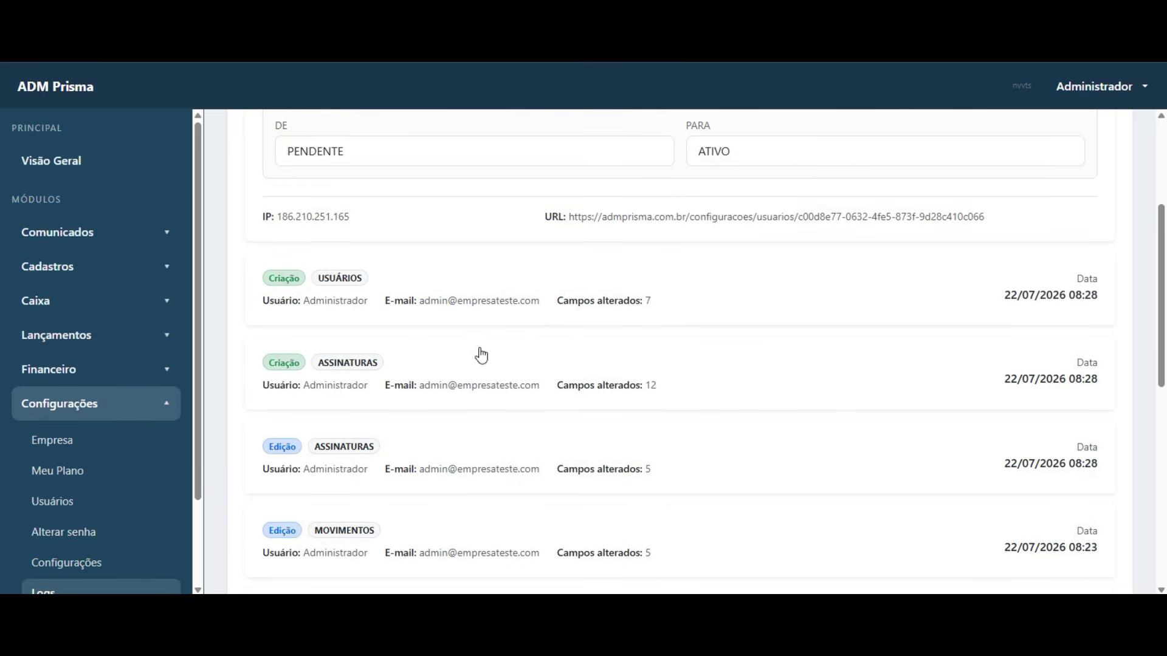
- Inspect the user creation log entry, highlighting Nível changed to Analista and Proprietário to Não
left_click(696, 291)
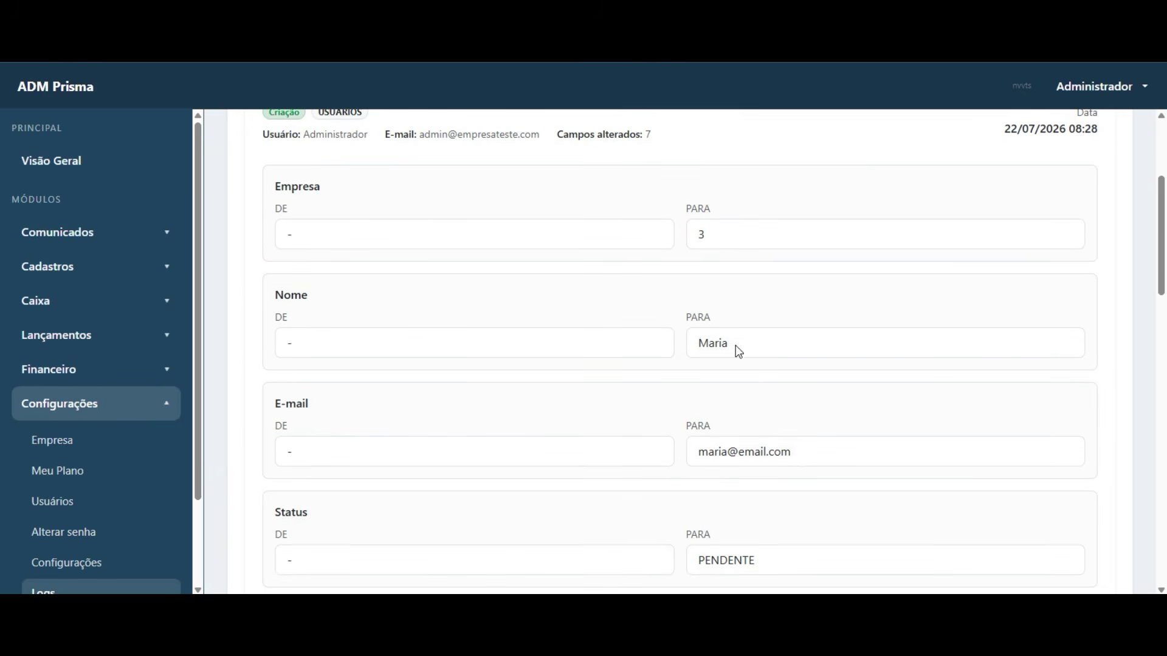
left_click(768, 288)
left_click_drag(822, 465, 709, 469)
scroll(608, 468, "down", 2)
left_click_drag(766, 423, 659, 418)
left_click_drag(764, 544, 668, 528)
scroll(605, 482, "down", 2)
left_click_drag(746, 487, 607, 479)
scroll(563, 477, "down", 3)
left_click_drag(771, 378, 632, 375)
left_click(612, 336)
scroll(648, 346, "up", 8)
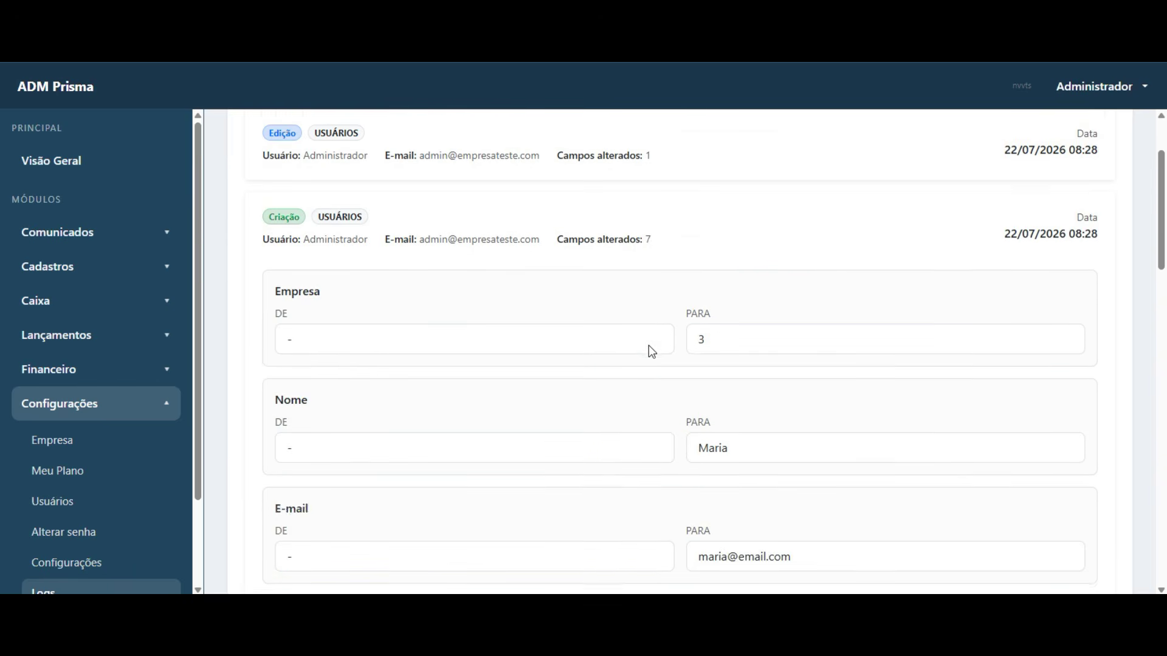
- Re-expand the user status edit entry to check the change from PENDENTE to ATIVO
left_click(676, 265)
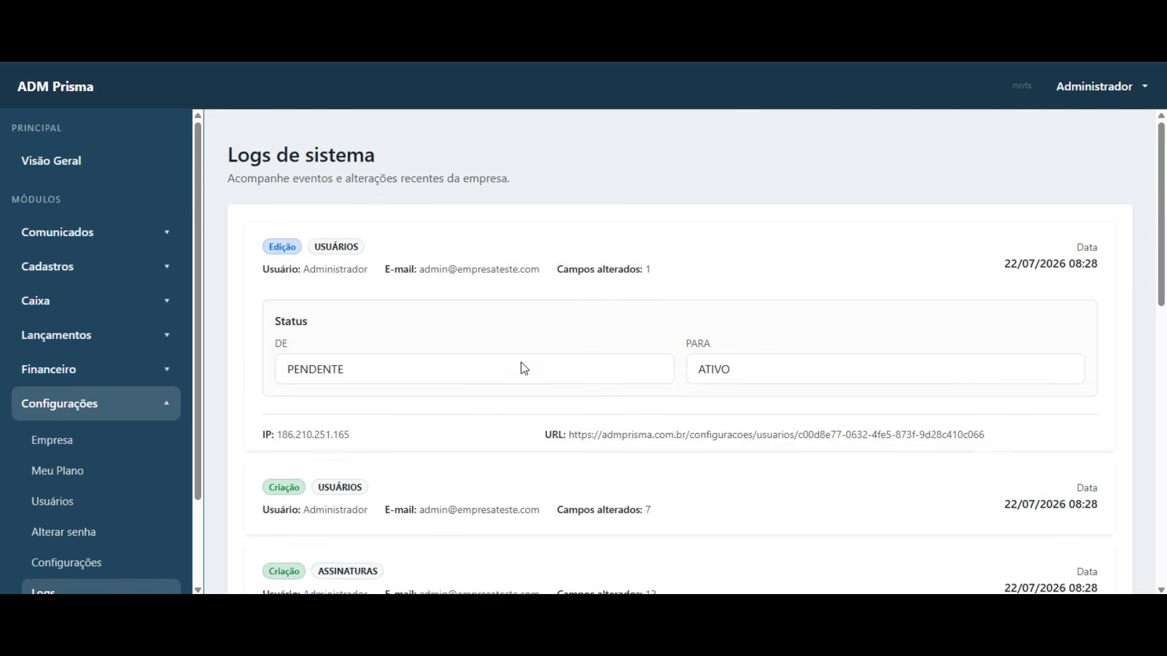
scroll(521, 365, "down", 1)
double_click(358, 310)
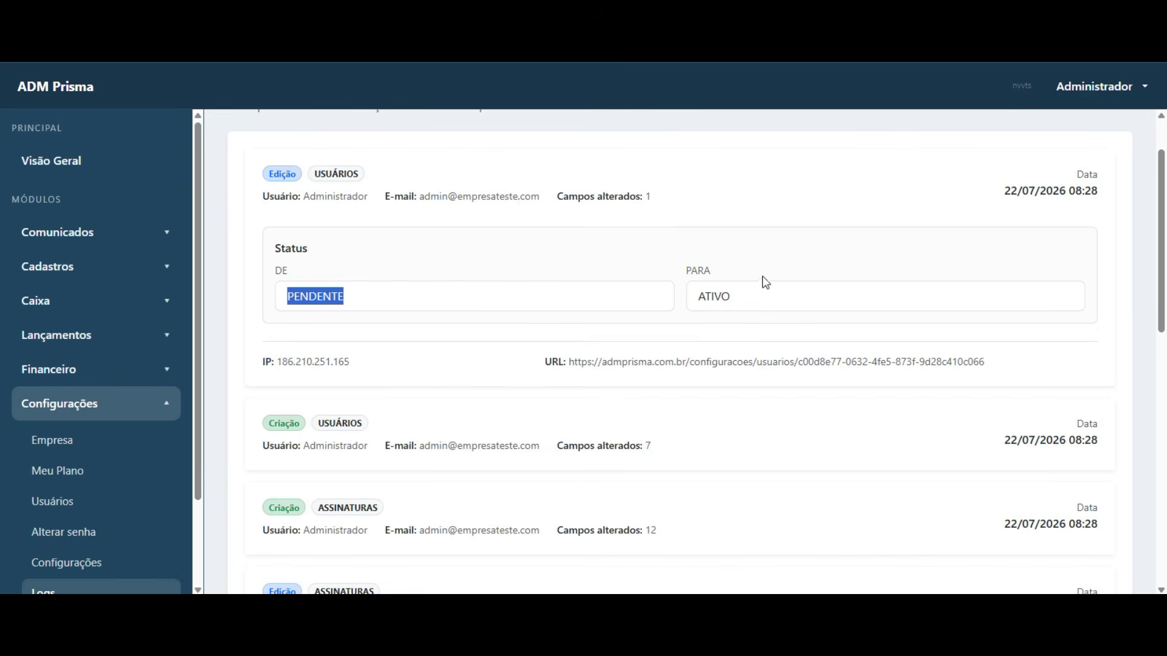
left_click_drag(761, 300, 625, 302)
left_click(669, 196)
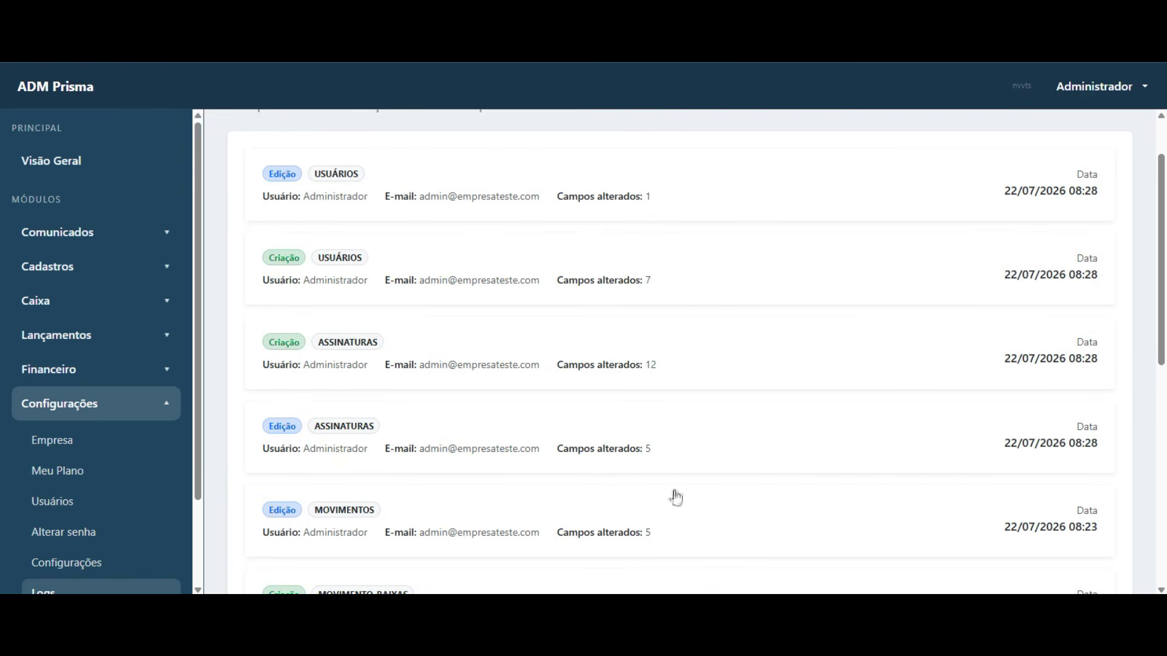
scroll(73, 361, "down", 2)
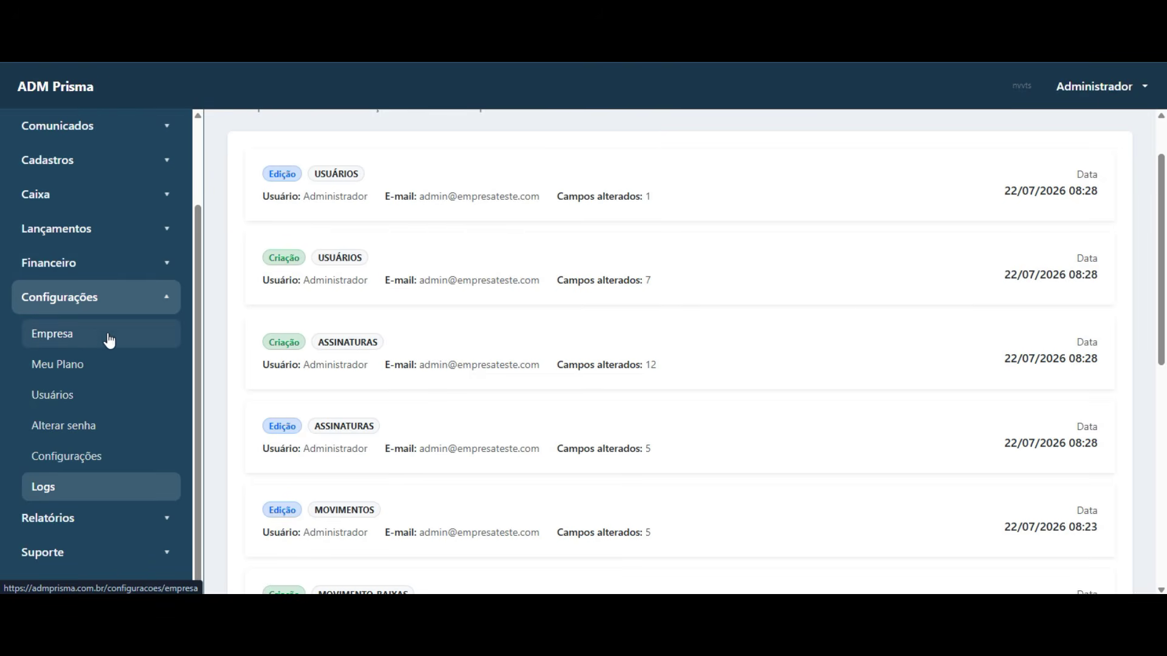
- Check the company creation event in the company's Histórico alt. page
left_click(77, 337)
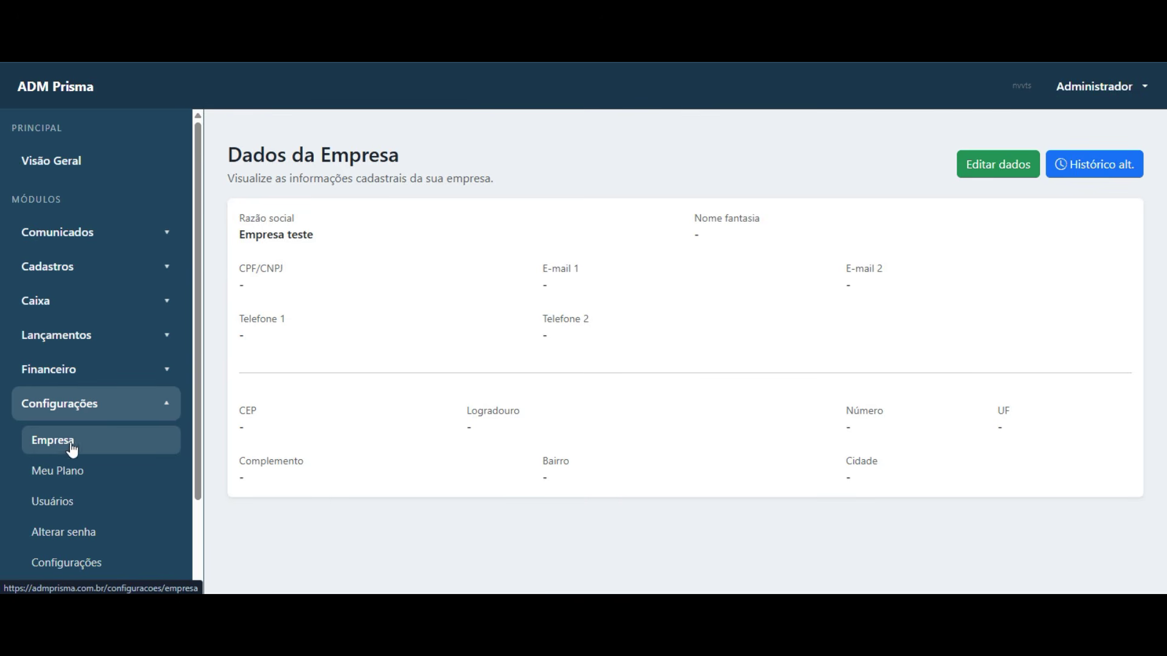
left_click(1087, 168)
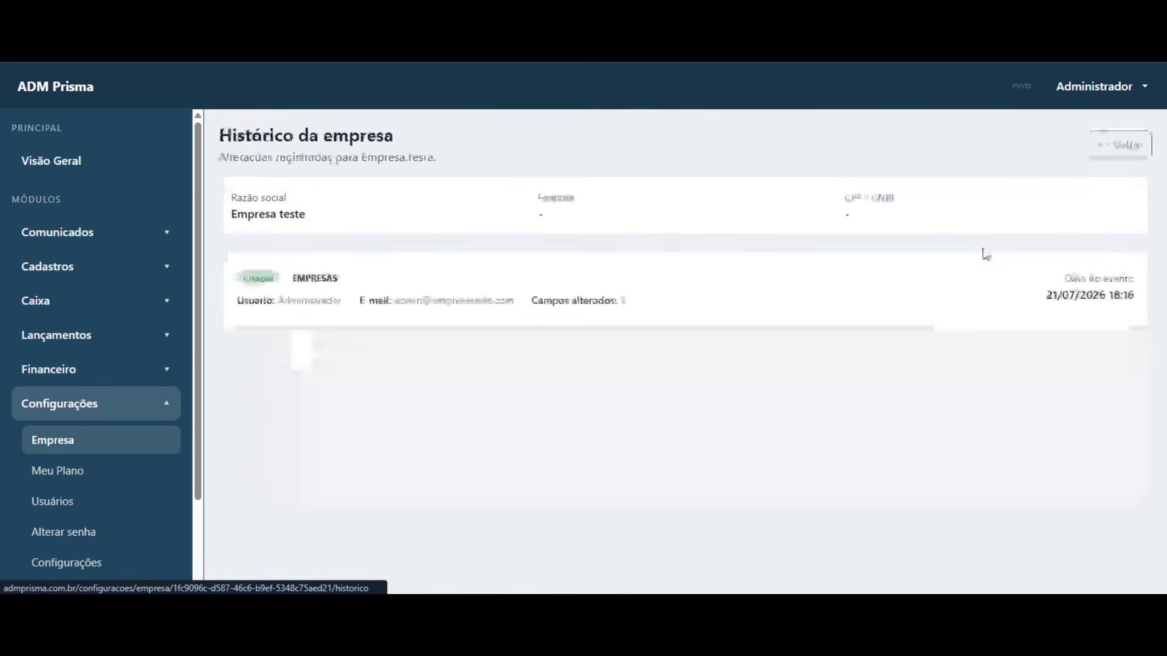
left_click(358, 300)
scroll(817, 437, "down", 3)
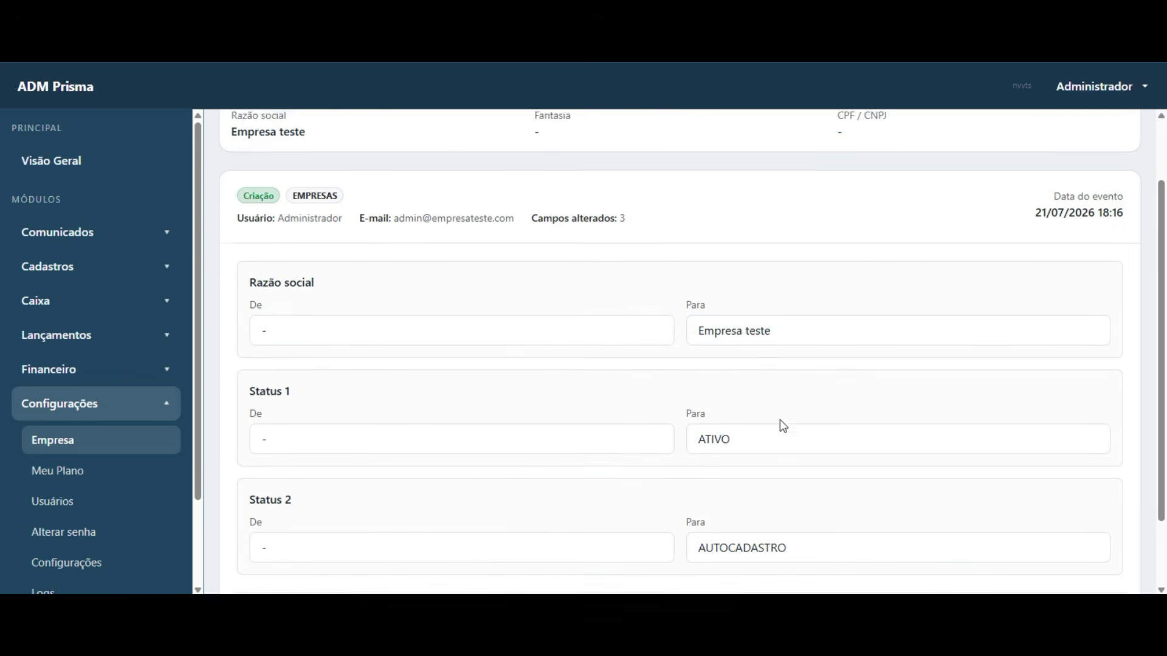
scroll(646, 426, "up", 3)
left_click(682, 309)
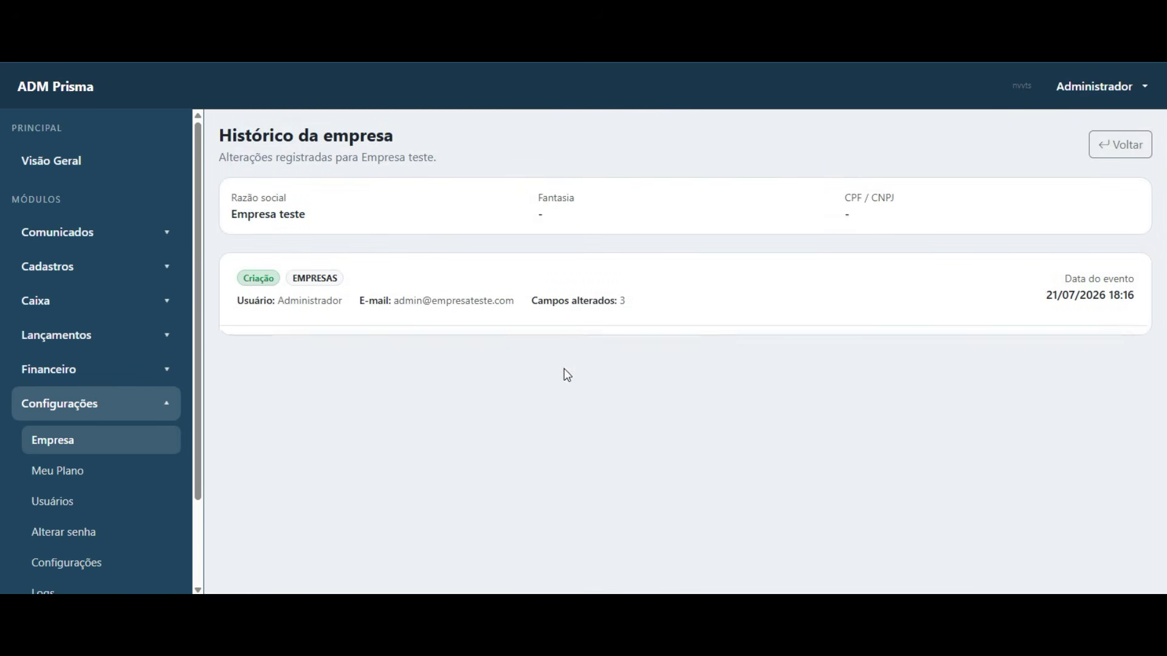
left_click(76, 451)
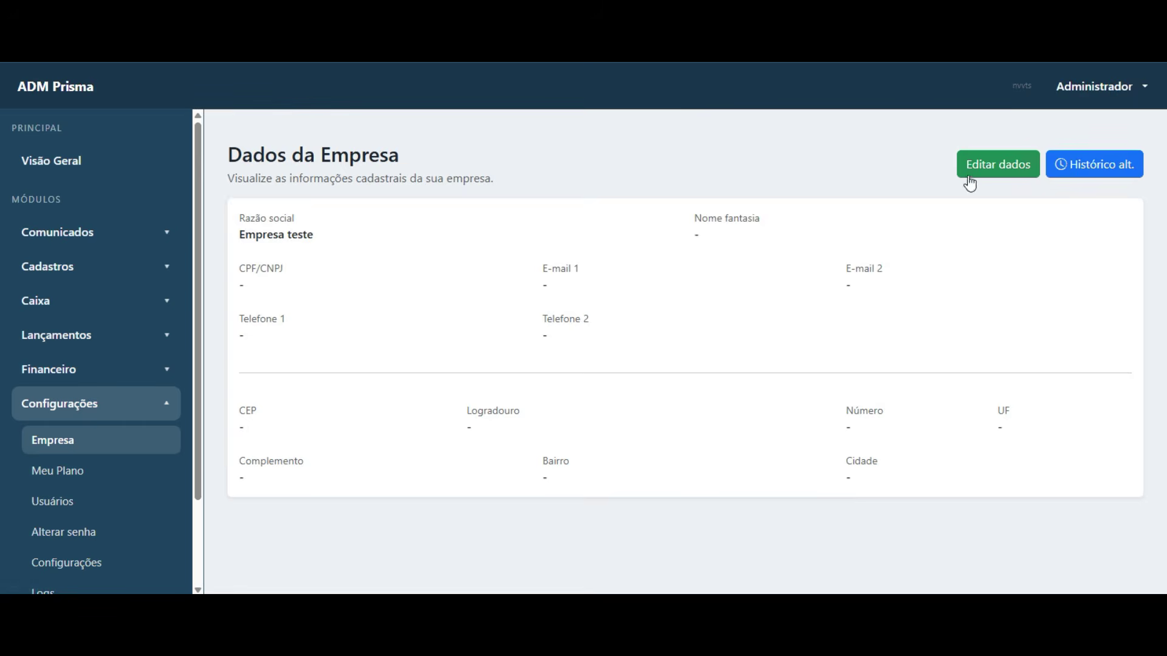
- Copy the Razão social 'Empresa teste' into Nome fantasia and save the company data
left_click(967, 173)
left_click_drag(368, 251, 202, 251)
key("ctrl+c")
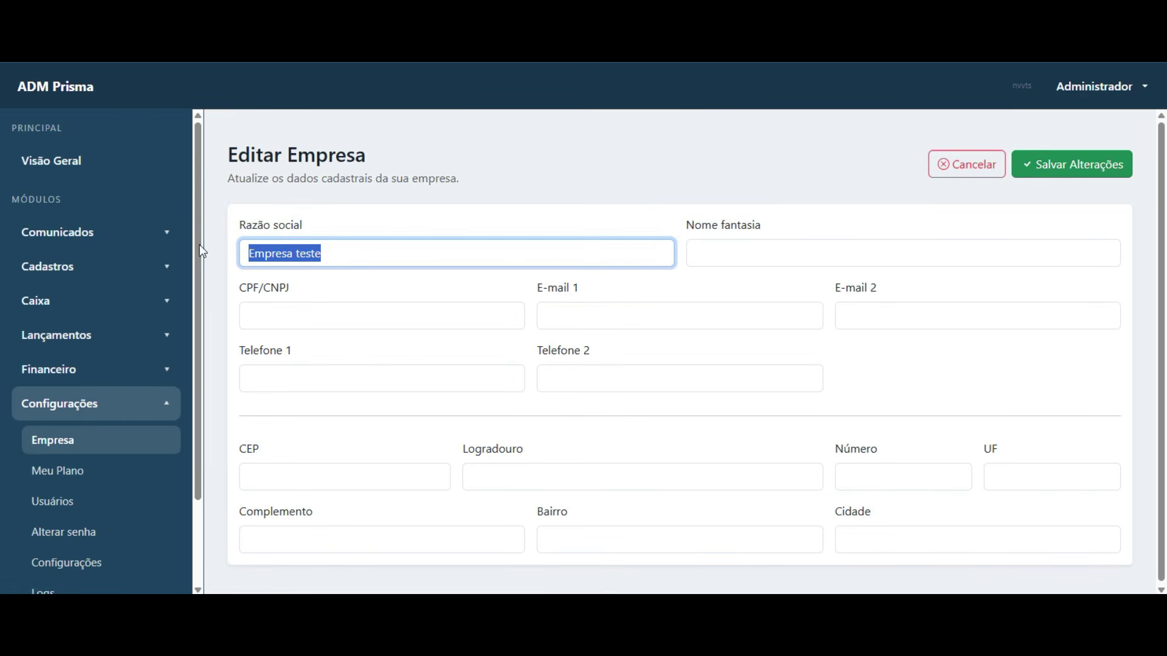
left_click(855, 262)
key("ctrl+v")
left_click(1033, 172)
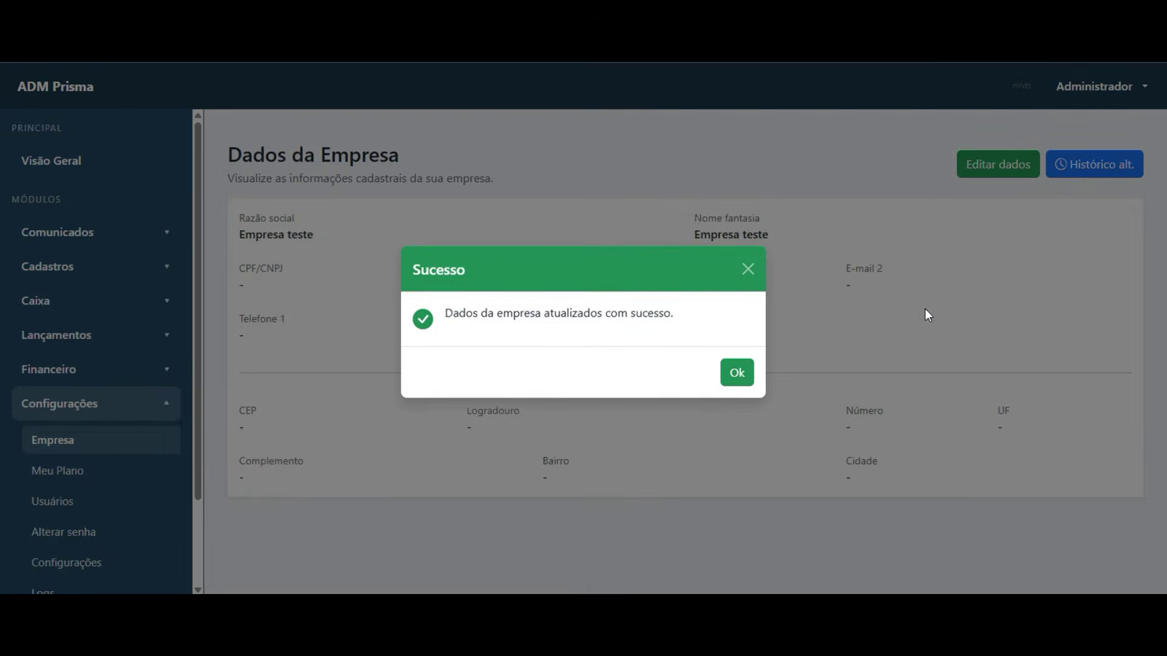
left_click(745, 381)
- Verify the trade name edit and the creation event in the company history
left_click(1094, 164)
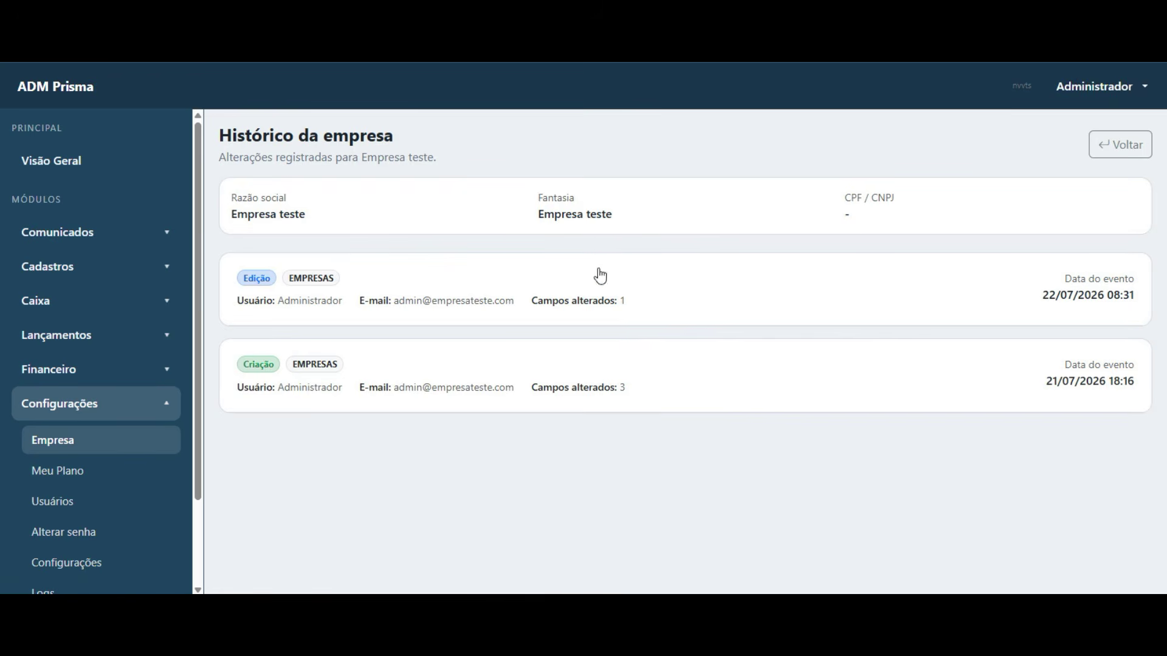
left_click(683, 294)
scroll(729, 389, "down", 1)
left_click_drag(795, 383, 648, 383)
left_click(595, 233)
left_click(686, 291)
left_click(638, 547)
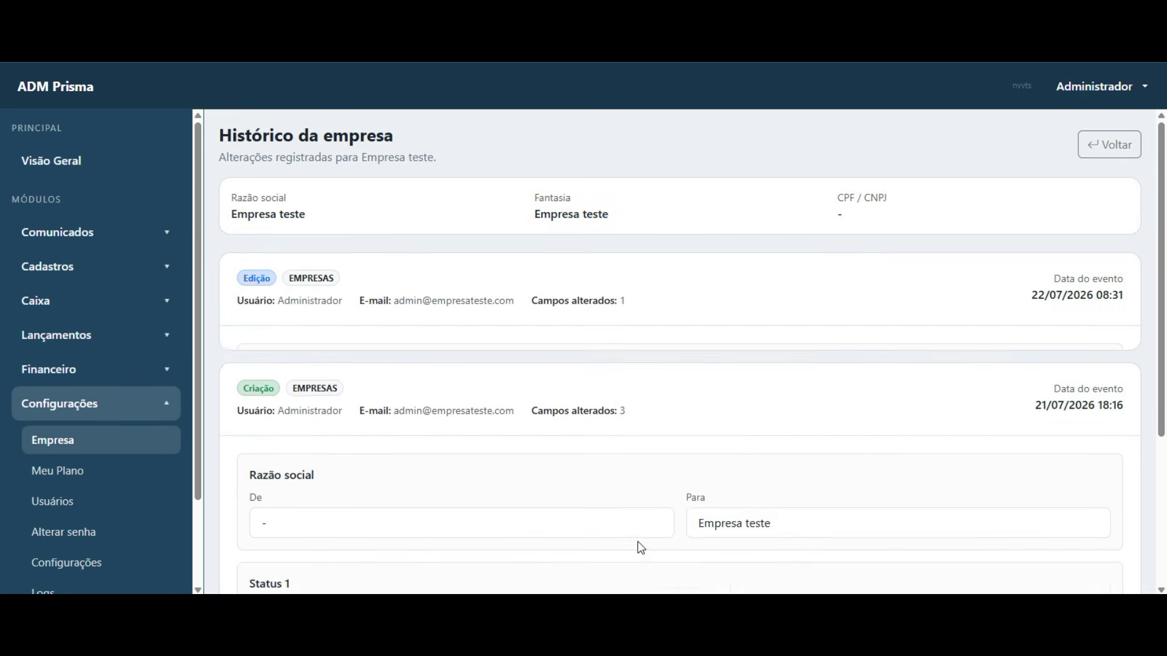
left_click(635, 290)
left_click(634, 286)
scroll(97, 438, "down", 1)
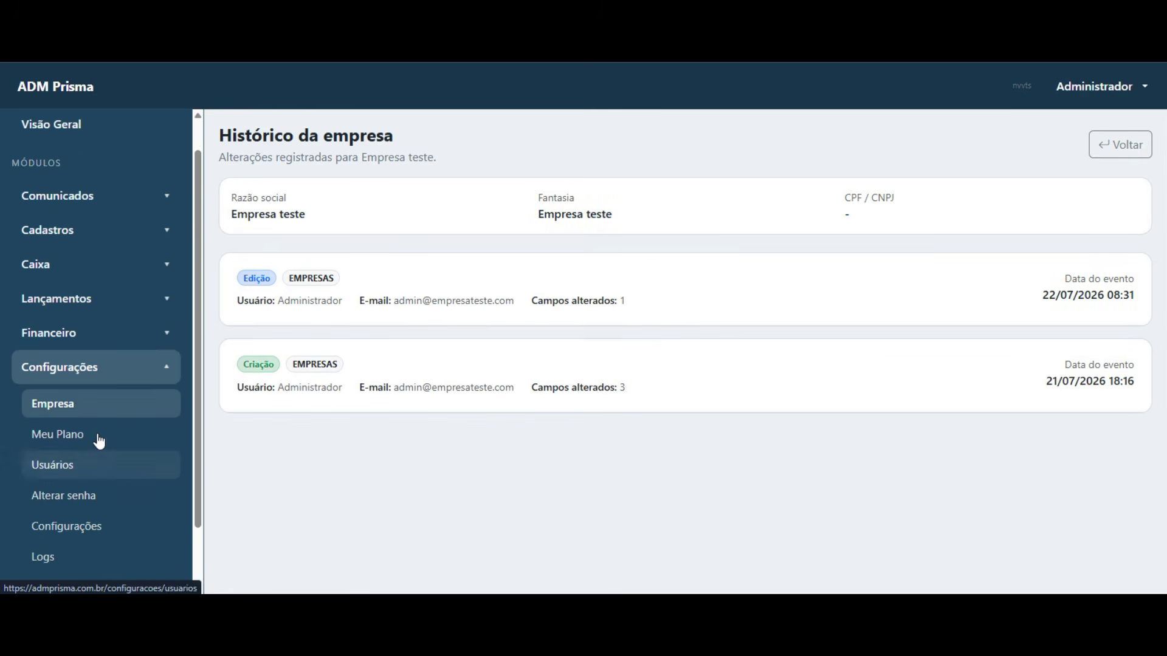
scroll(97, 438, "up", 1)
- Open the Cliente person record and review its creation event in the change history
left_click(63, 268)
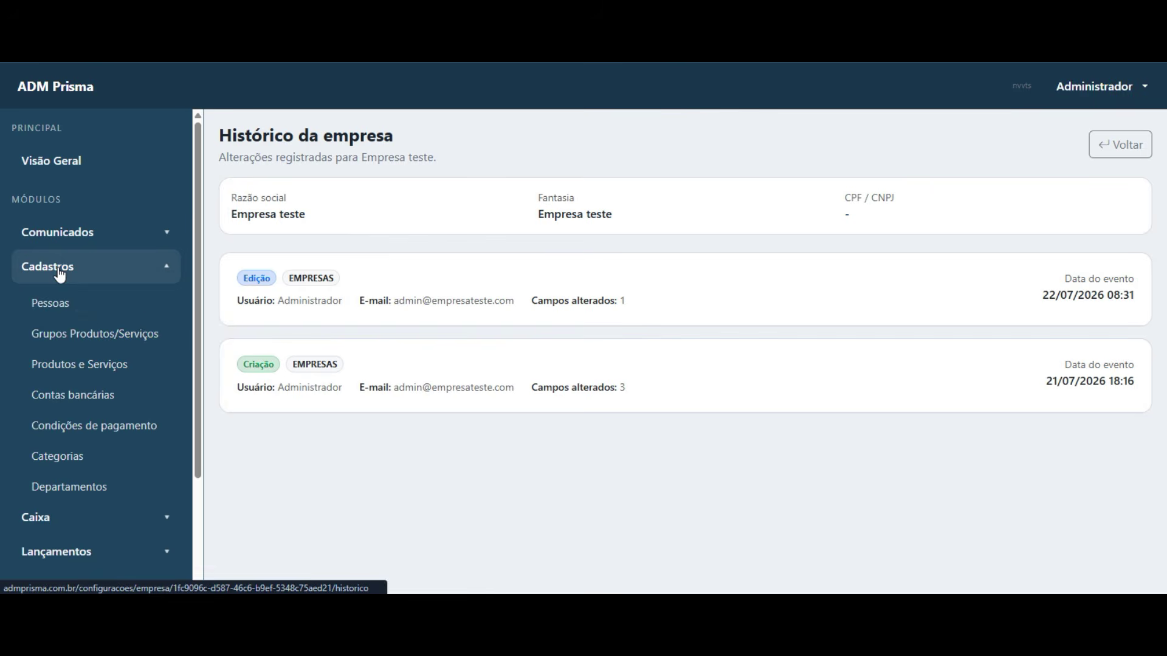
left_click(96, 313)
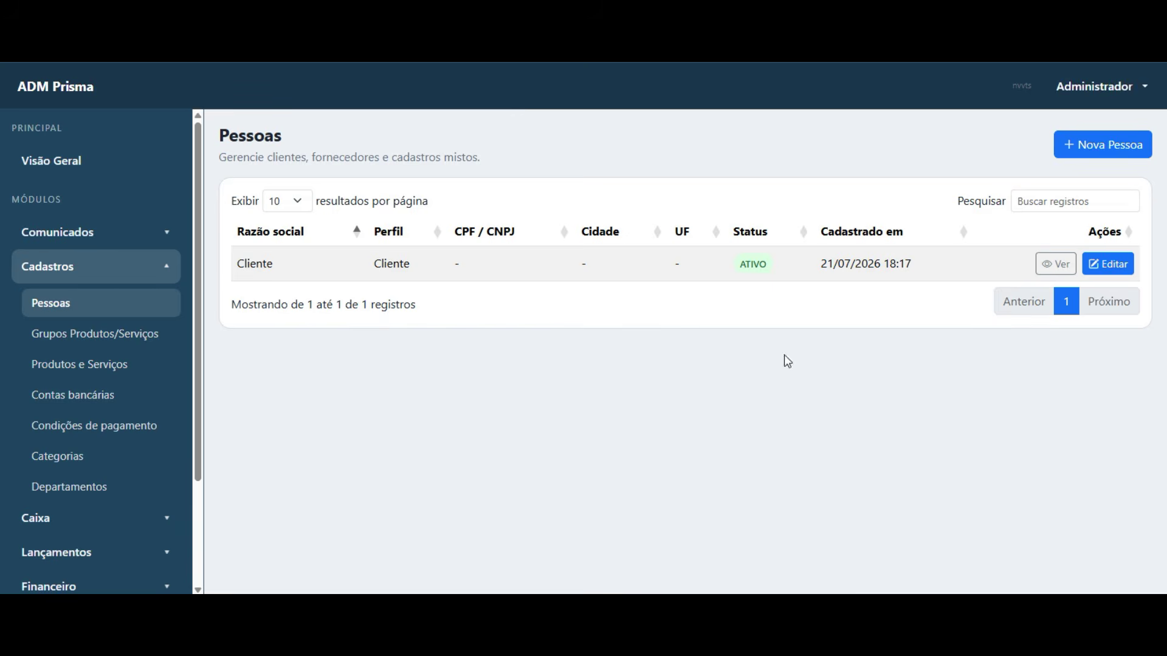
left_click(1056, 264)
left_click(904, 144)
left_click(489, 304)
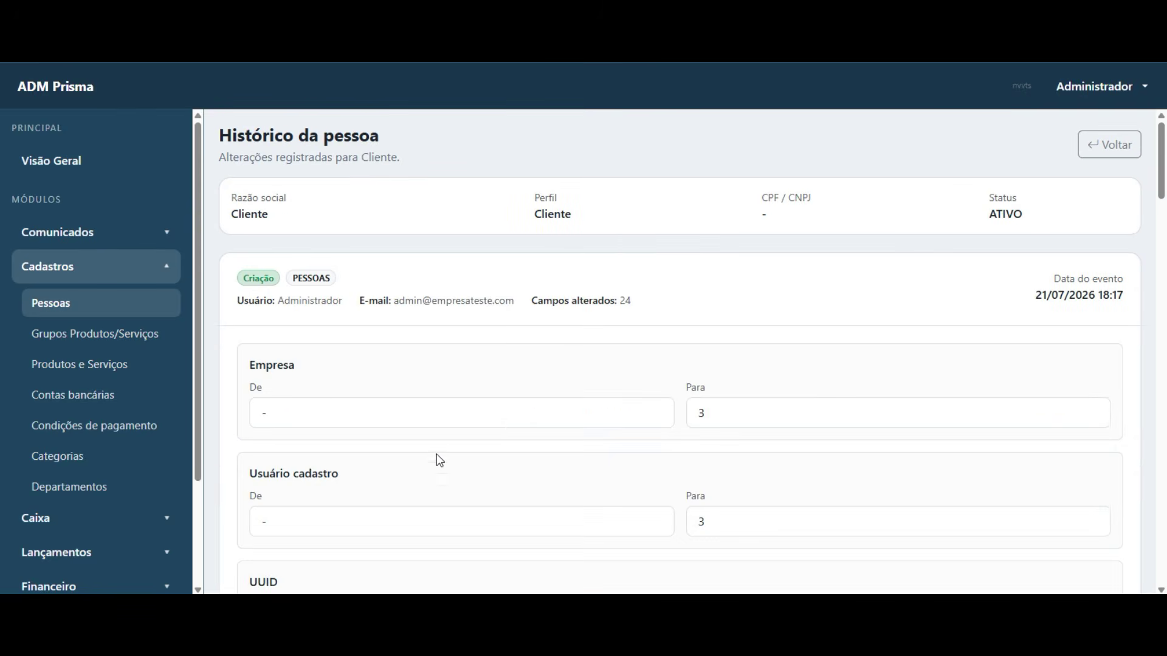
scroll(503, 433, "down", 5)
scroll(544, 471, "up", 5)
left_click(717, 272)
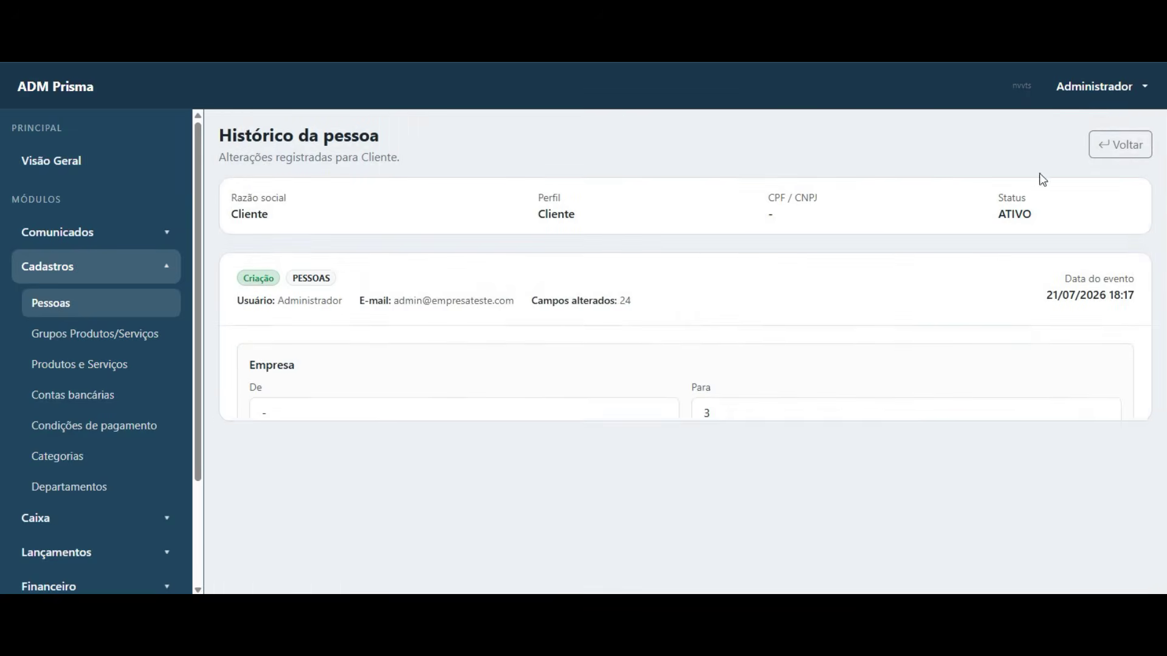
left_click(1116, 144)
- Expand the settings section and the Relatórios submenu in the sidebar
scroll(75, 435, "down", 3)
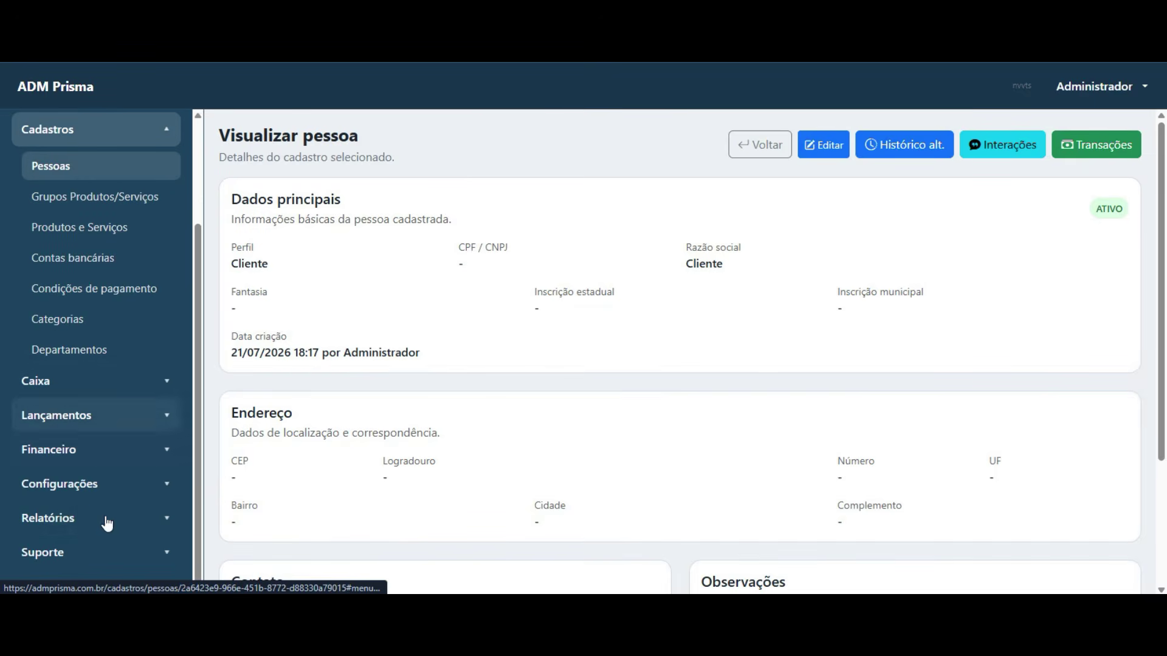
left_click(103, 489)
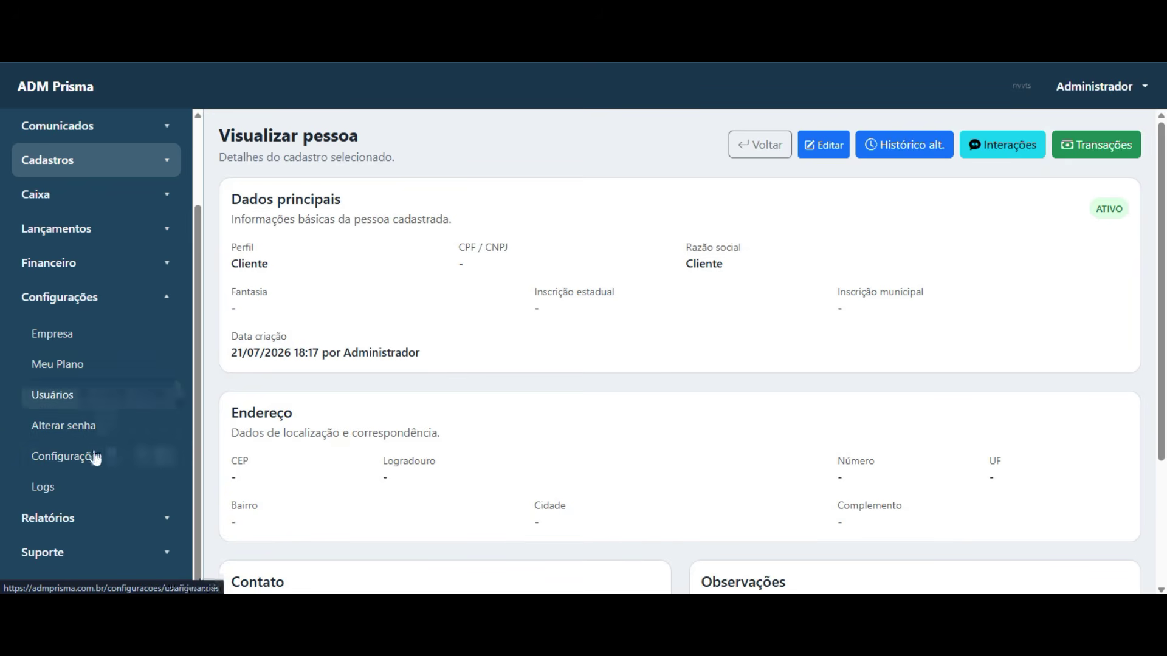
left_click(98, 533)
scroll(91, 486, "down", 3)
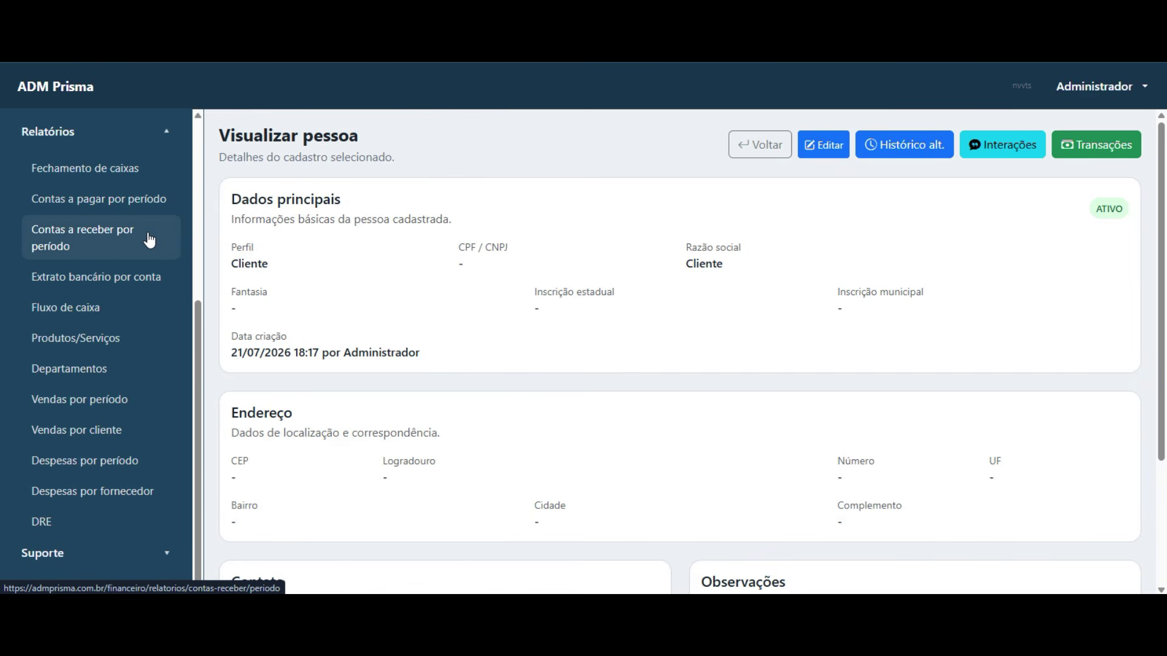
- Try the Extrato bancário por conta report for August and April, dismissing the warnings
left_click(134, 284)
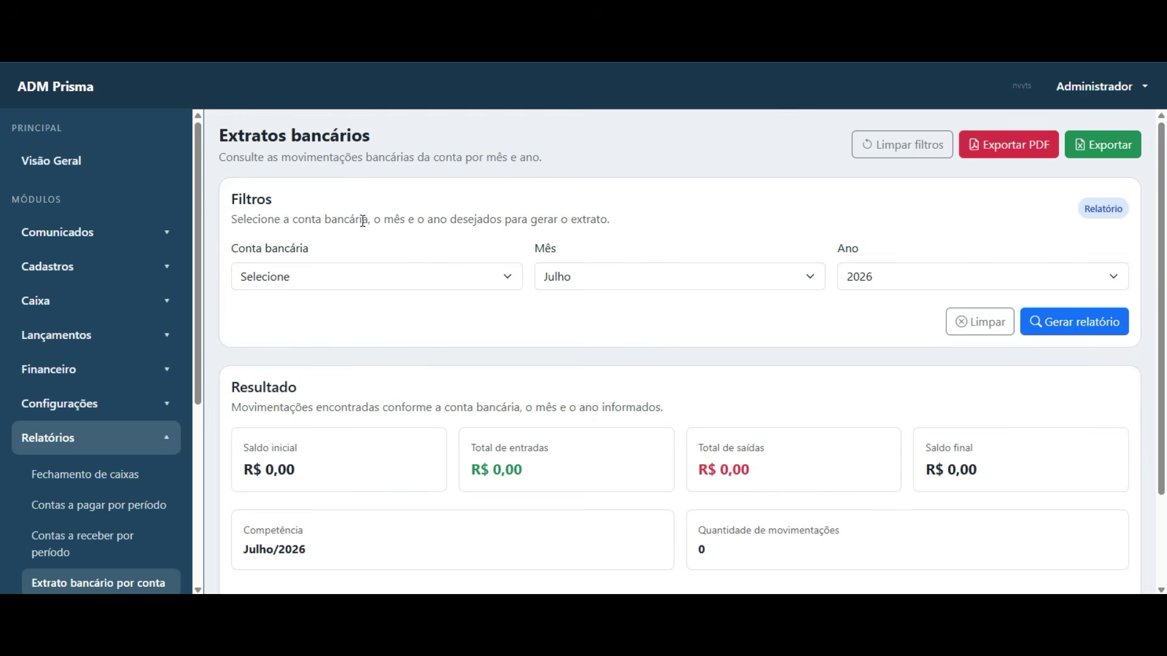
left_click(498, 284)
left_click(435, 323)
left_click(642, 285)
left_click(659, 453)
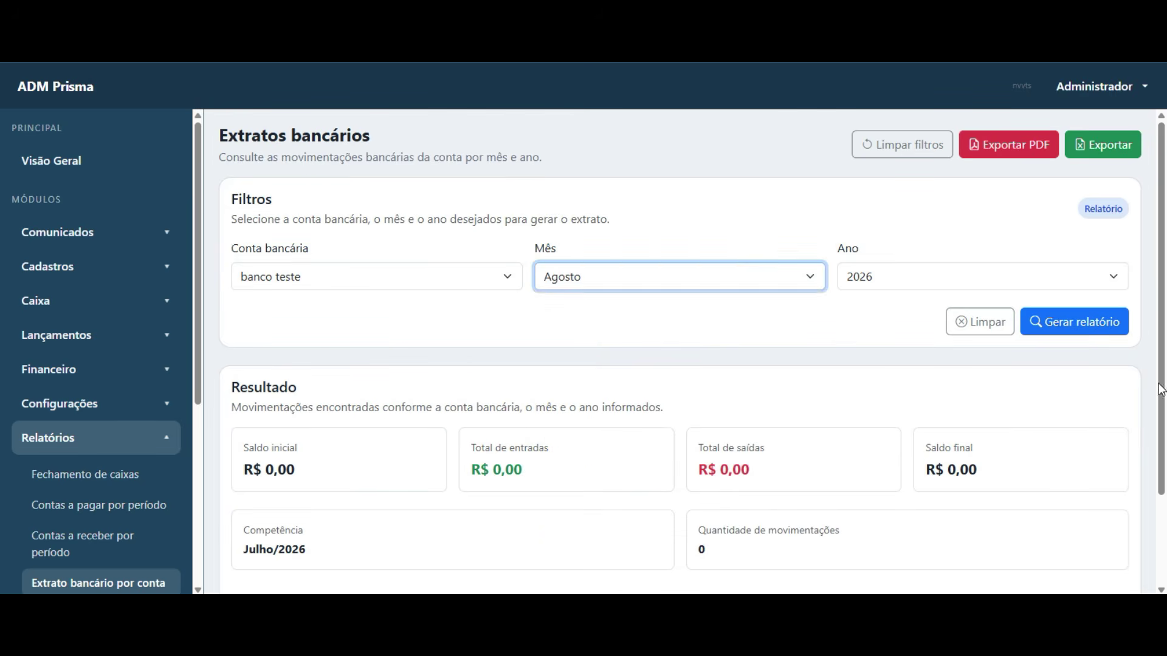
left_click(1078, 334)
left_click(721, 383)
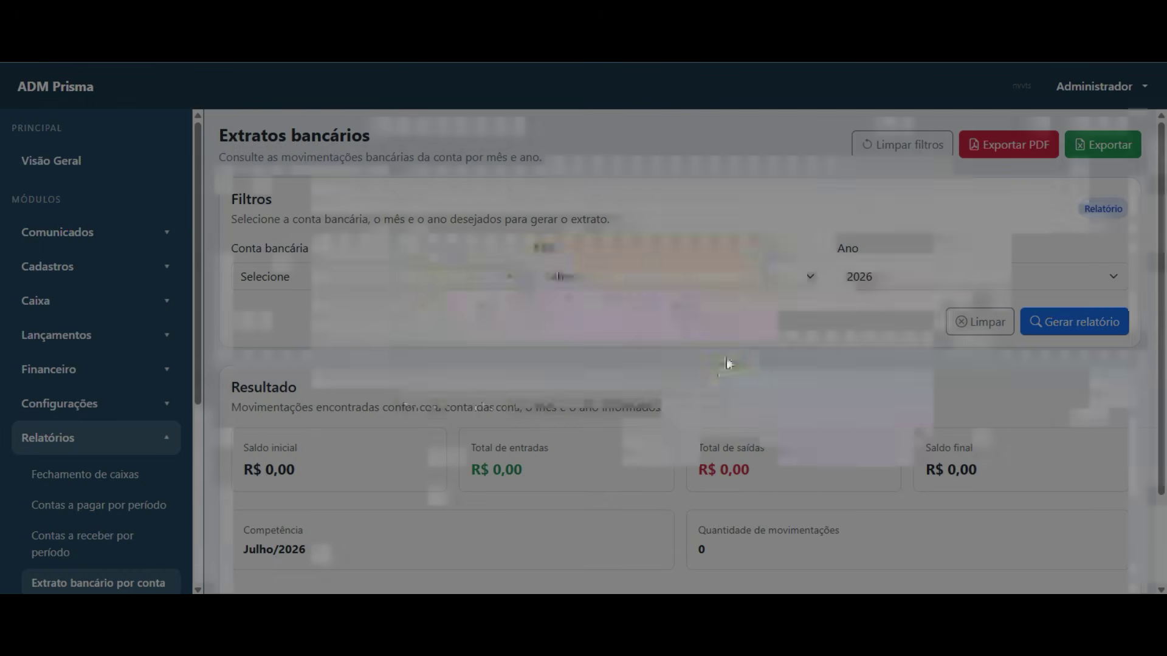
left_click(766, 276)
left_click(705, 363)
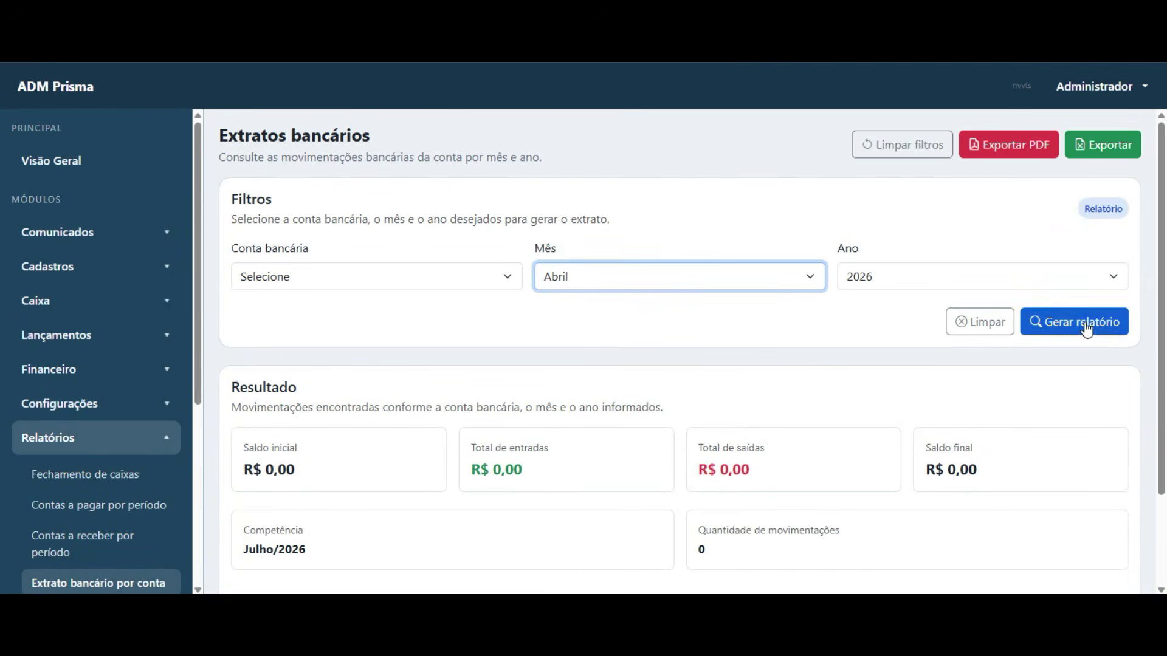
left_click(1069, 322)
left_click(722, 380)
- Generate the May bank statement for banco teste and scroll through it
left_click(308, 277)
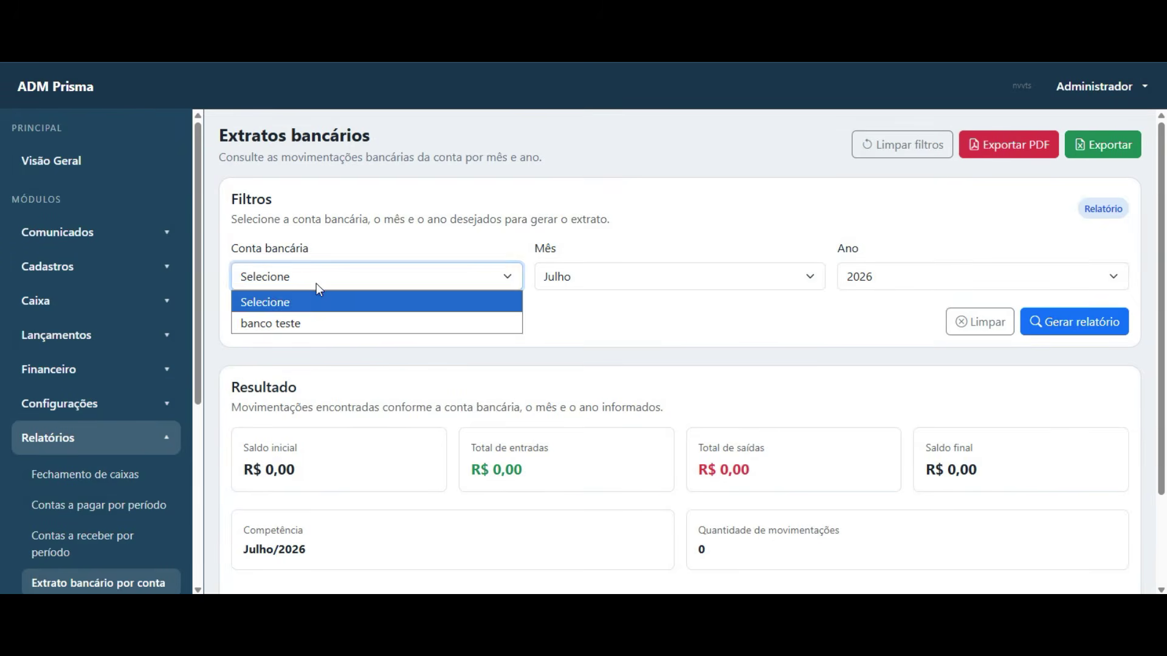
left_click(329, 324)
left_click(687, 277)
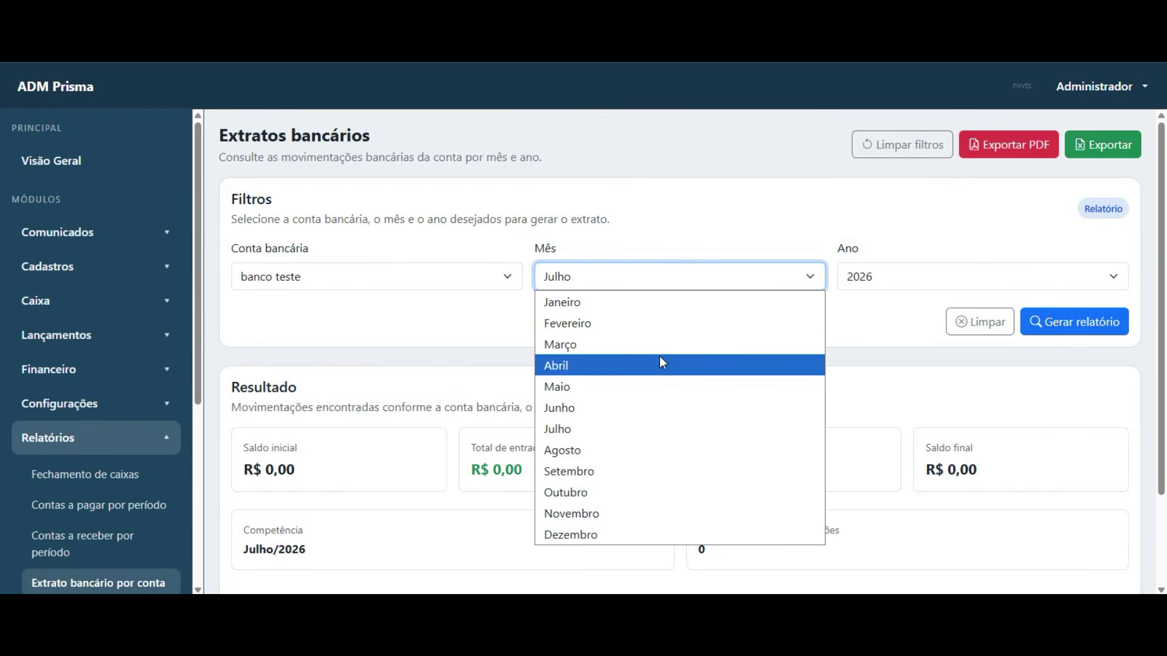
left_click(659, 387)
left_click(1033, 328)
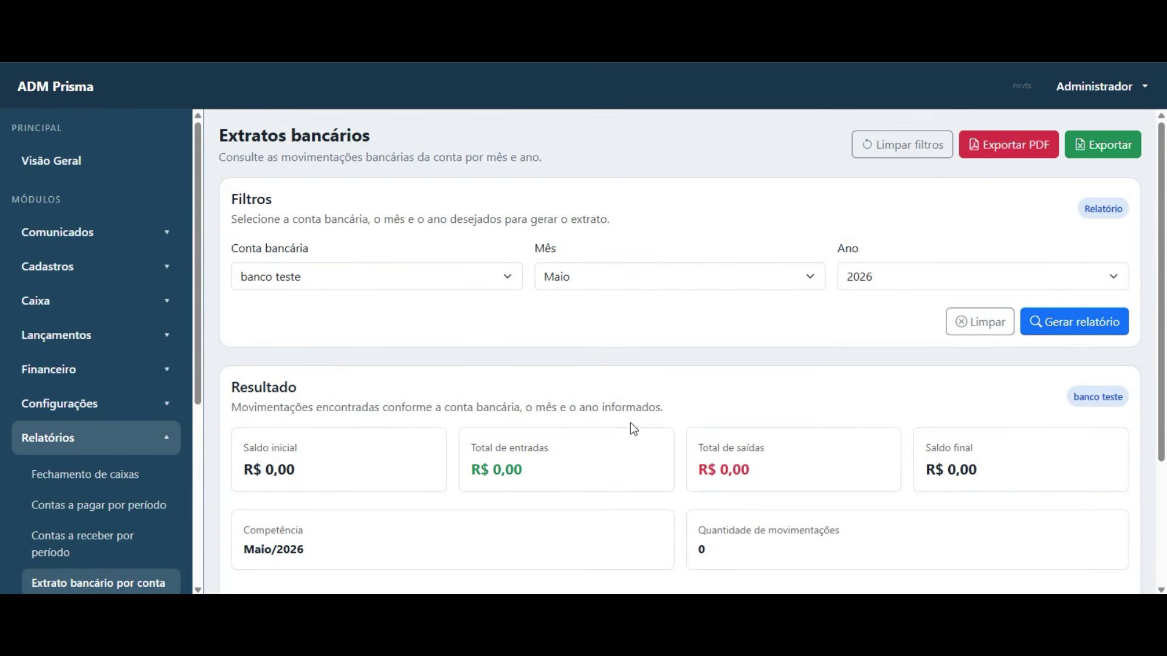
scroll(633, 424, "down", 3)
scroll(81, 468, "down", 4)
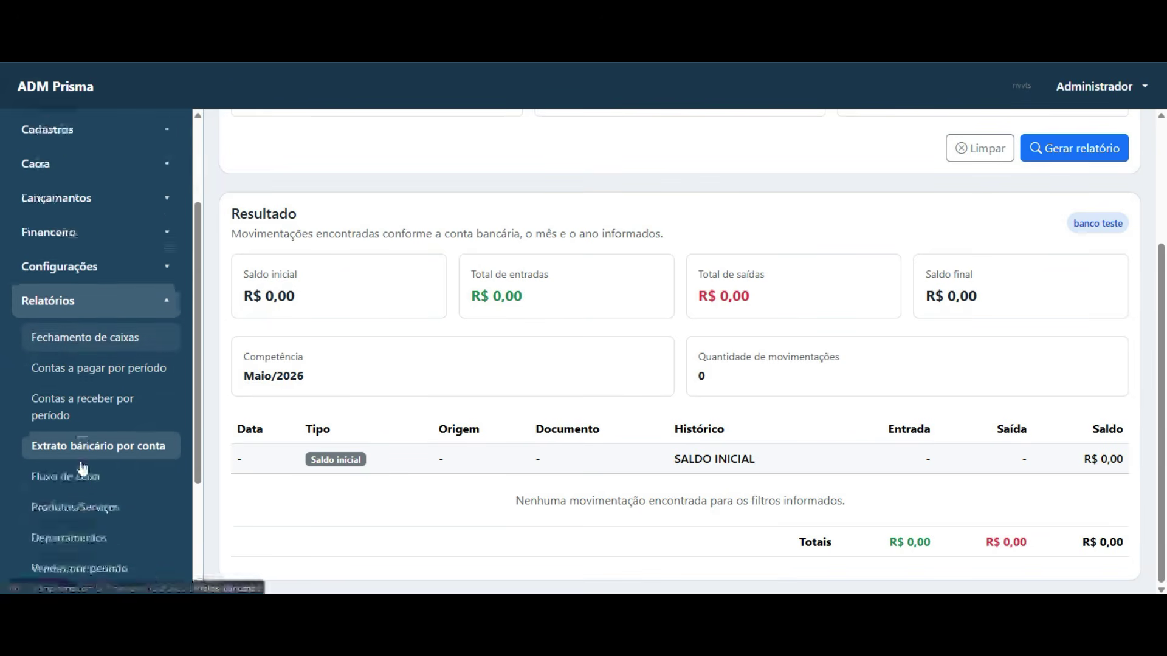
scroll(117, 403, "down", 2)
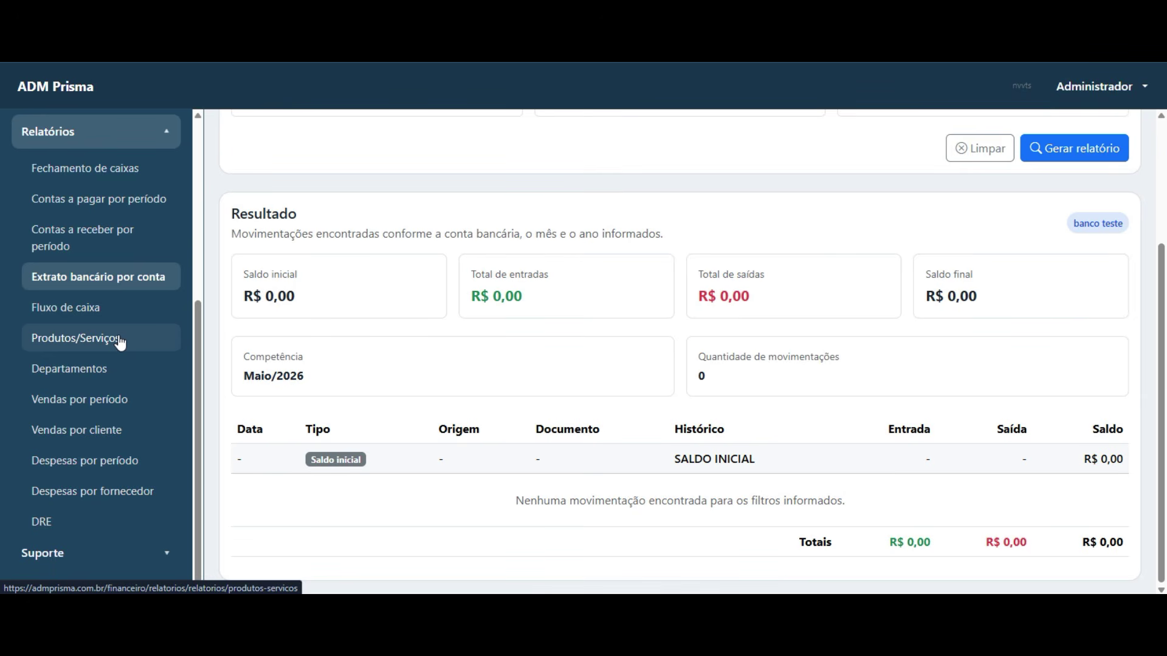
- Review the Vendas por período report and the Vendas por cliente report with customer Todos
left_click(76, 402)
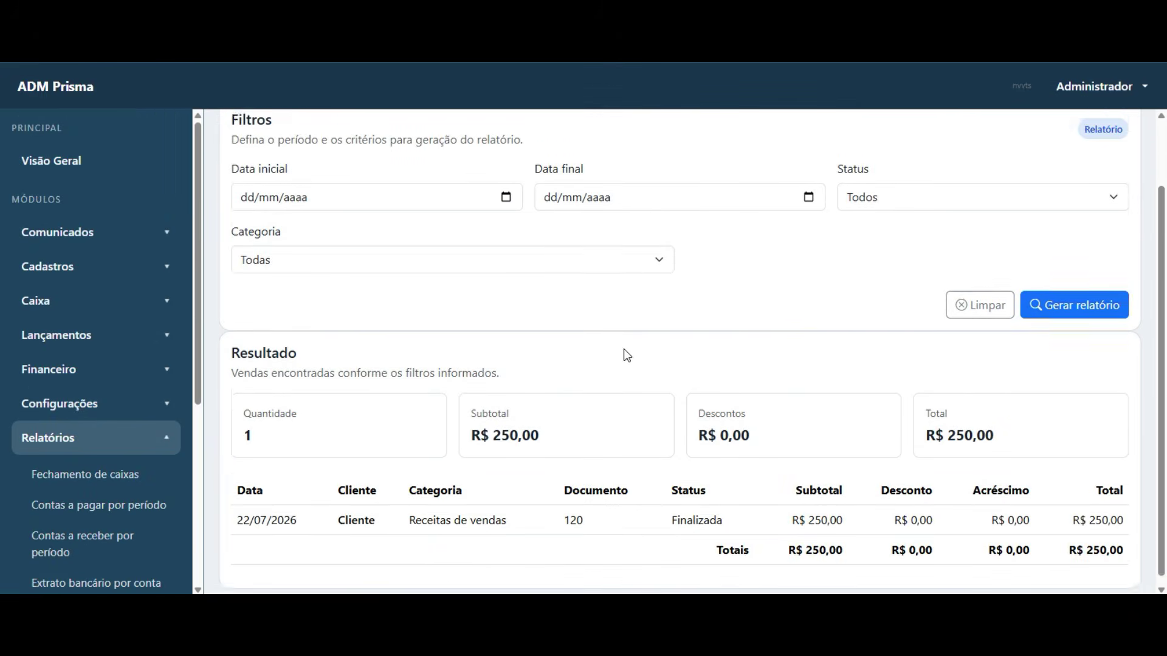
left_click_drag(237, 512, 704, 528)
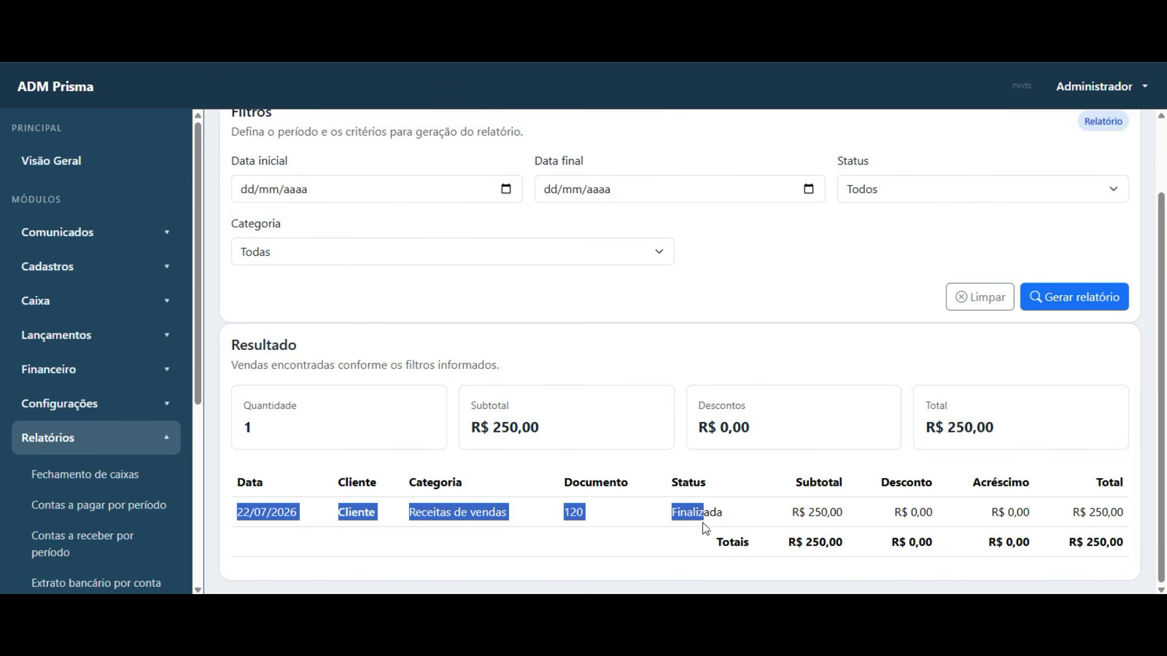
scroll(112, 486, "down", 5)
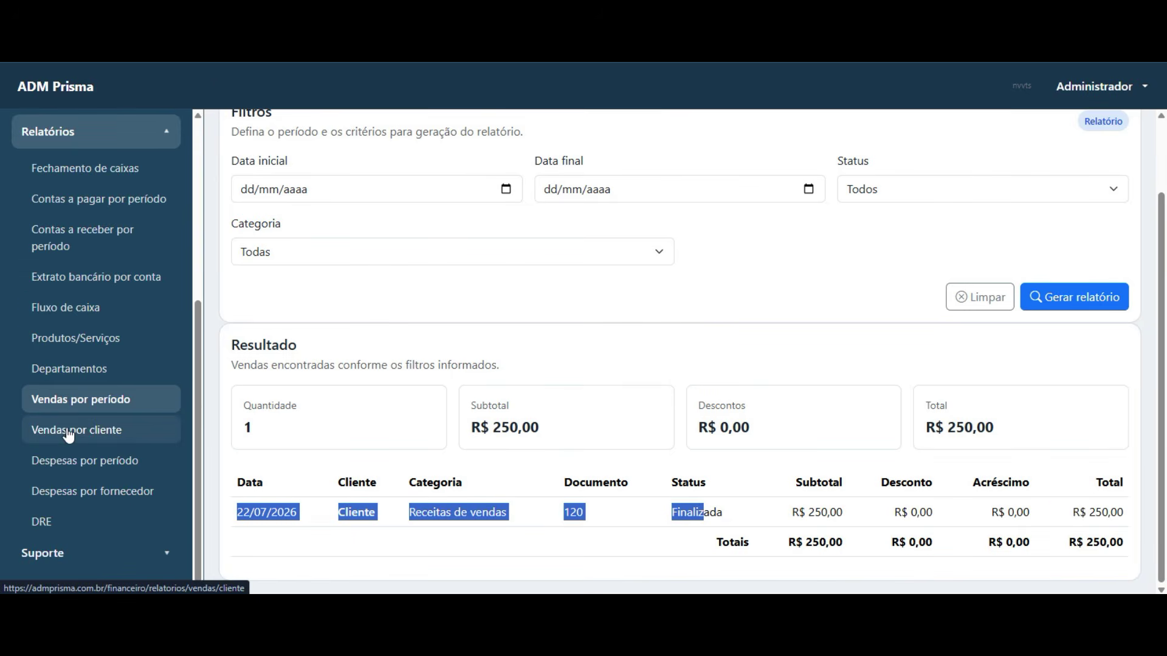
left_click(69, 434)
left_click(963, 283)
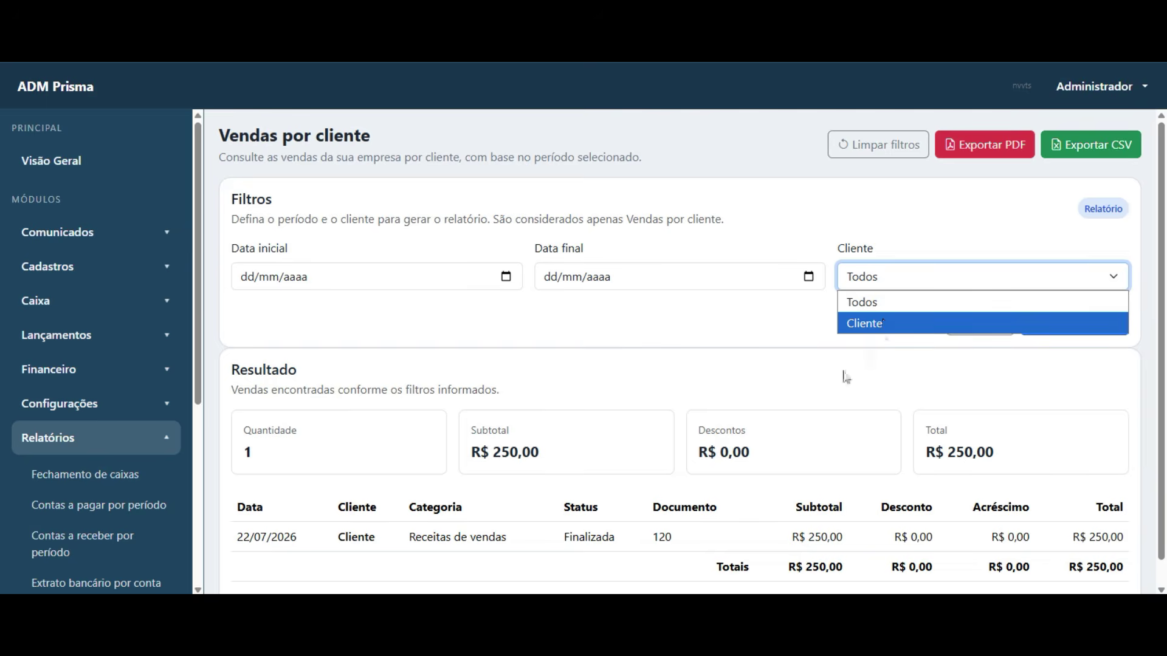
left_click(558, 535)
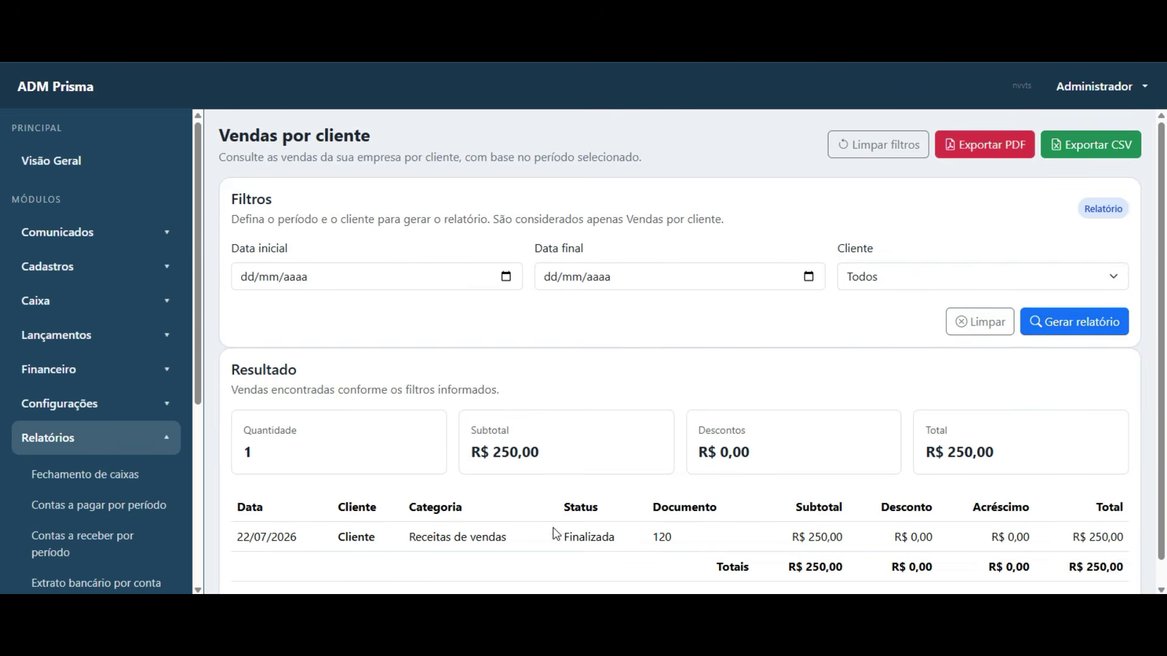
scroll(522, 526, "down", 1)
scroll(119, 523, "down", 5)
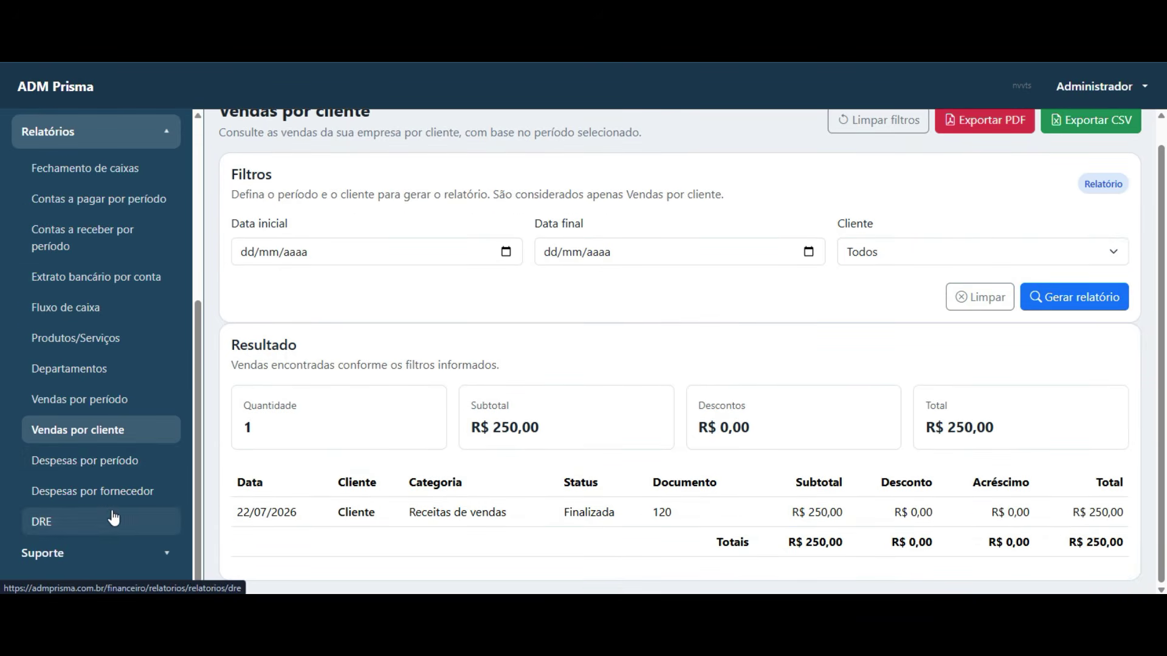
- Open the DRE income statement and its month choices
left_click(64, 523)
scroll(669, 297, "down", 5)
scroll(699, 270, "up", 5)
left_click(696, 276)
- Keep Julho in the DRE and highlight the Receitas de vendas row and R$ 250,00 result
left_click(734, 192)
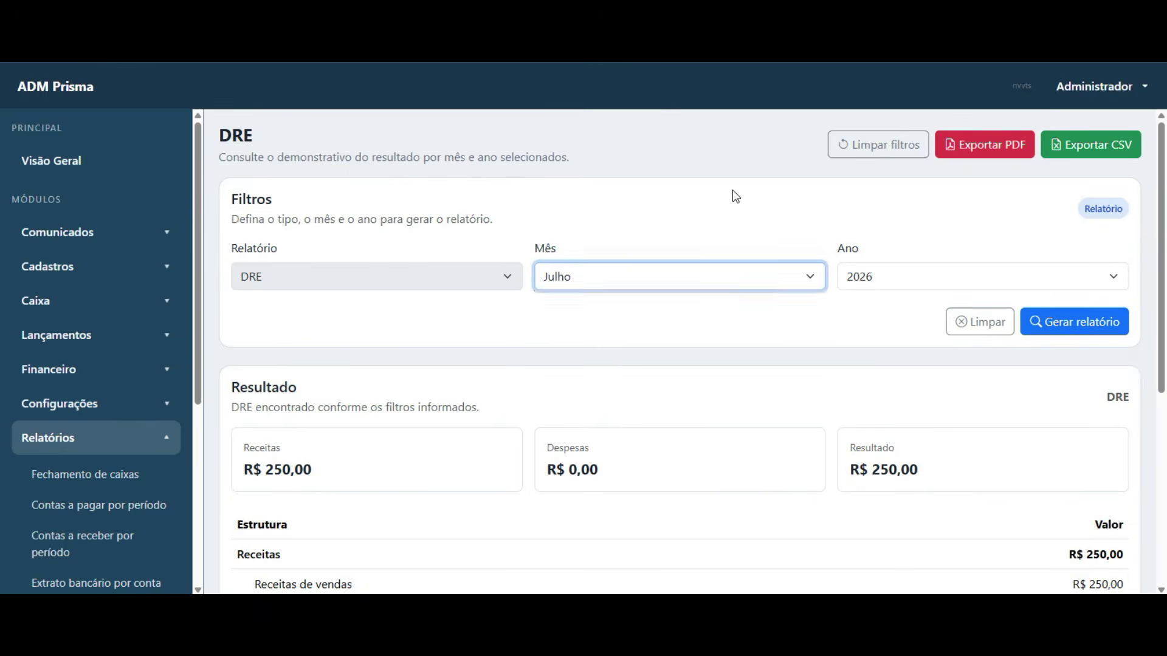
scroll(681, 362, "down", 5)
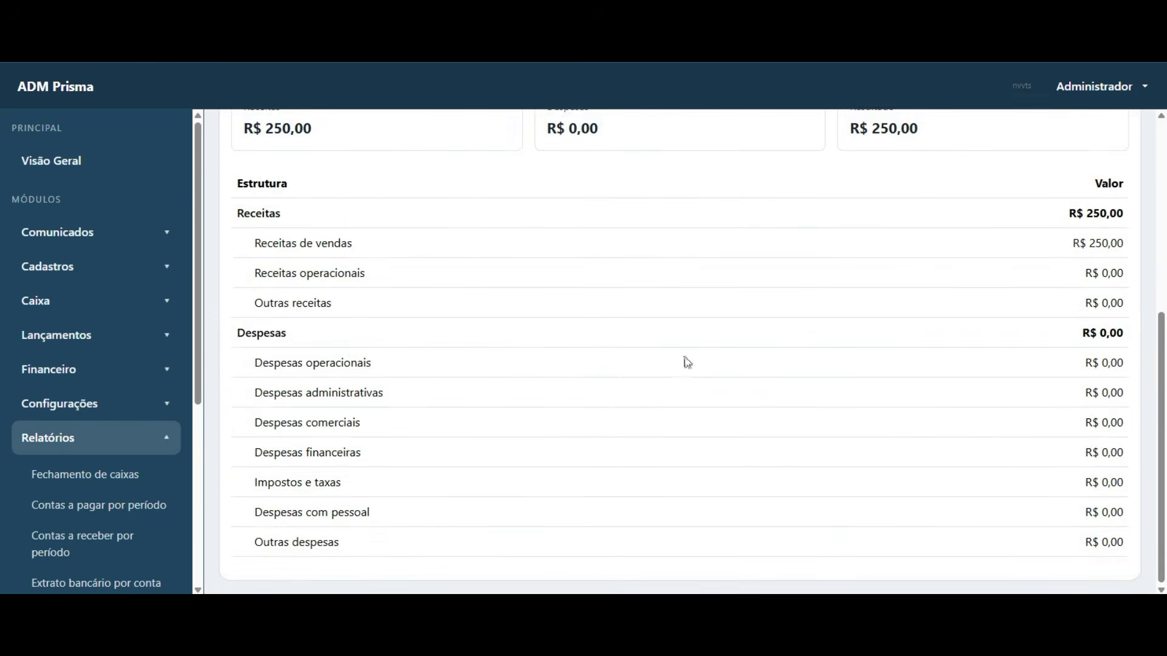
left_click_drag(261, 242, 1131, 249)
scroll(924, 403, "up", 1)
left_click_drag(934, 214, 846, 225)
left_click(996, 406)
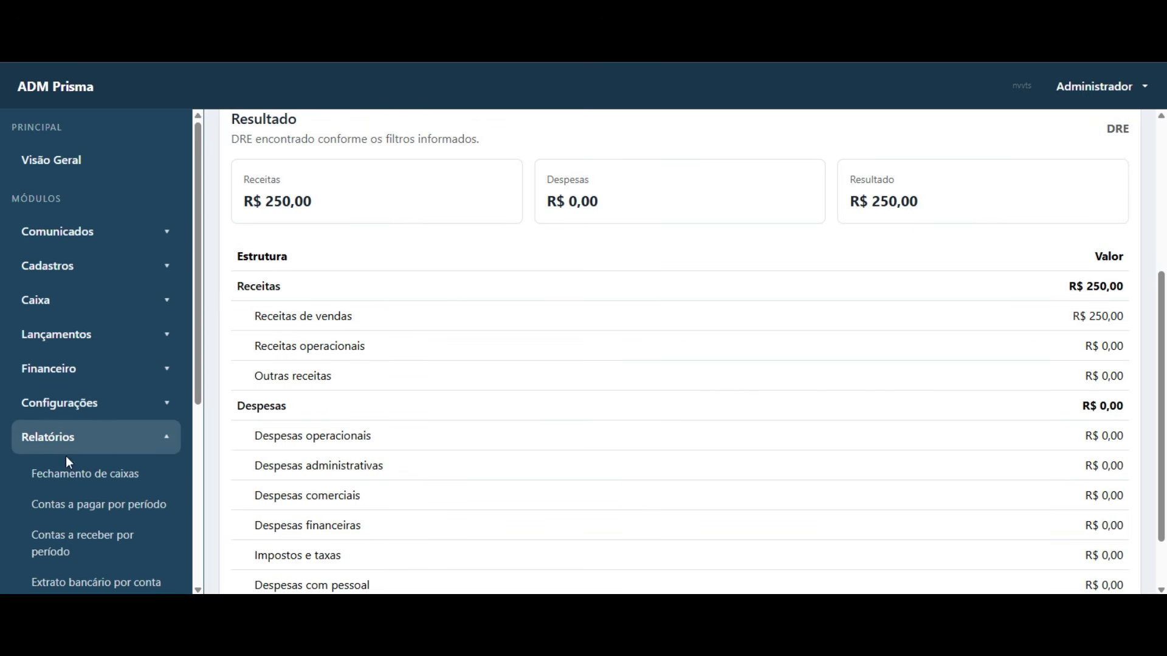
scroll(66, 456, "down", 5)
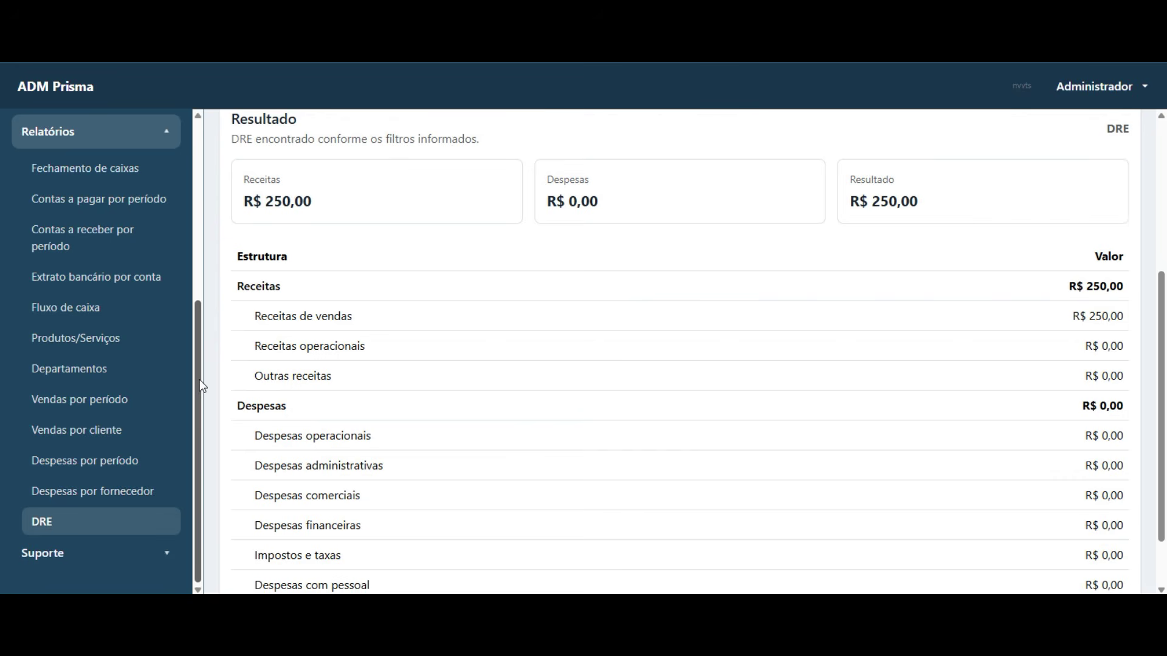
scroll(202, 386, "up", 5)
scroll(202, 386, "down", 5)
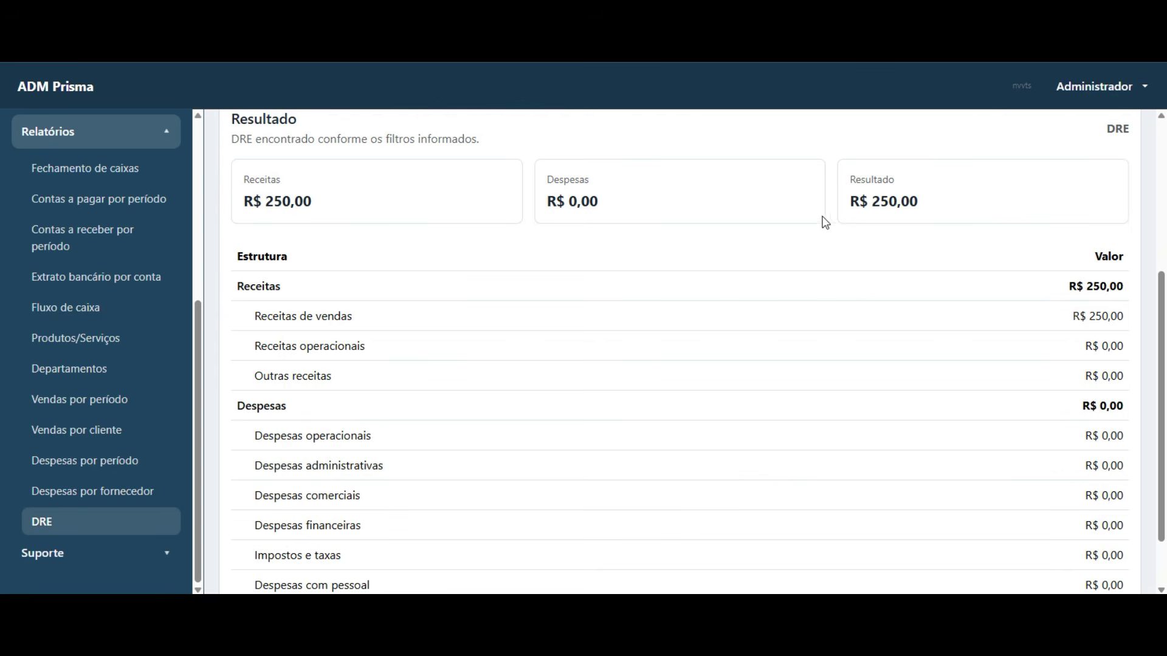
left_click_drag(855, 202, 918, 206)
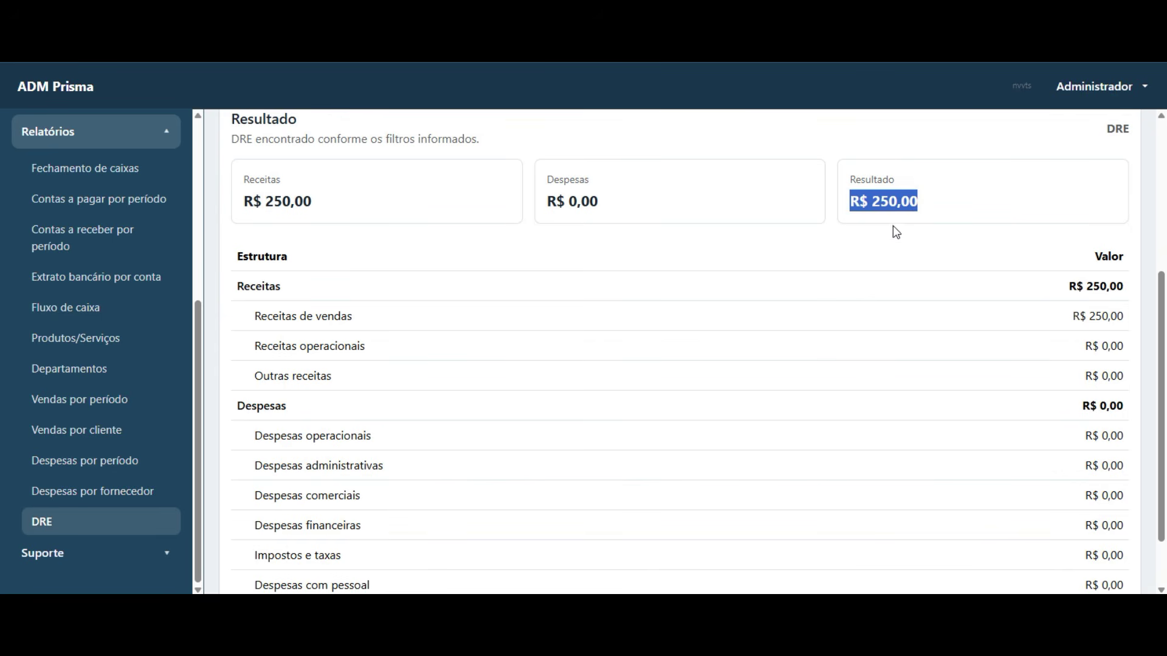
scroll(593, 292, "up", 3)
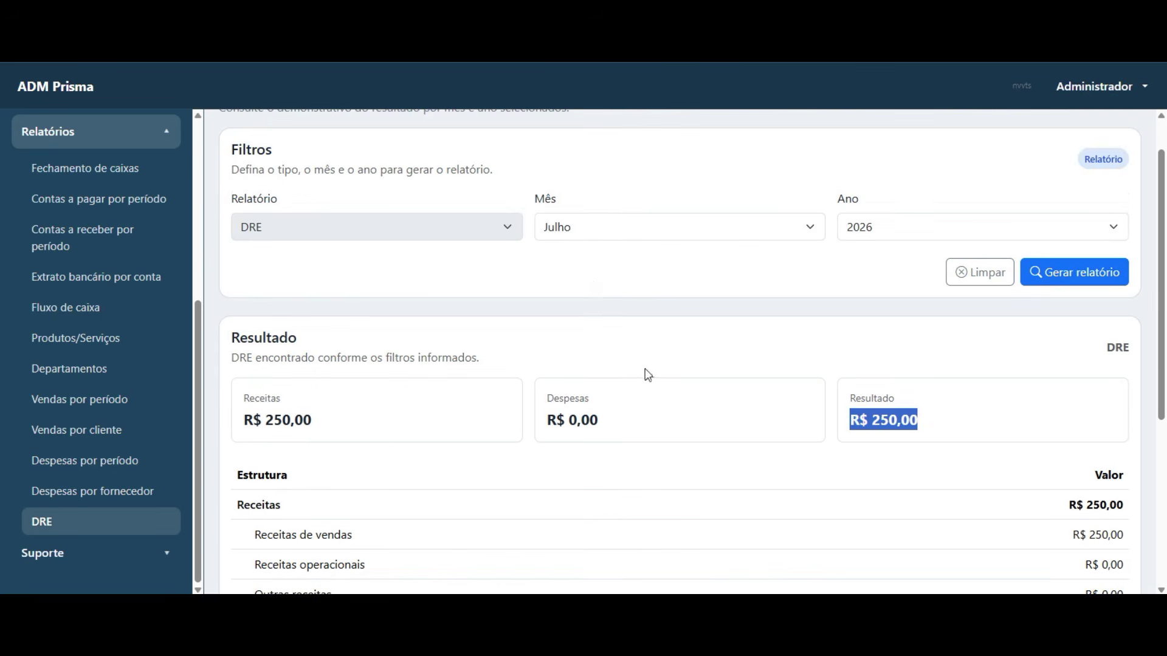
scroll(646, 372, "down", 1)
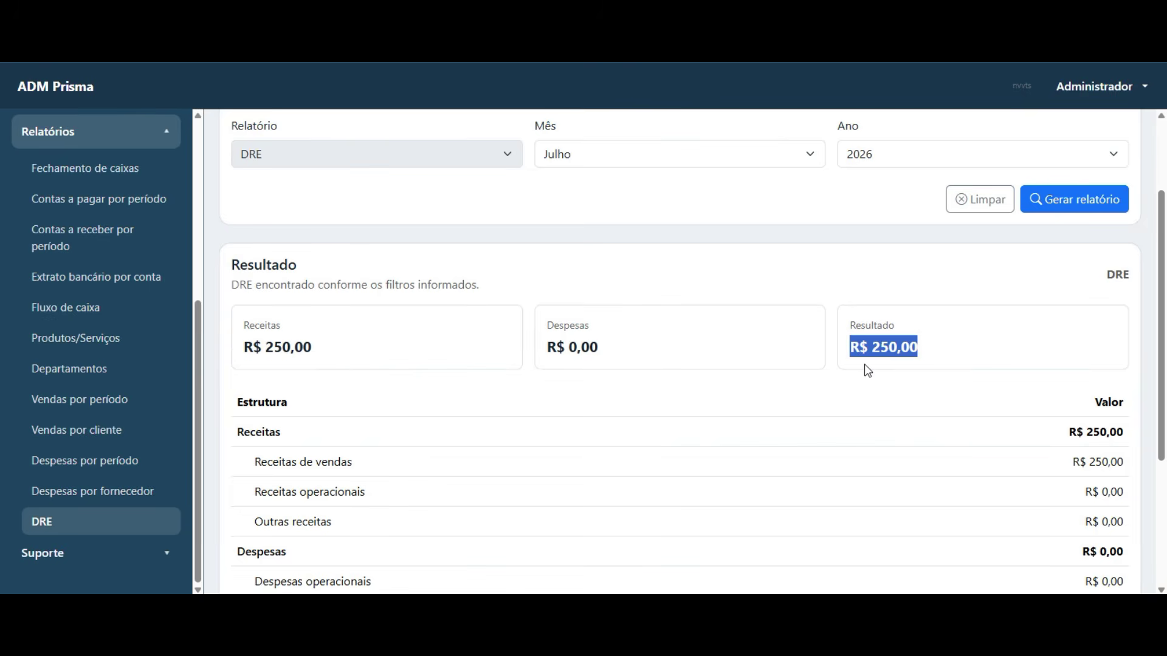
left_click(924, 367)
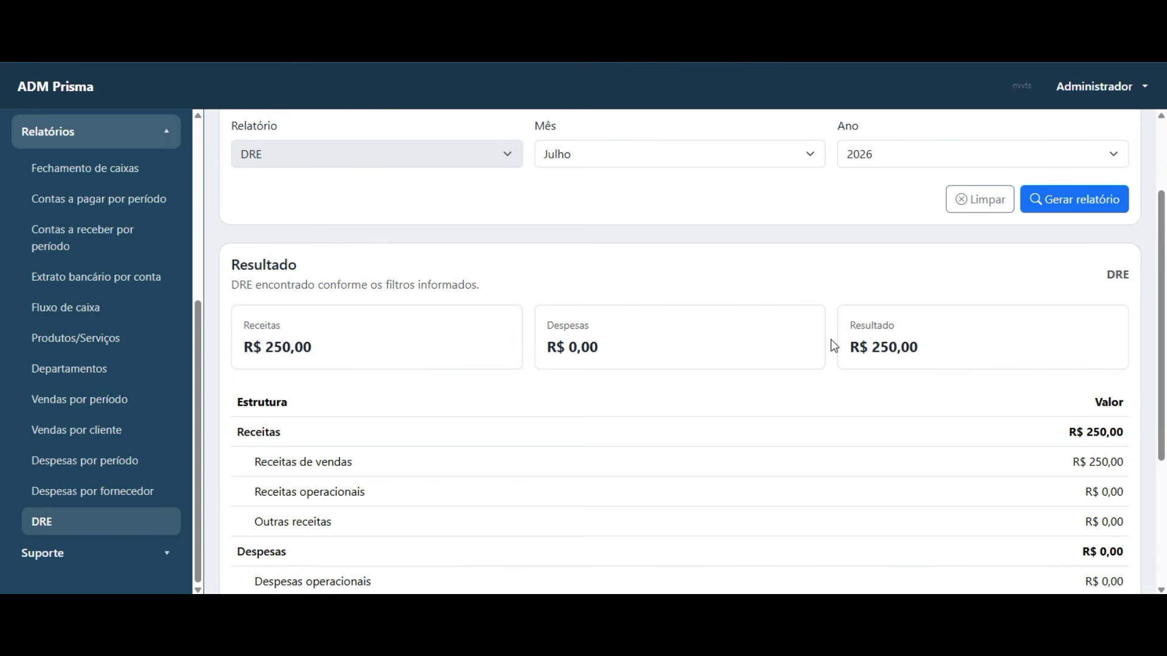
- Reselect the R$ 250,00 Resultado value, then open the system Suporte page
left_click_drag(850, 346, 938, 359)
left_click(854, 345)
left_click_drag(855, 345, 923, 355)
left_click(83, 554)
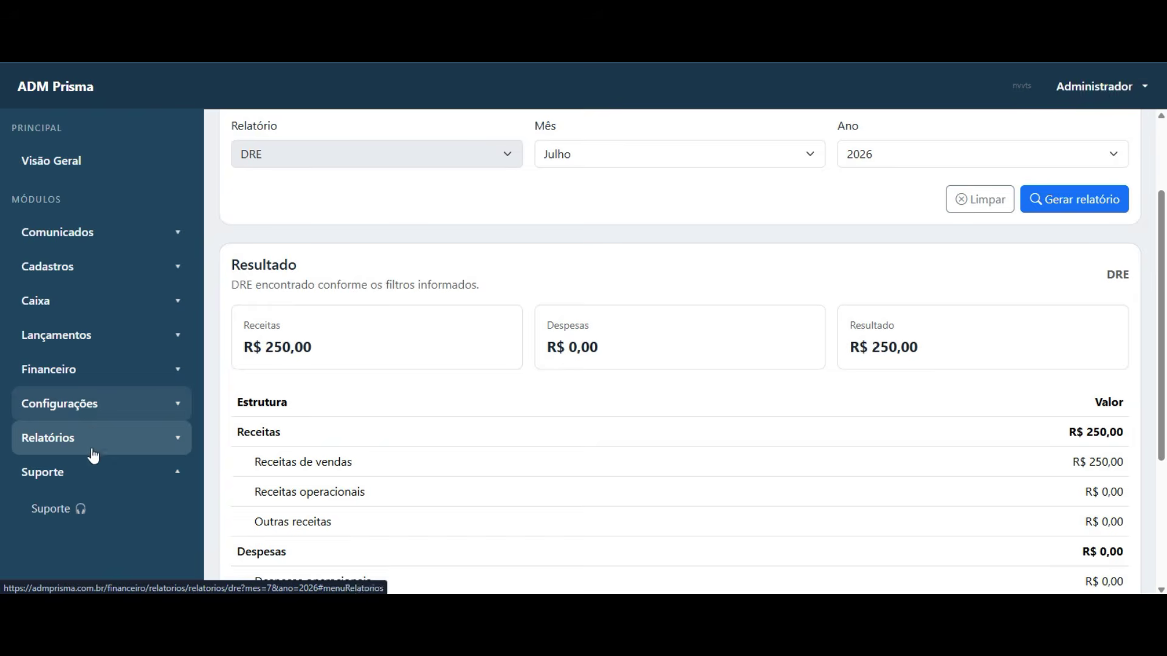
left_click(83, 516)
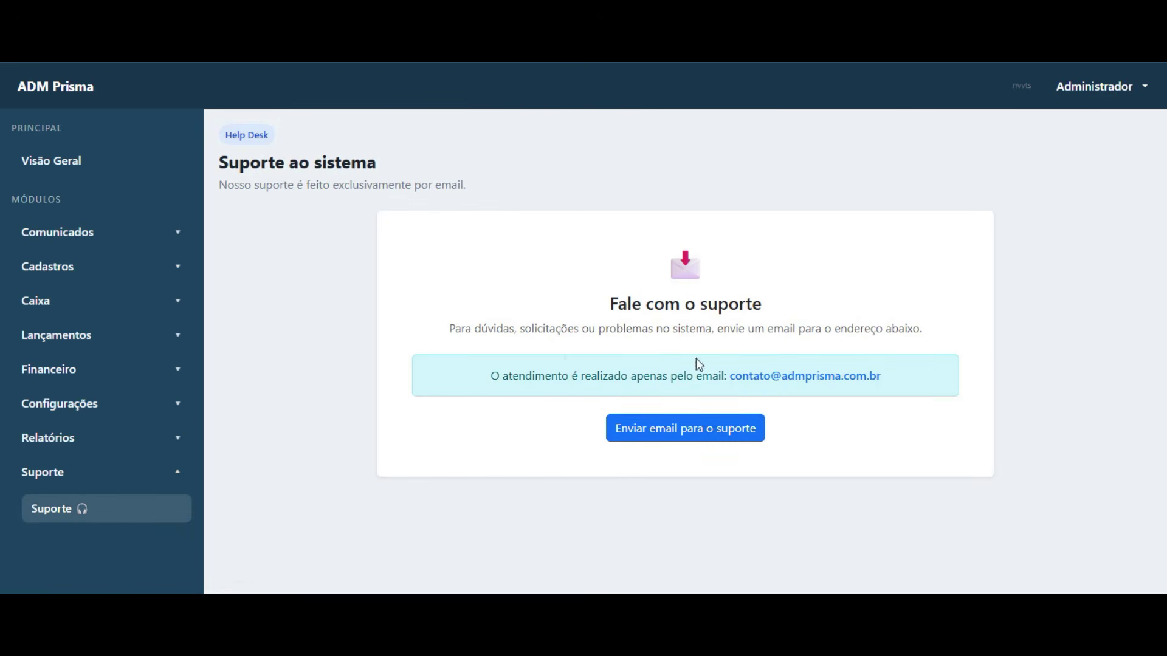
- Go through Cadastros to the Cliente person record and open its Interações log
left_click(104, 475)
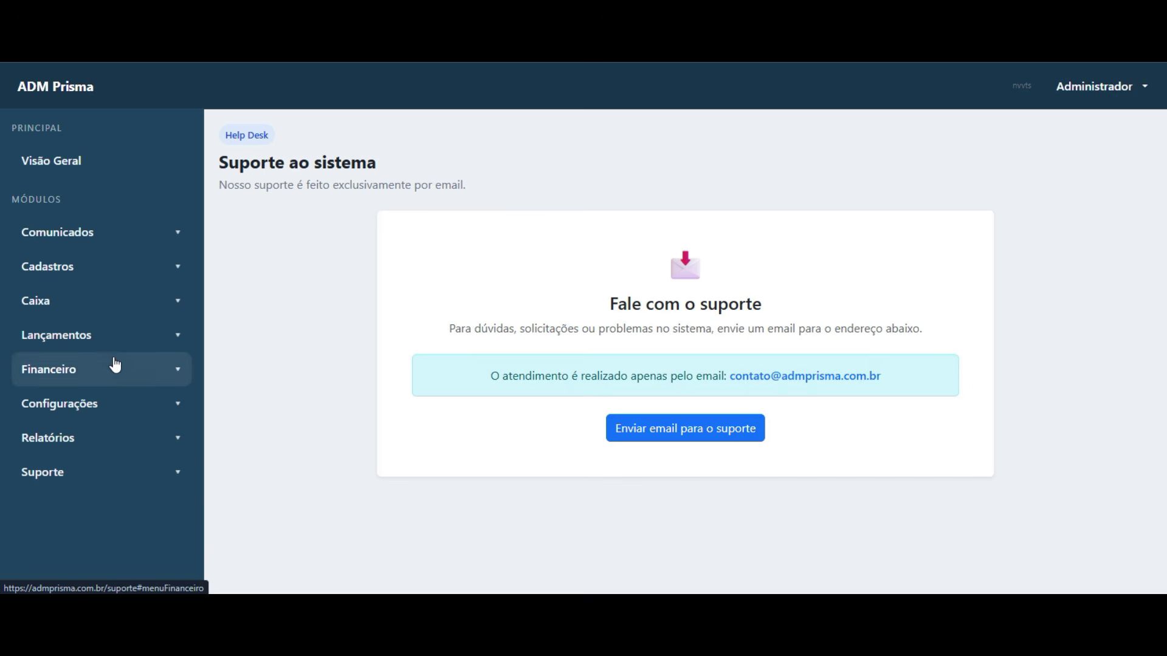
left_click(109, 269)
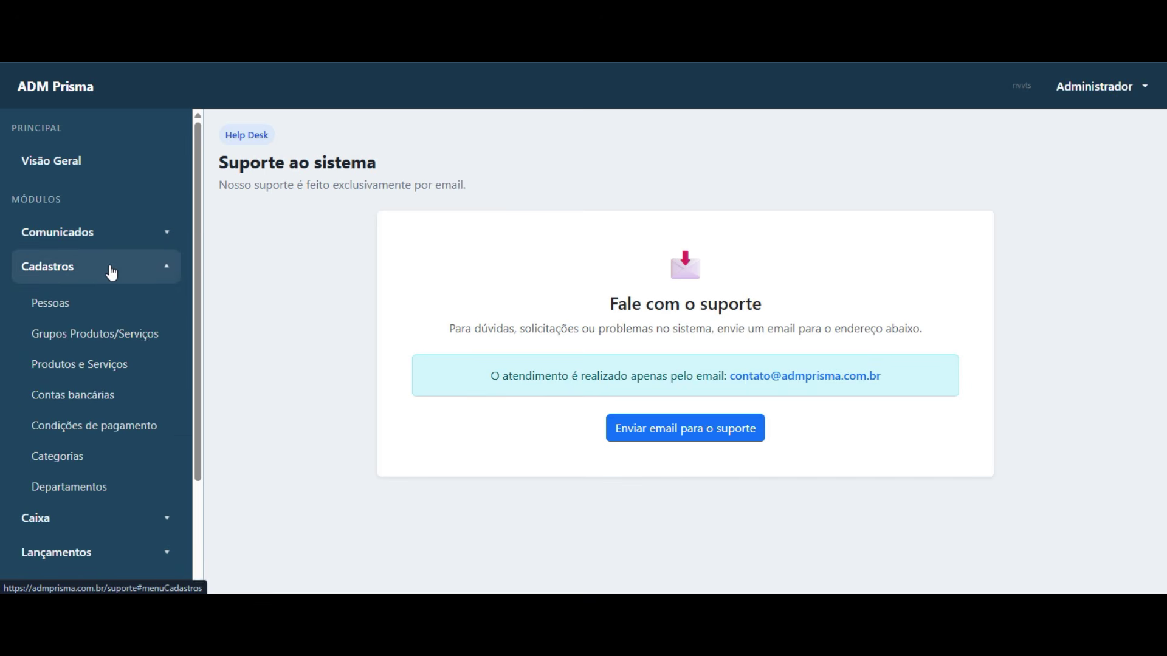
left_click(101, 303)
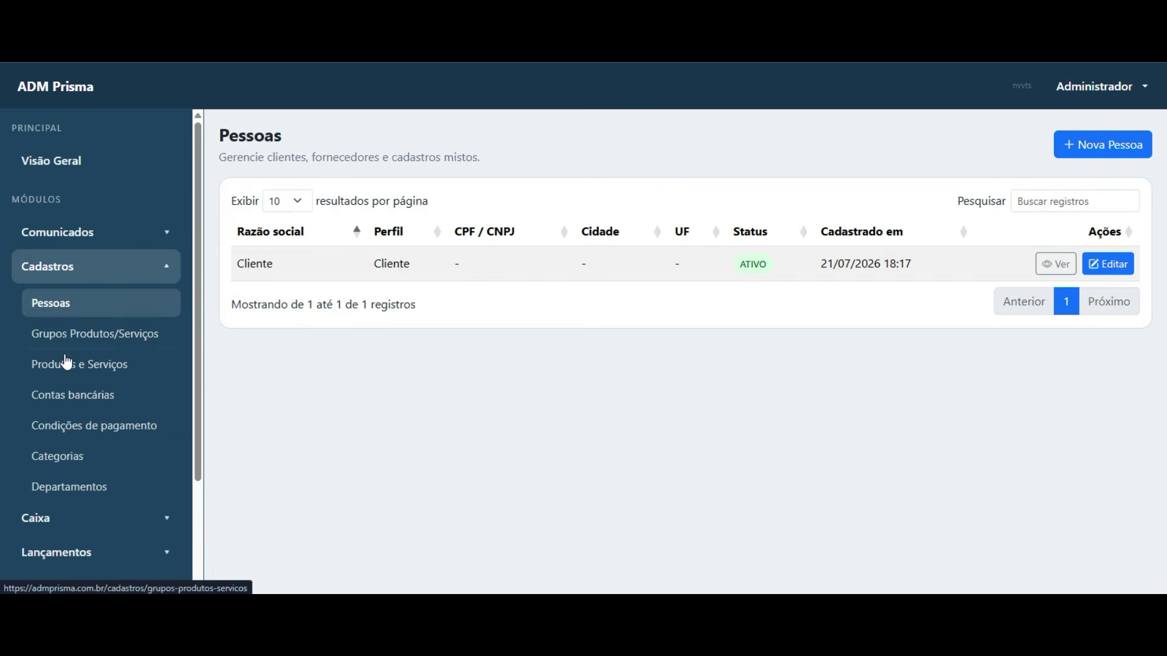
left_click(1040, 271)
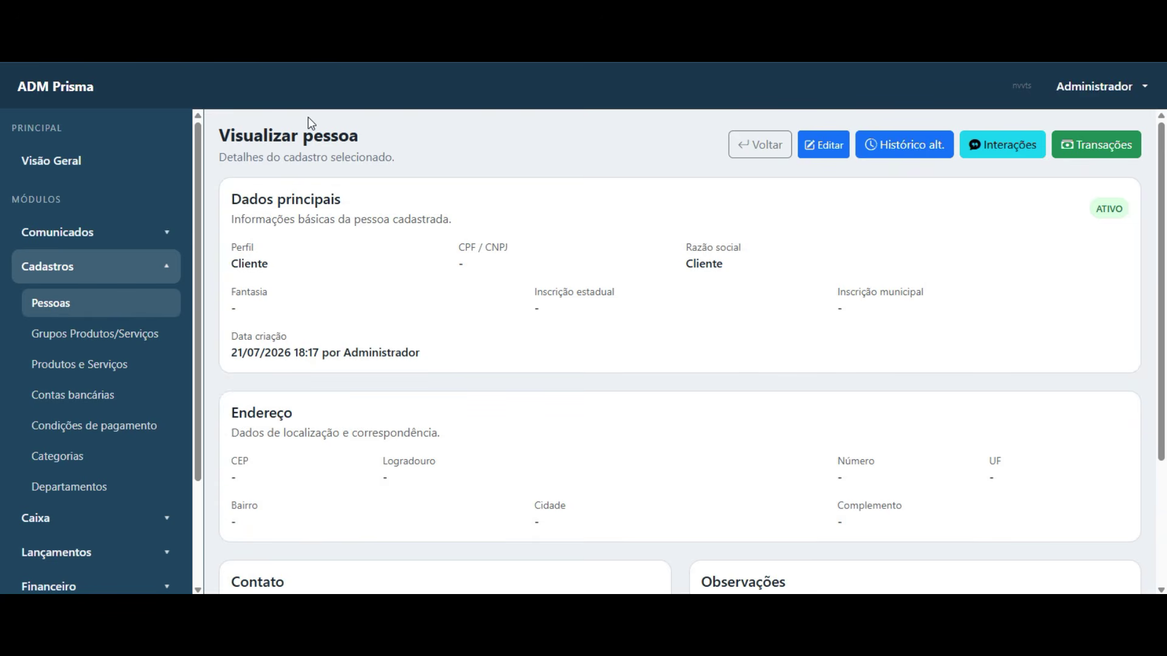
left_click(1001, 145)
- Enter 22/07/2026 as the interaction date
scroll(385, 266, "down", 2)
scroll(388, 266, "up", 2)
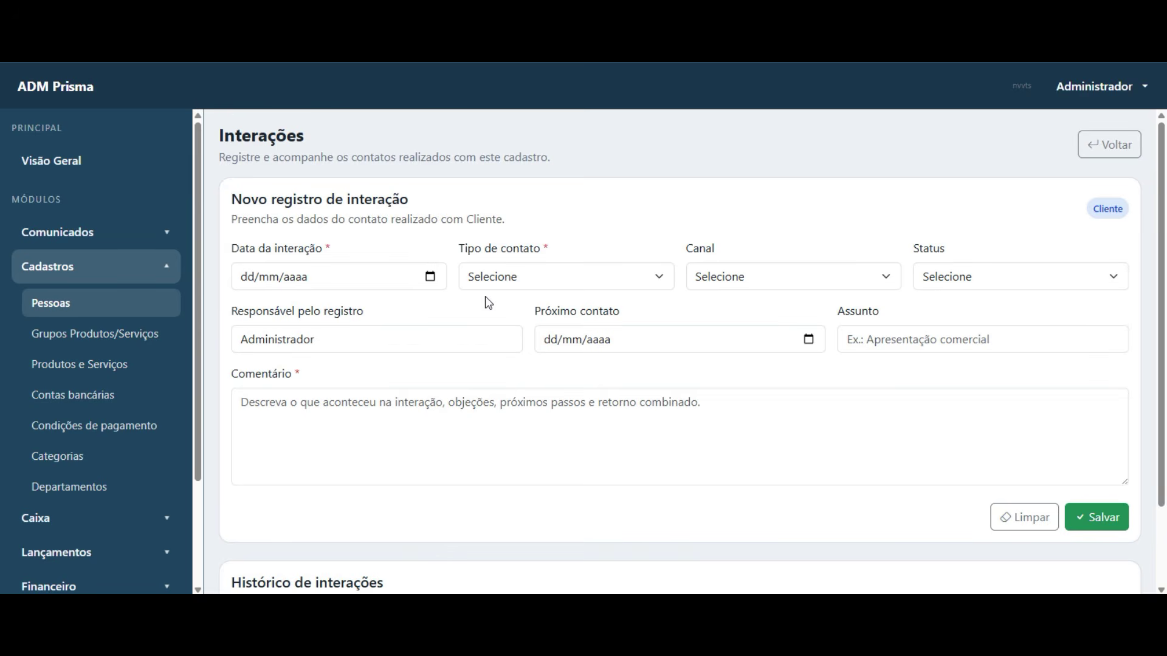
scroll(437, 413, "down", 2)
scroll(256, 286, "up", 2)
left_click(246, 276)
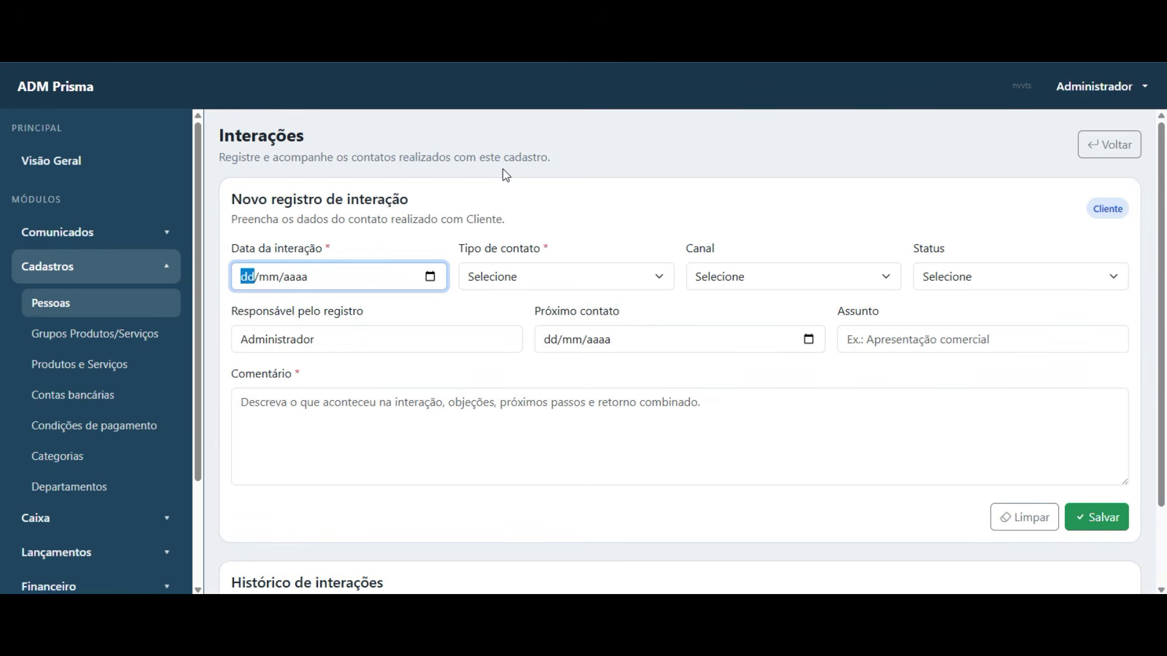
type("22072026")
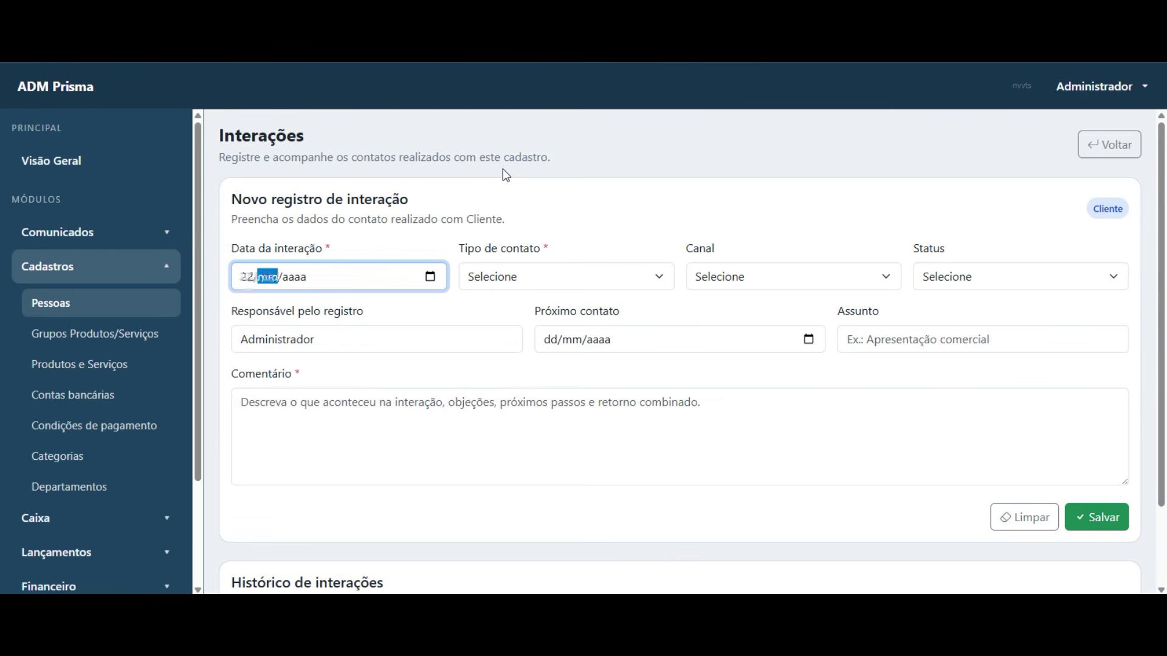
key("Tab")
key("Tab")
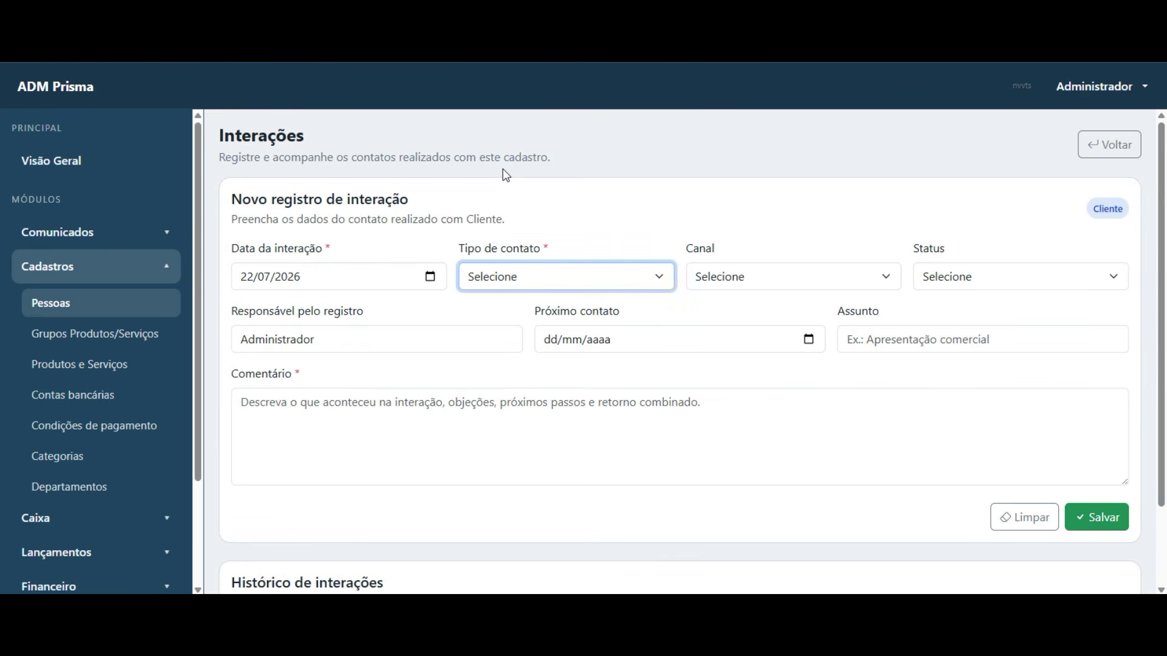
- Set contact type and channel to WhatsApp and status to Concluído
left_click(507, 277)
left_click(517, 345)
left_click(771, 277)
left_click(760, 341)
left_click(960, 277)
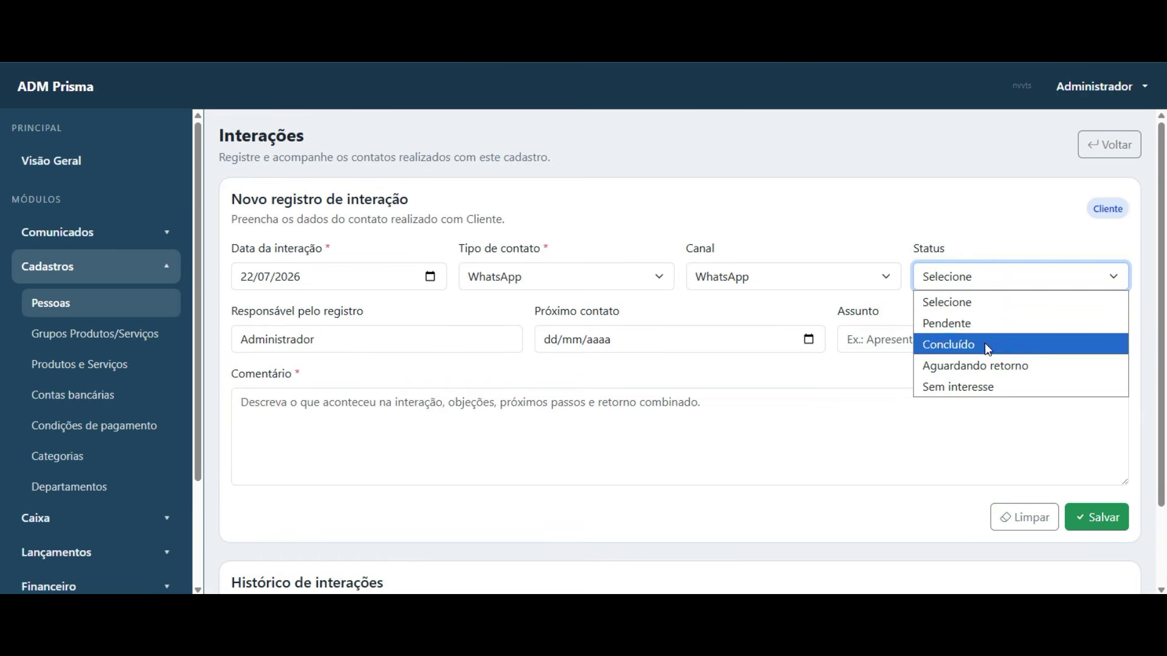
left_click(984, 344)
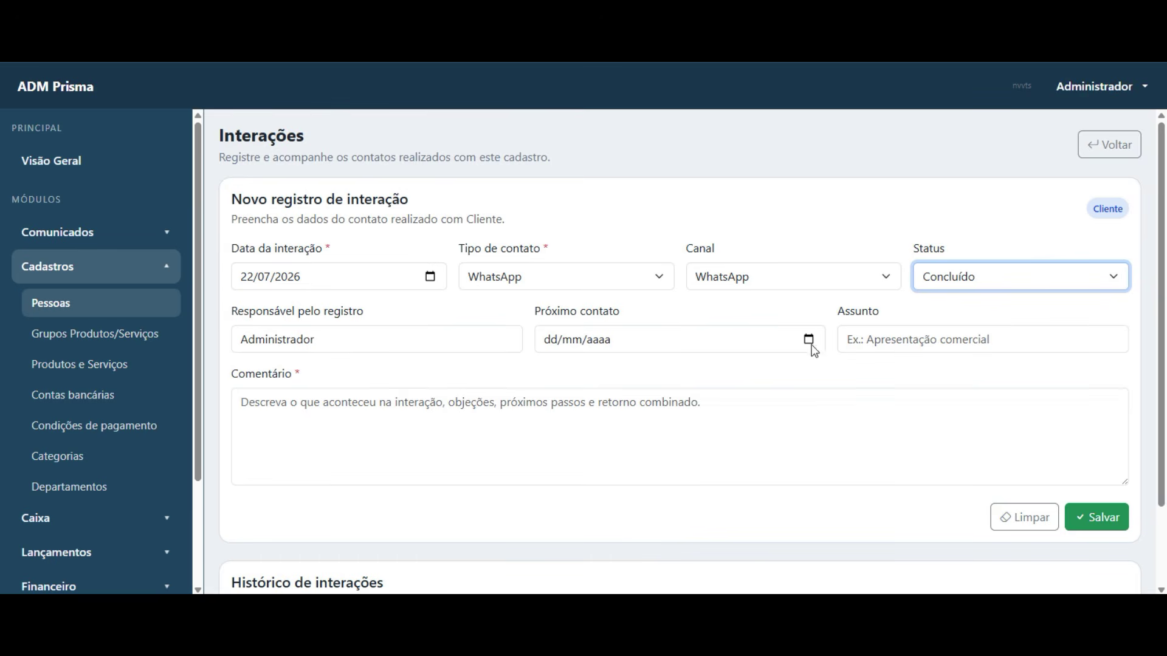
- Enter 'Cobrança' as subject and comment, then save the interaction
left_click(927, 331)
type("A")
key("BackSpace")
type("Cobrança")
key("Tab")
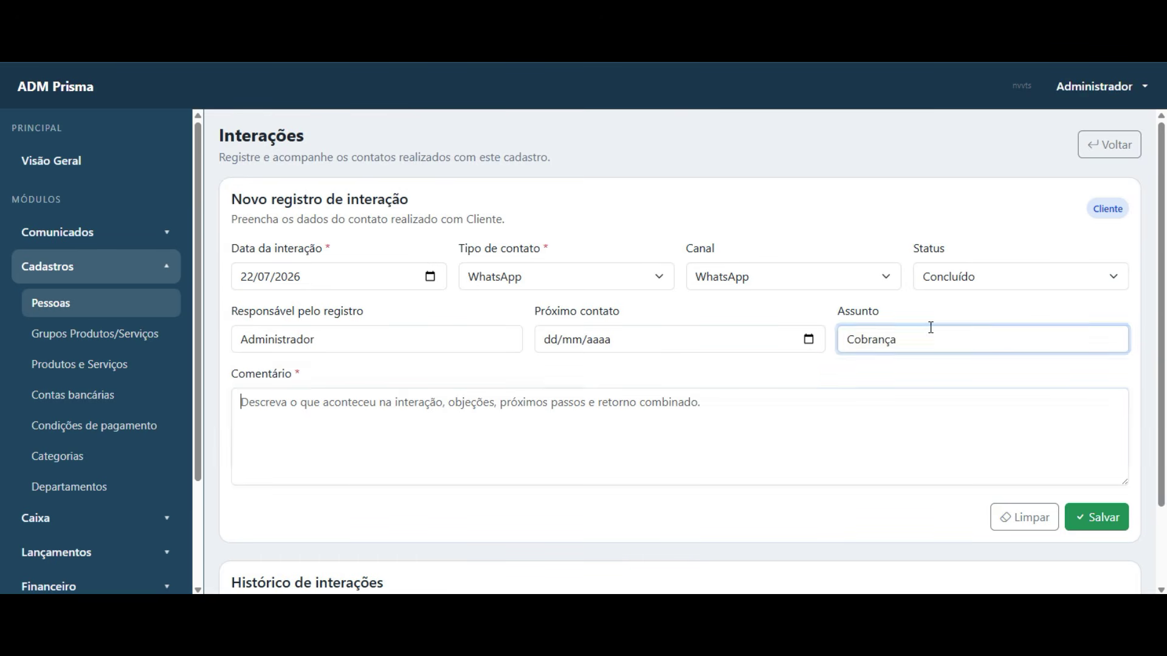
type("Cobrança")
left_click(1120, 528)
left_click(737, 383)
- Check the saved WhatsApp 'Cobrança' entry in the interaction history
scroll(470, 390, "down", 5)
left_click_drag(268, 450, 312, 503)
left_click(359, 486)
scroll(395, 477, "up", 1)
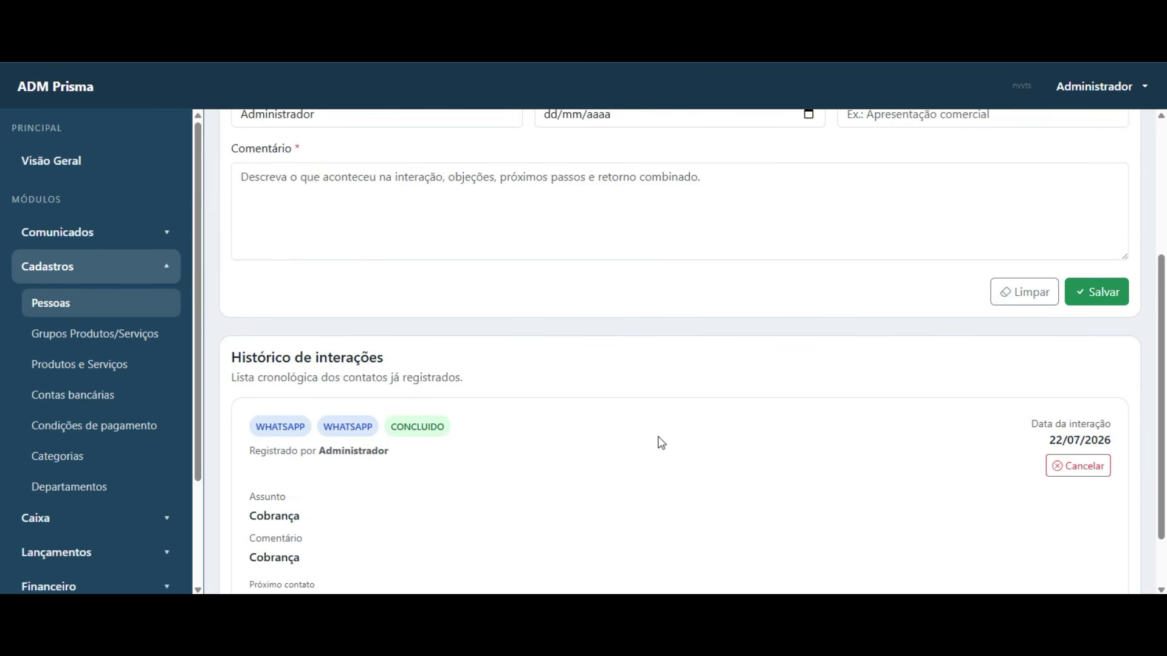
scroll(661, 446, "up", 3)
scroll(716, 440, "down", 4)
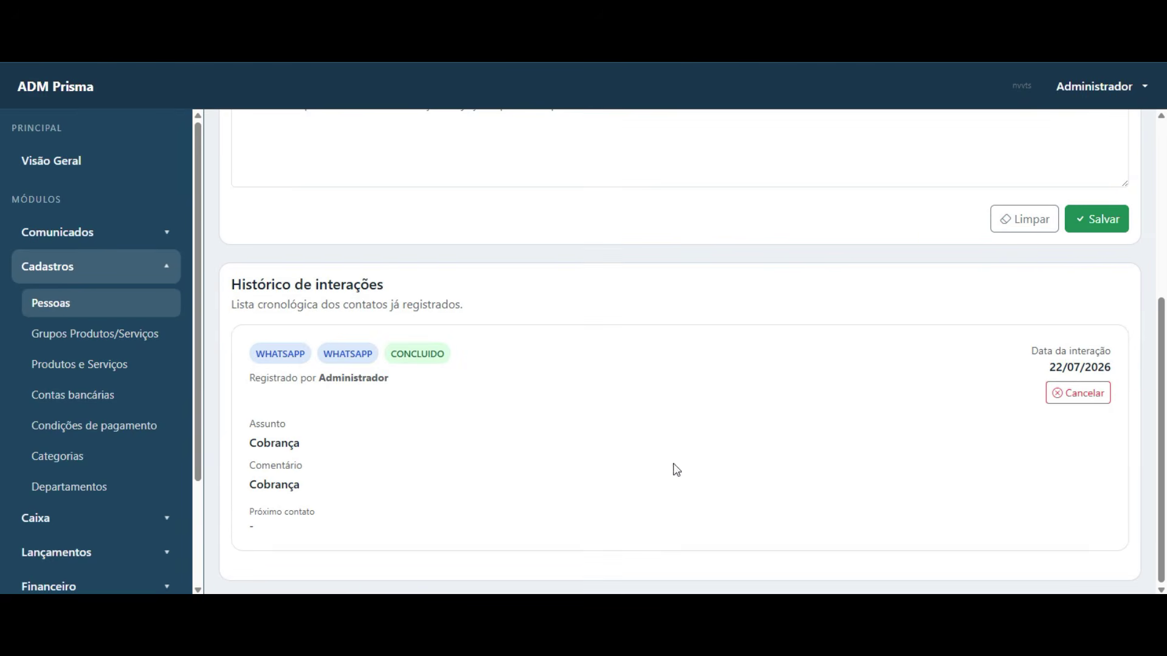
left_click_drag(322, 517, 247, 442)
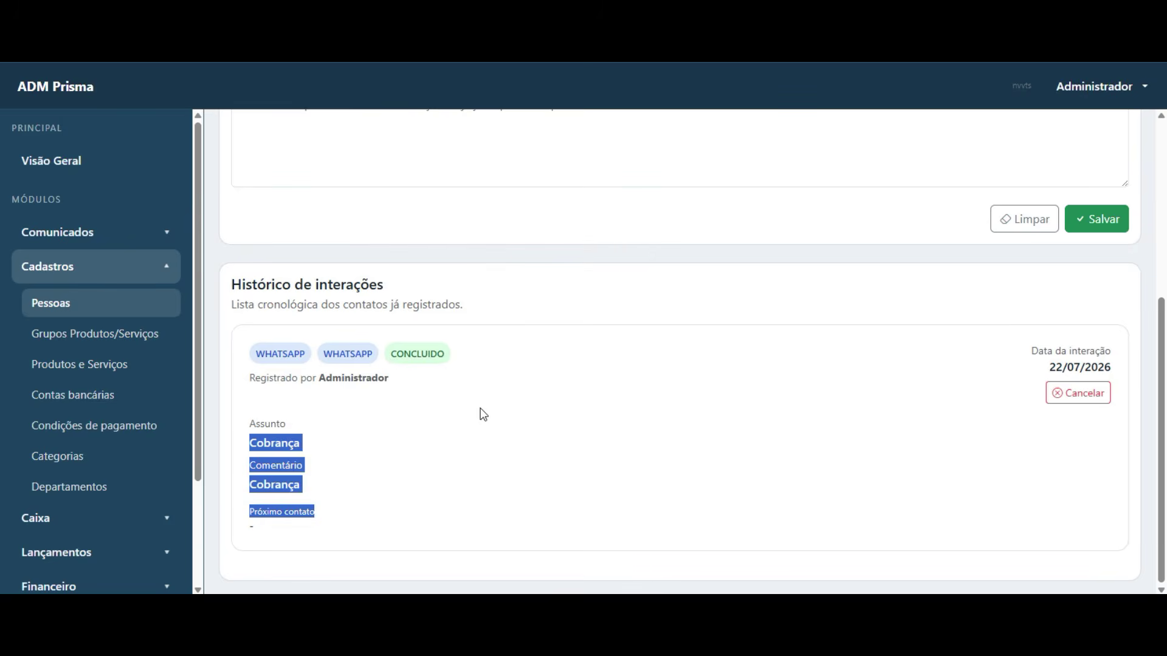
scroll(959, 287, "up", 4)
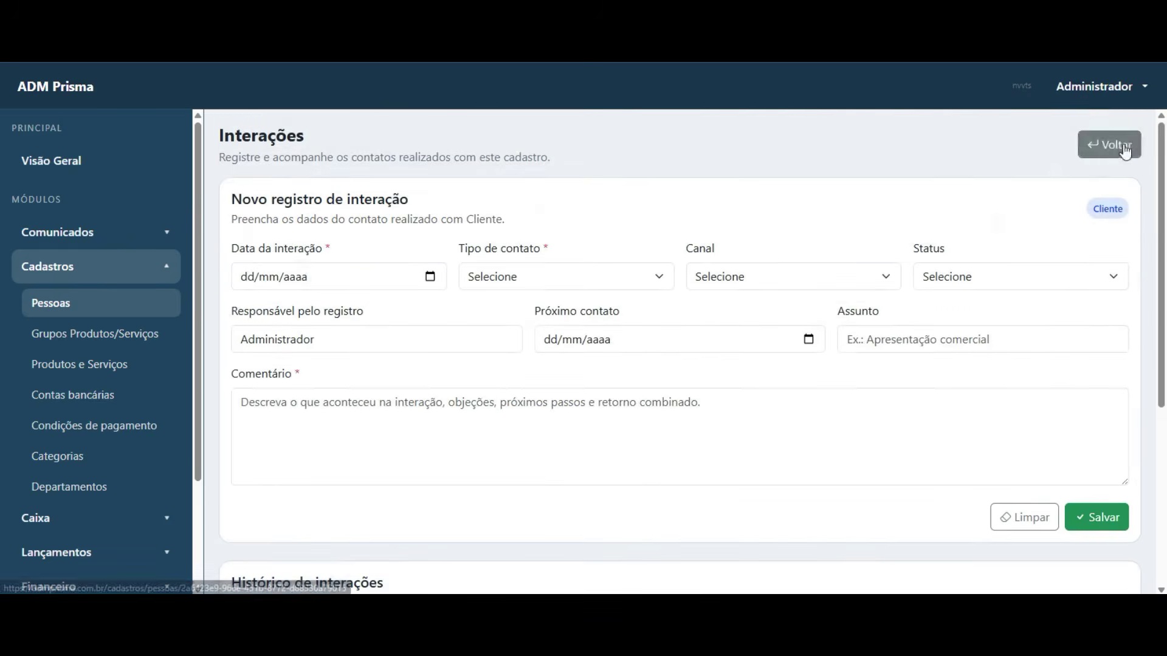
- Go back to Cliente's details and open the transaction history to inspect the sale row
left_click(1108, 144)
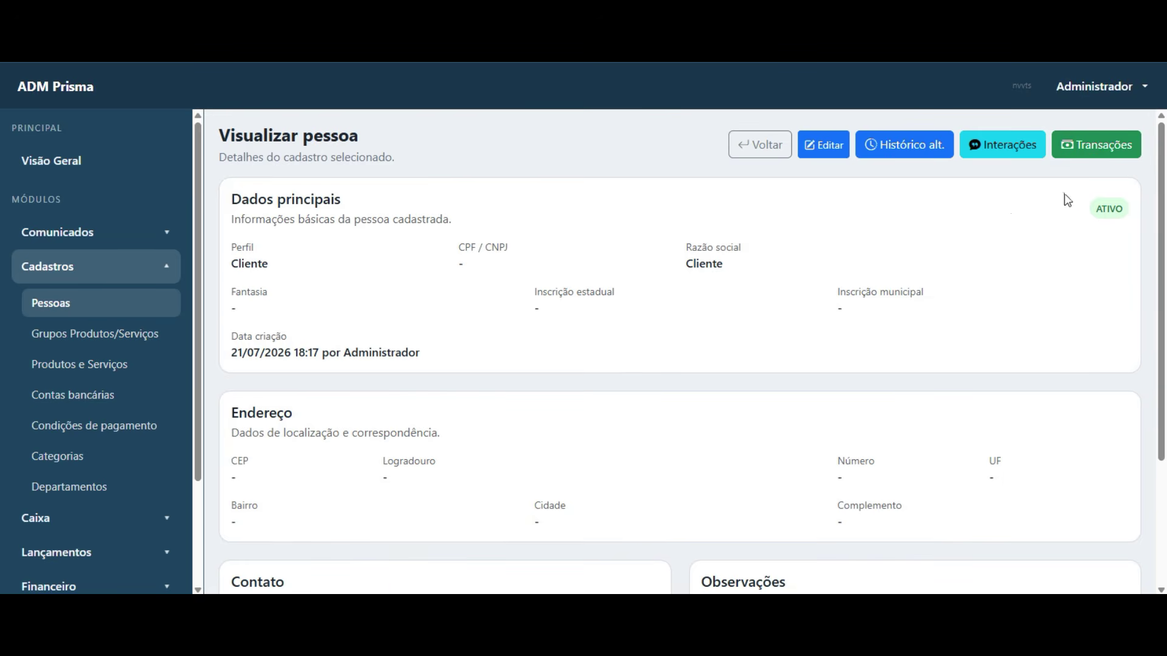
left_click(1091, 149)
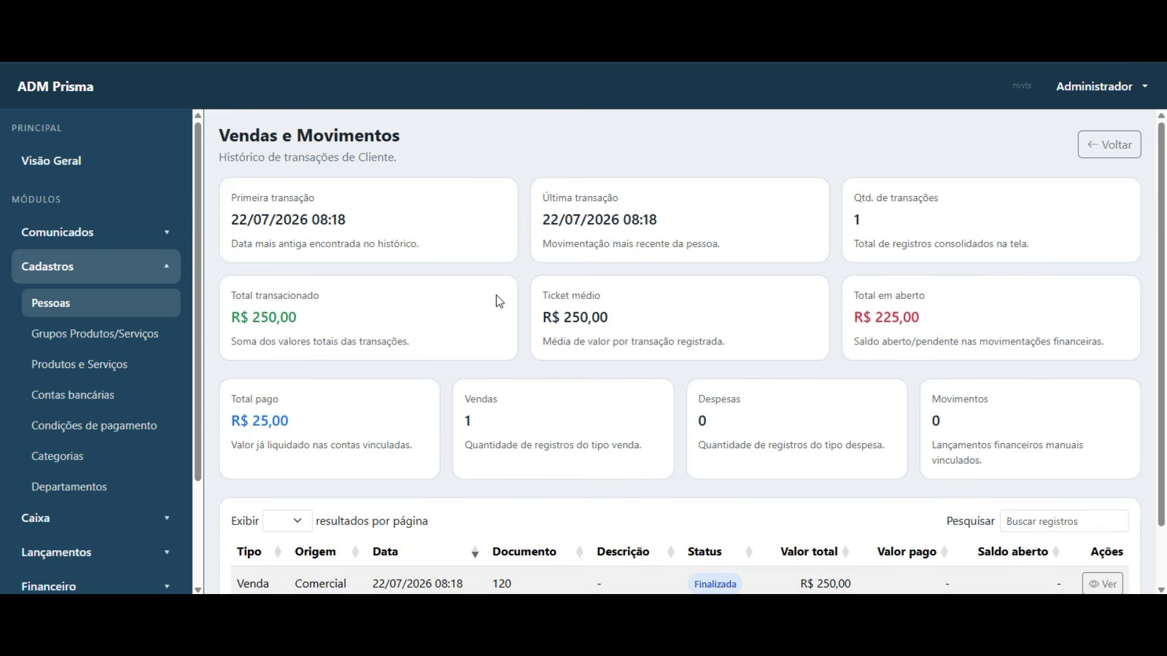
left_click_drag(231, 219, 347, 220)
left_click(338, 269)
scroll(353, 257, "down", 2)
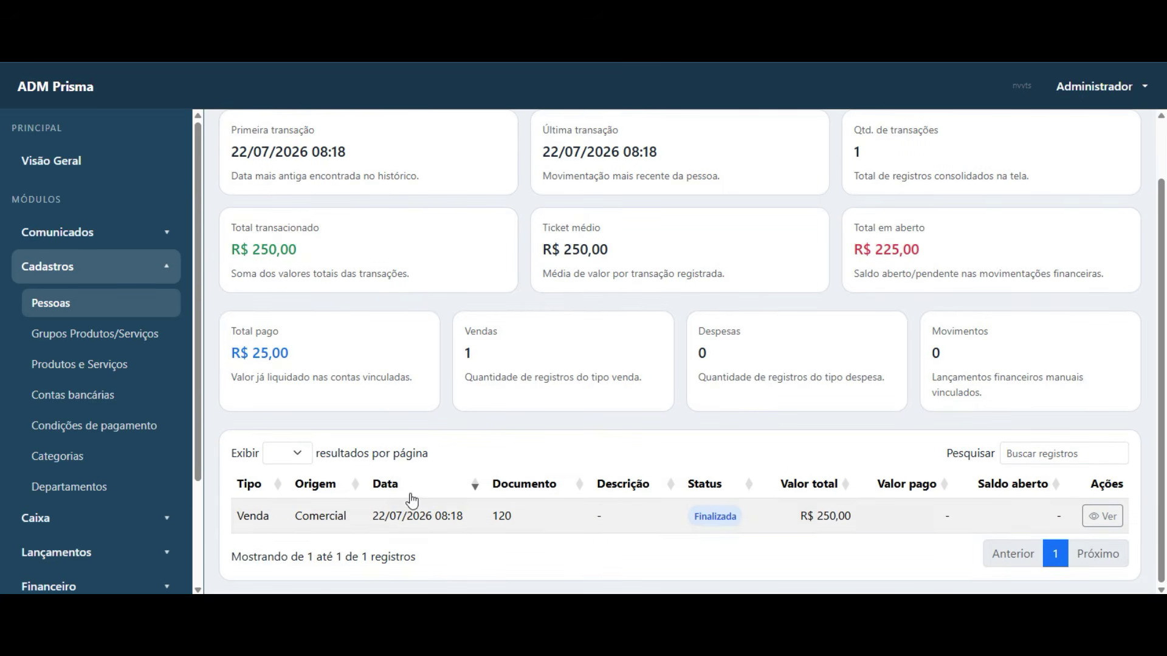
left_click_drag(237, 520, 900, 516)
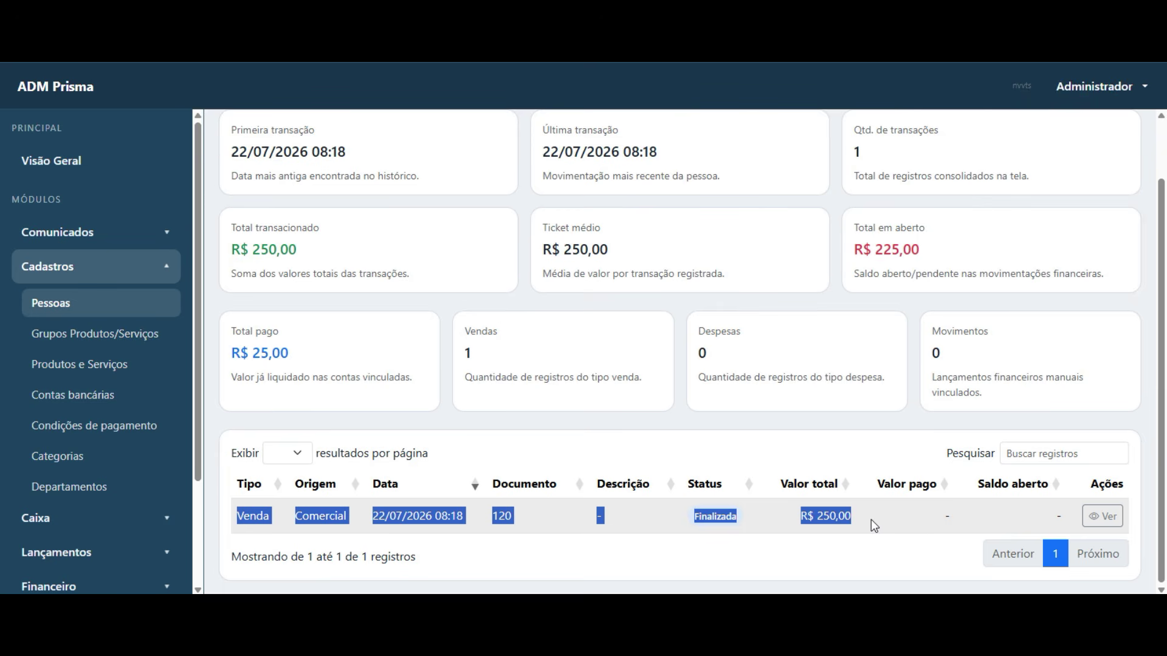
left_click(760, 263)
- Check the R$ 250,00 transacted, R$ 225,00 open, and sales and expenses counts
scroll(709, 296, "up", 2)
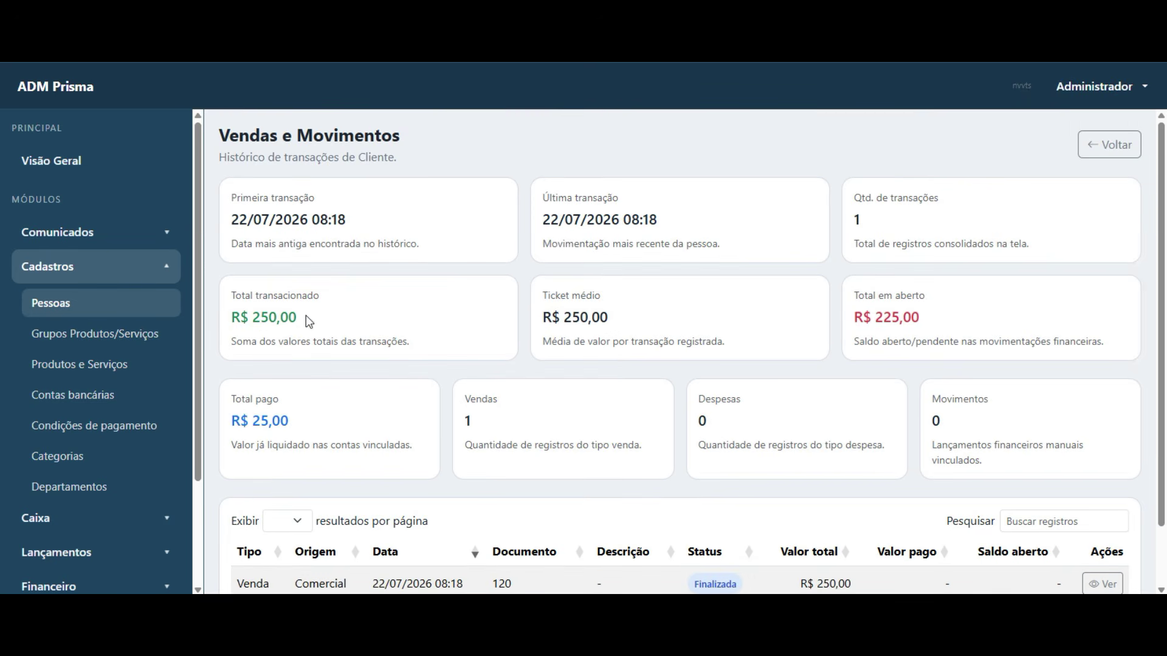
left_click_drag(305, 317, 229, 320)
left_click(328, 318)
left_click_drag(948, 322, 854, 320)
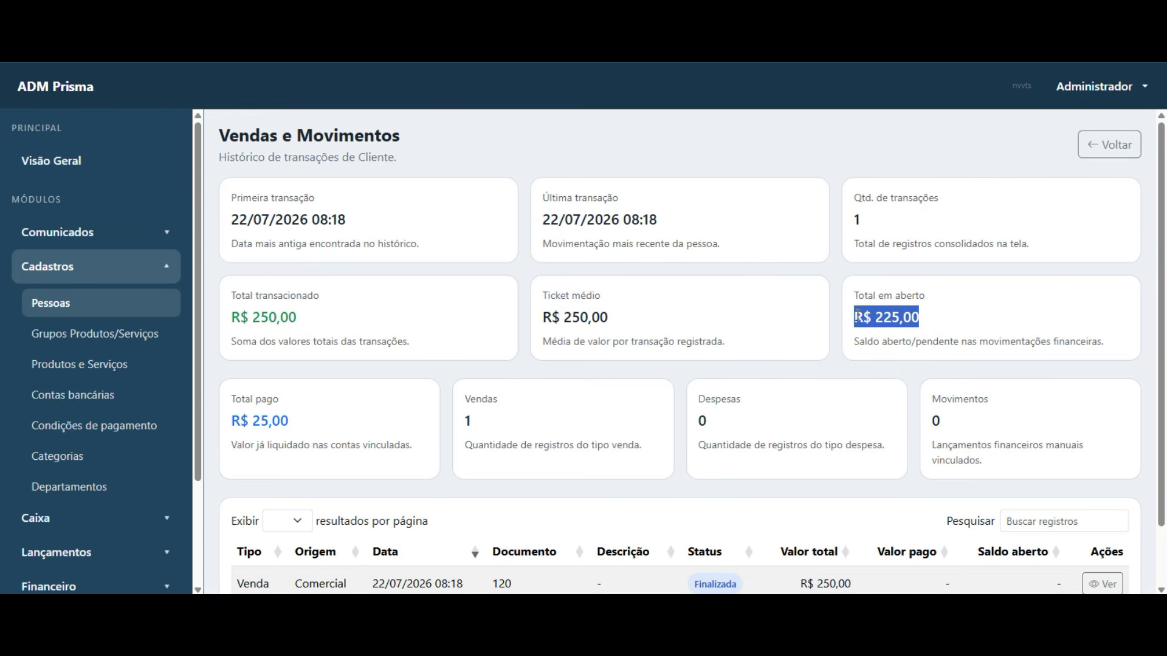
left_click(917, 321)
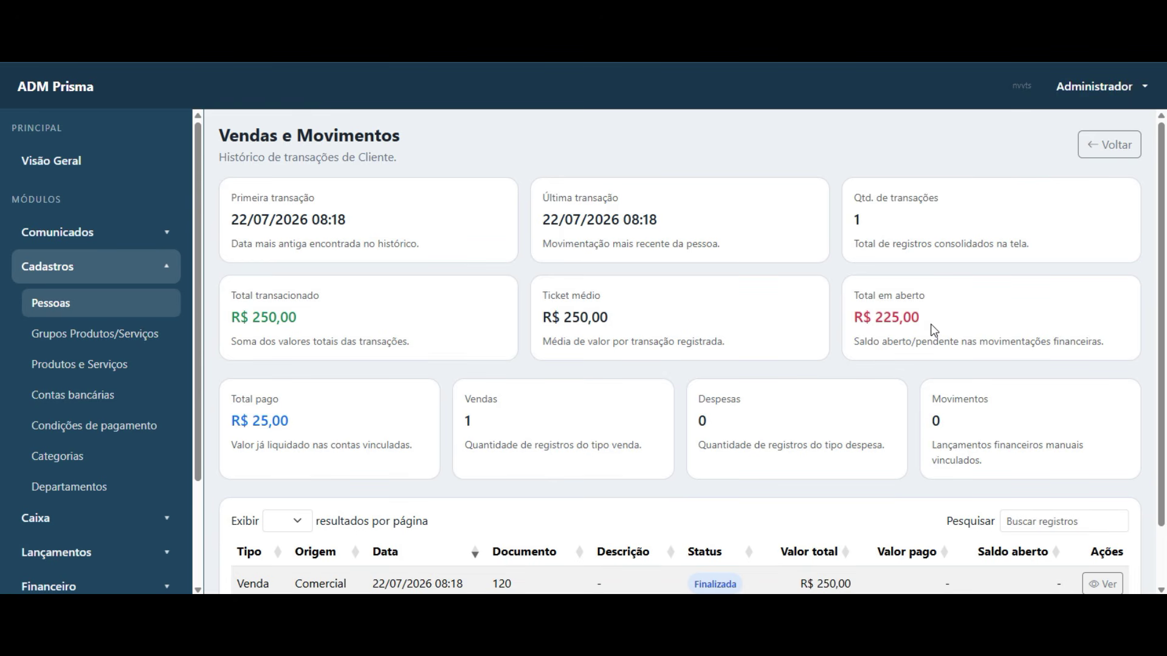
left_click_drag(489, 432, 766, 442)
left_click(986, 438)
- Open the details of sale 120 from the transactions table
scroll(365, 409, "down", 2)
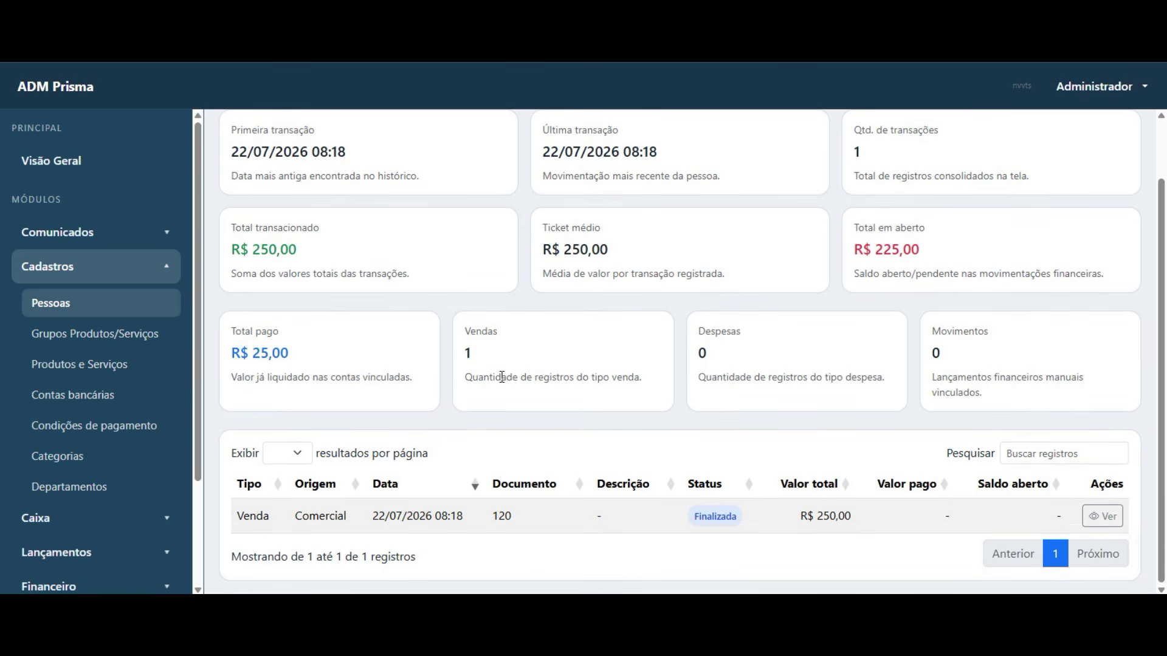
scroll(477, 341, "up", 2)
scroll(425, 399, "down", 2)
left_click_drag(236, 515, 318, 516)
left_click(1102, 516)
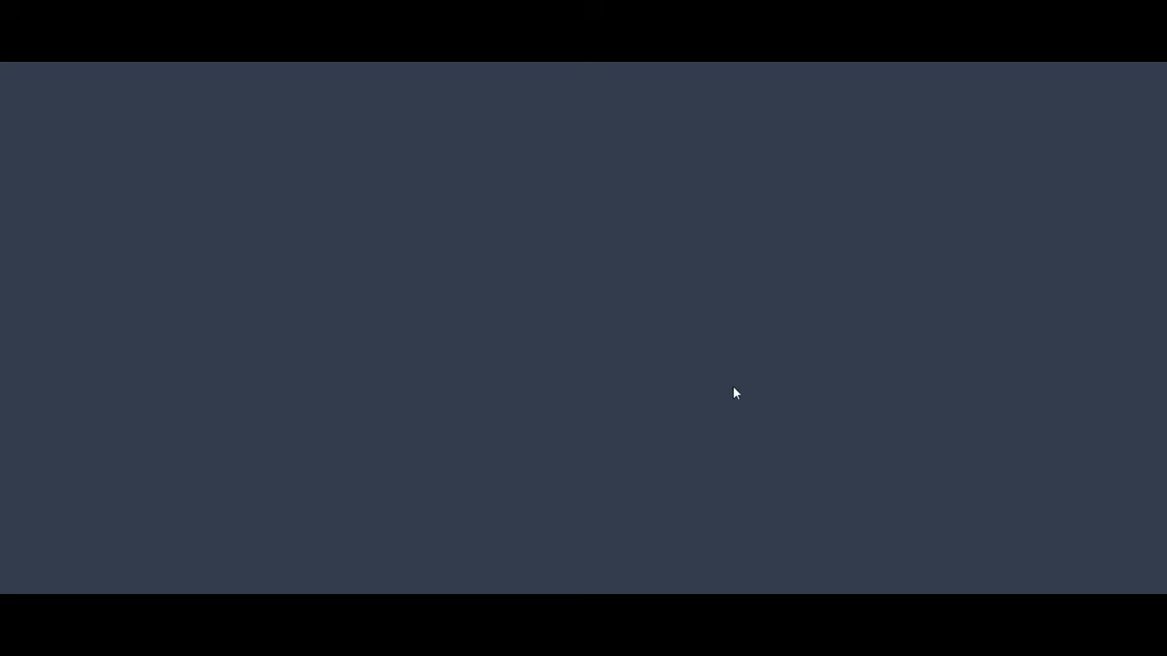
- Review sale 120's ten R$ 25,00 installments, go back, and collapse Cadastros
scroll(606, 336, "down", 10)
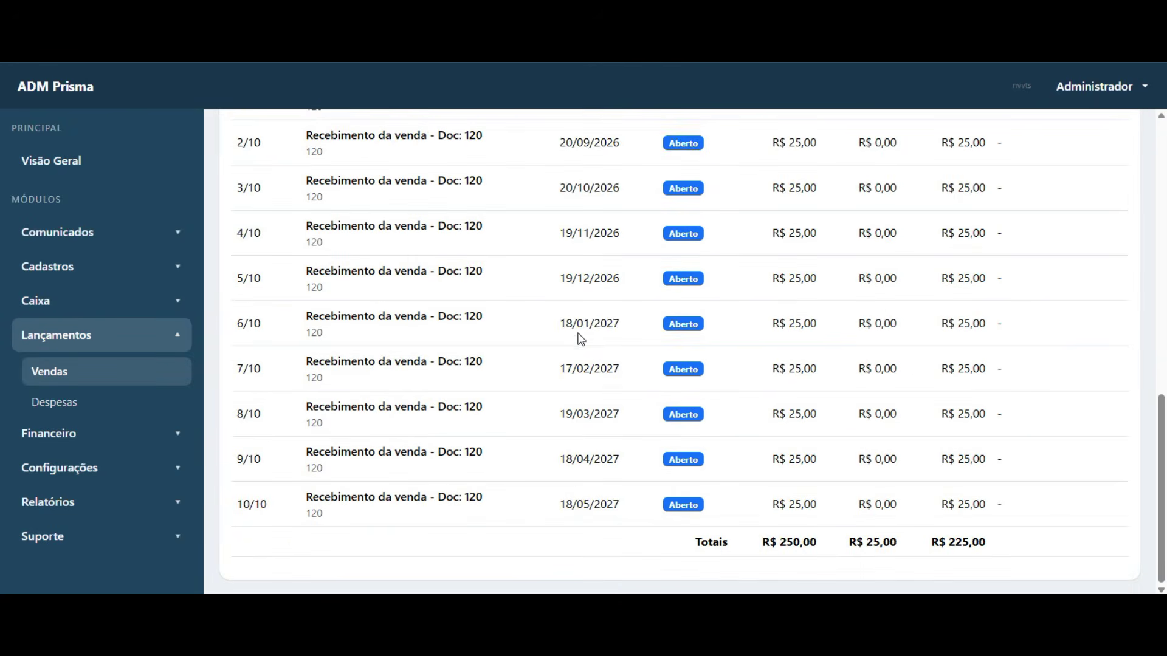
scroll(580, 343, "up", 3)
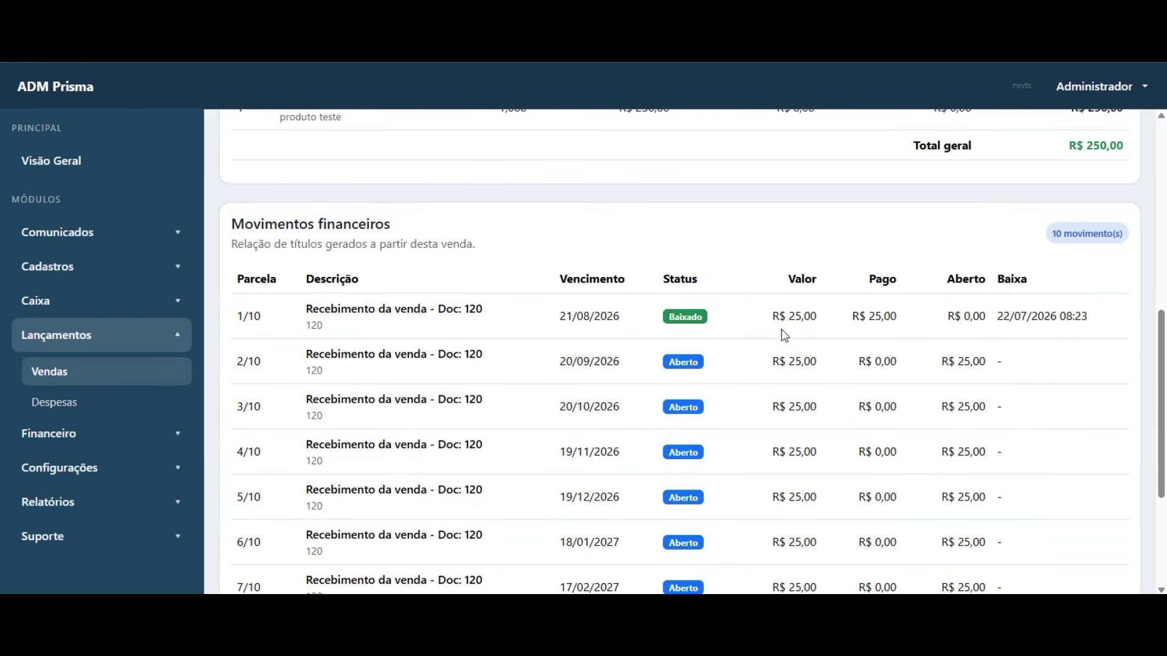
scroll(755, 426, "down", 3)
scroll(754, 424, "up", 10)
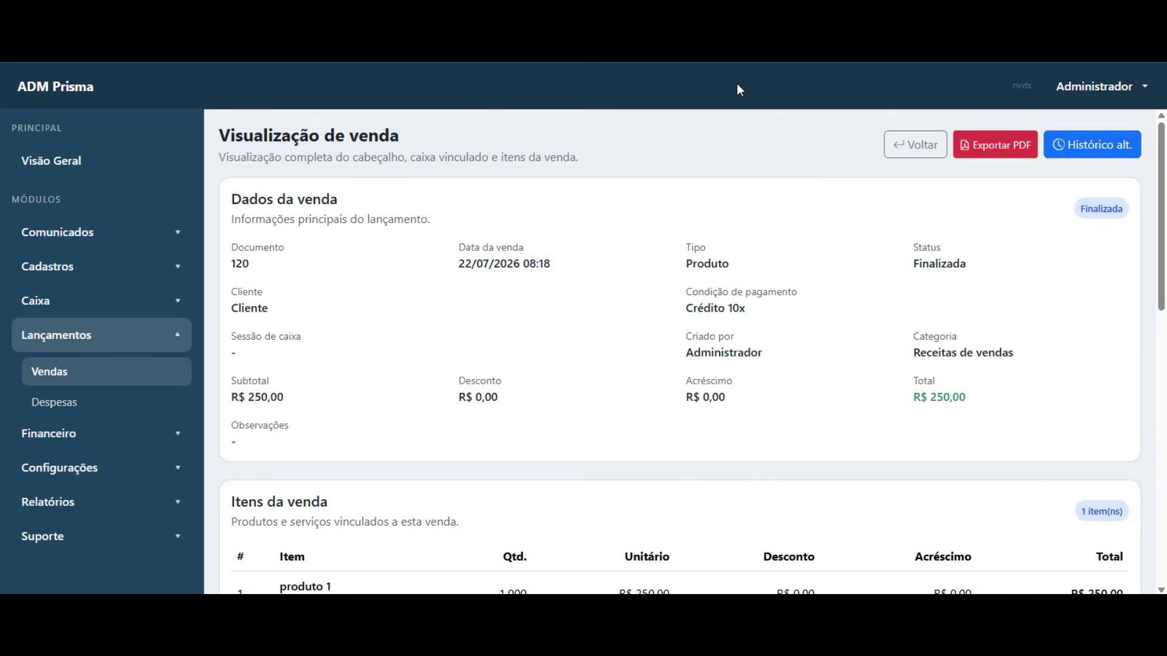
key("alt+Left")
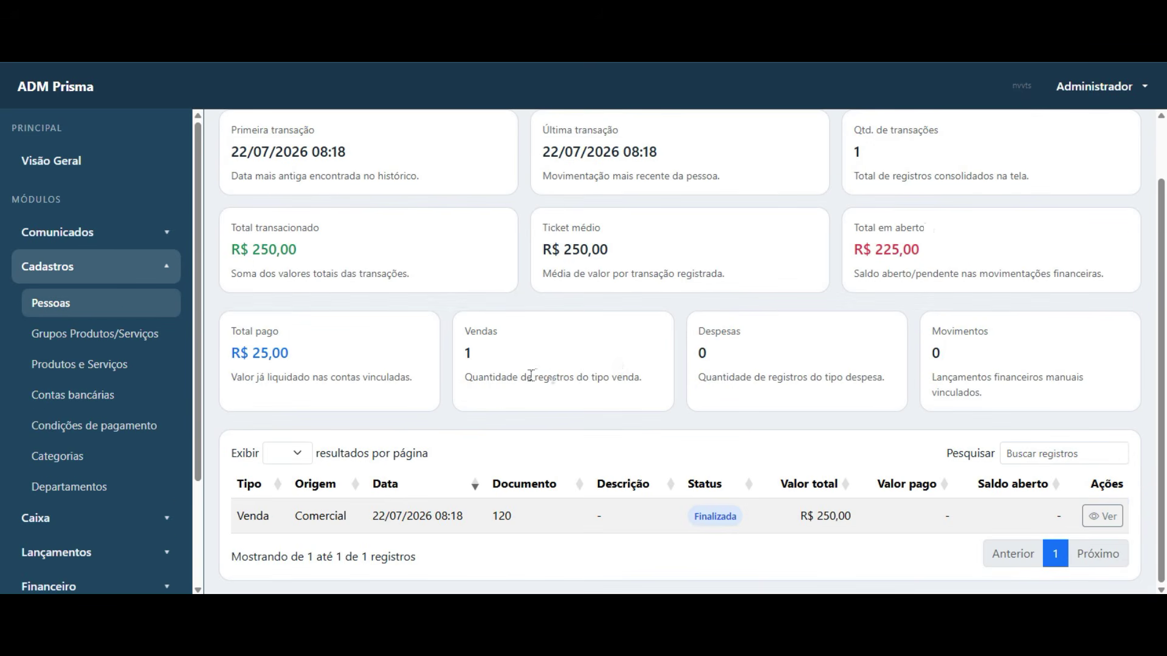
left_click(169, 267)
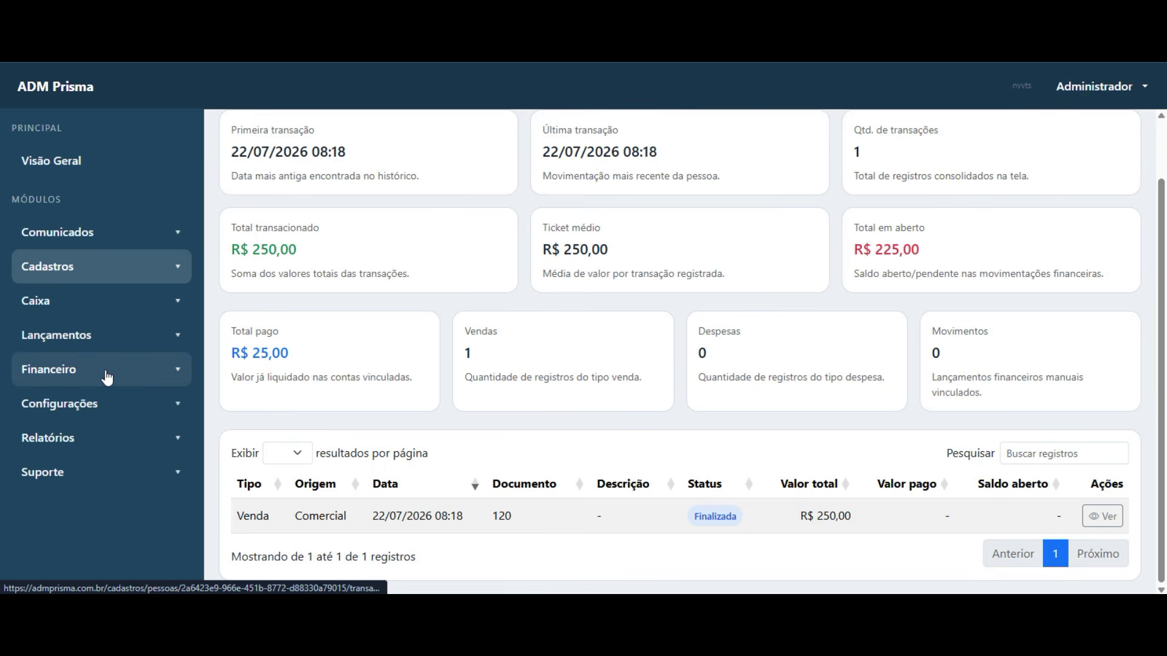
- Open Visão Geral, dismiss the coupon notice, and check the overdue amount
left_click(88, 175)
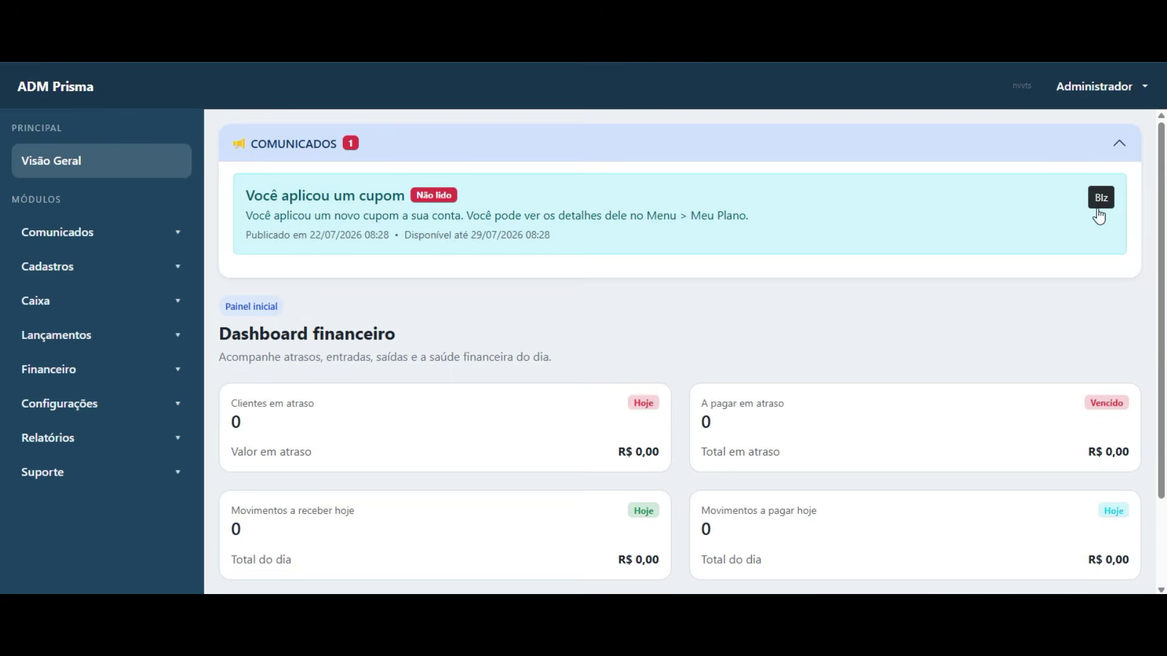
left_click(1099, 207)
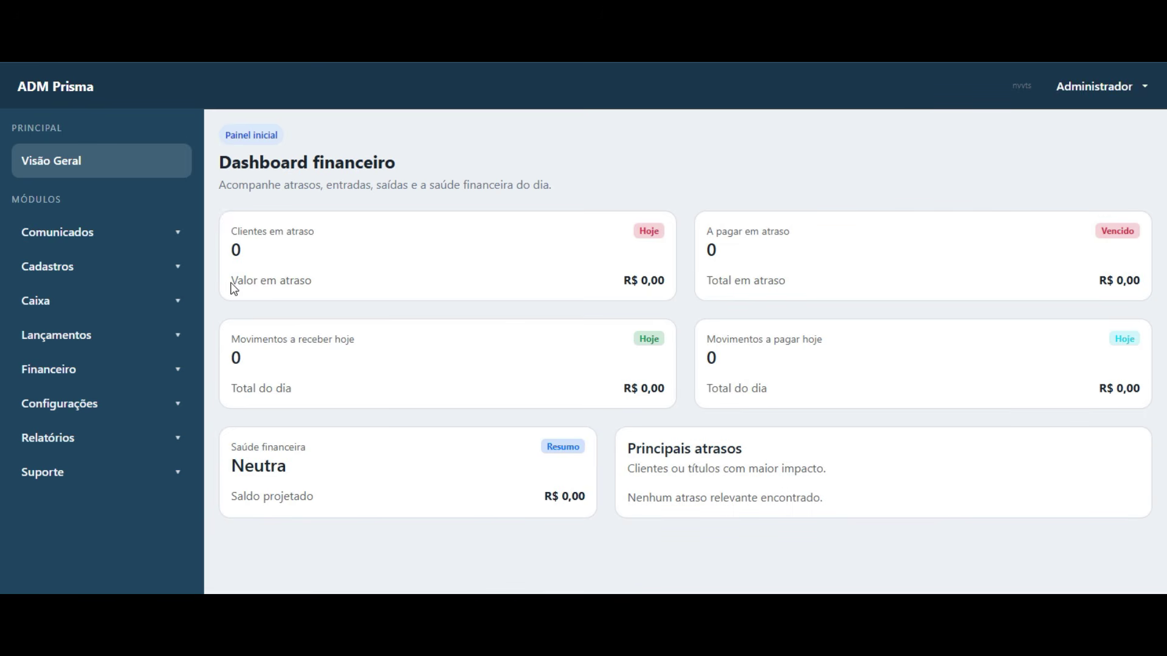
left_click_drag(231, 285, 313, 284)
left_click(277, 375)
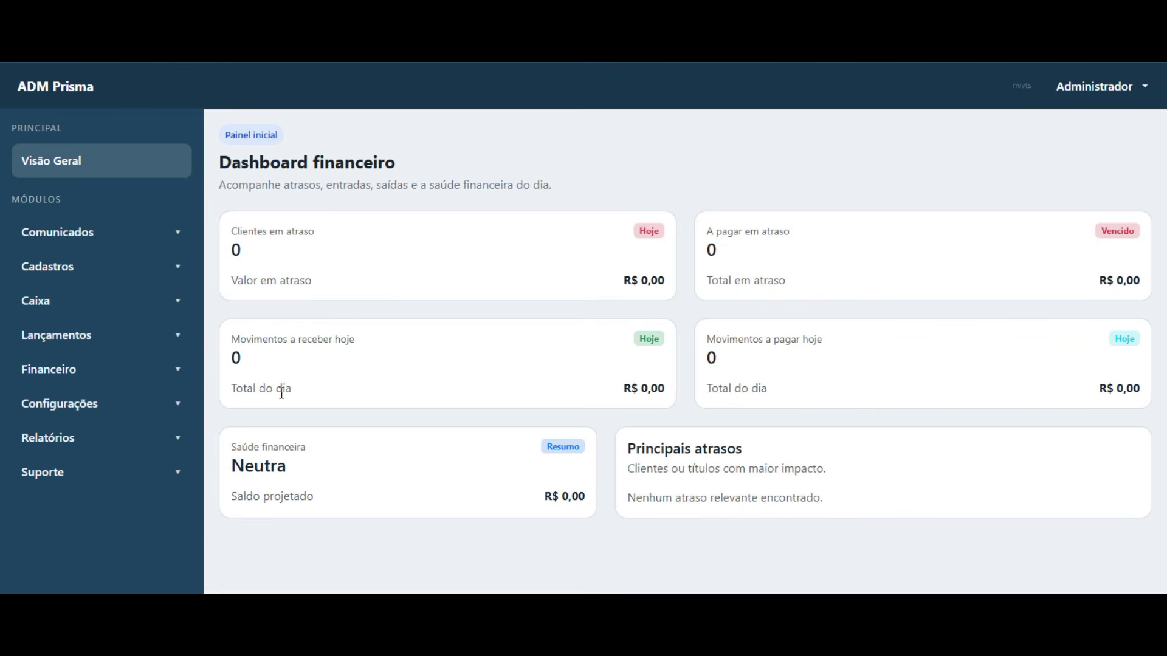